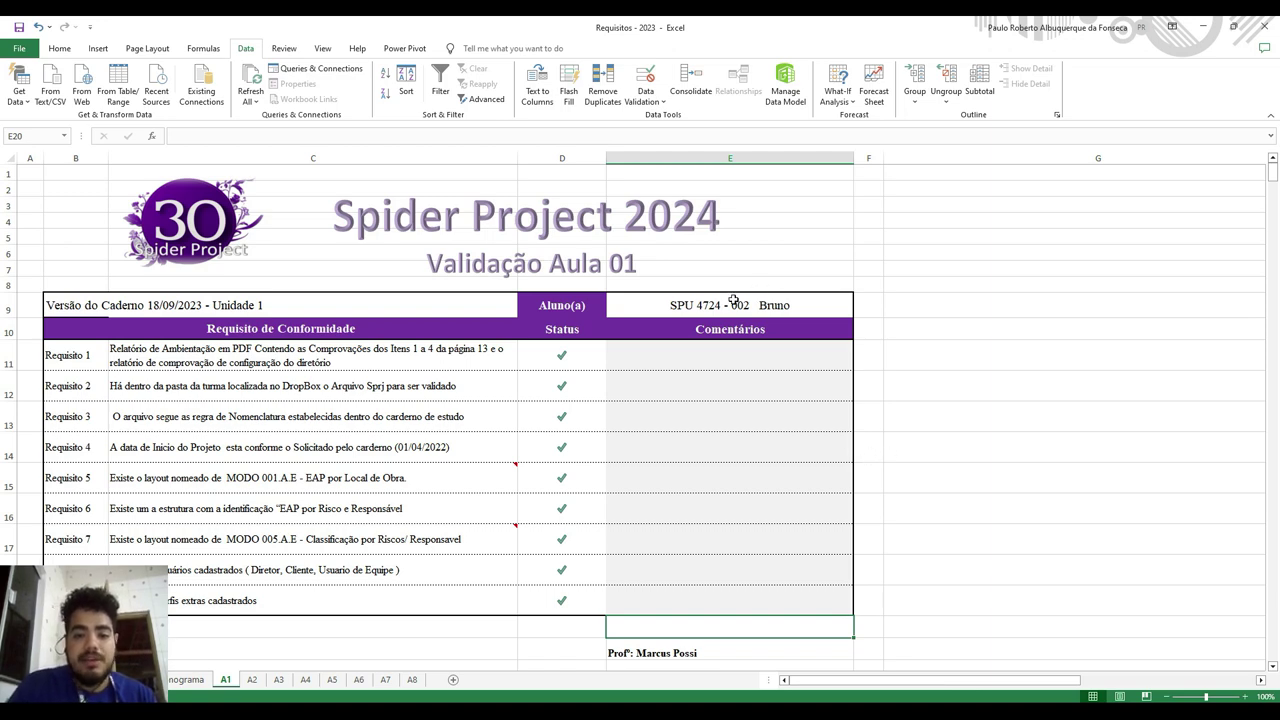
# Review the descriptions of Requisito 1 and Requisito 2 in the Aula 01 validation checklist.
pyautogui.click(417, 361)
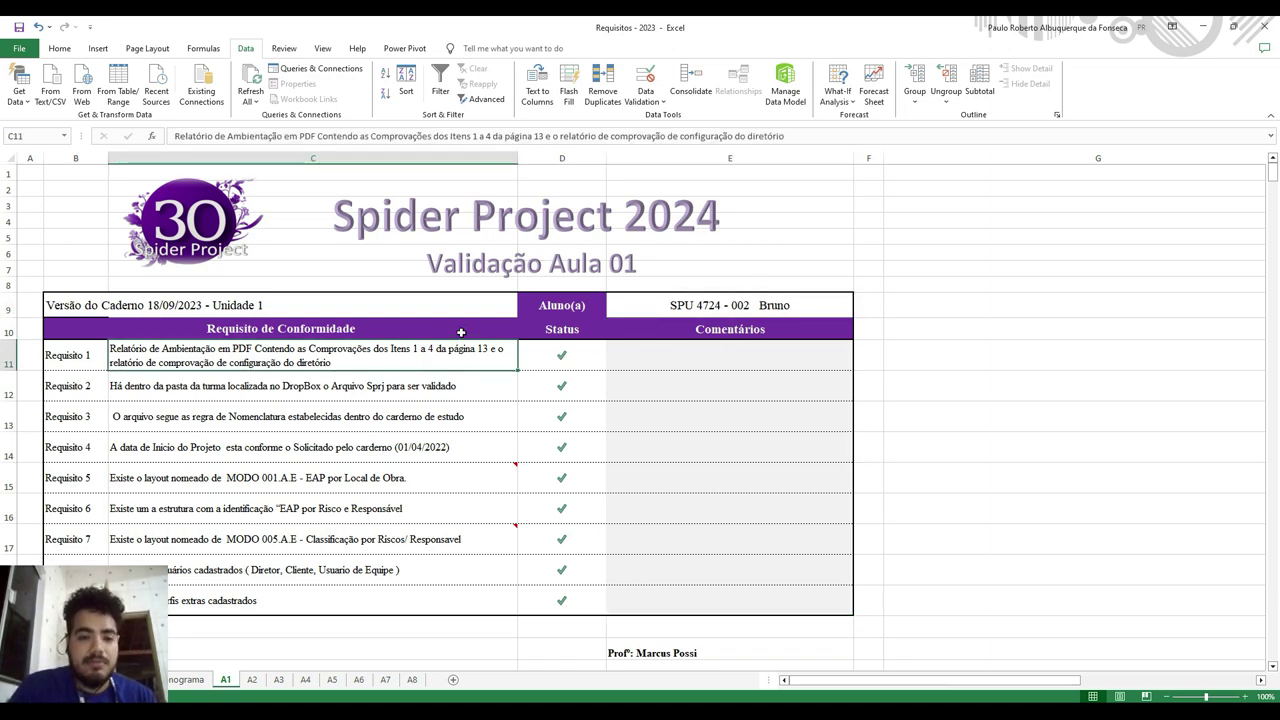
pyautogui.click(540, 392)
pyautogui.click(442, 390)
pyautogui.click(360, 362)
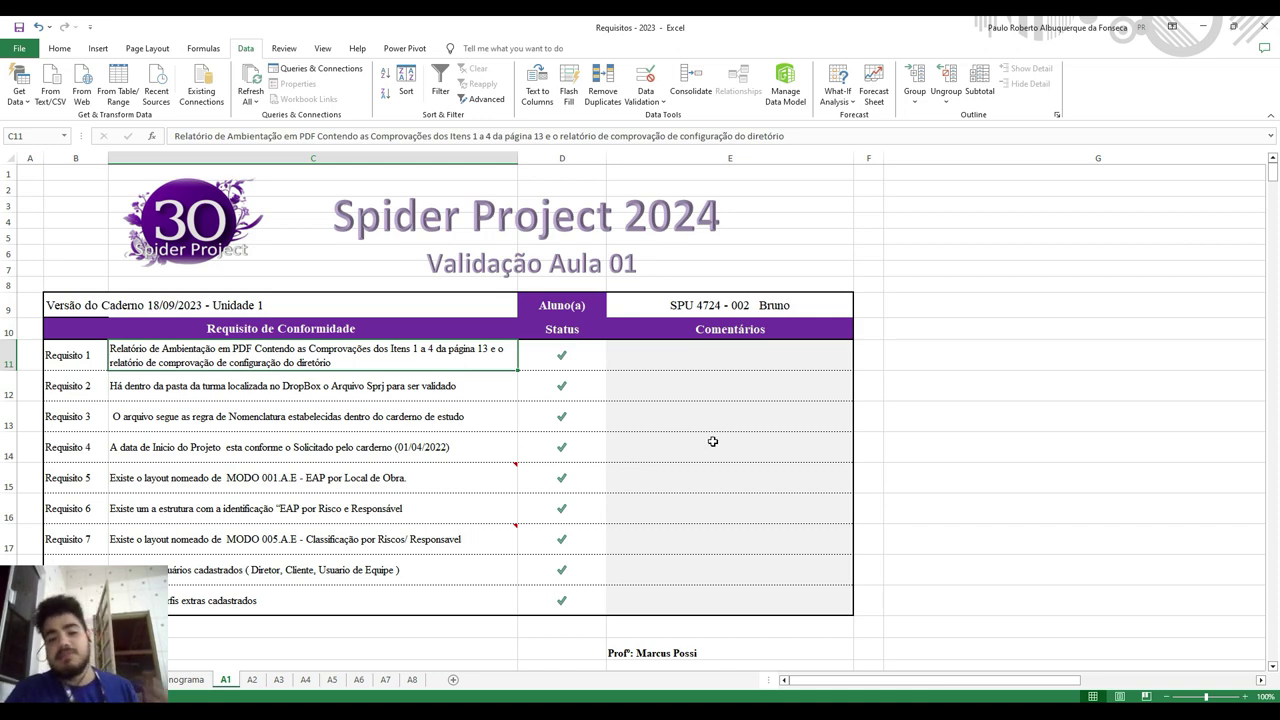
pyautogui.click(237, 384)
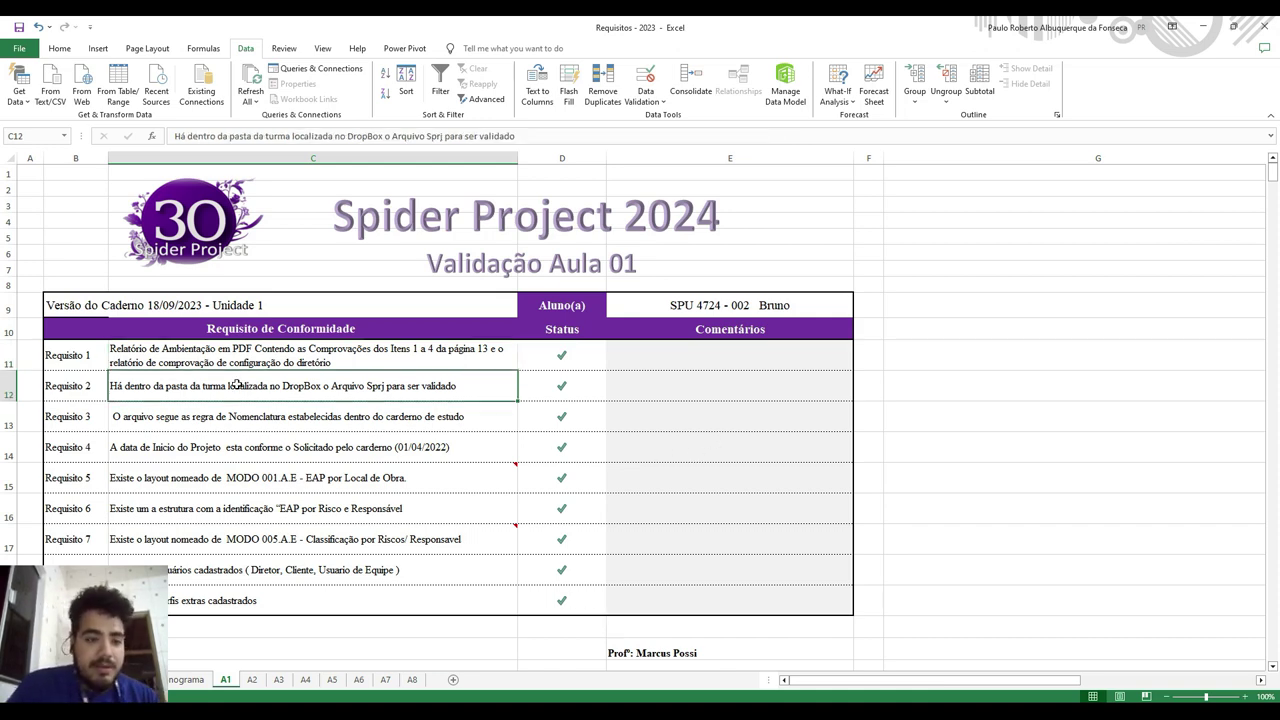
pyautogui.click(159, 362)
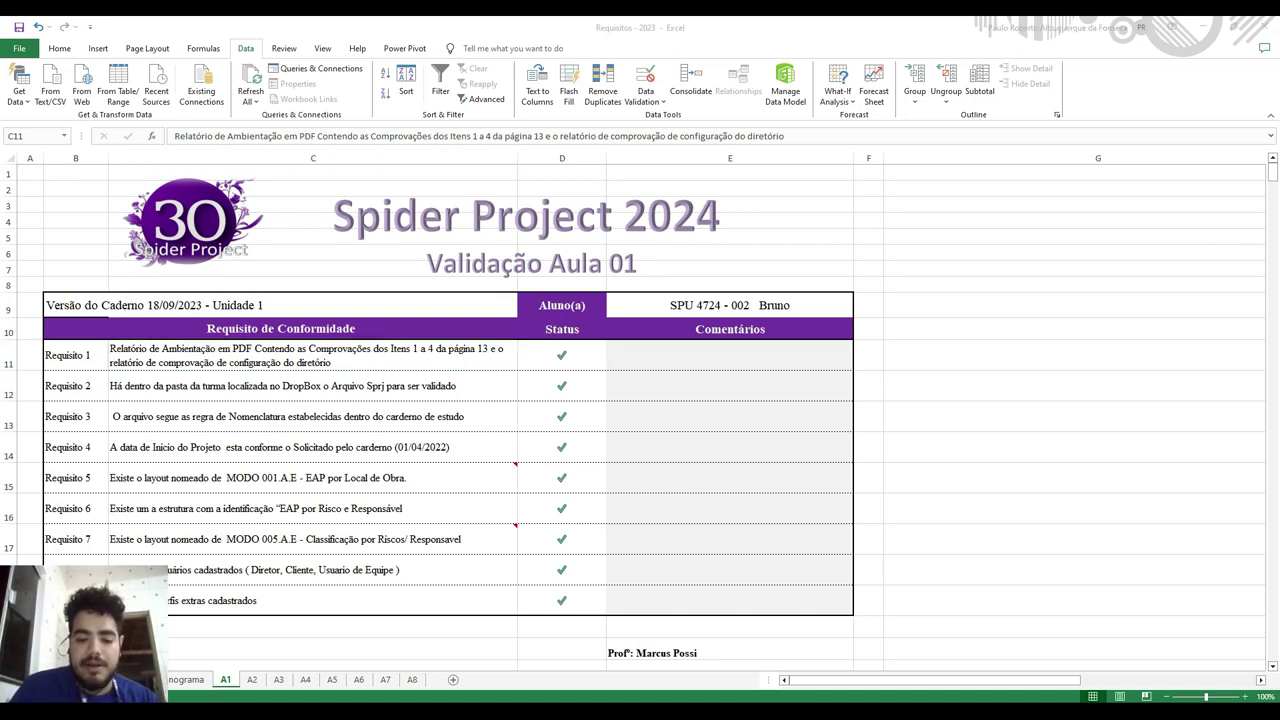
# Switch to File Explorer and open the 000 - tasks folder inside Dropbox's 001 - student stuff folder.
pyautogui.press('super+e')
pyautogui.click(48, 468)
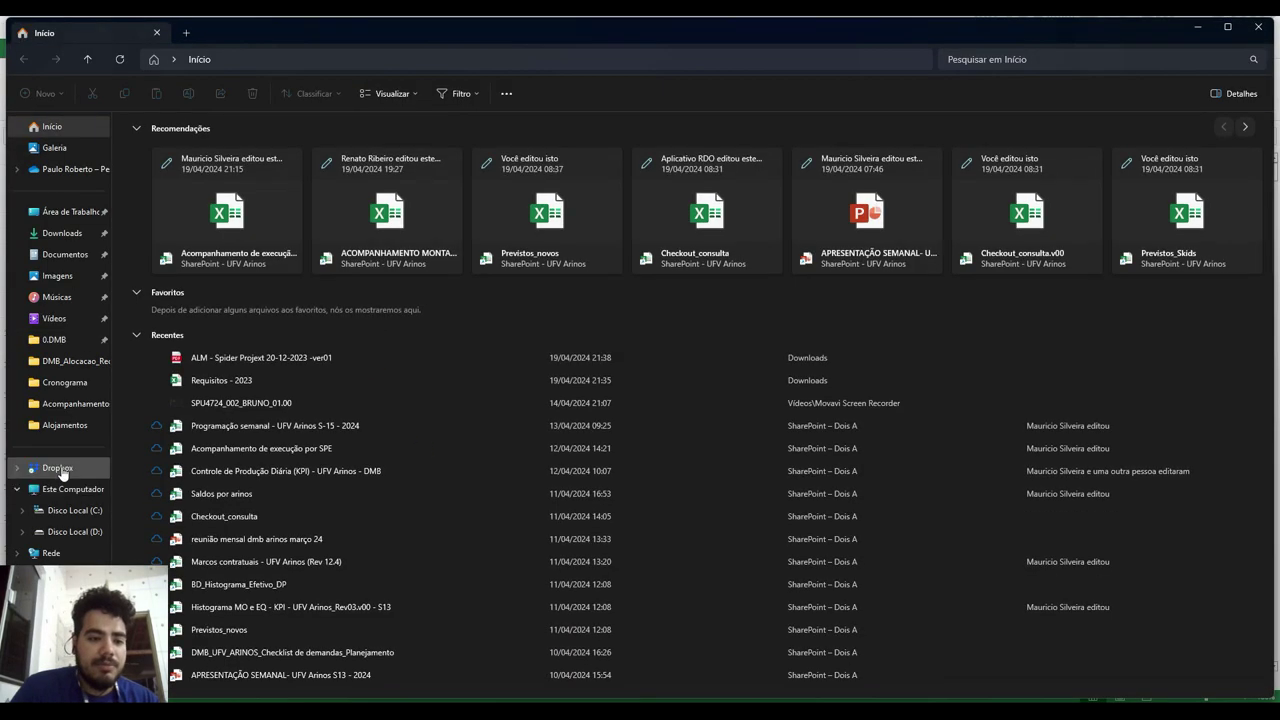
pyautogui.click(201, 141)
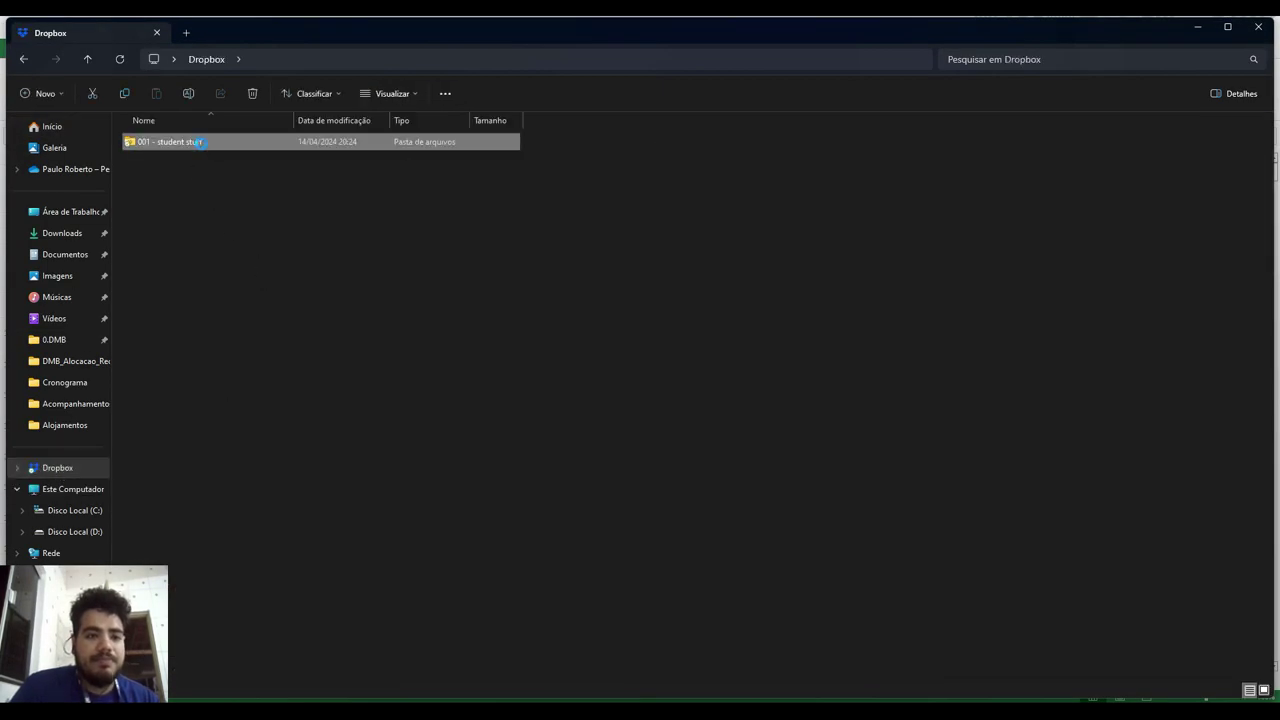
pyautogui.doubleClick(201, 141)
pyautogui.doubleClick(214, 146)
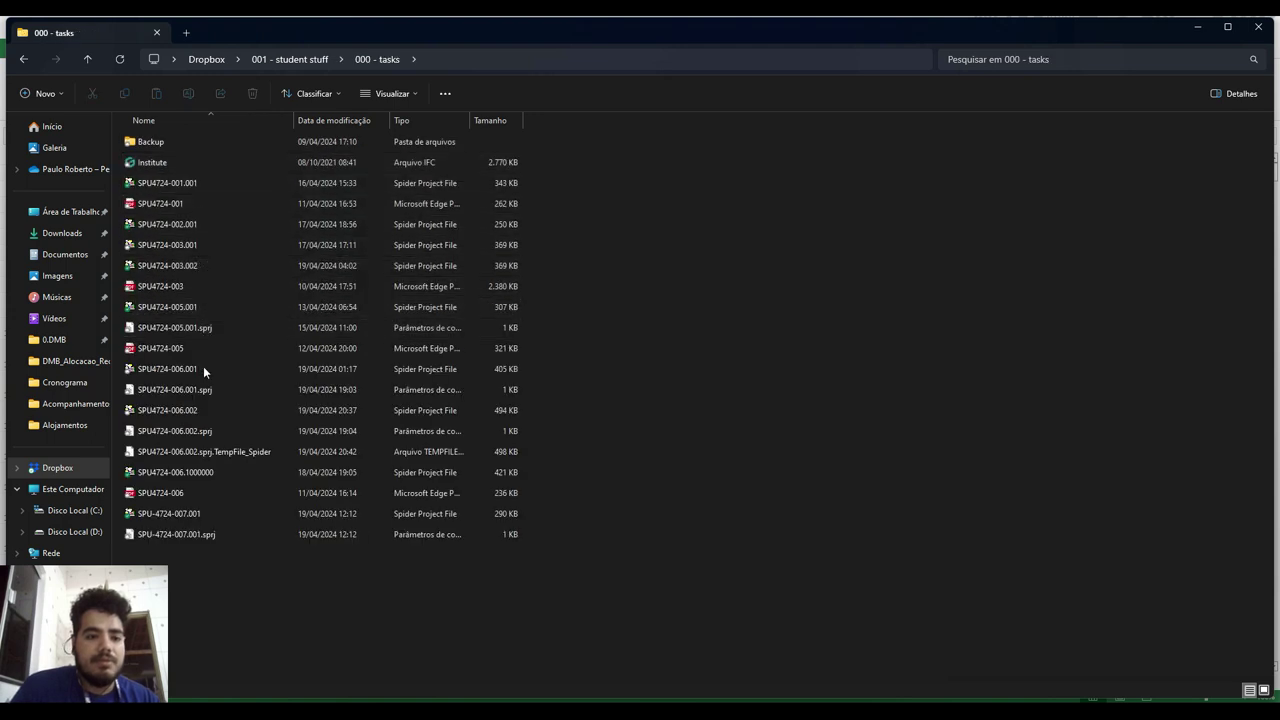
# Check the Backup and 001 - academic stuff folders for the student's PDF environment report.
pyautogui.click(164, 141)
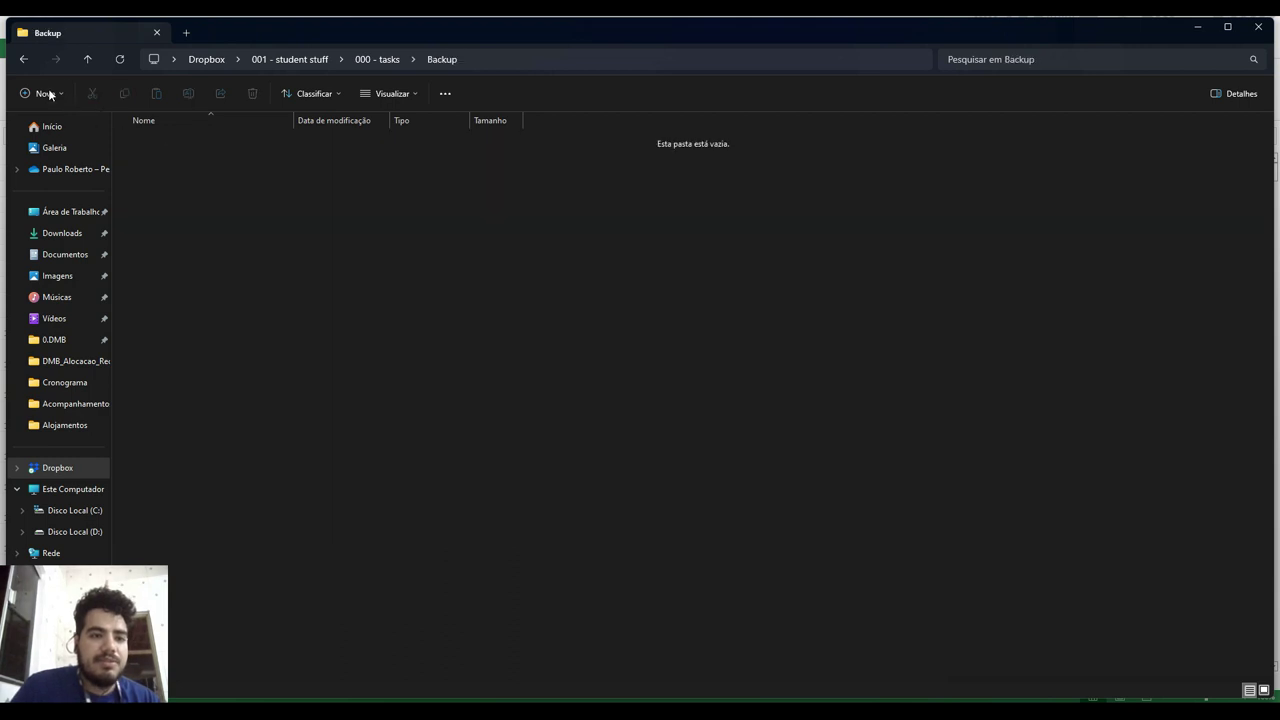
pyautogui.click(23, 60)
pyautogui.click(23, 62)
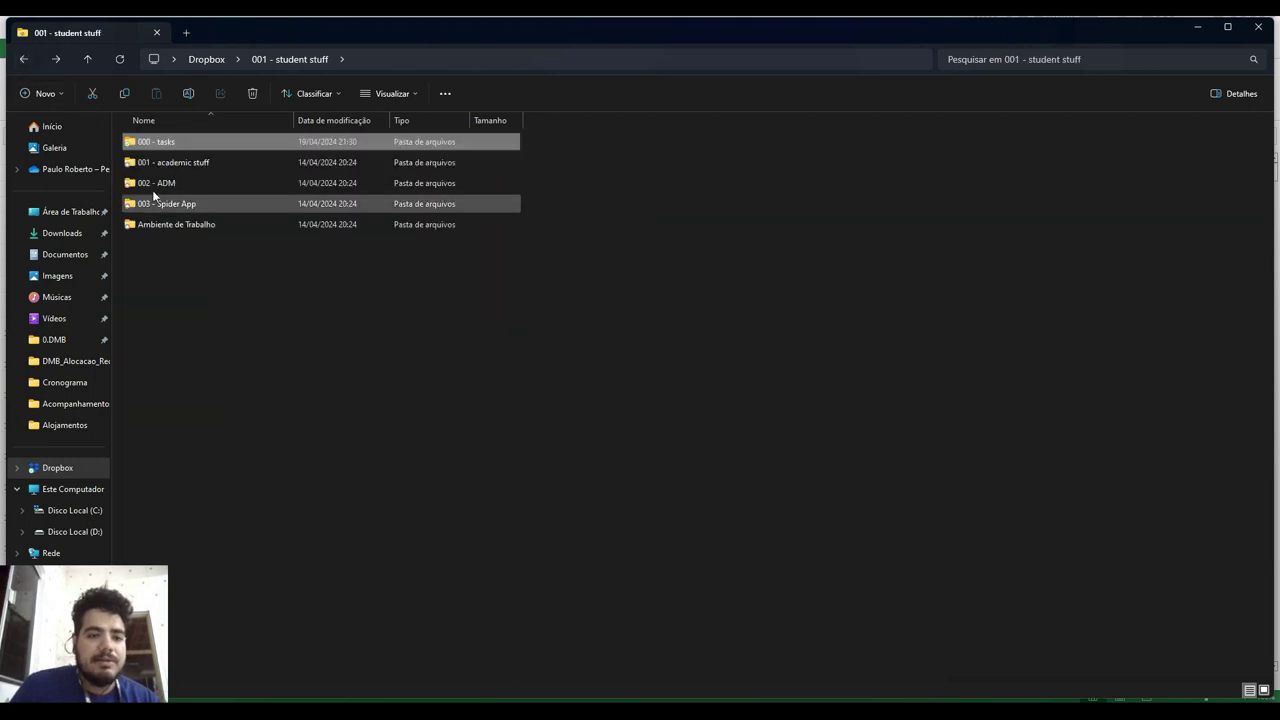
pyautogui.doubleClick(183, 165)
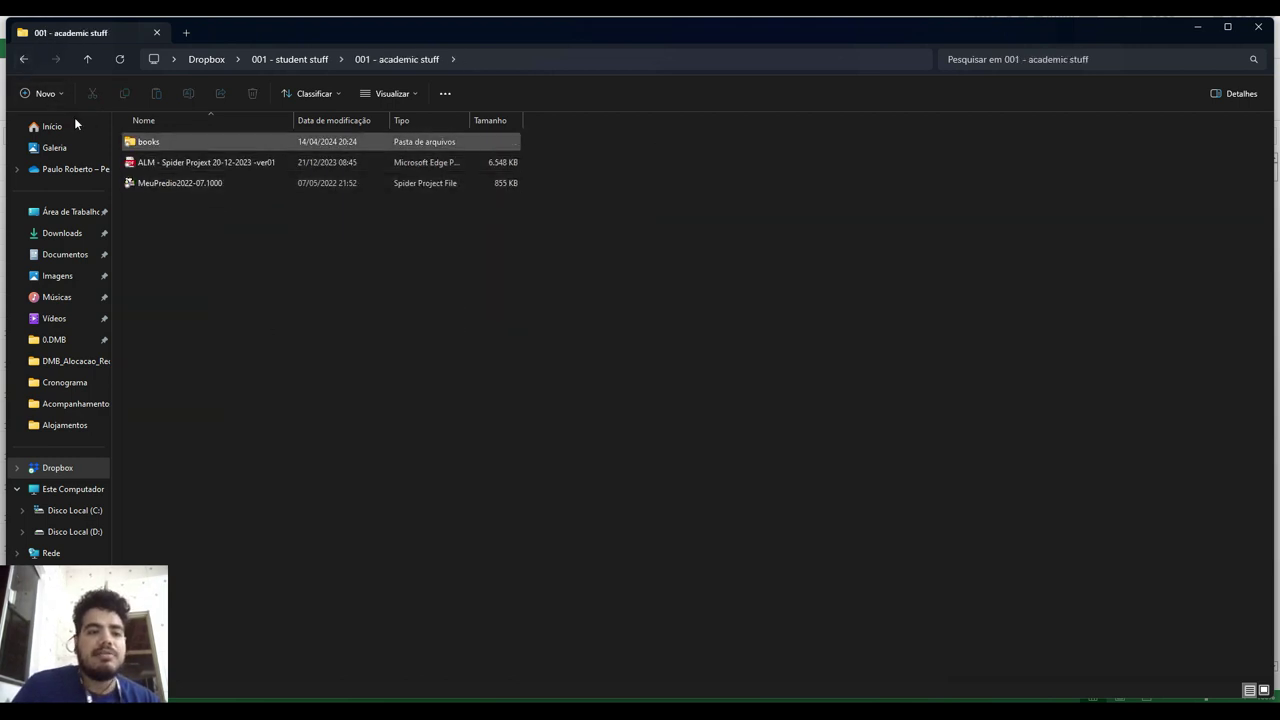
pyautogui.click(23, 59)
# Check the contract PDFs in the 002 - ADM folder for the report, and return to the Excel checklist.
pyautogui.doubleClick(214, 187)
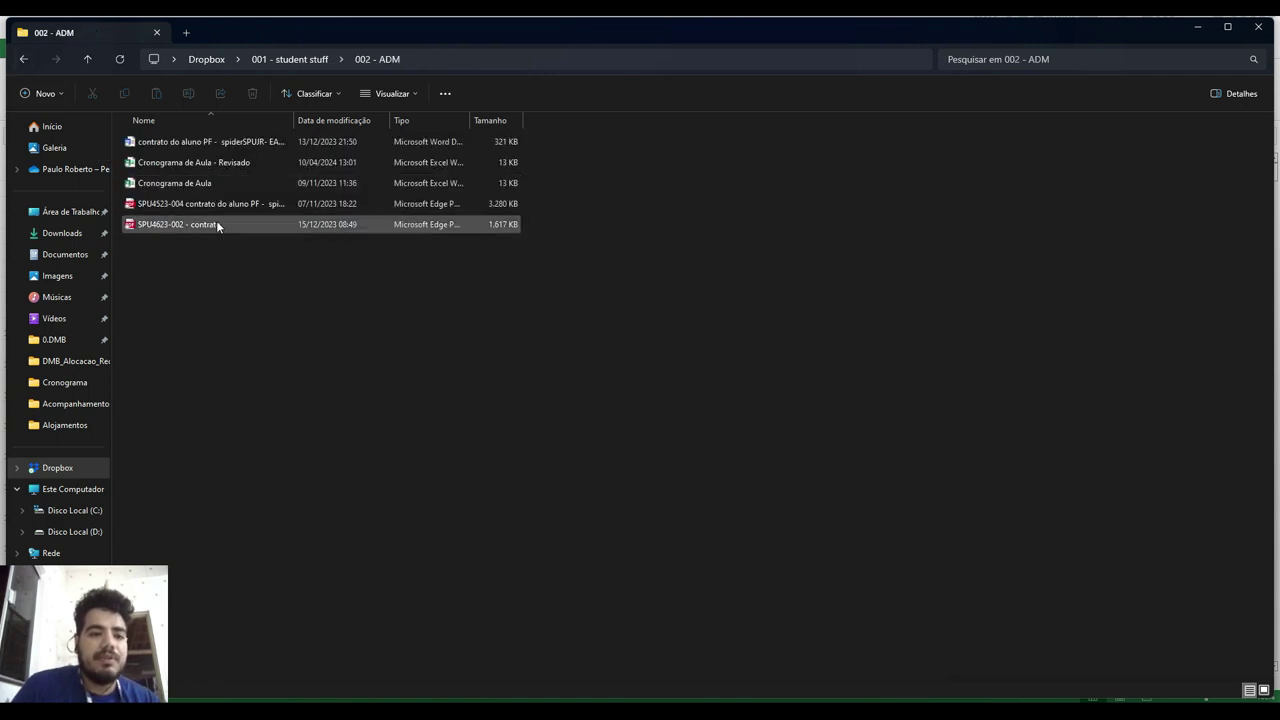
pyautogui.click(210, 205)
pyautogui.click(206, 226)
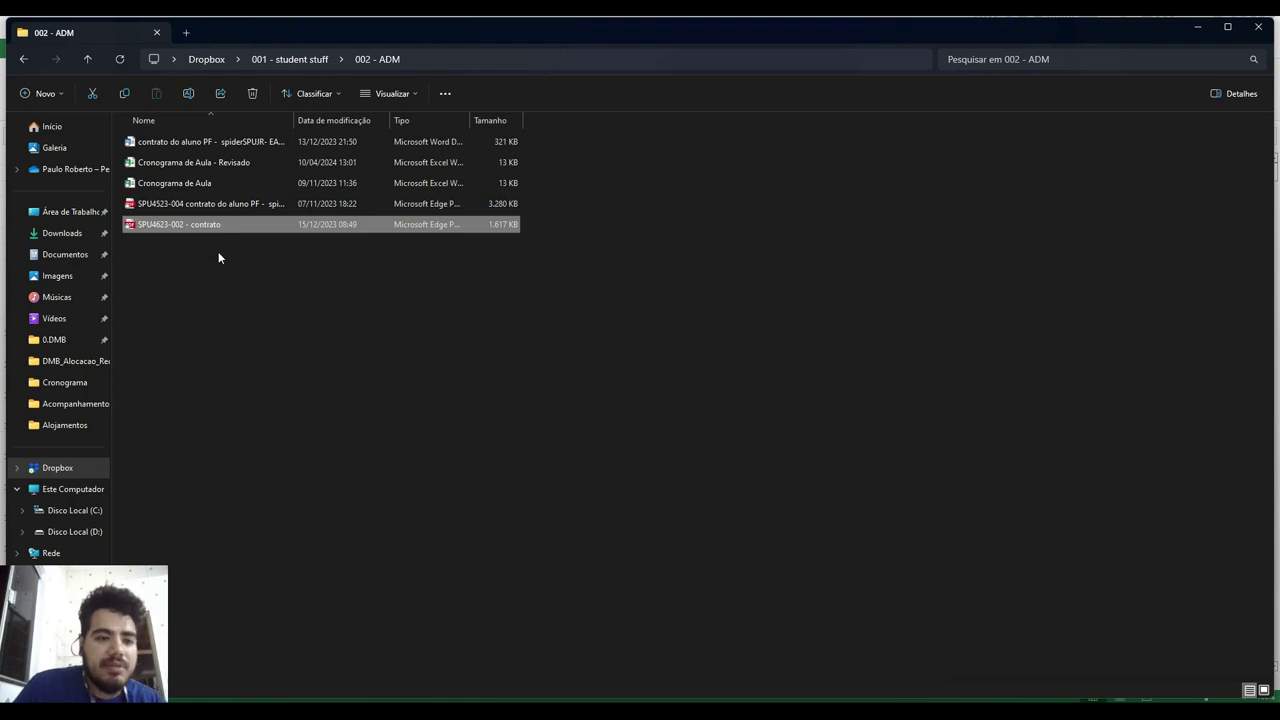
pyautogui.click(25, 60)
pyautogui.click(25, 60)
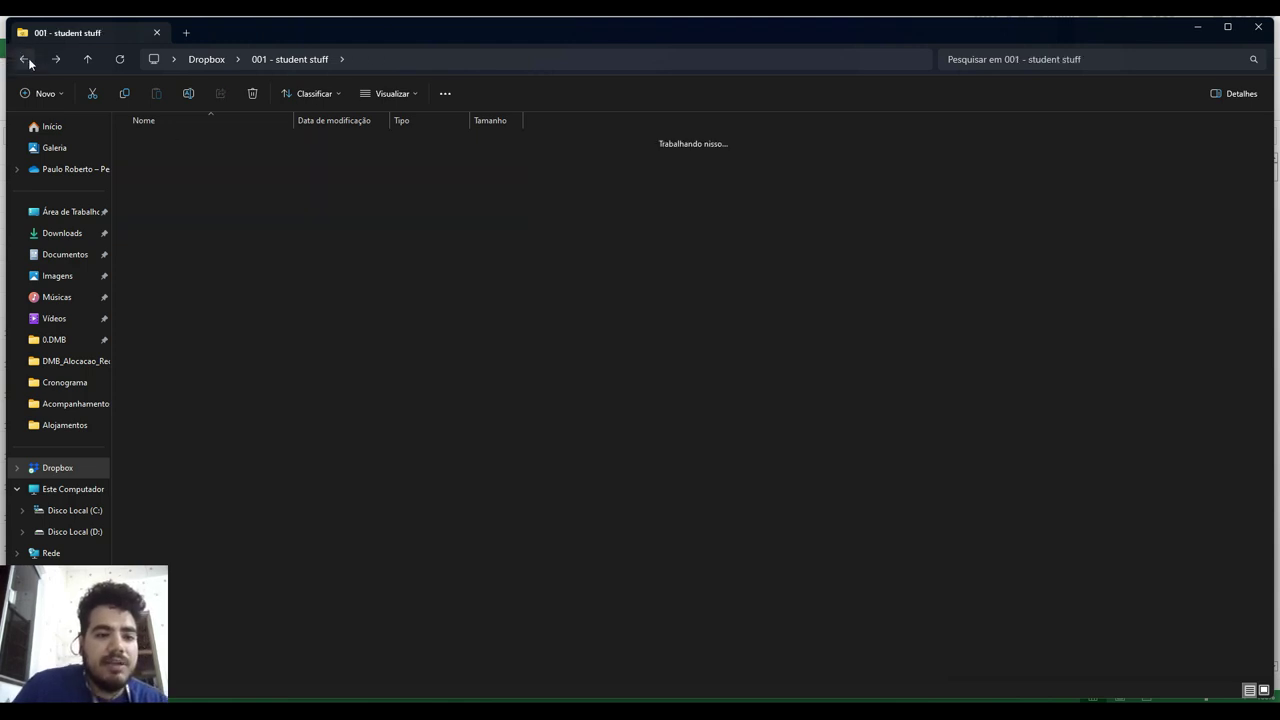
pyautogui.click(25, 60)
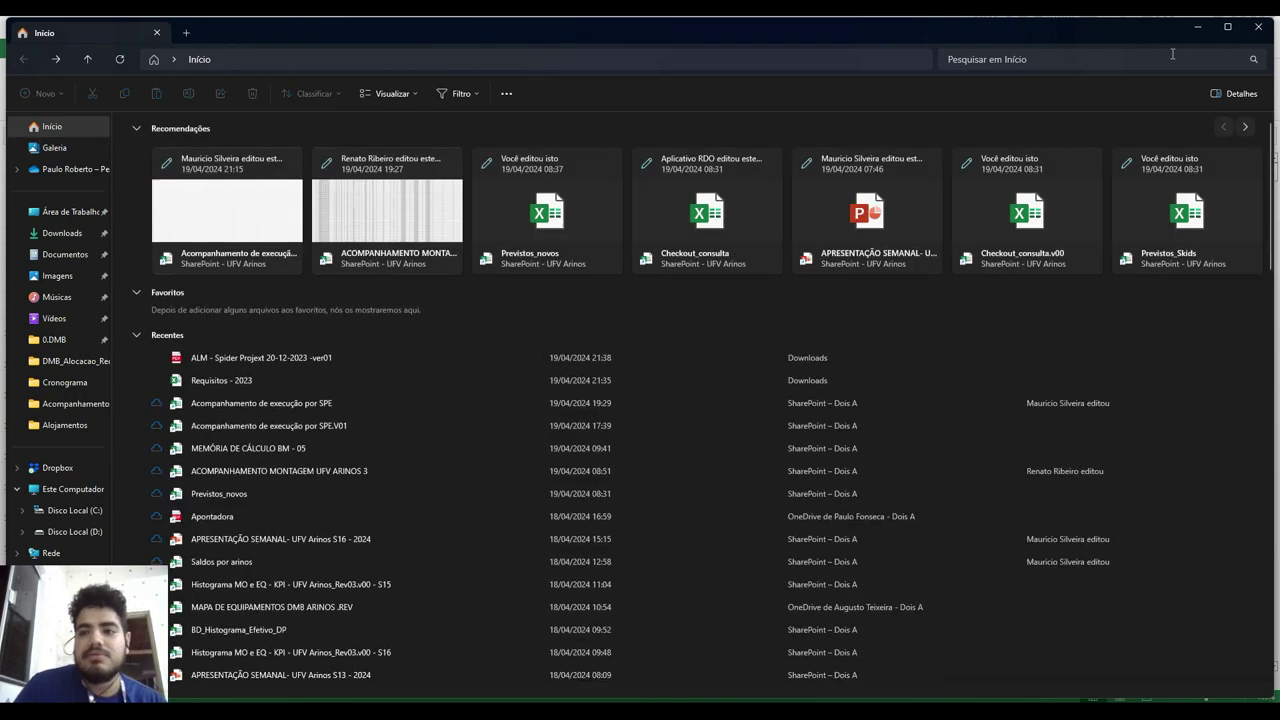
pyautogui.click(1196, 32)
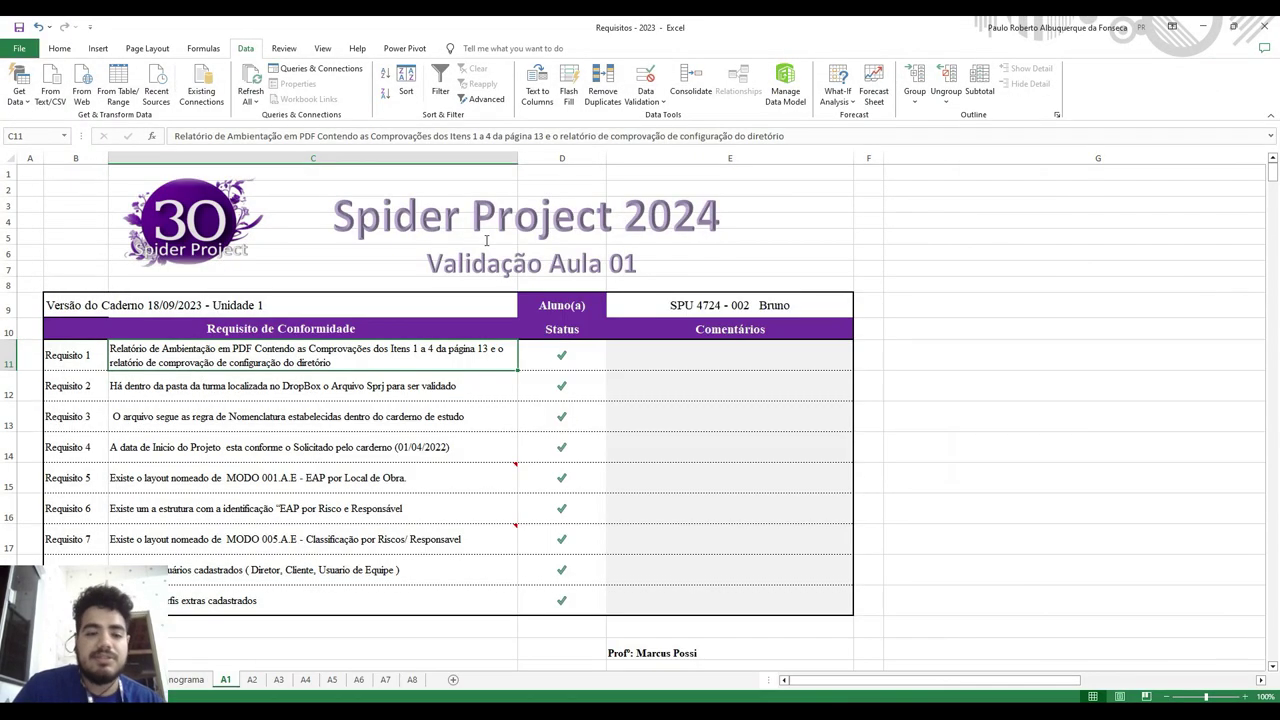
# Set the status of Requisito 1 to 0,5 in cell D11 and select its comment cell.
pyautogui.click(470, 418)
pyautogui.click(575, 353)
pyautogui.write('0,5')
pyautogui.press('Return')
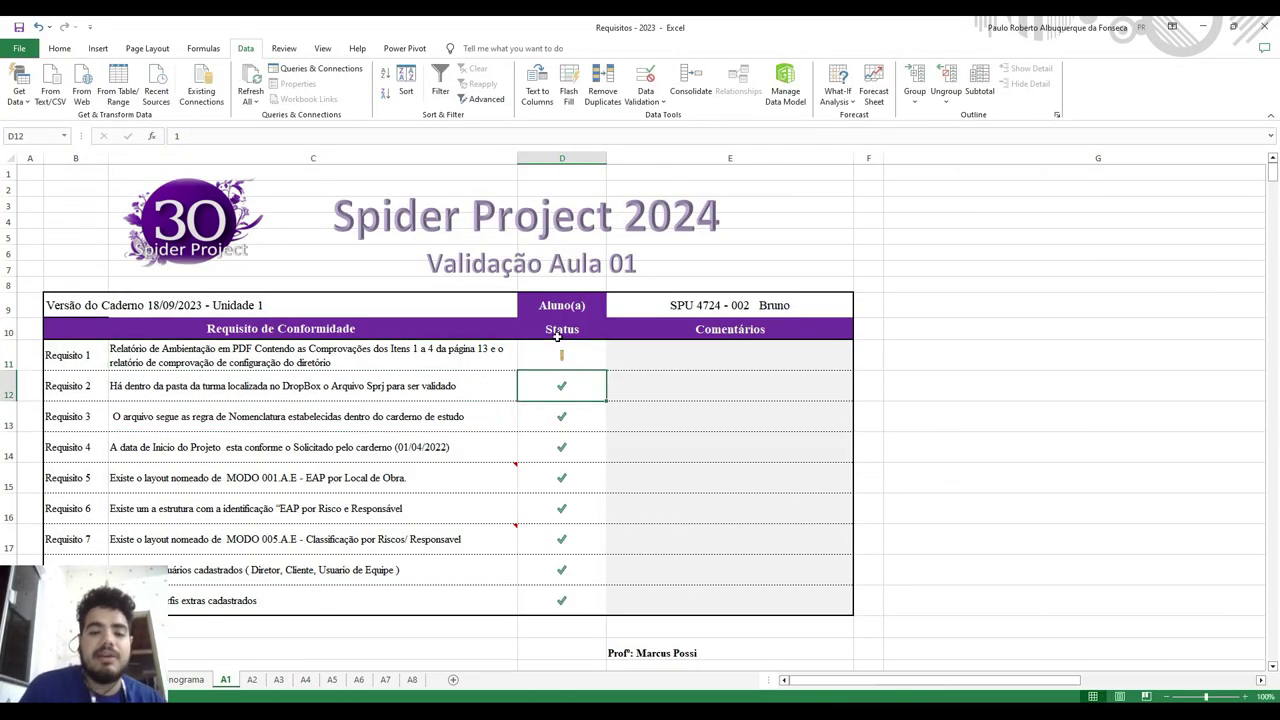
pyautogui.click(561, 348)
pyautogui.click(665, 364)
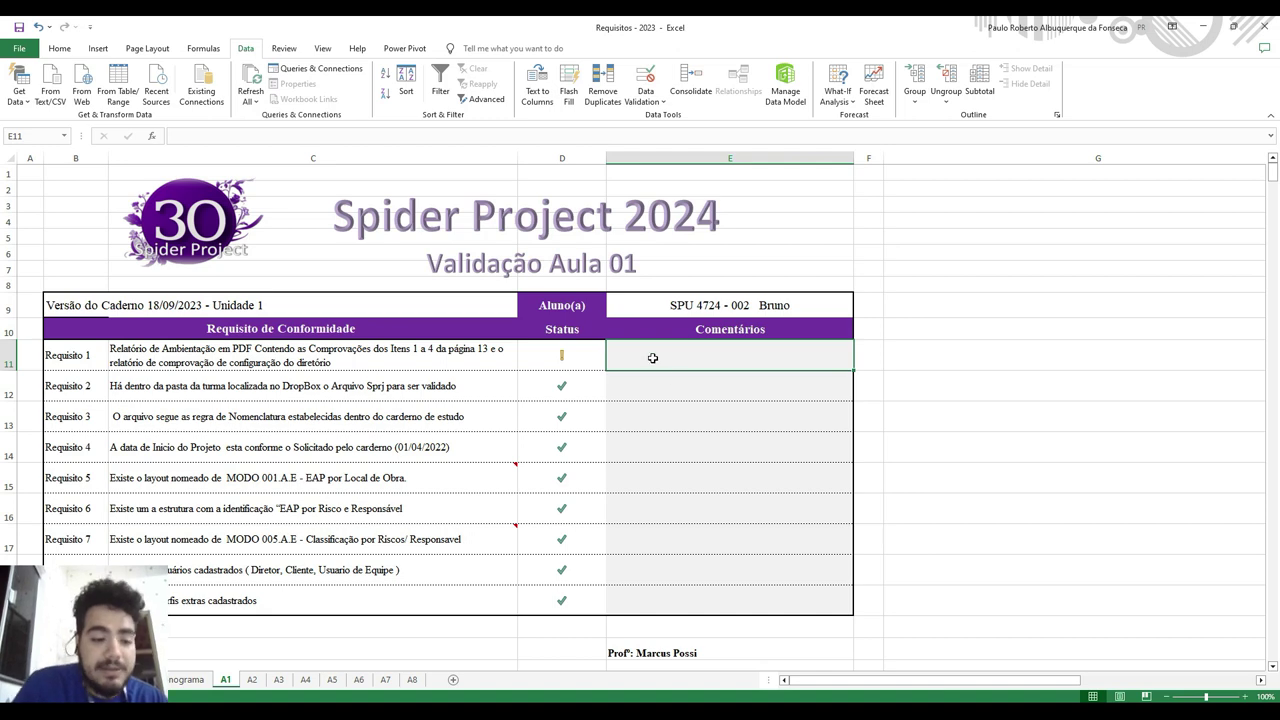
# Review Requisito 2 about the Sprj file in the class's DropBox folder, along with its status cell.
pyautogui.click(232, 394)
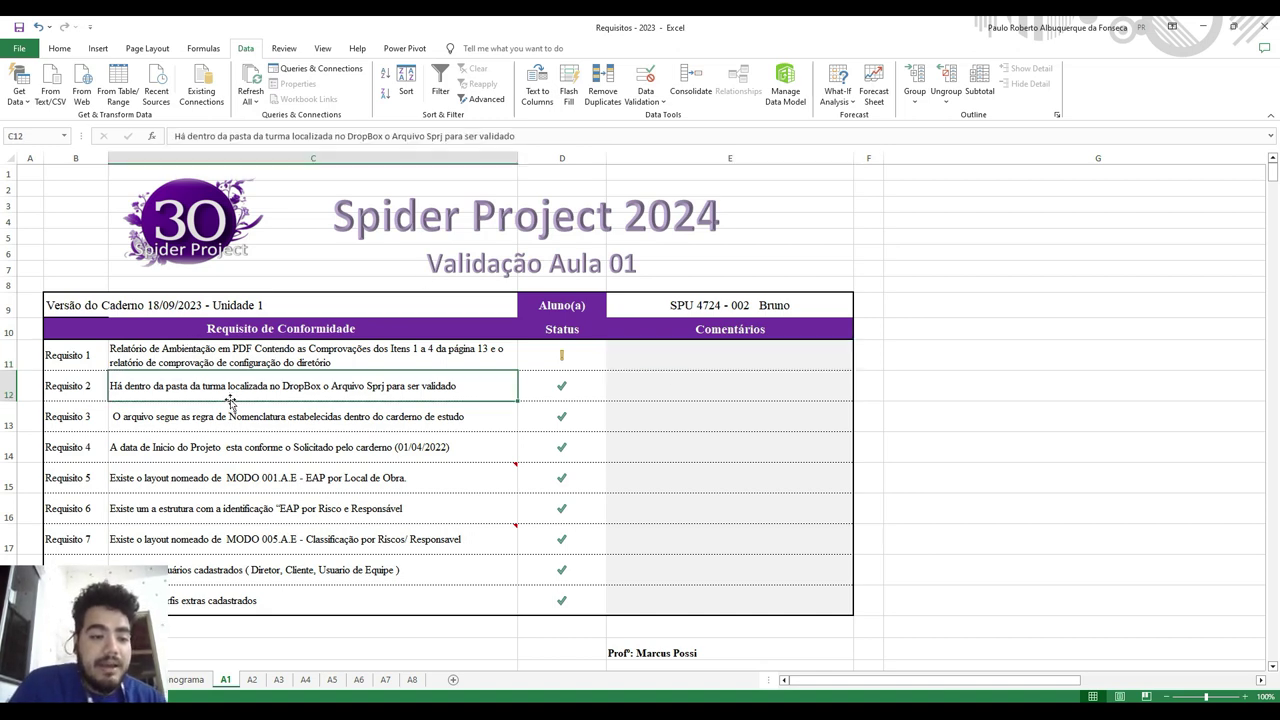
pyautogui.click(161, 412)
pyautogui.click(214, 390)
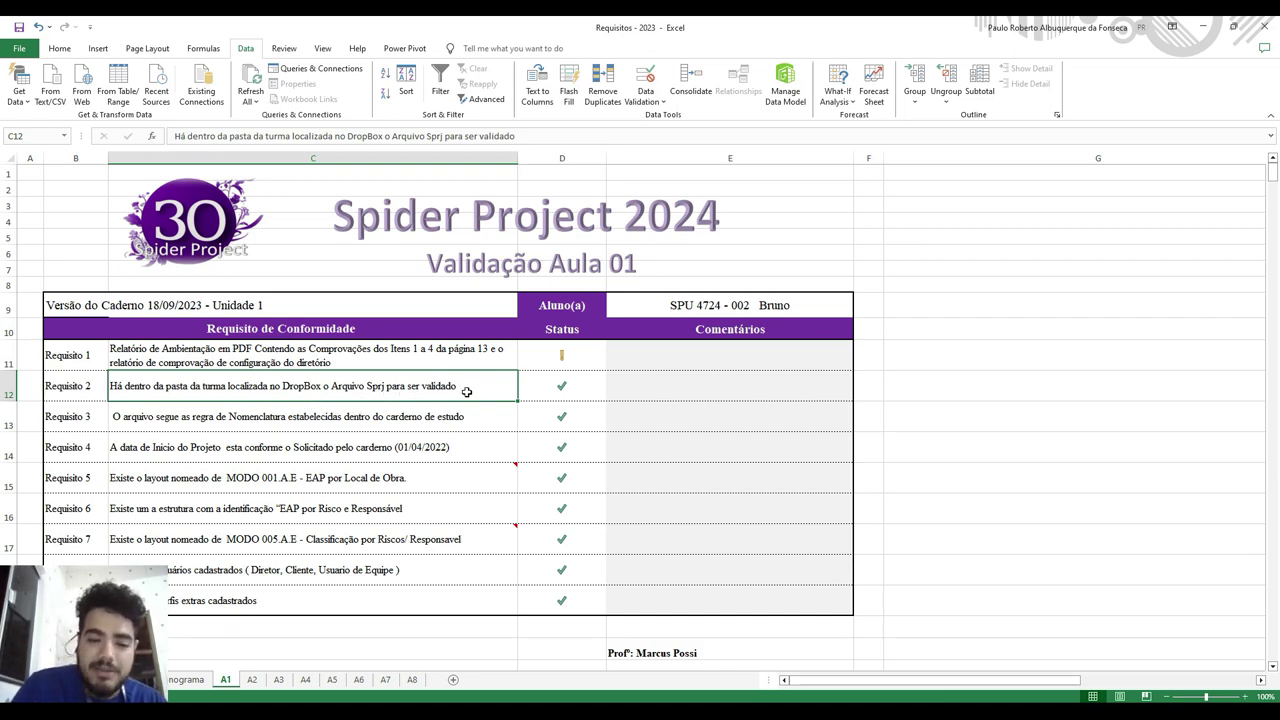
pyautogui.click(572, 393)
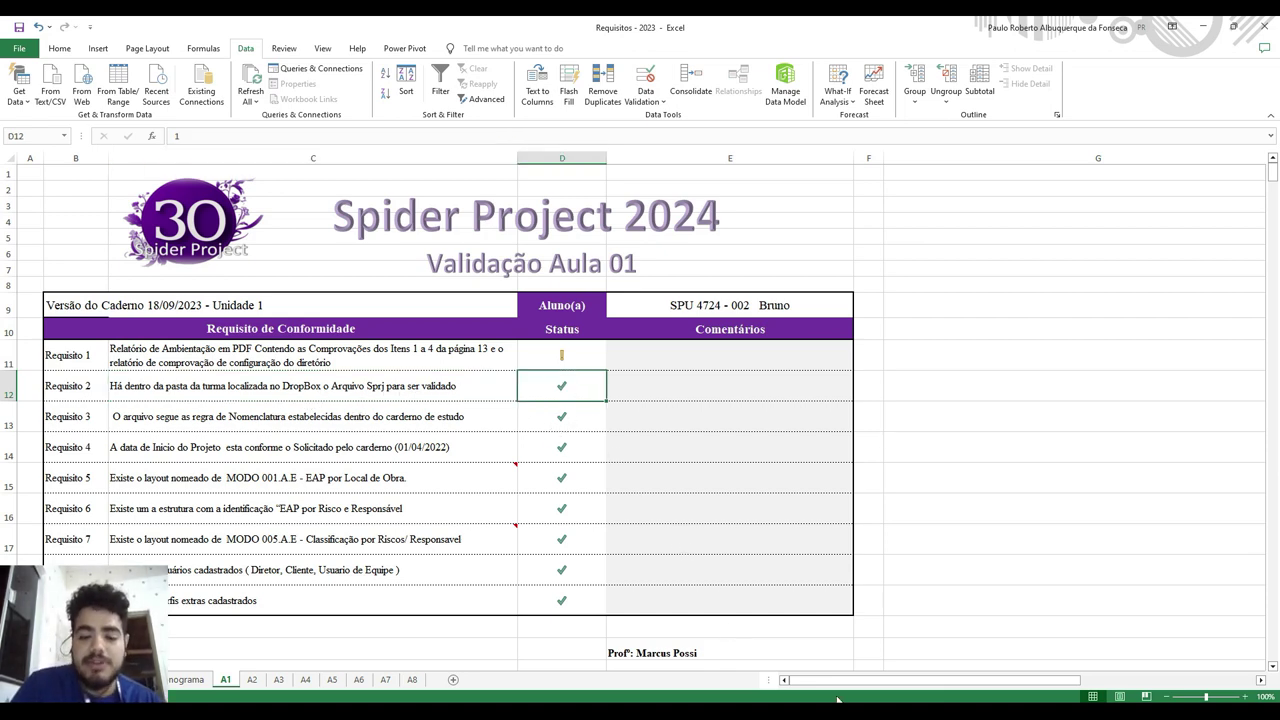
# Switch to Spider Project Academic Edition and try to open version 1 of SPU4724-002 from the SPU4724 storage.
pyautogui.click(787, 676)
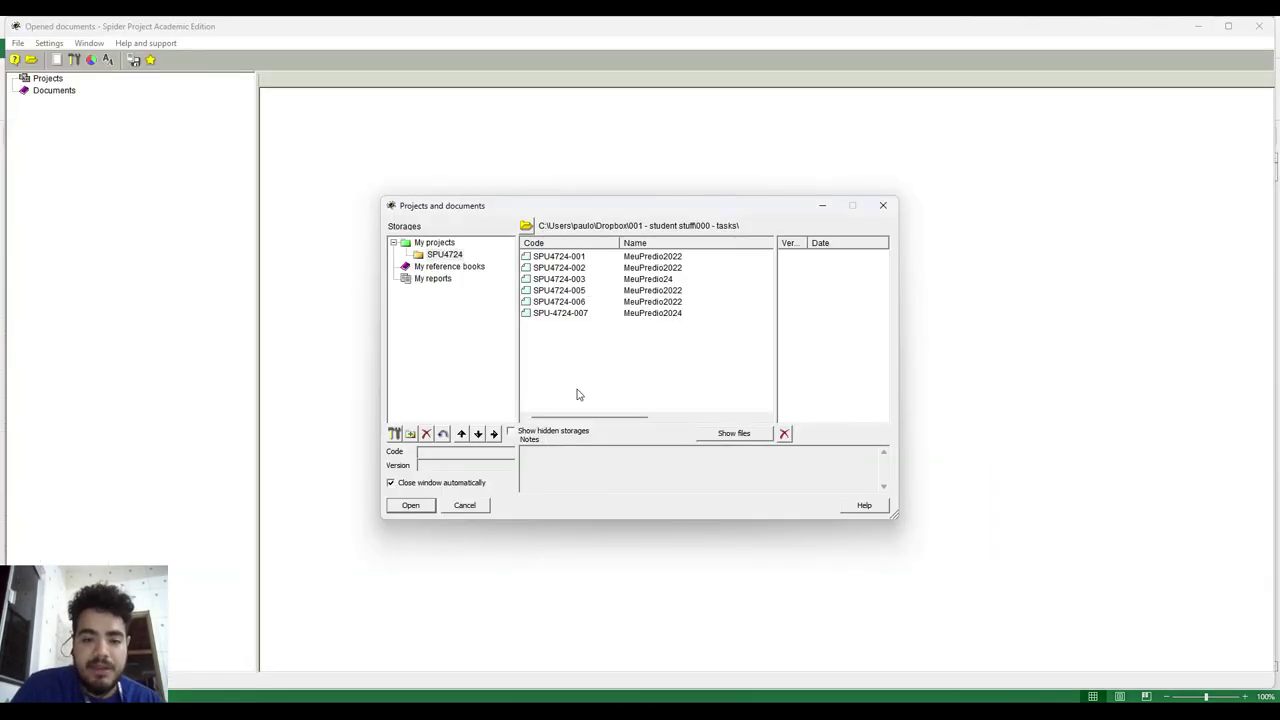
pyautogui.click(445, 255)
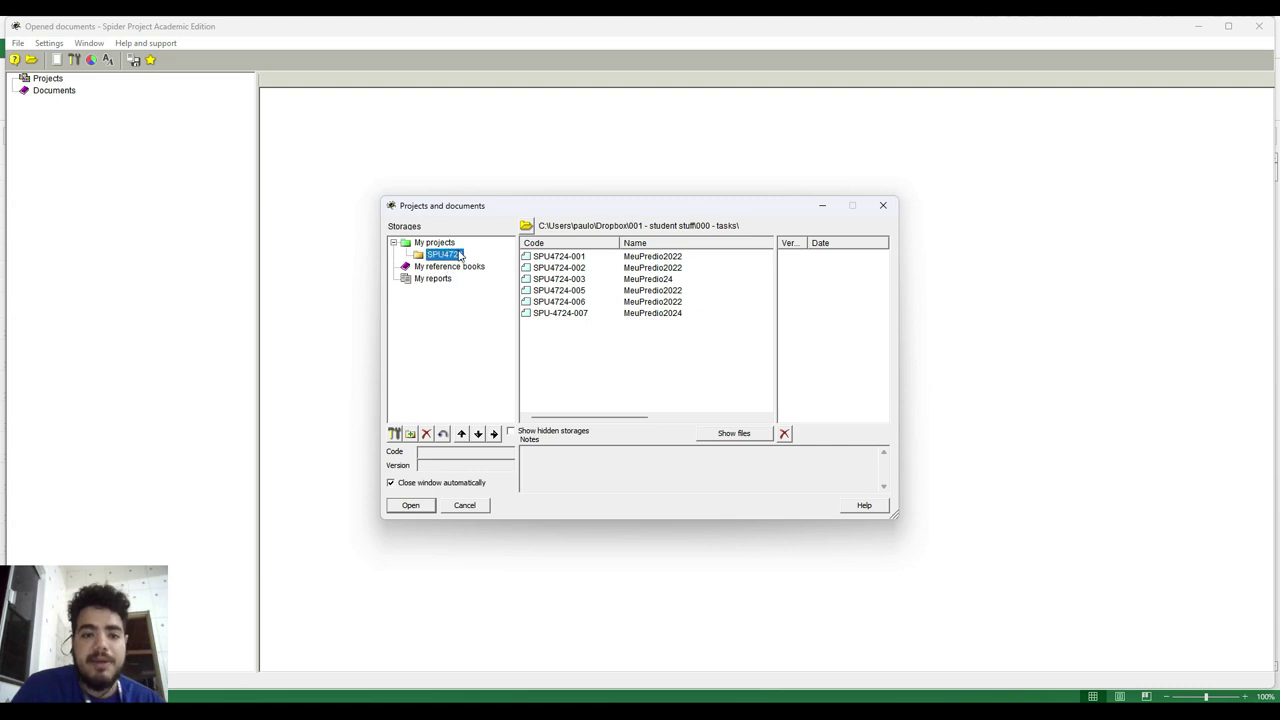
pyautogui.click(585, 270)
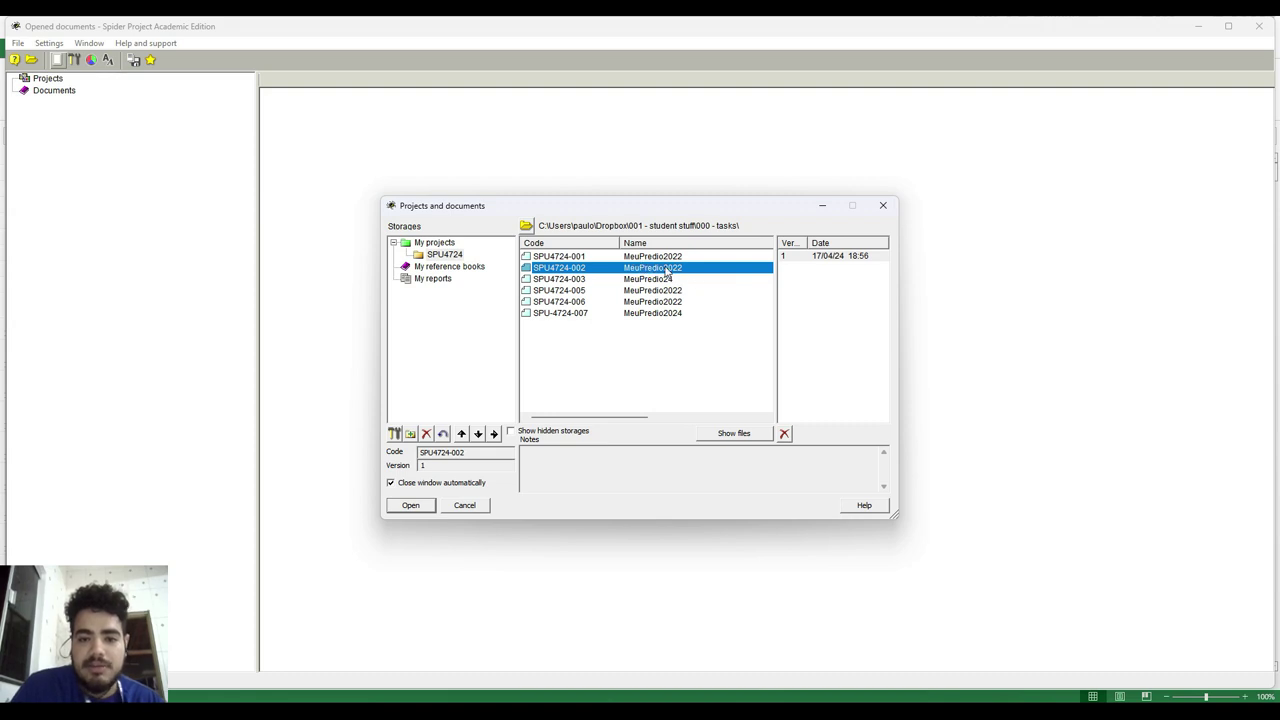
pyautogui.click(800, 256)
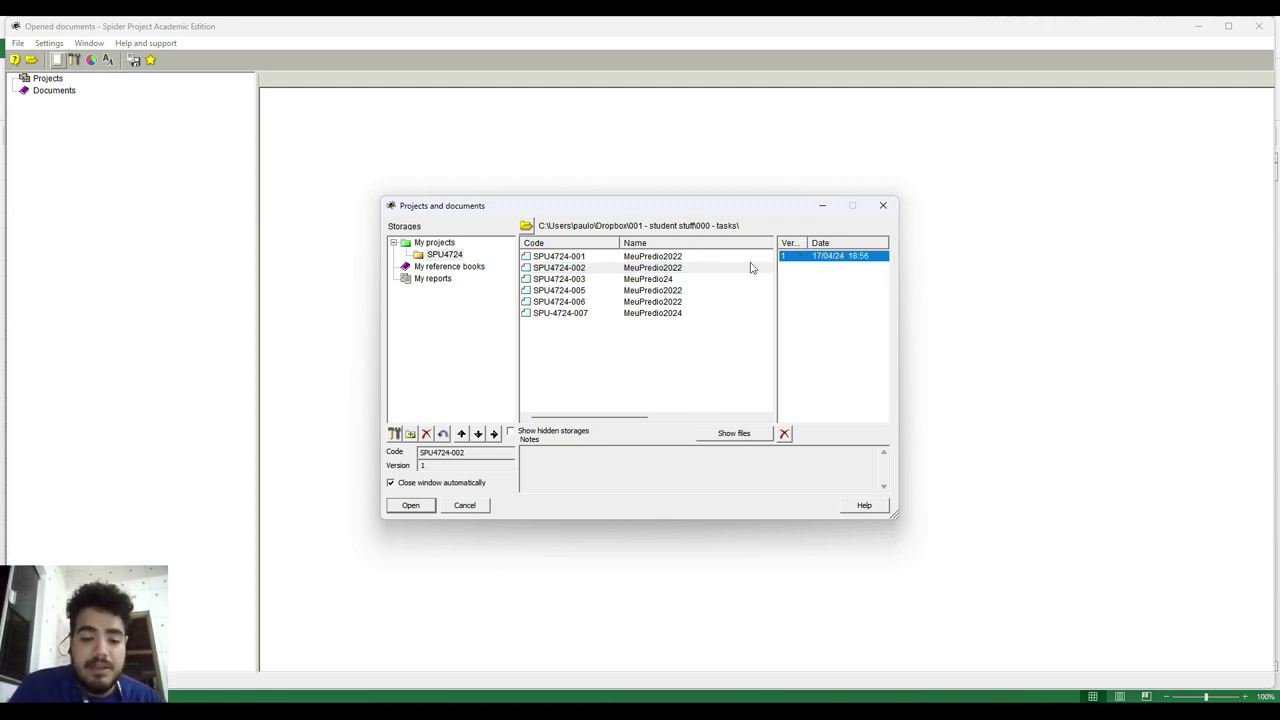
pyautogui.click(427, 508)
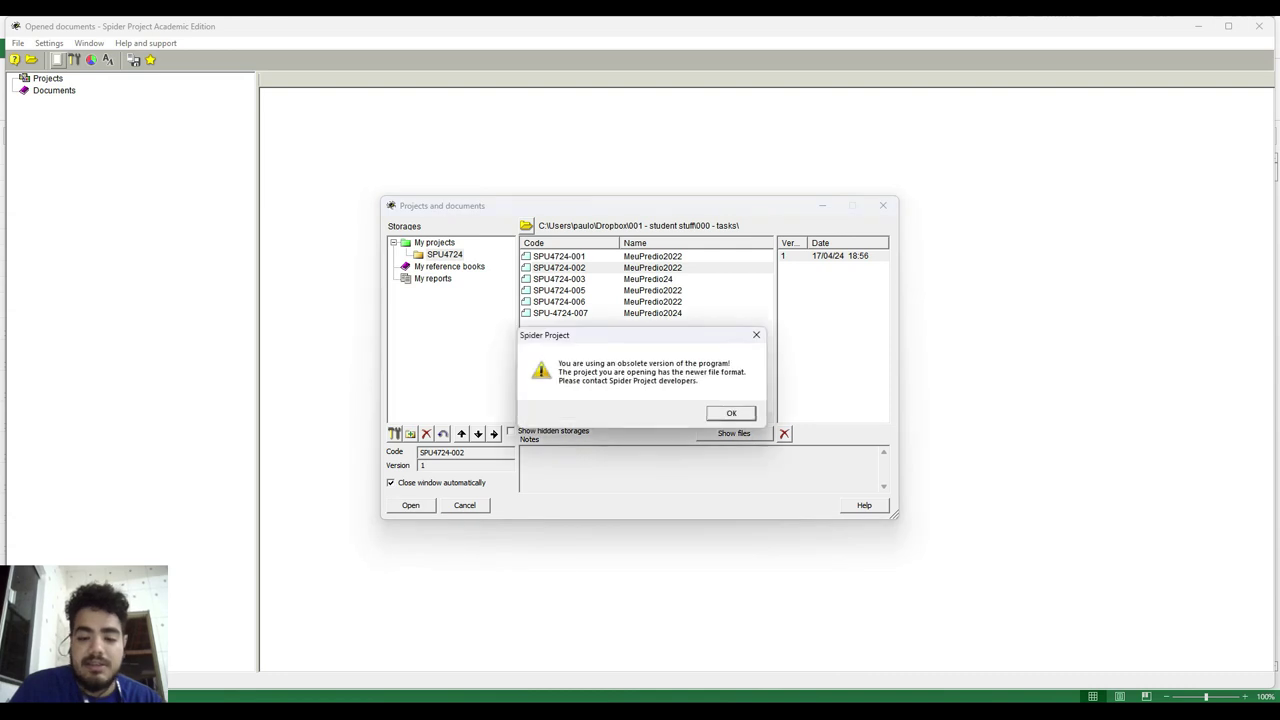
pyautogui.click(733, 414)
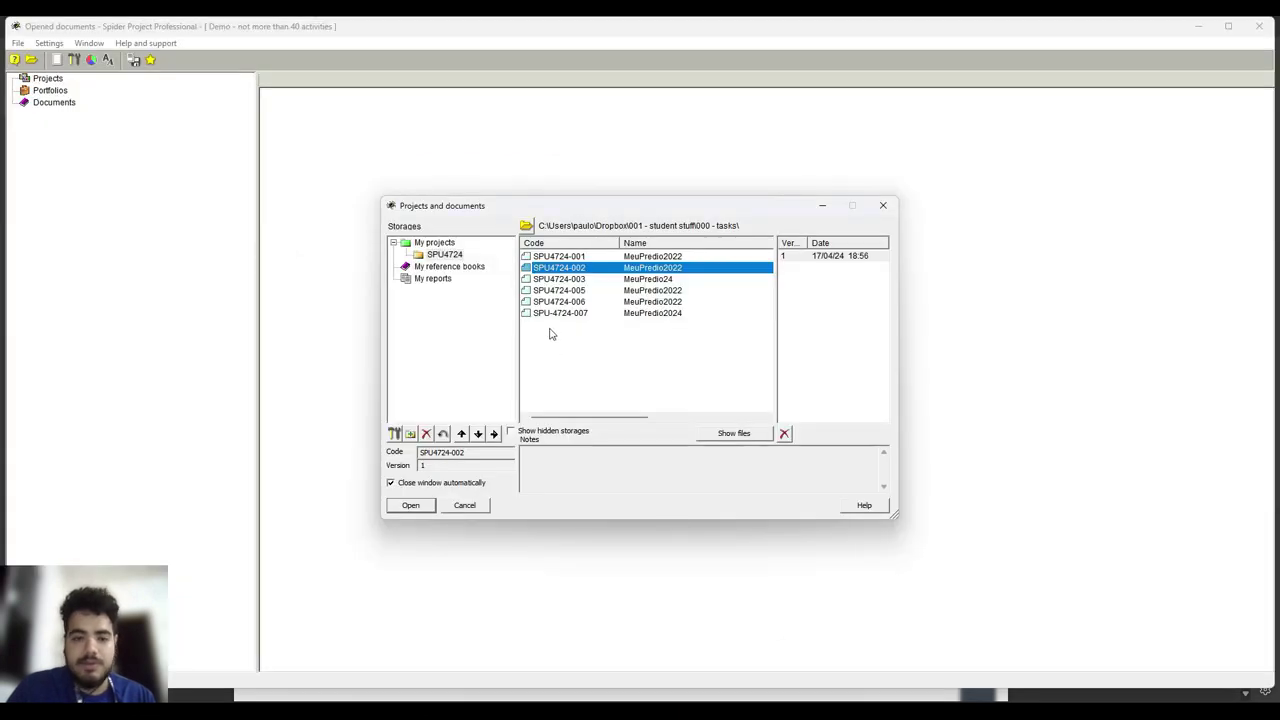
# Open version 1 of project SPU4724-002 in Spider Project Professional.
pyautogui.click(580, 281)
pyautogui.click(590, 268)
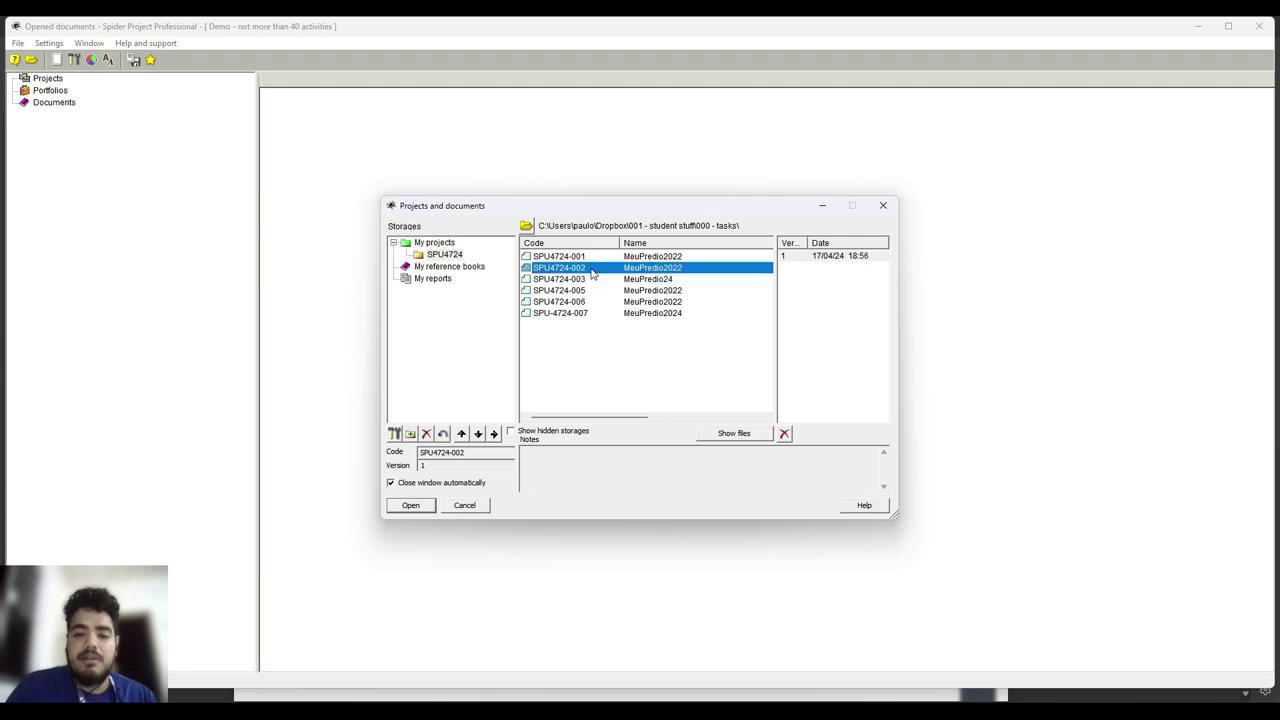
pyautogui.doubleClick(831, 260)
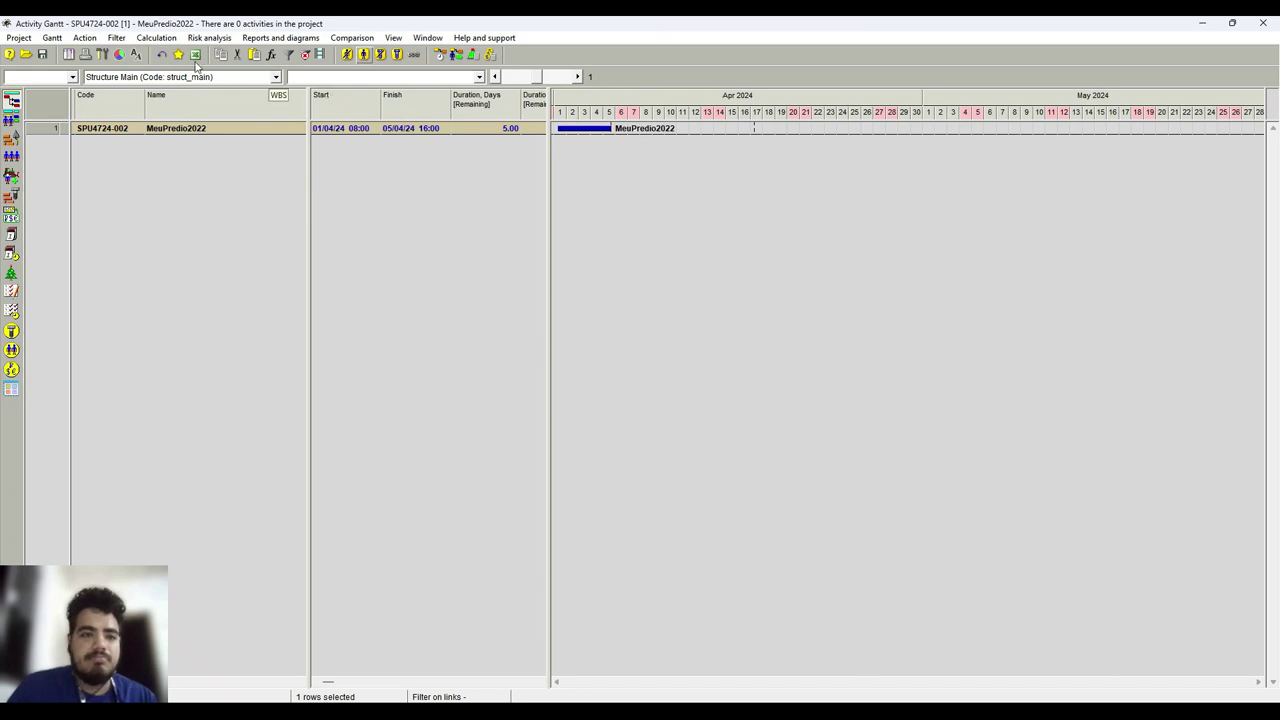
# Examine the Activity Gantt of SPU4724-002, including its structure selector, layout selector and the MeuPredio2022 project row.
pyautogui.click(305, 78)
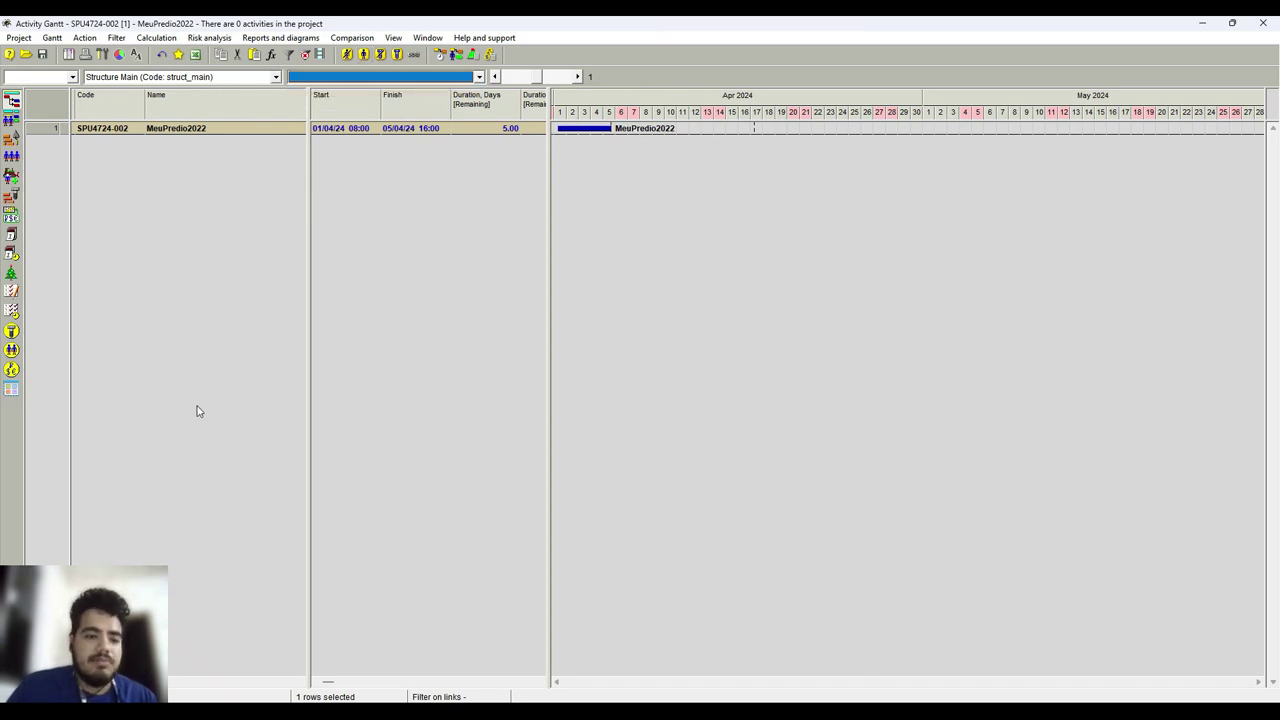
pyautogui.click(190, 80)
pyautogui.click(192, 84)
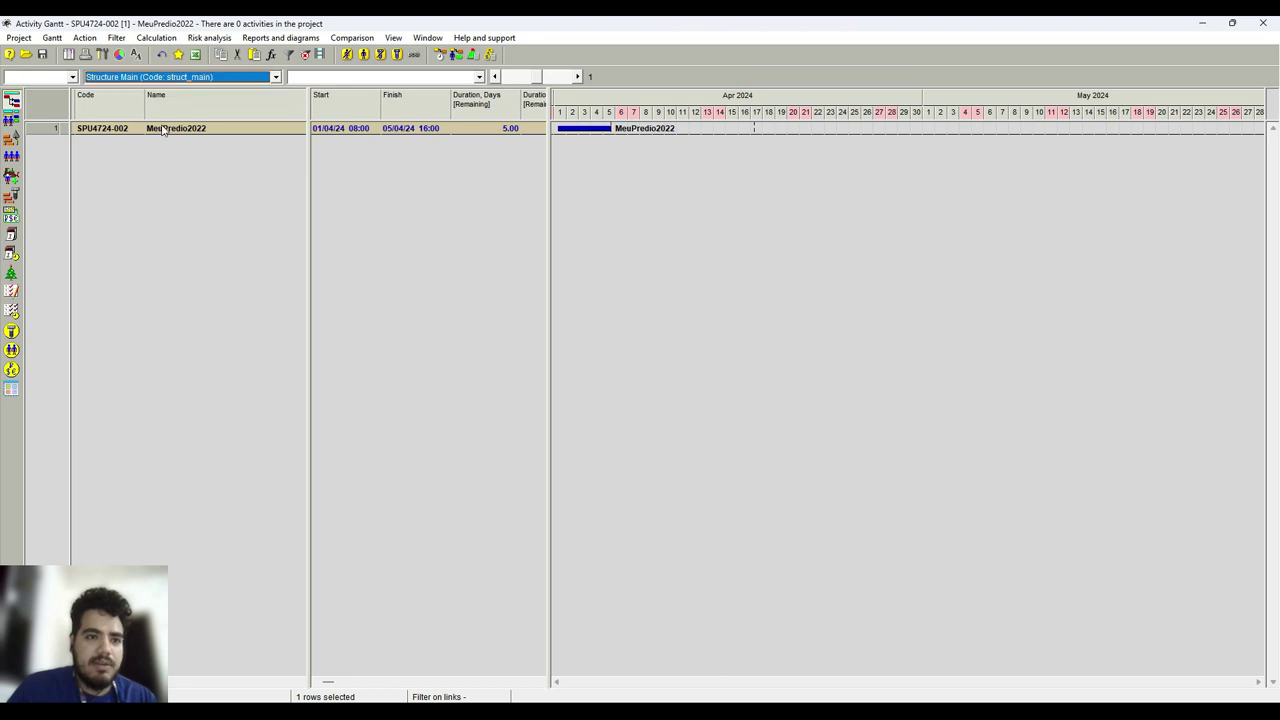
pyautogui.click(192, 182)
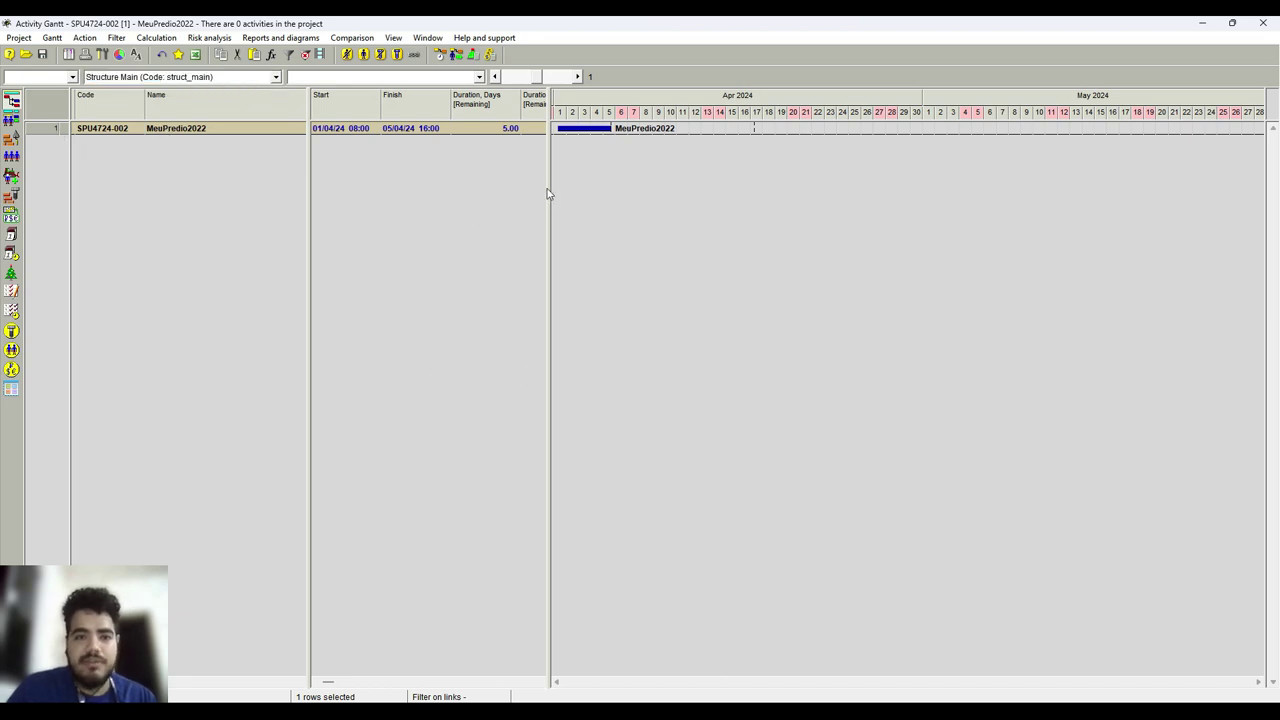
pyautogui.click(110, 128)
pyautogui.click(57, 131)
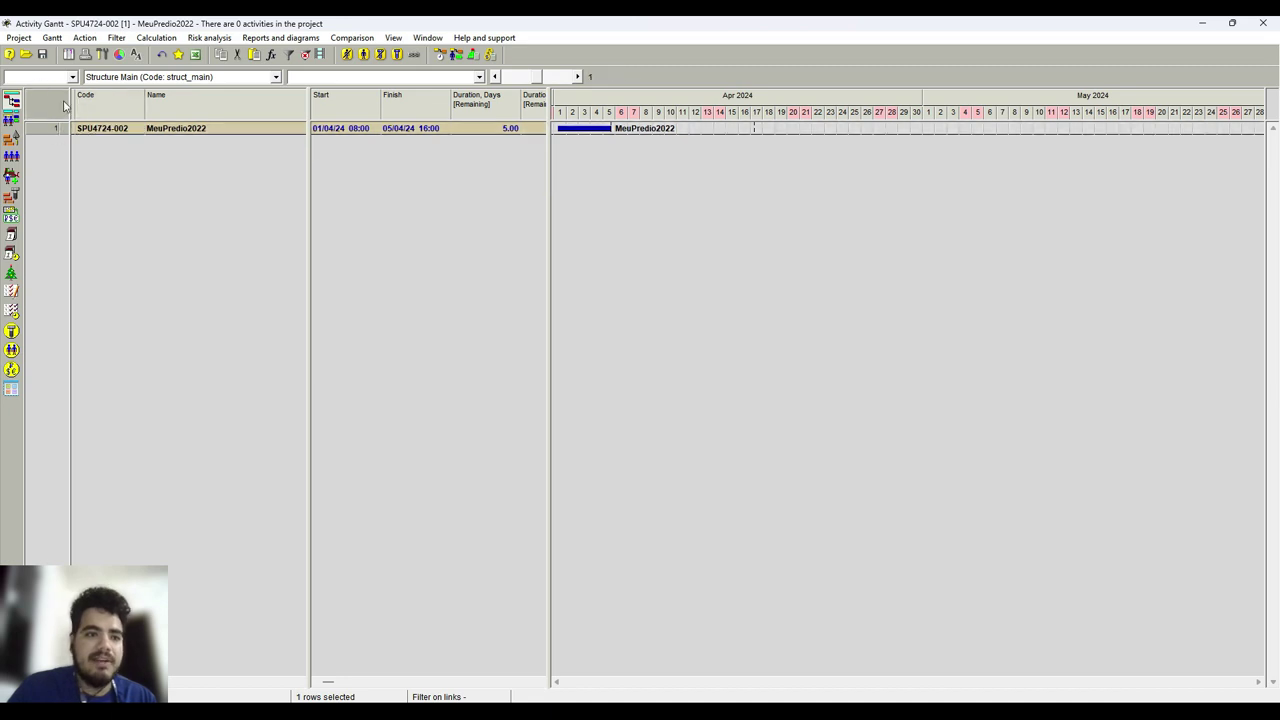
pyautogui.click(17, 40)
pyautogui.click(530, 562)
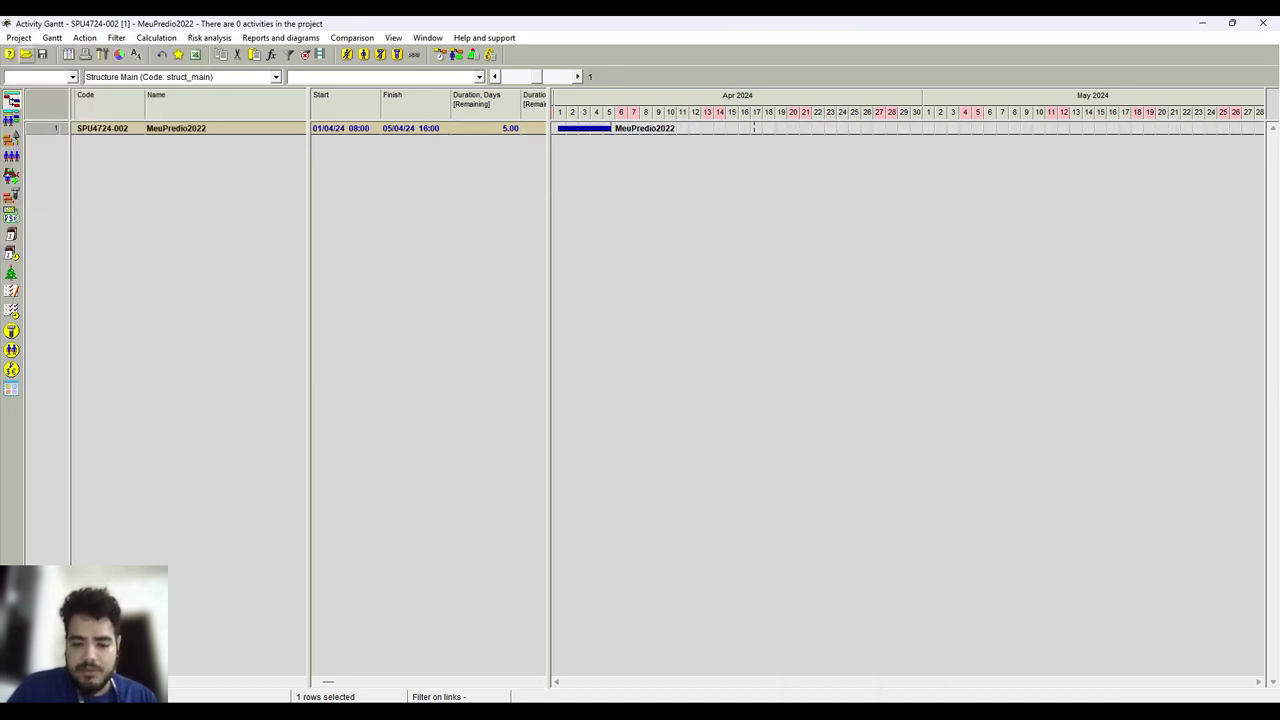
# Switch back to the Excel checklist and compare Requisito 2 with the file naming rule in Requisito 3.
pyautogui.hotkey('alt', 'Tab')
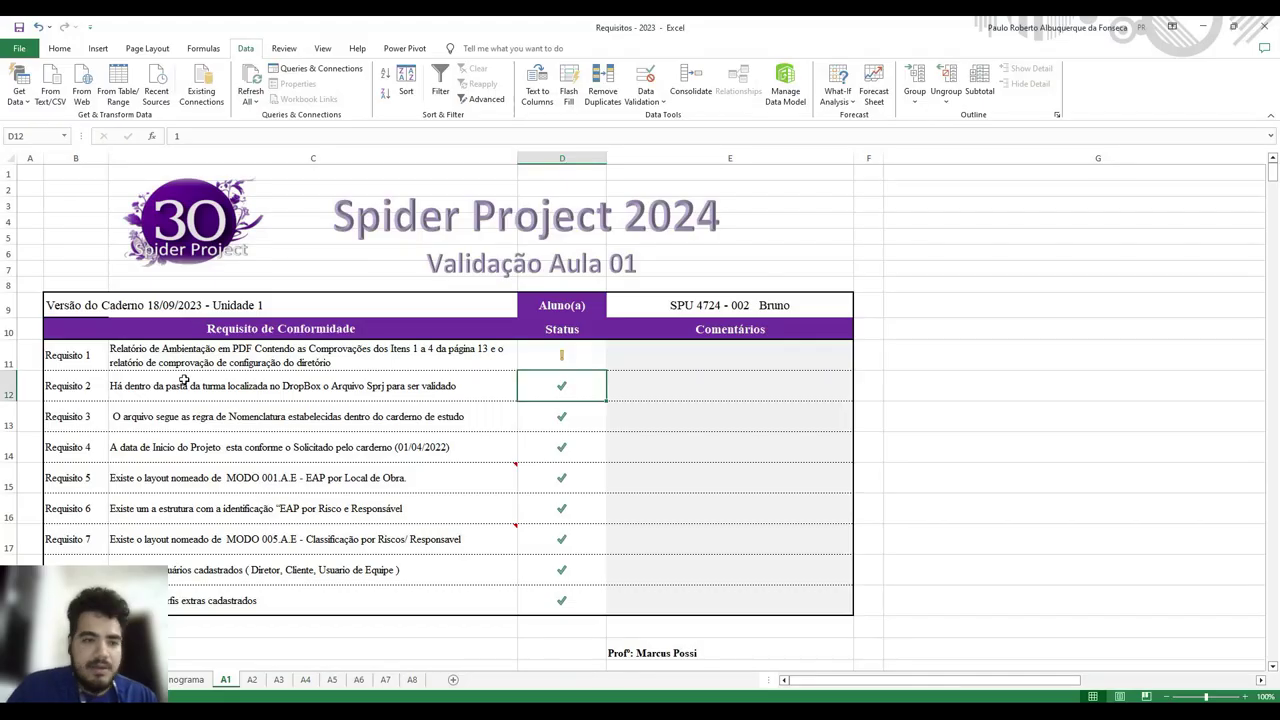
pyautogui.click(184, 380)
pyautogui.click(188, 405)
pyautogui.click(270, 391)
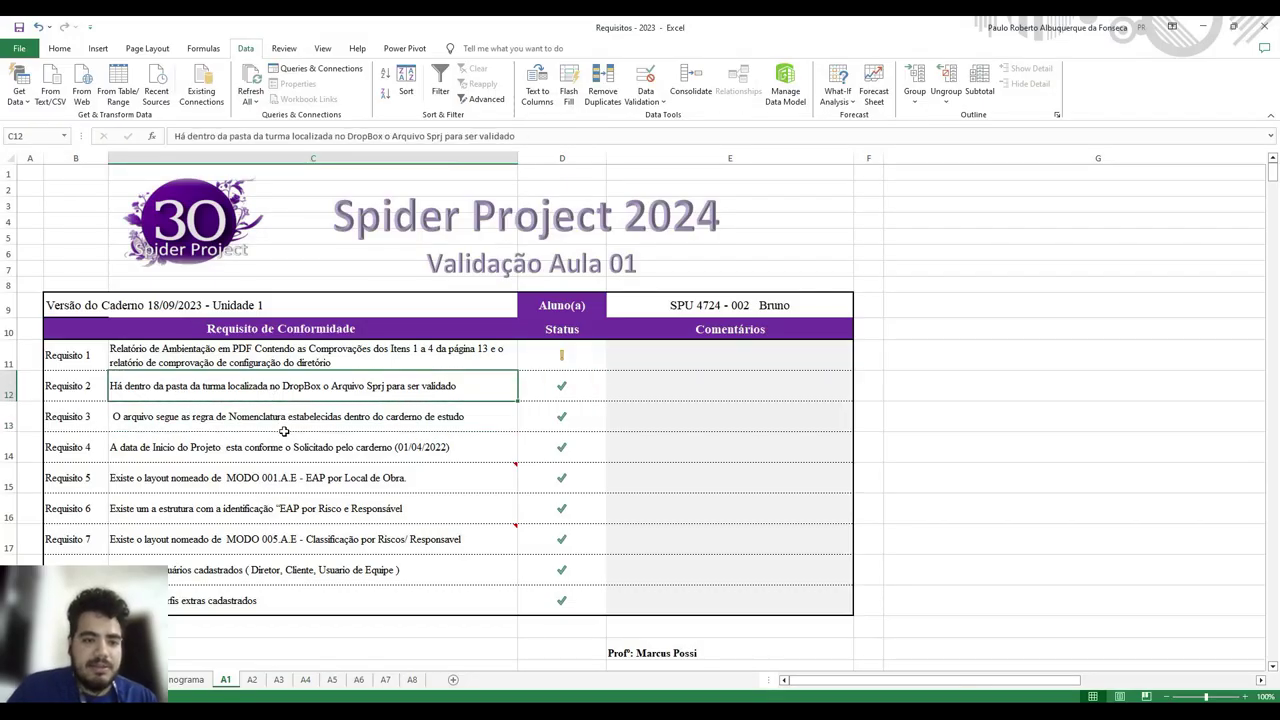
# Review the statuses and empty comments of Requisito 2 and Requisito 3 in the checklist.
pyautogui.click(564, 391)
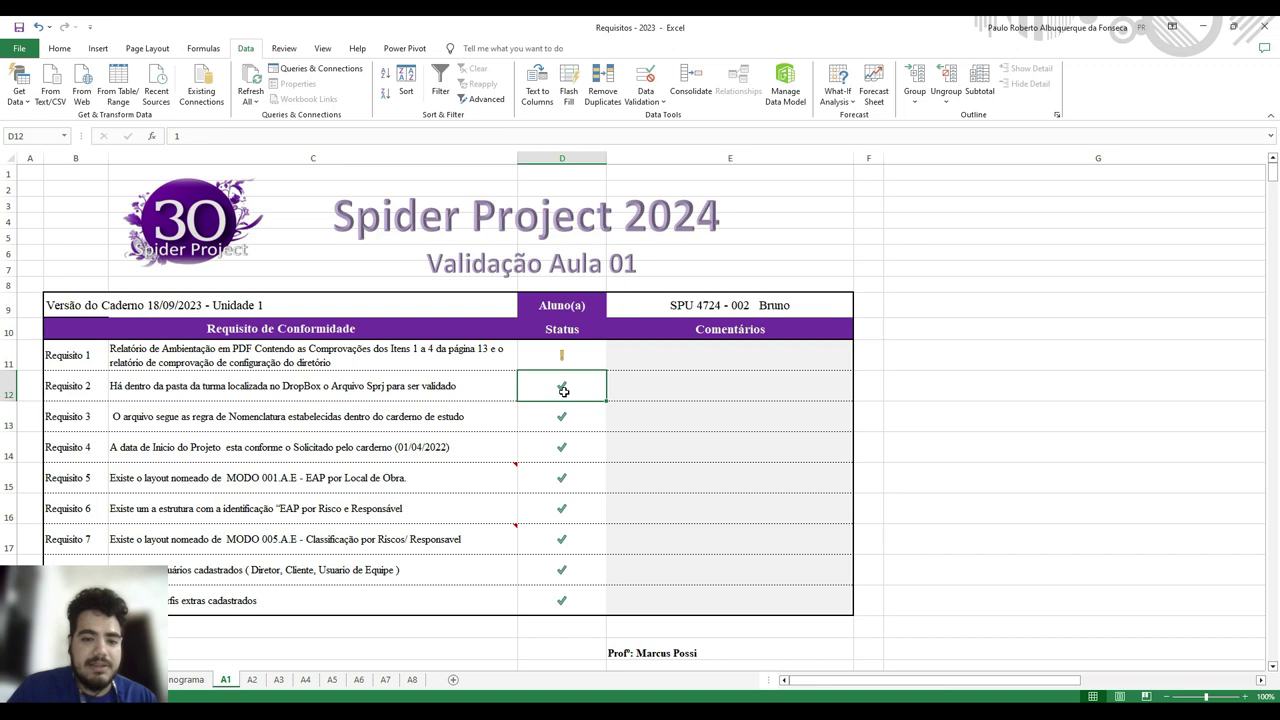
pyautogui.click(716, 393)
pyautogui.click(279, 413)
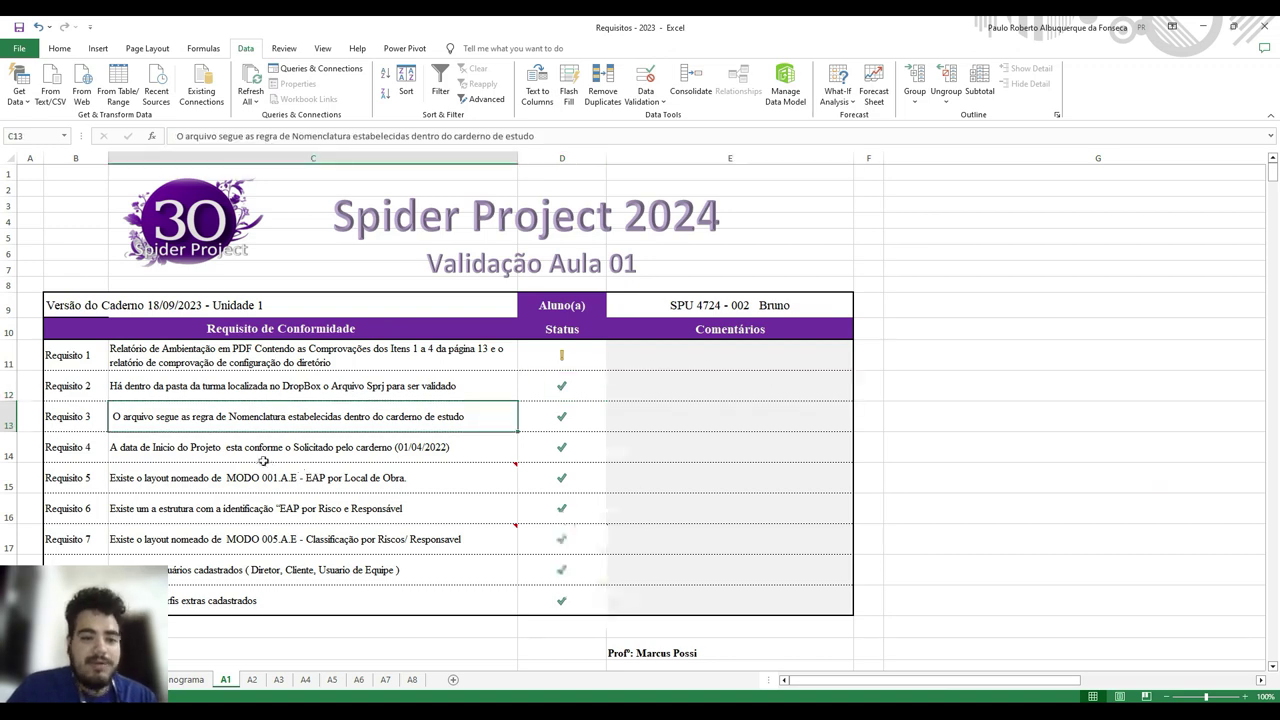
pyautogui.click(566, 418)
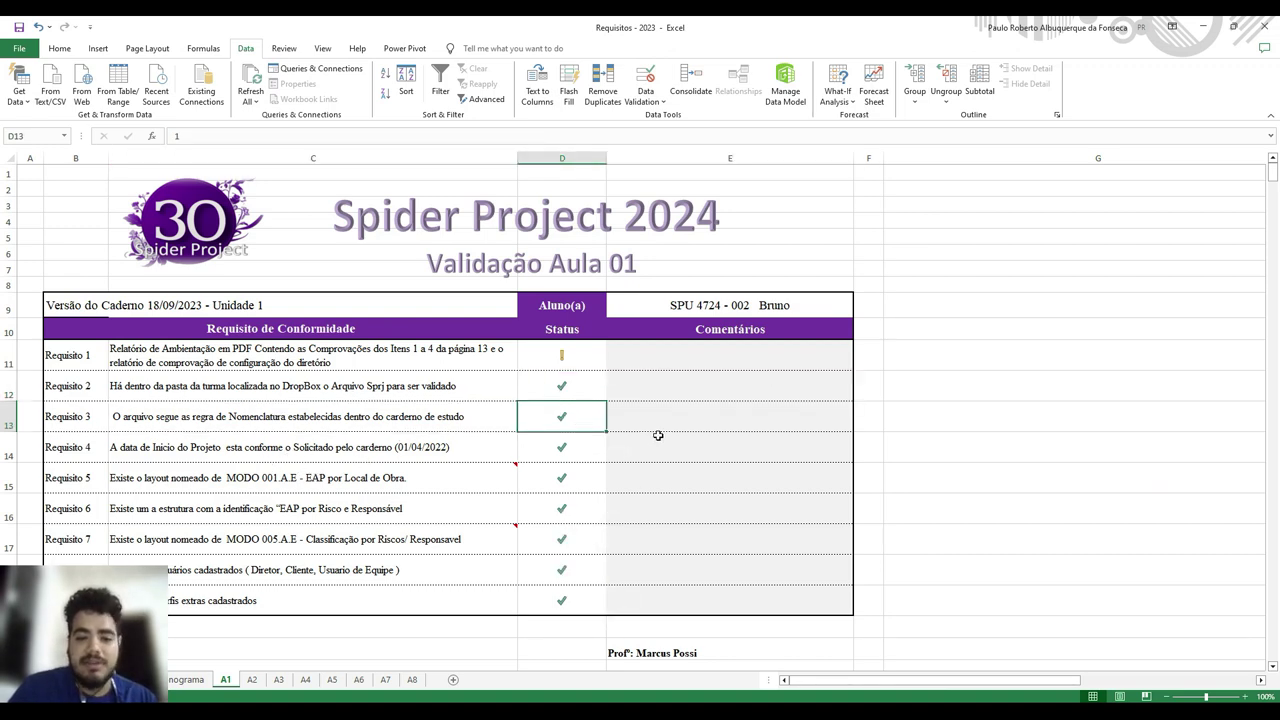
pyautogui.click(658, 430)
# Read the project start date rule in Requisito 4 and the layout requirement in Requisito 5.
pyautogui.click(273, 476)
pyautogui.click(330, 448)
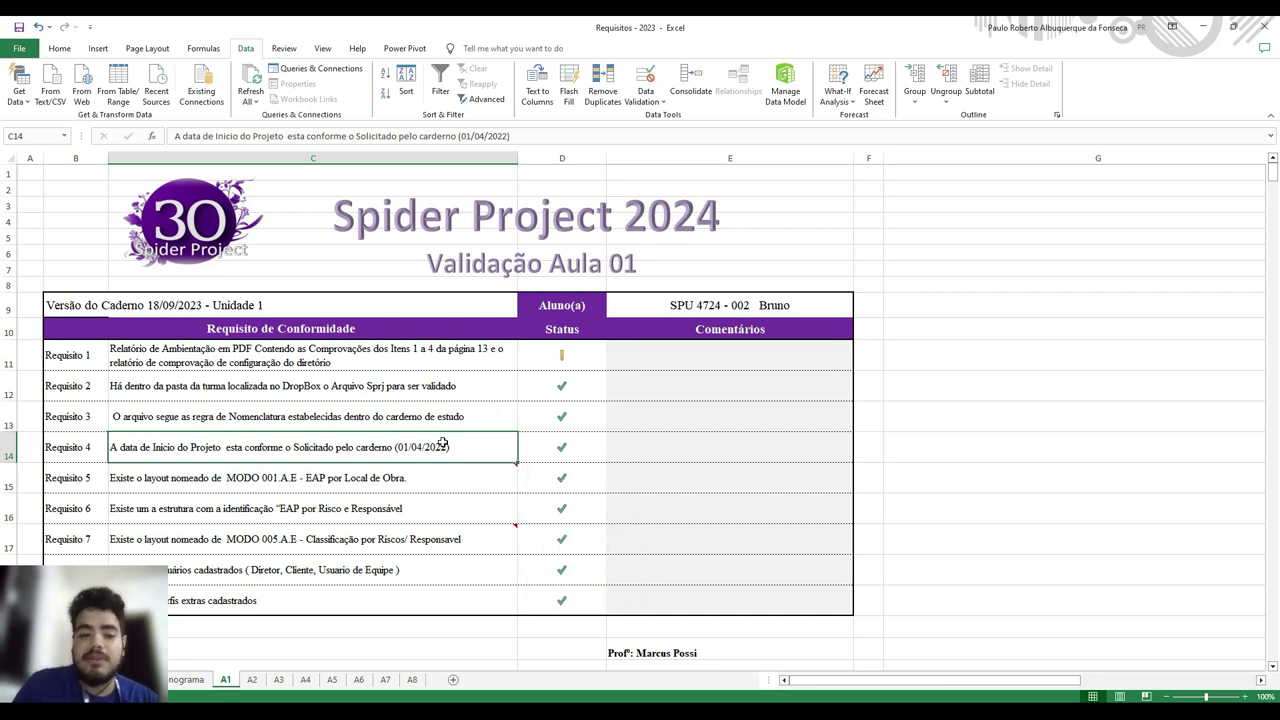
pyautogui.click(455, 510)
pyautogui.click(438, 472)
pyautogui.click(436, 450)
pyautogui.click(456, 475)
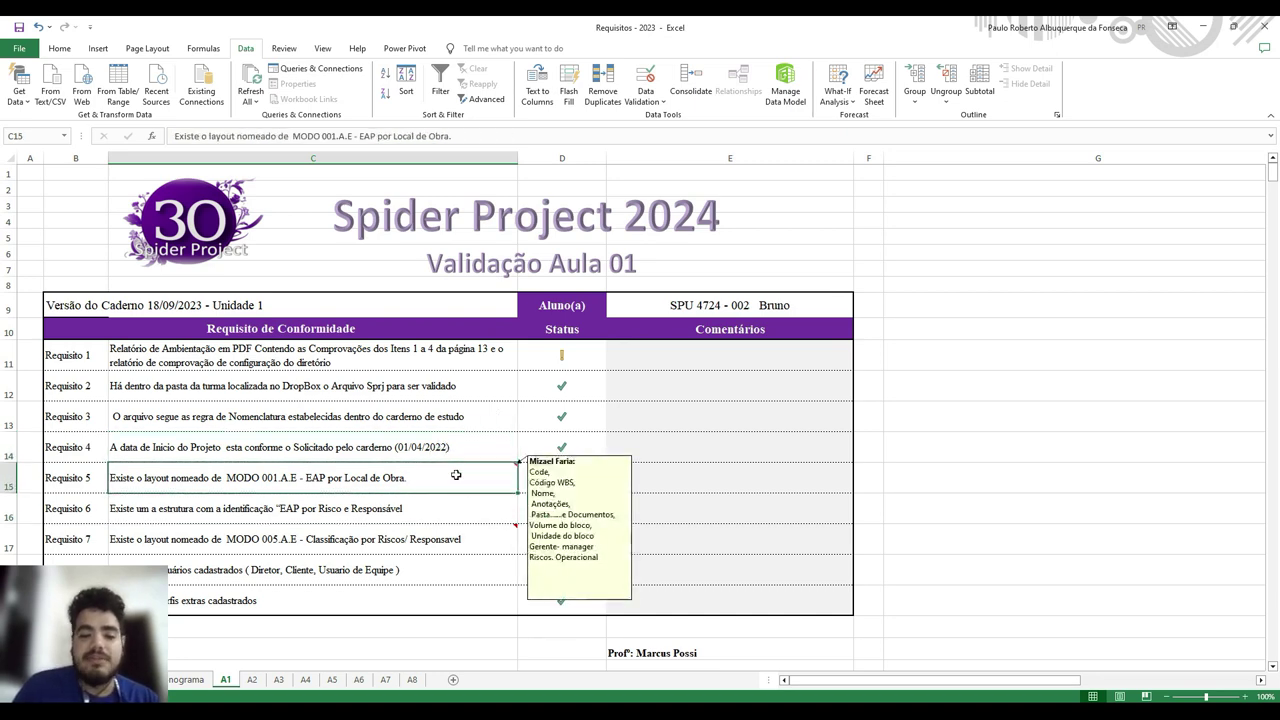
pyautogui.click(462, 440)
pyautogui.click(463, 471)
pyautogui.click(438, 444)
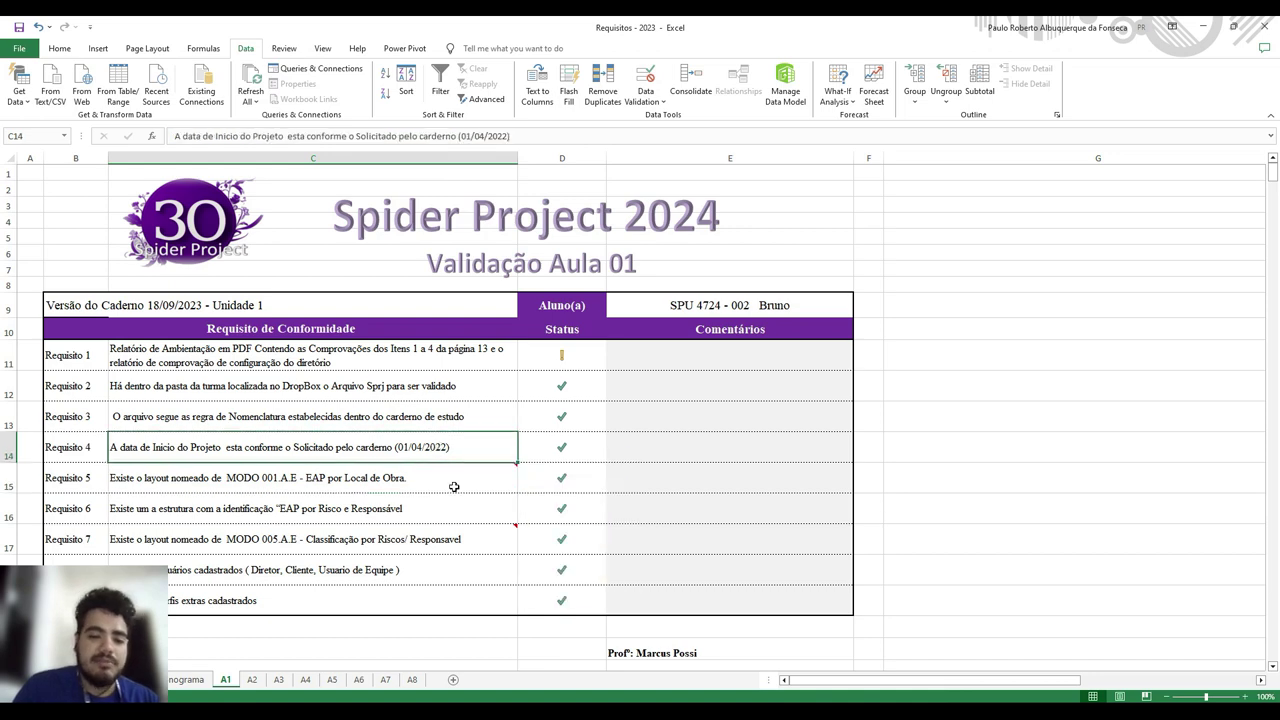
pyautogui.click(454, 487)
pyautogui.click(453, 455)
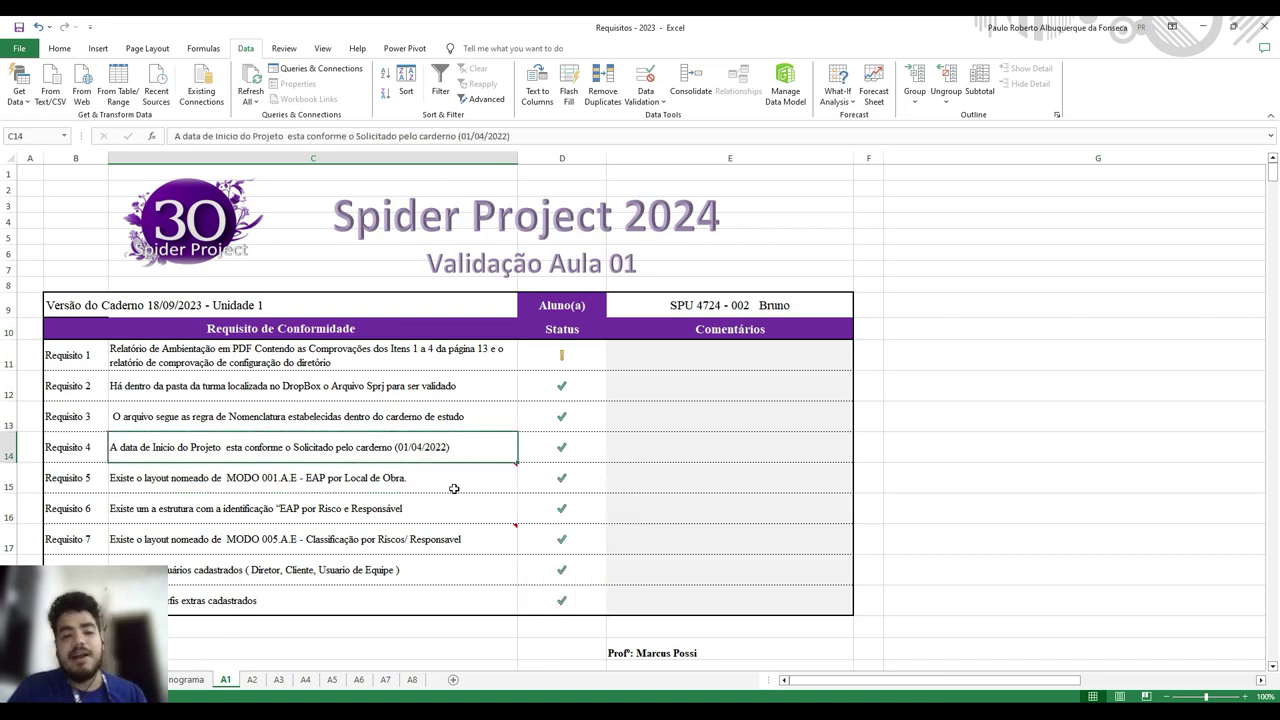
pyautogui.click(452, 480)
pyautogui.click(446, 455)
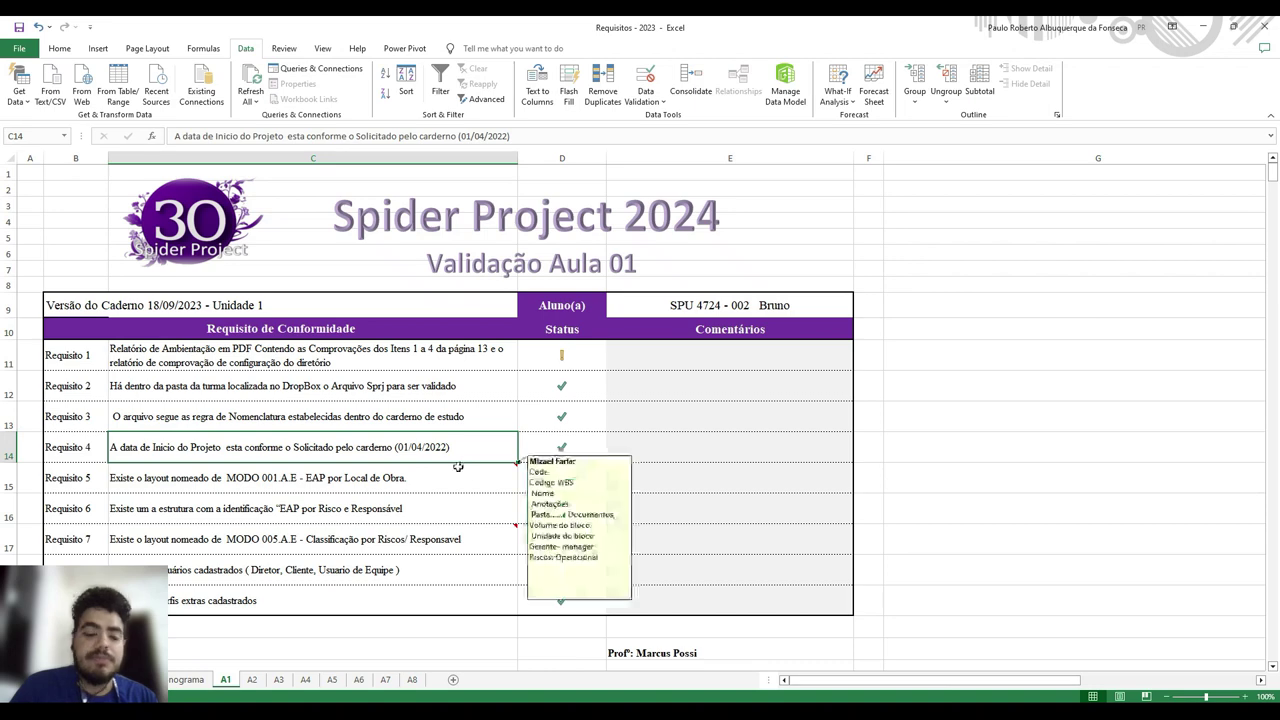
pyautogui.click(458, 486)
pyautogui.click(465, 454)
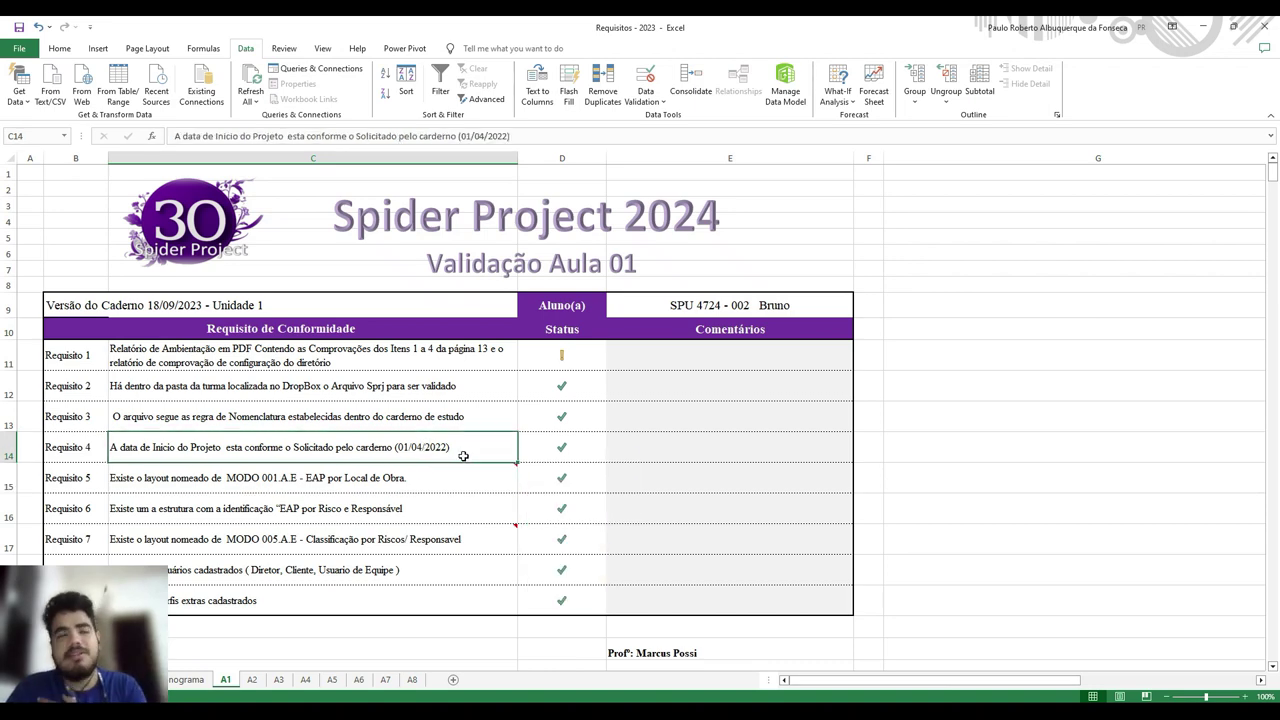
pyautogui.click(458, 486)
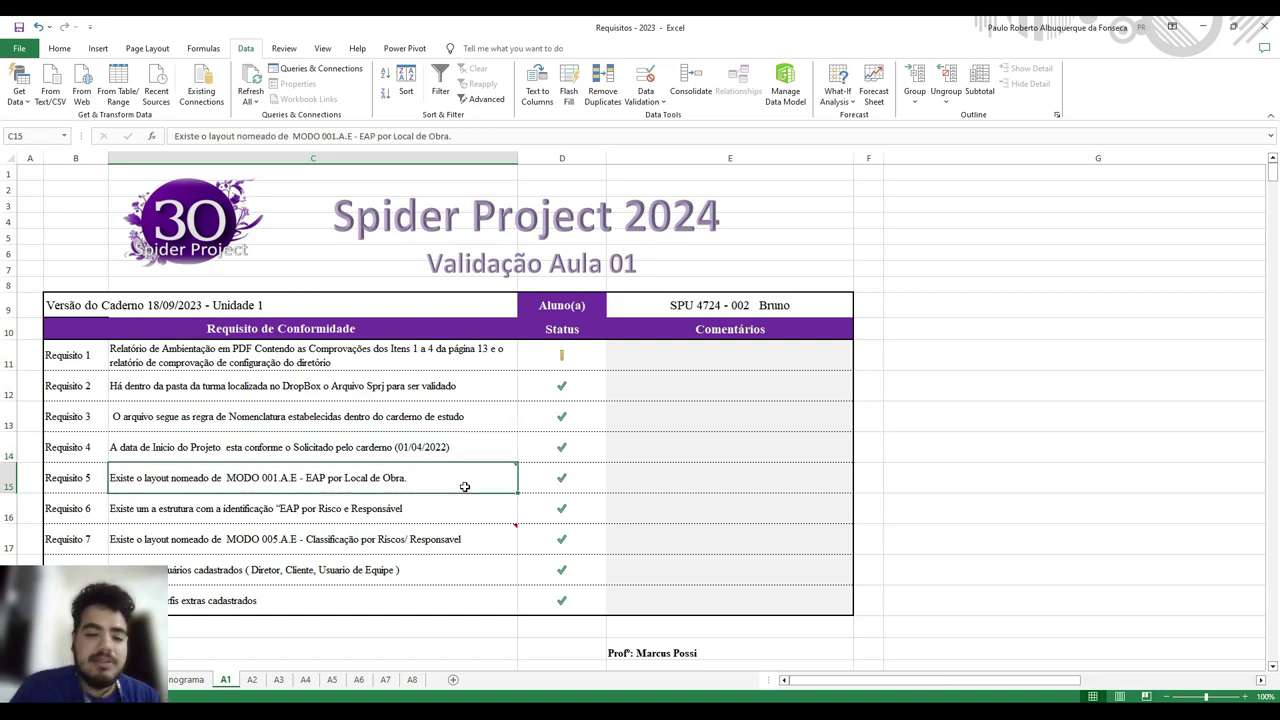
pyautogui.click(462, 460)
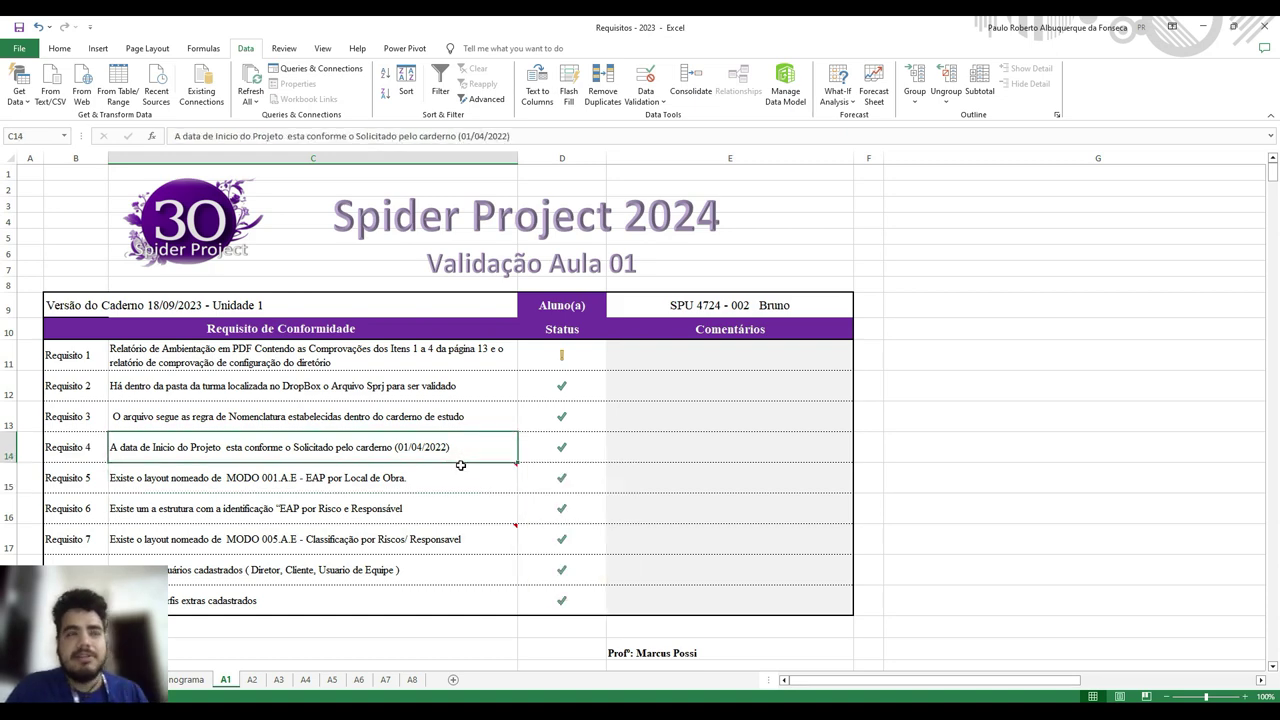
pyautogui.click(468, 487)
pyautogui.click(466, 455)
pyautogui.click(473, 487)
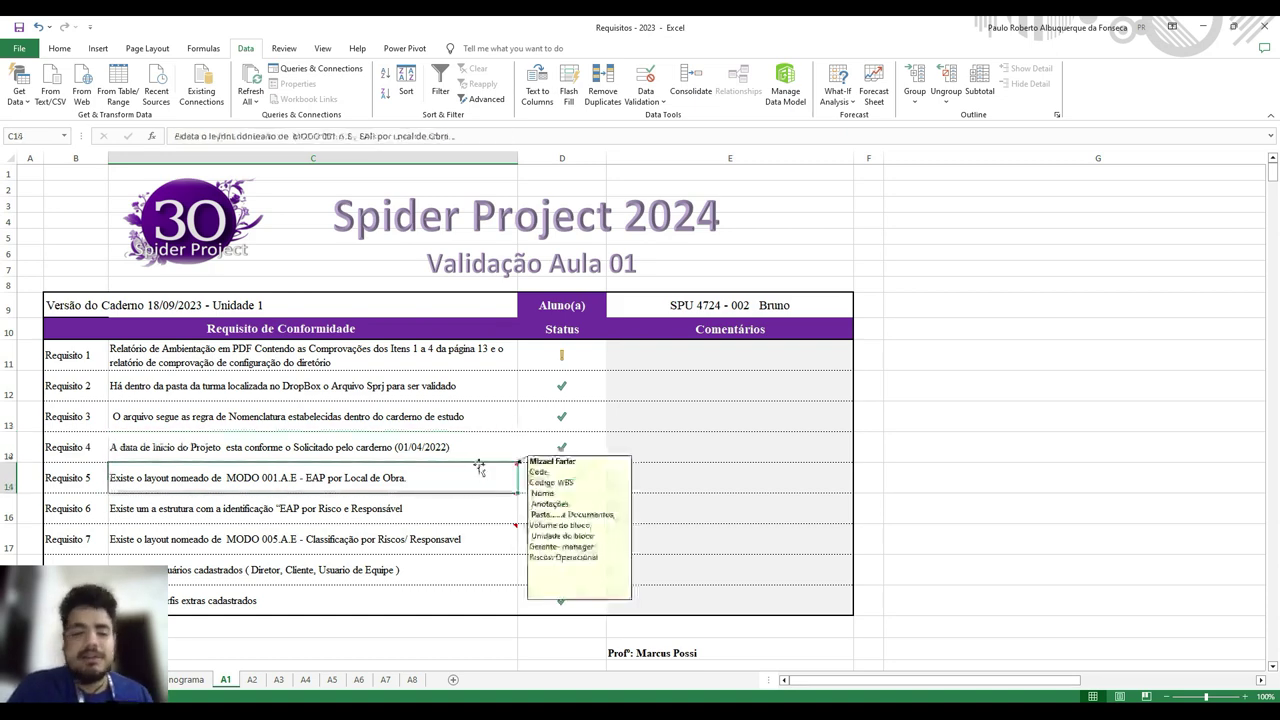
pyautogui.click(477, 450)
pyautogui.click(479, 488)
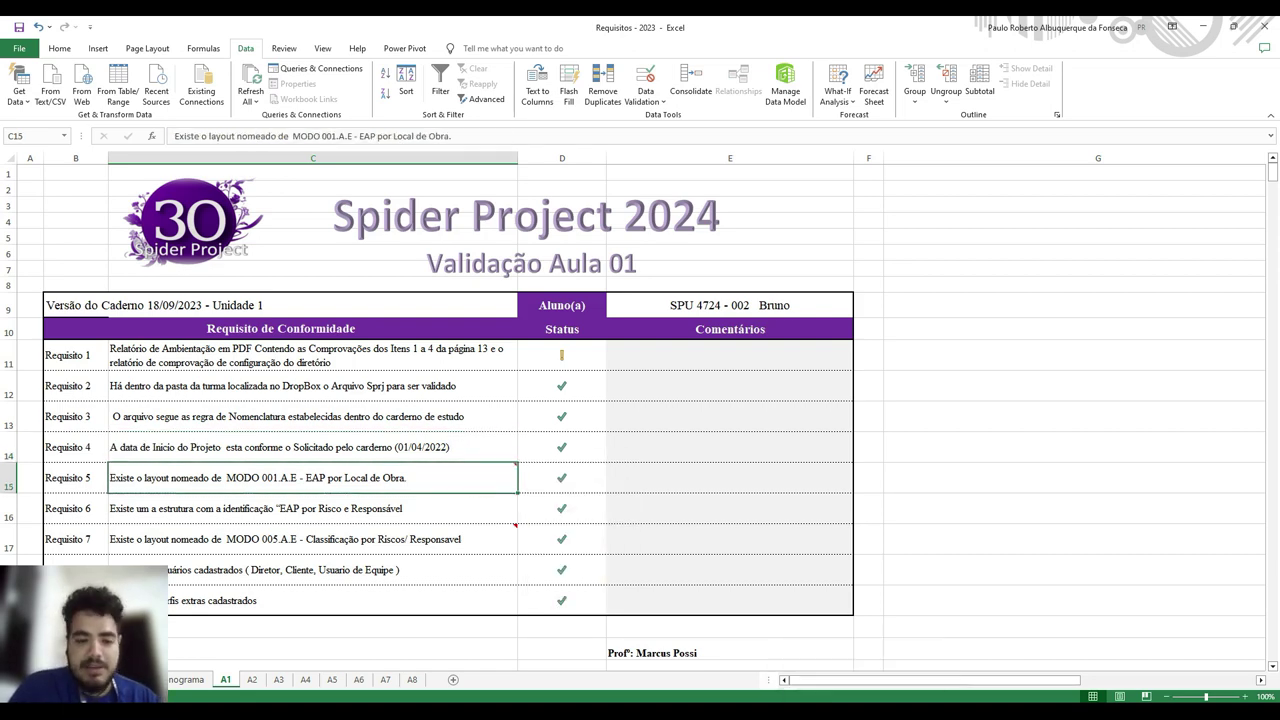
# Switch to Spider Project and check the data date in the project properties of SPU4724-002, leaving them unchanged.
pyautogui.hotkey('alt', 'Tab')
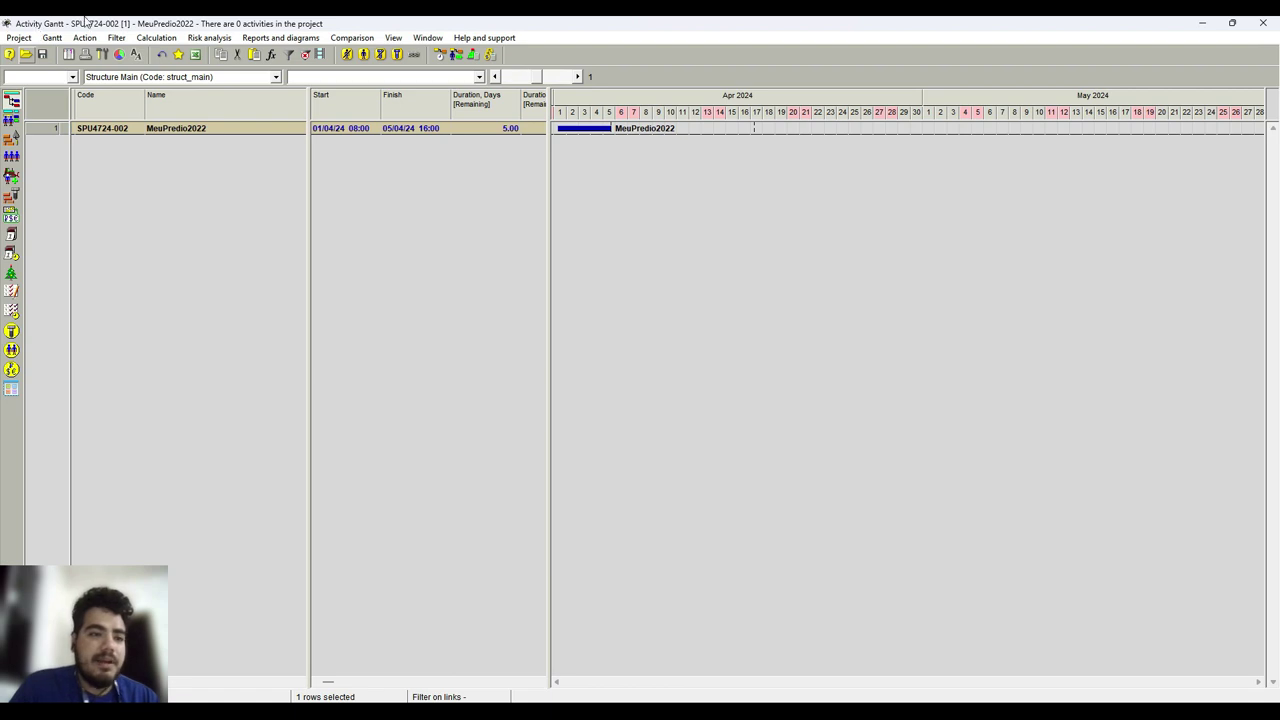
pyautogui.click(19, 38)
pyautogui.click(43, 71)
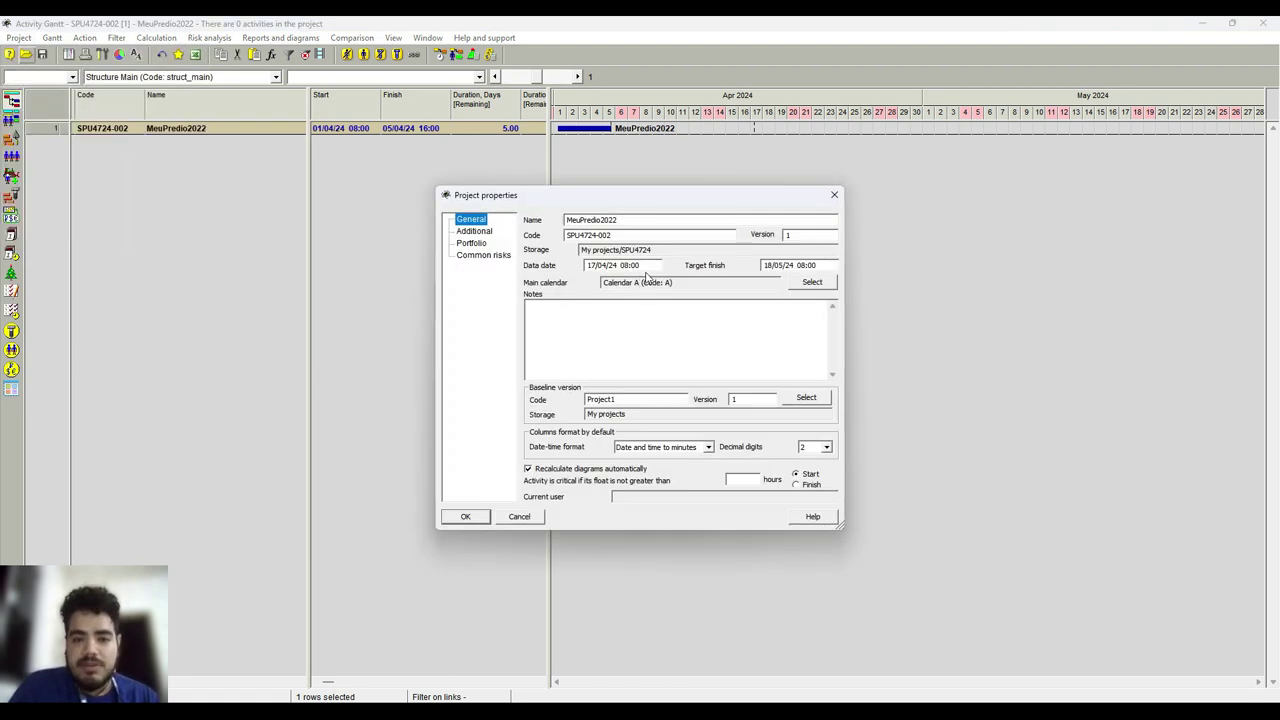
pyautogui.moveTo(645, 268); pyautogui.dragTo(565, 258)
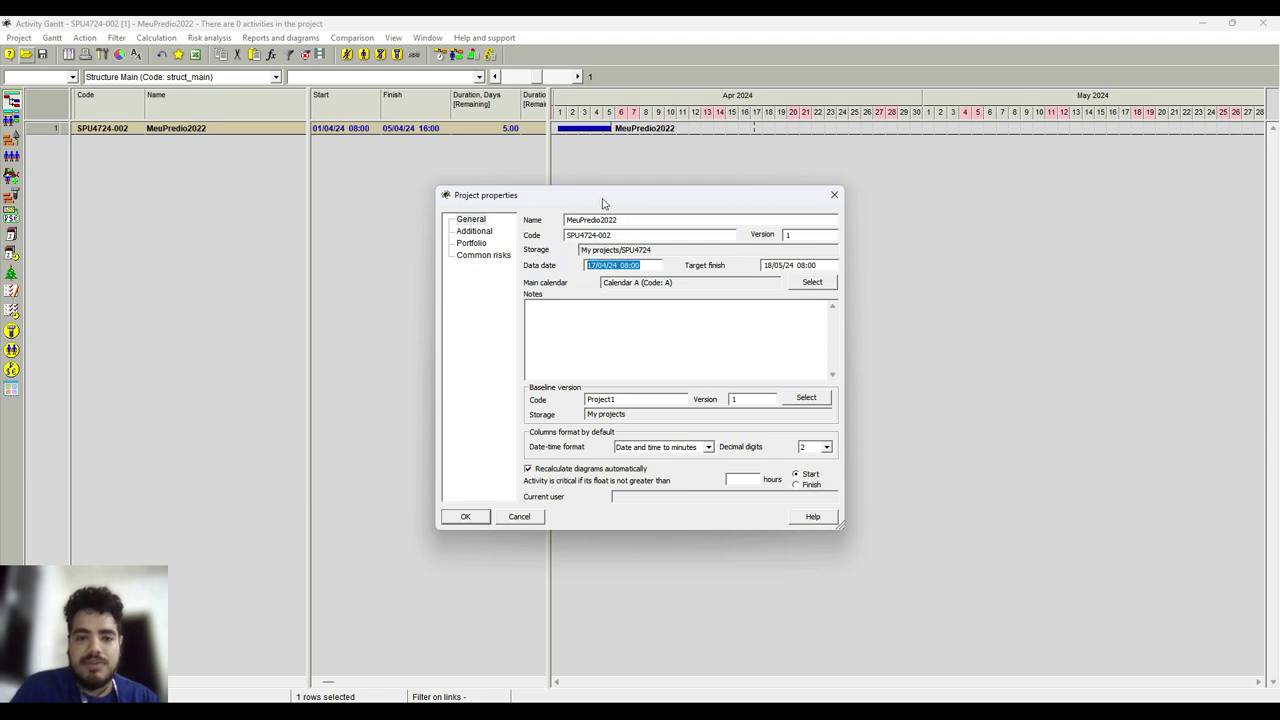
pyautogui.moveTo(603, 200); pyautogui.dragTo(541, 204)
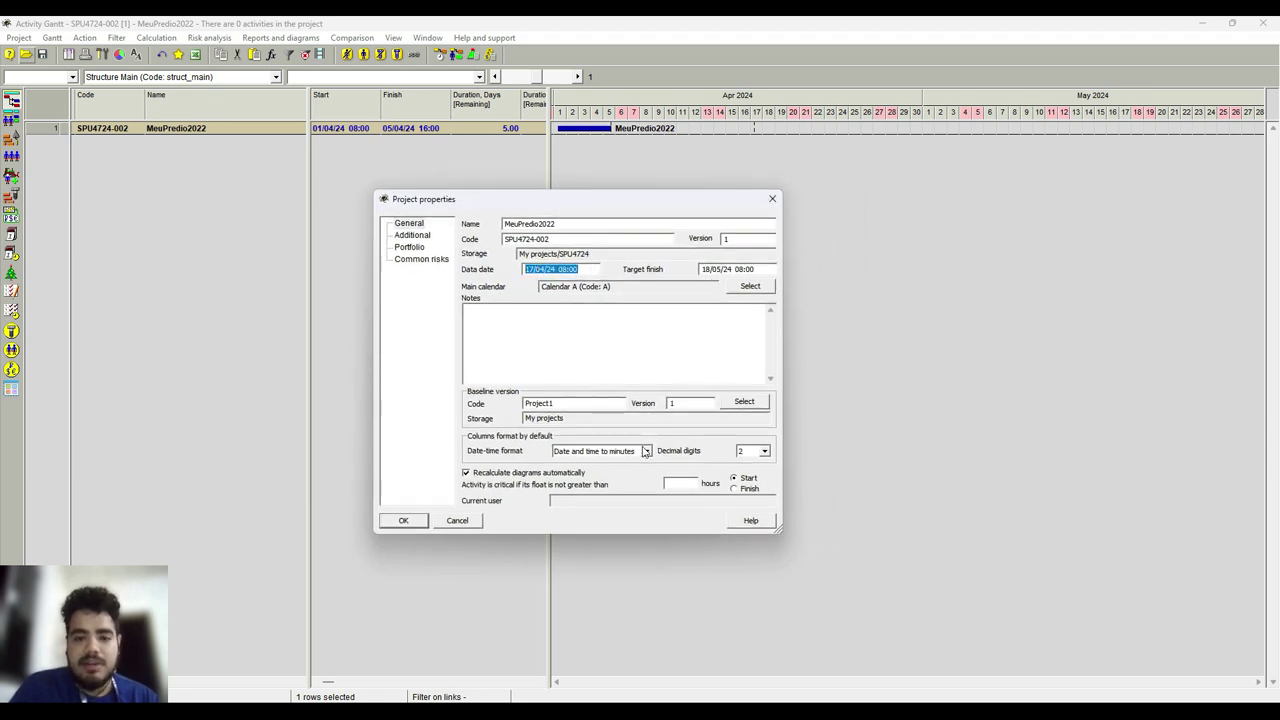
pyautogui.click(588, 270)
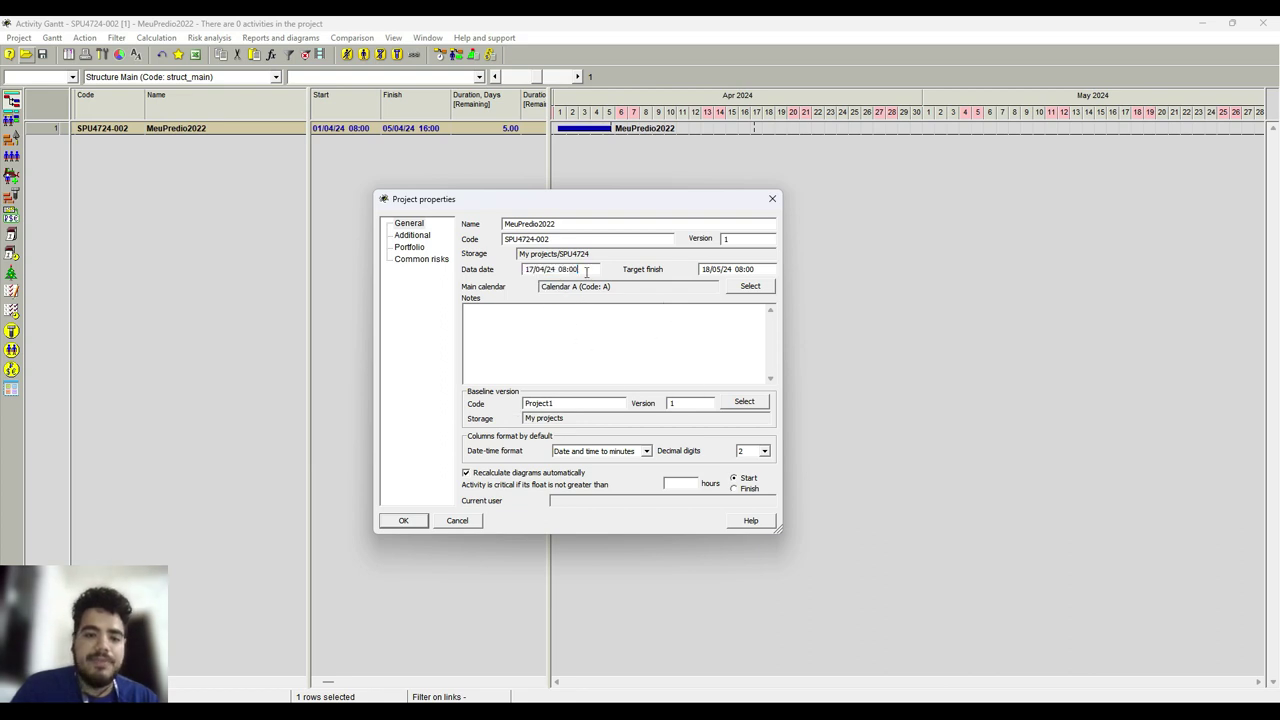
pyautogui.click(695, 255)
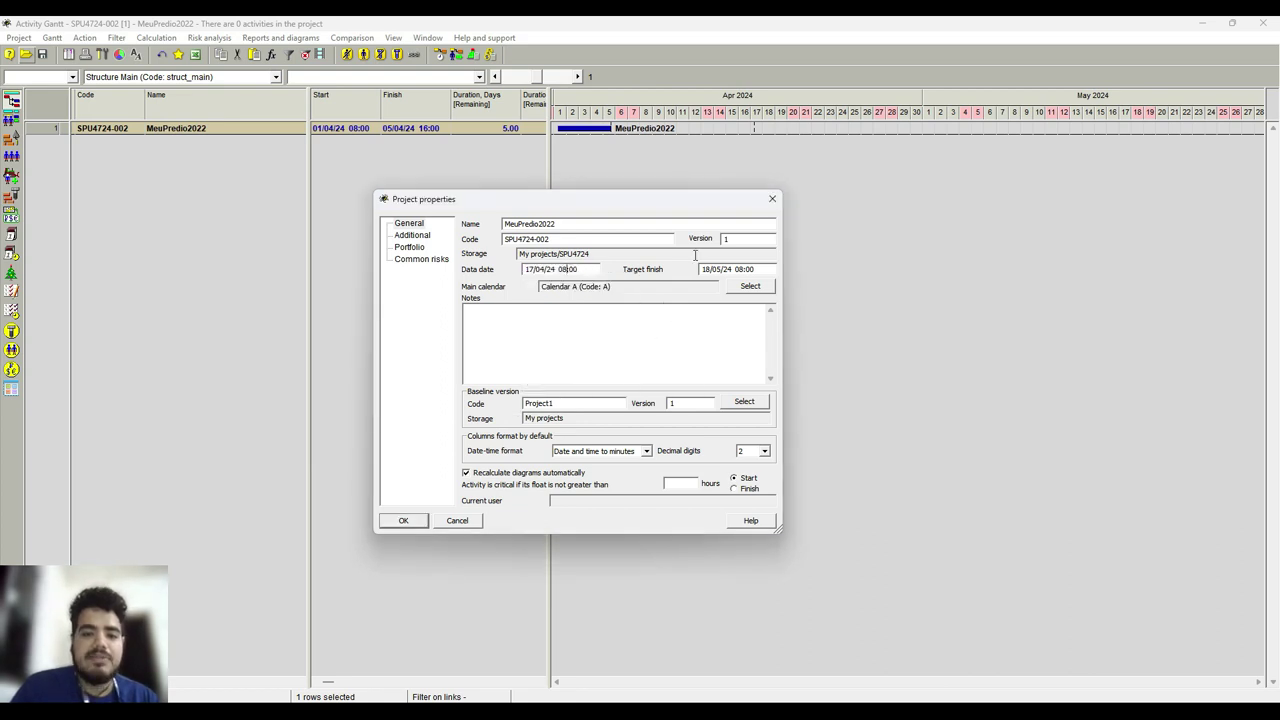
pyautogui.click(772, 199)
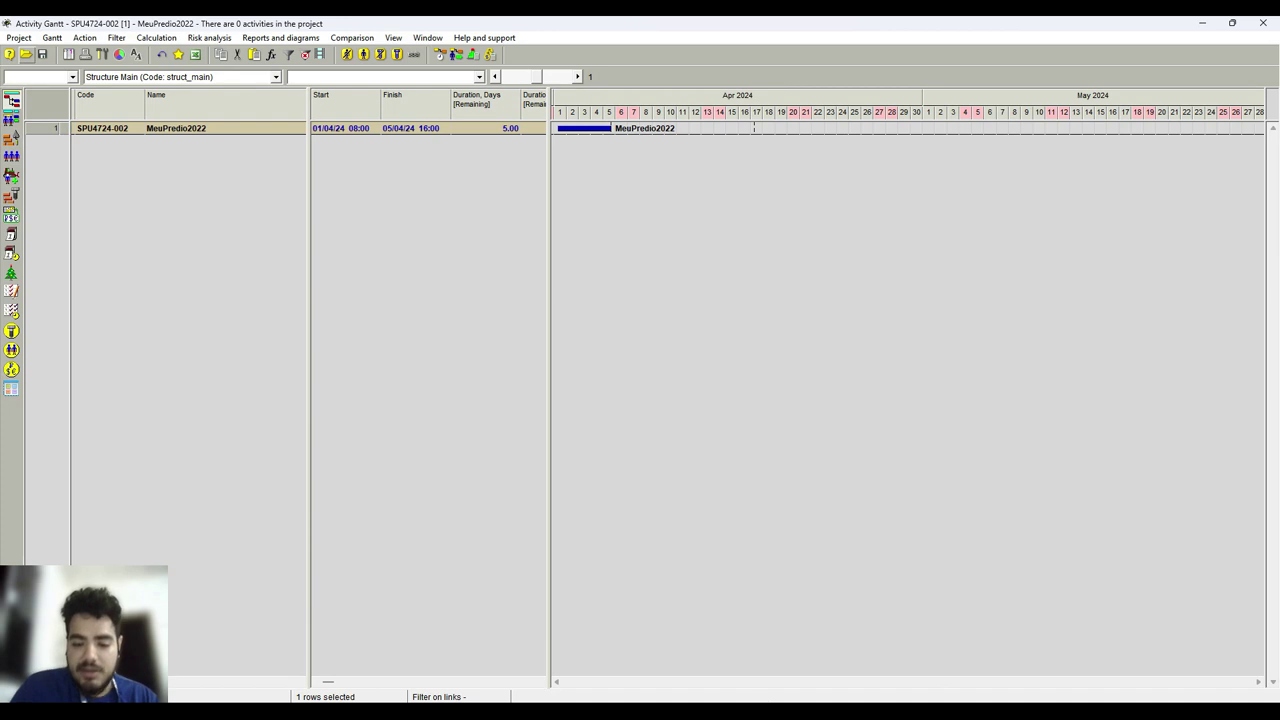
# Switch to the course handbook PDF and locate the required project start date under "Parte 1 de 4" on page 28.
pyautogui.hotkey('alt', 'Tab')
pyautogui.scroll(-10, 602, 450)
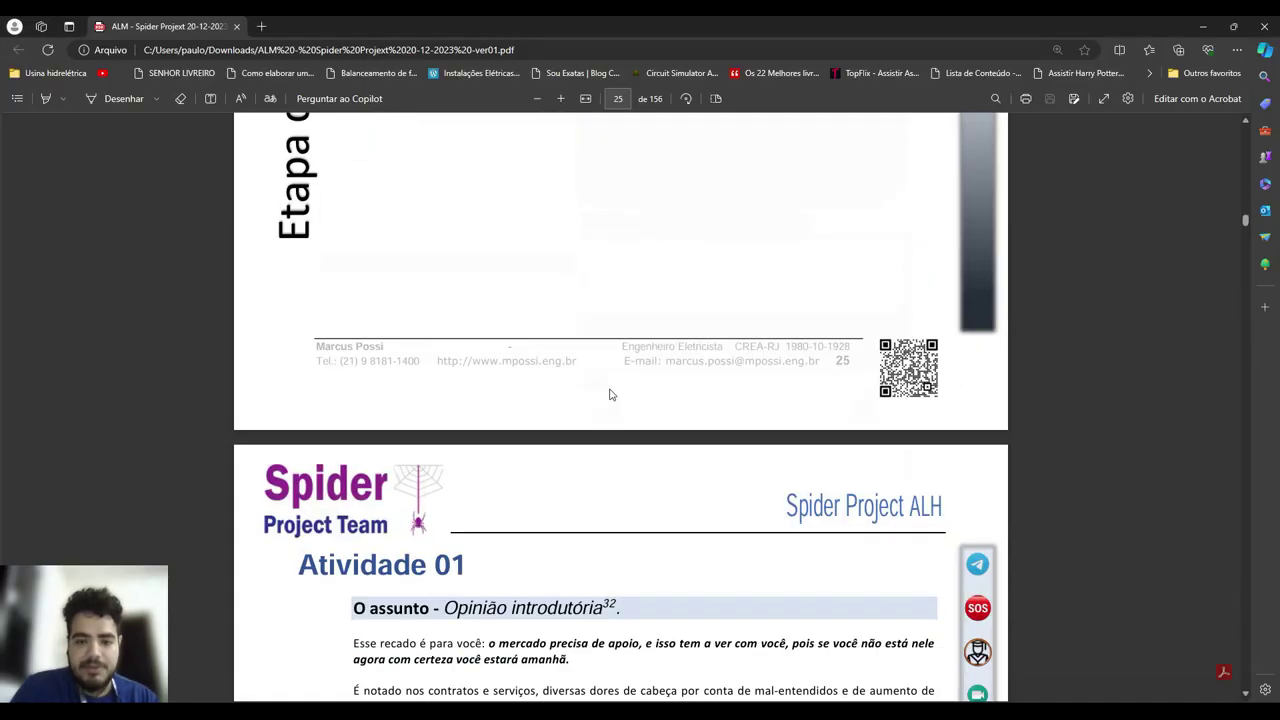
pyautogui.scroll(-8, 602, 412)
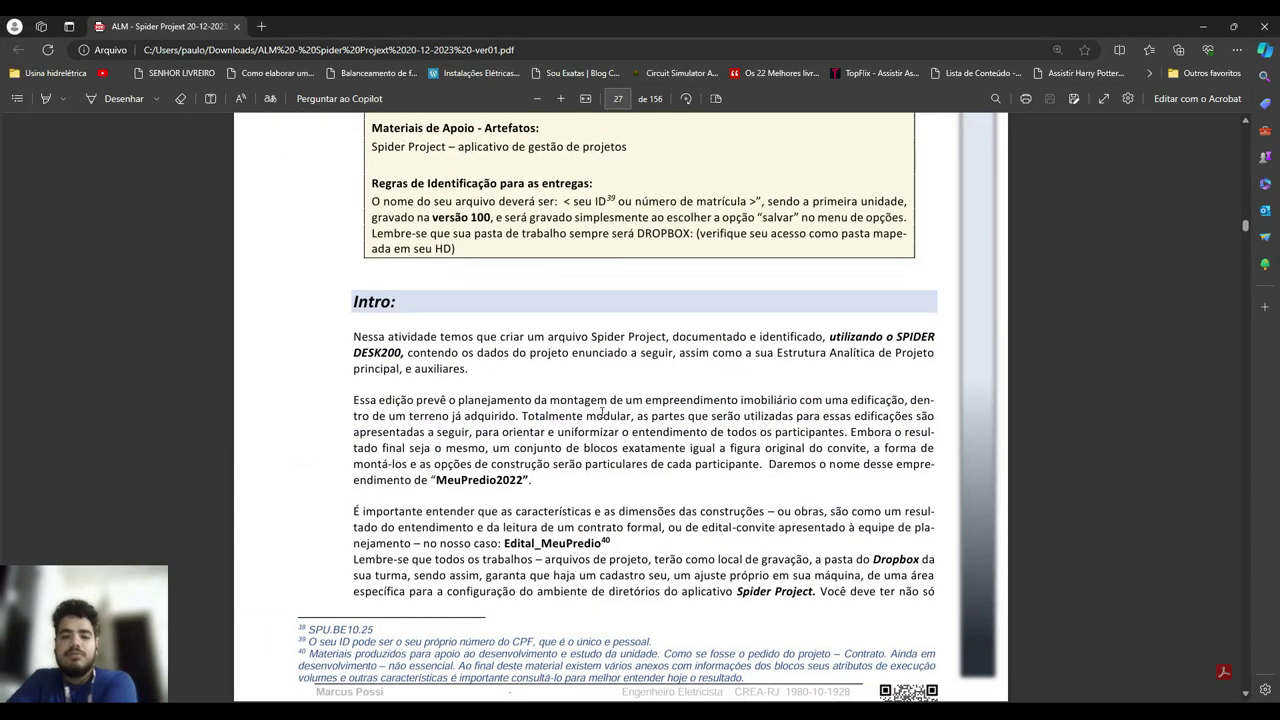
pyautogui.scroll(-2, 606, 415)
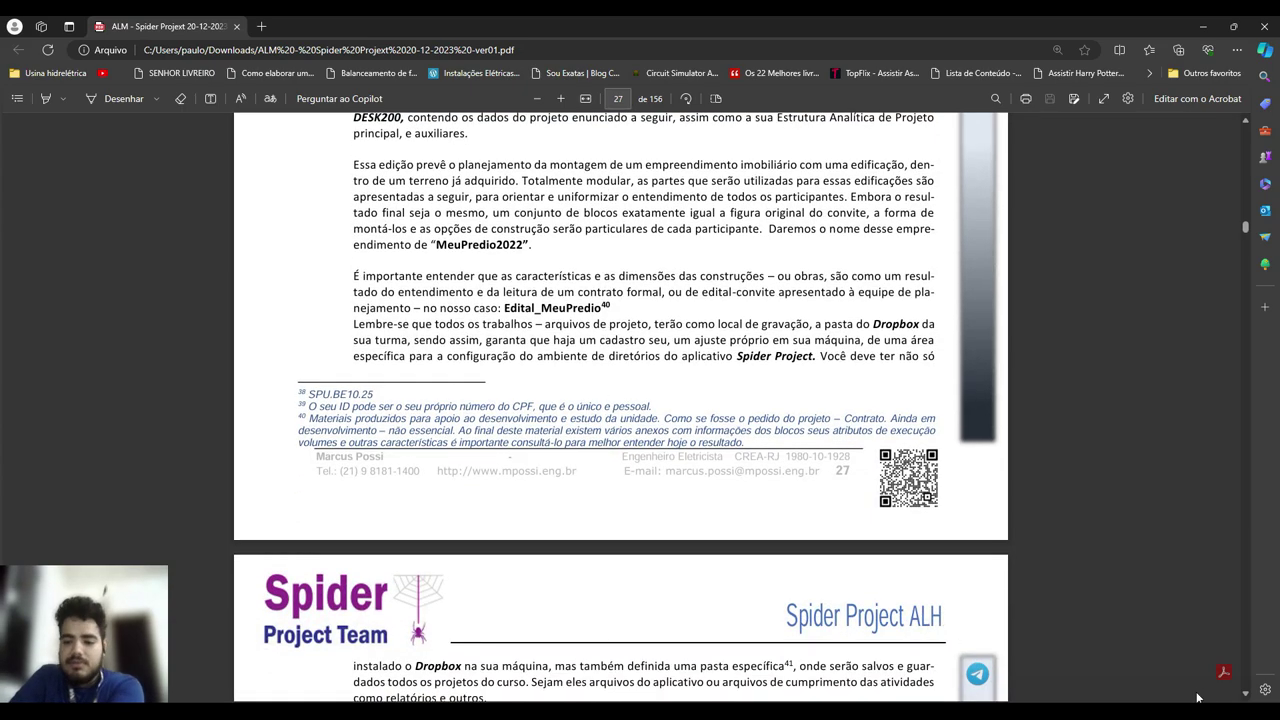
pyautogui.scroll(-7, 510, 441)
pyautogui.scroll(2, 510, 441)
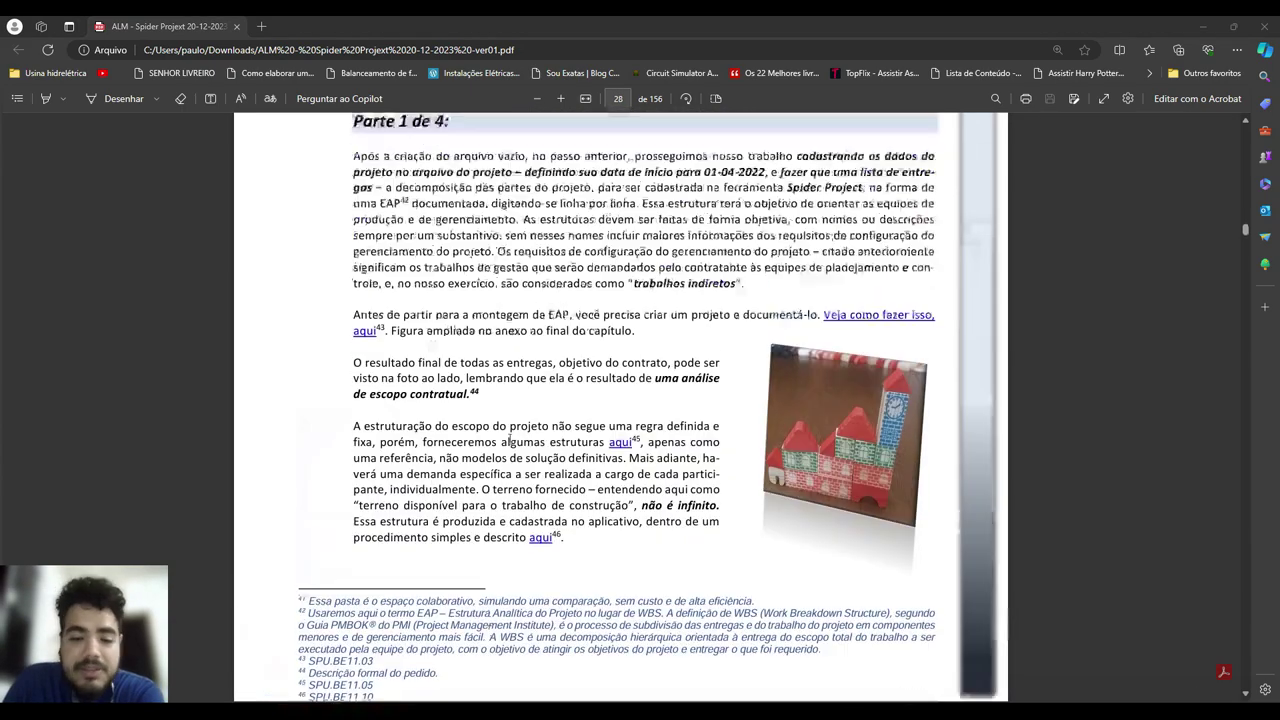
pyautogui.scroll(3, 510, 441)
pyautogui.scroll(-2, 402, 220)
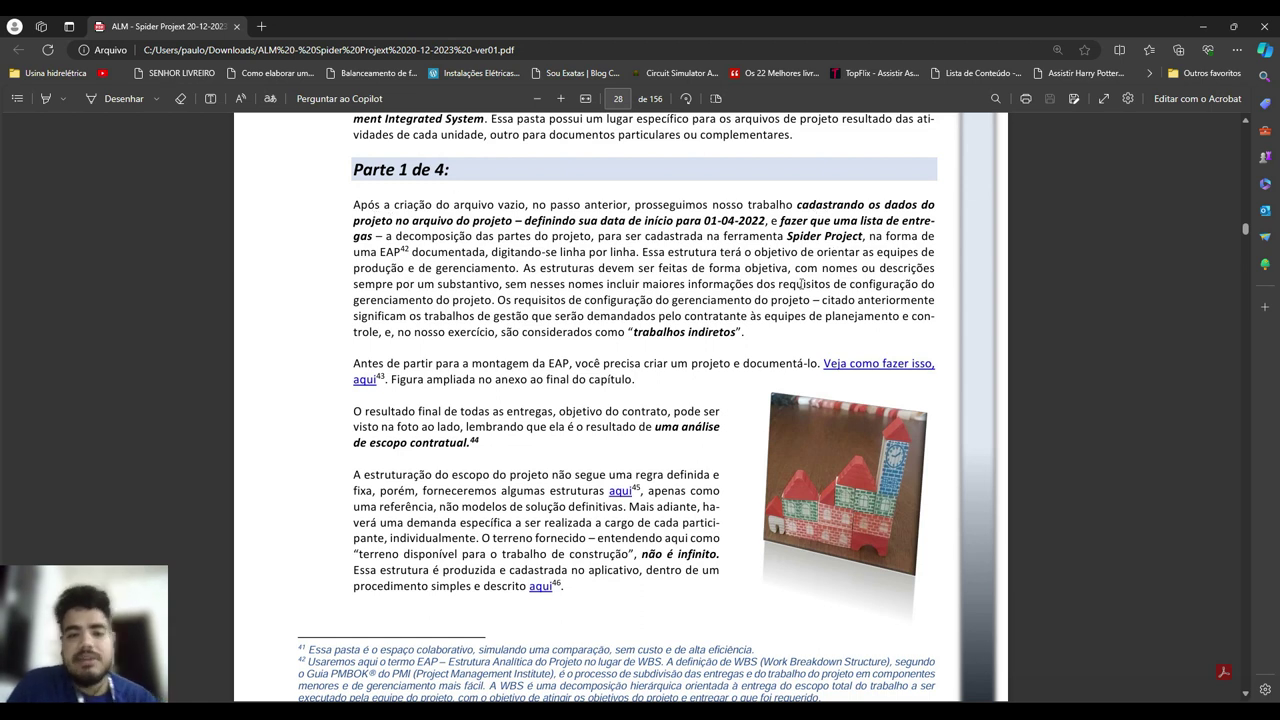
pyautogui.moveTo(708, 220); pyautogui.dragTo(781, 224)
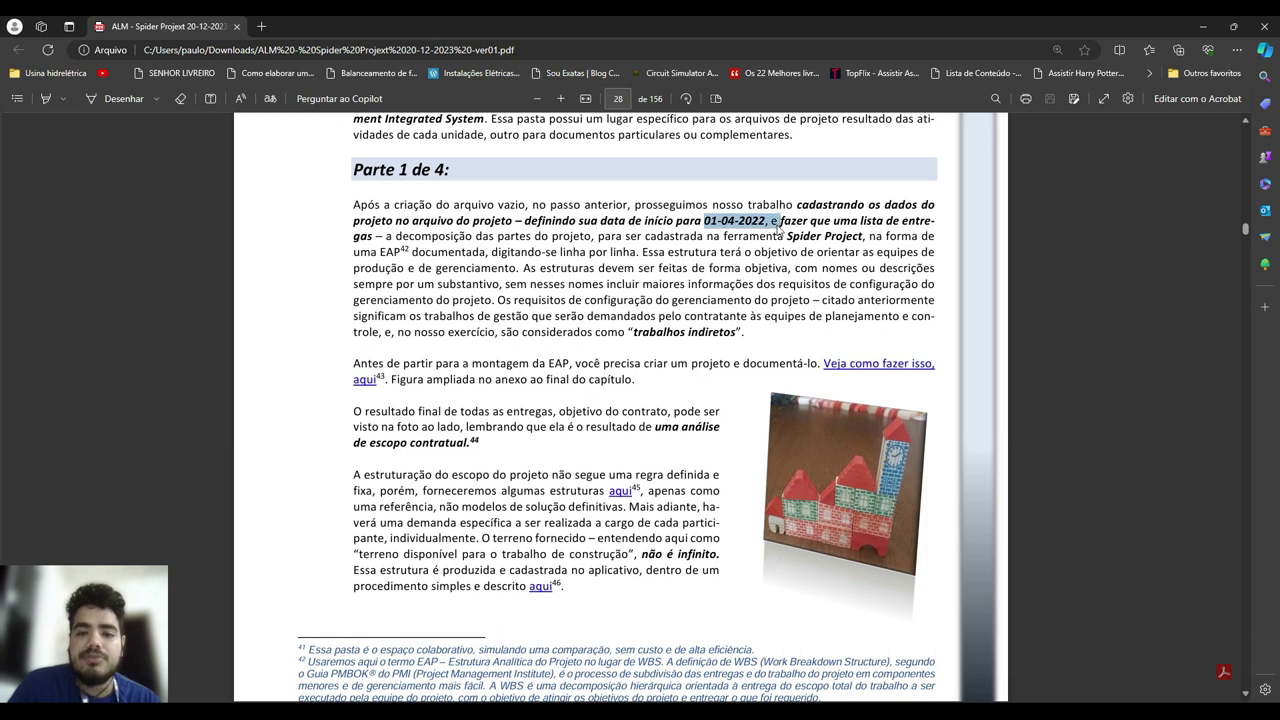
pyautogui.click(780, 276)
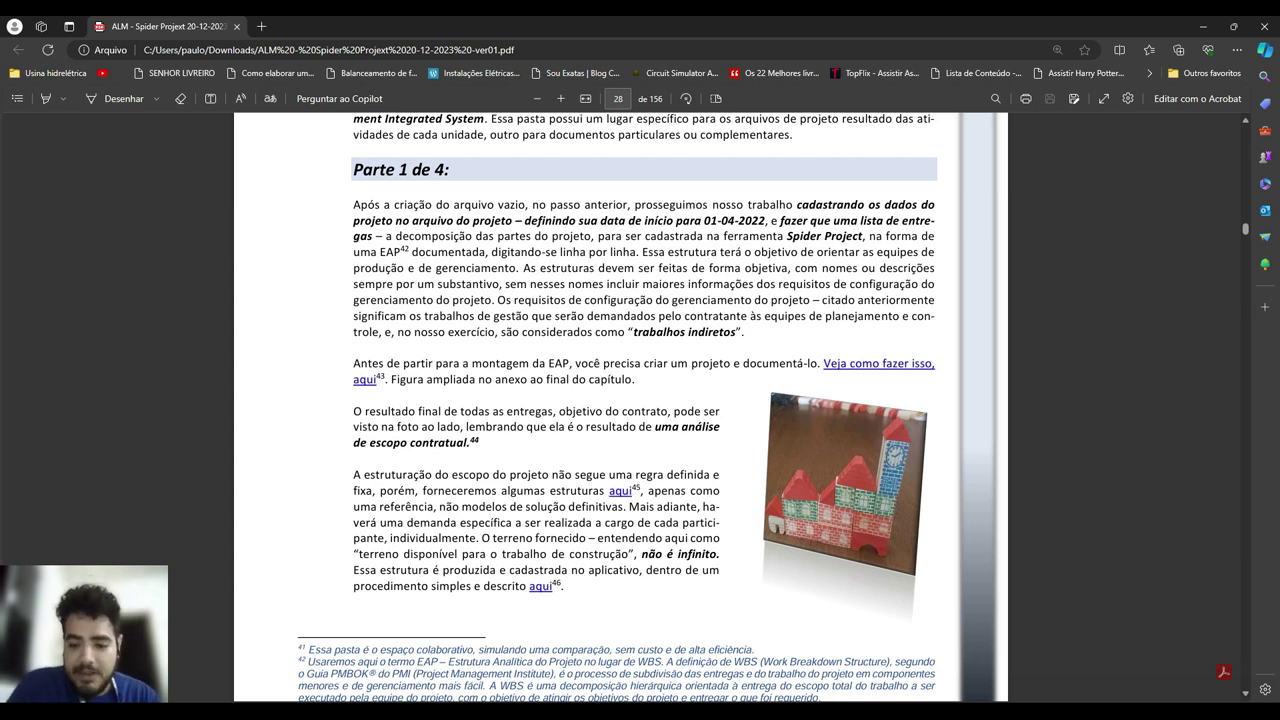
# Switch back to the Excel checklist and change the status of Requisito 4 to the red cross for non-compliance.
pyautogui.hotkey('alt', 'Tab')
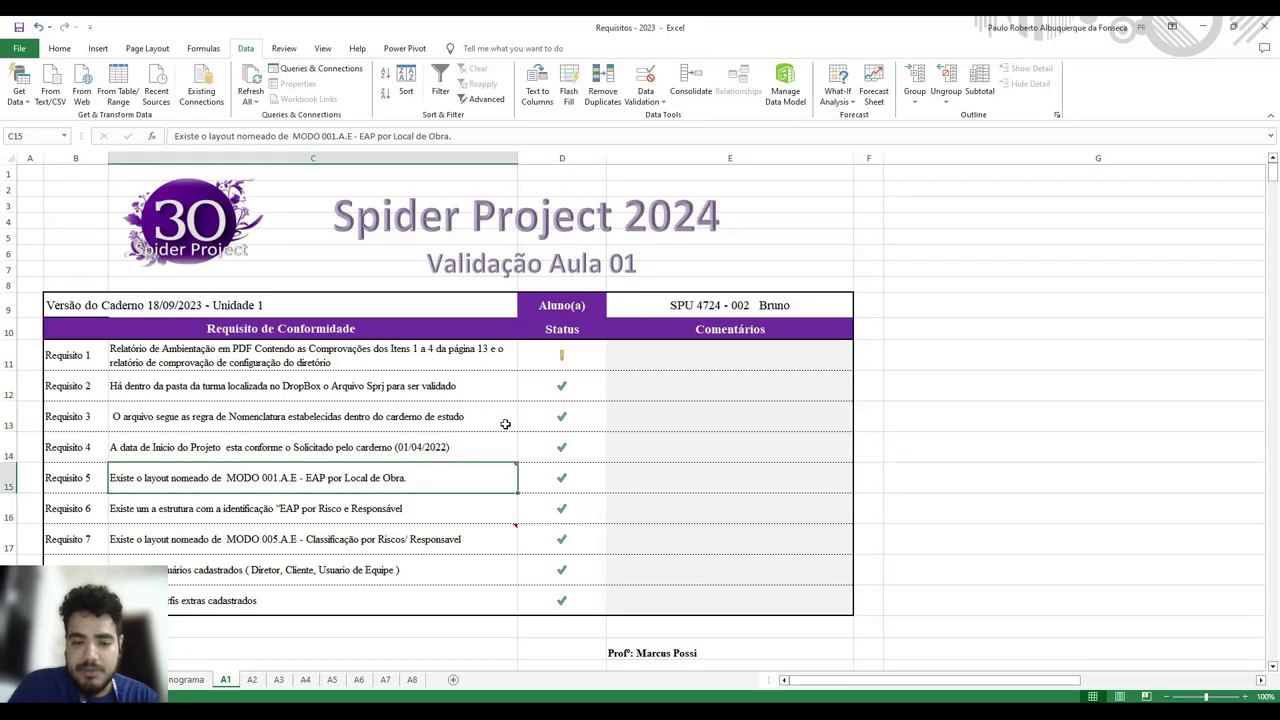
pyautogui.click(505, 424)
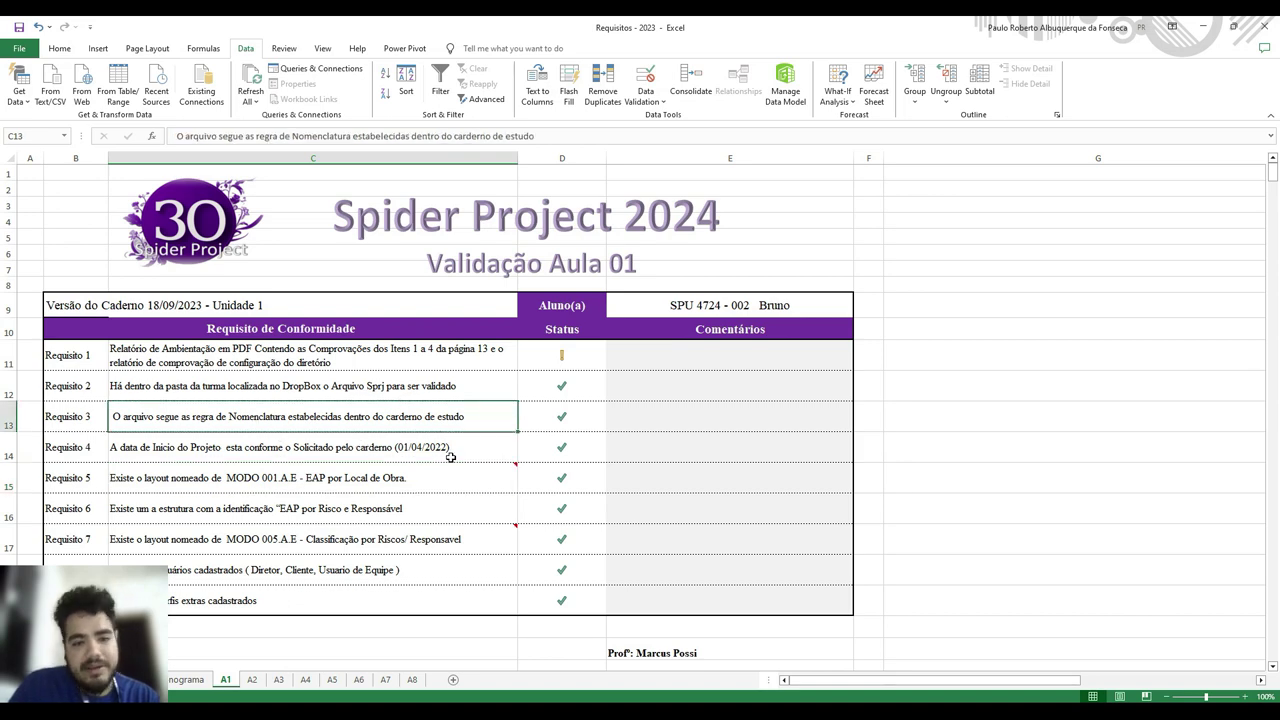
pyautogui.click(450, 447)
pyautogui.click(458, 416)
pyautogui.click(558, 422)
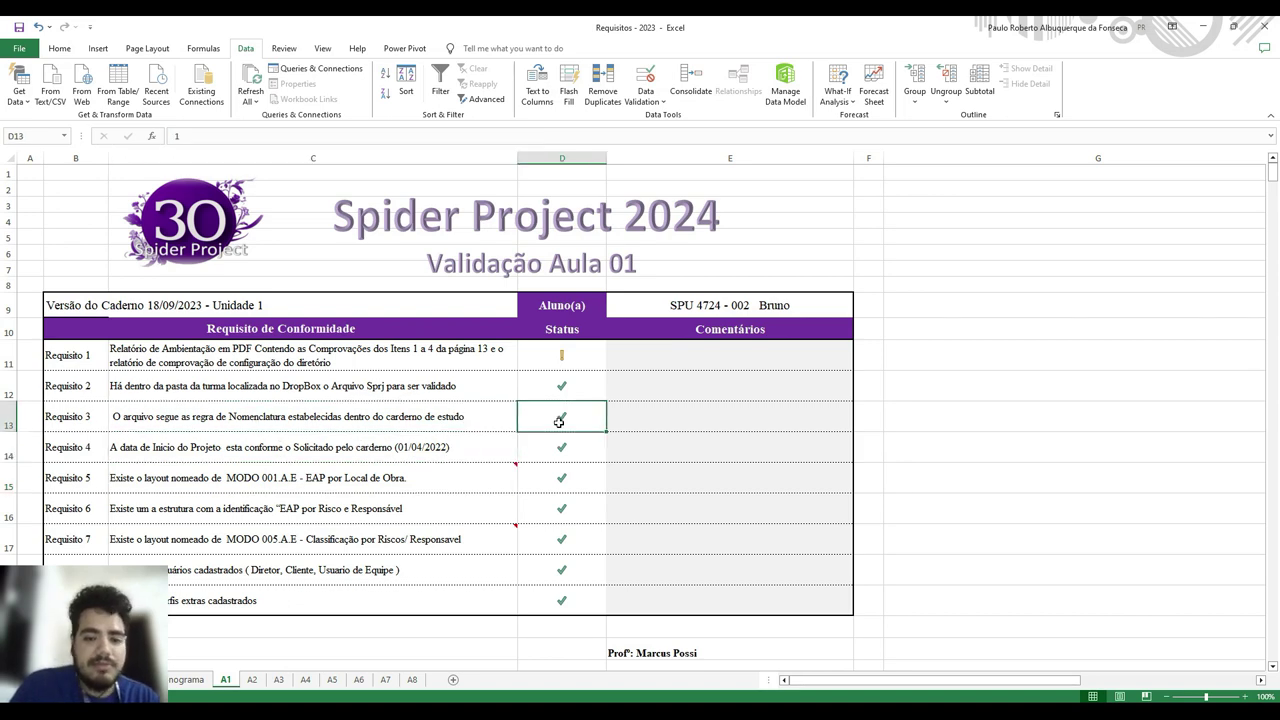
pyautogui.click(391, 452)
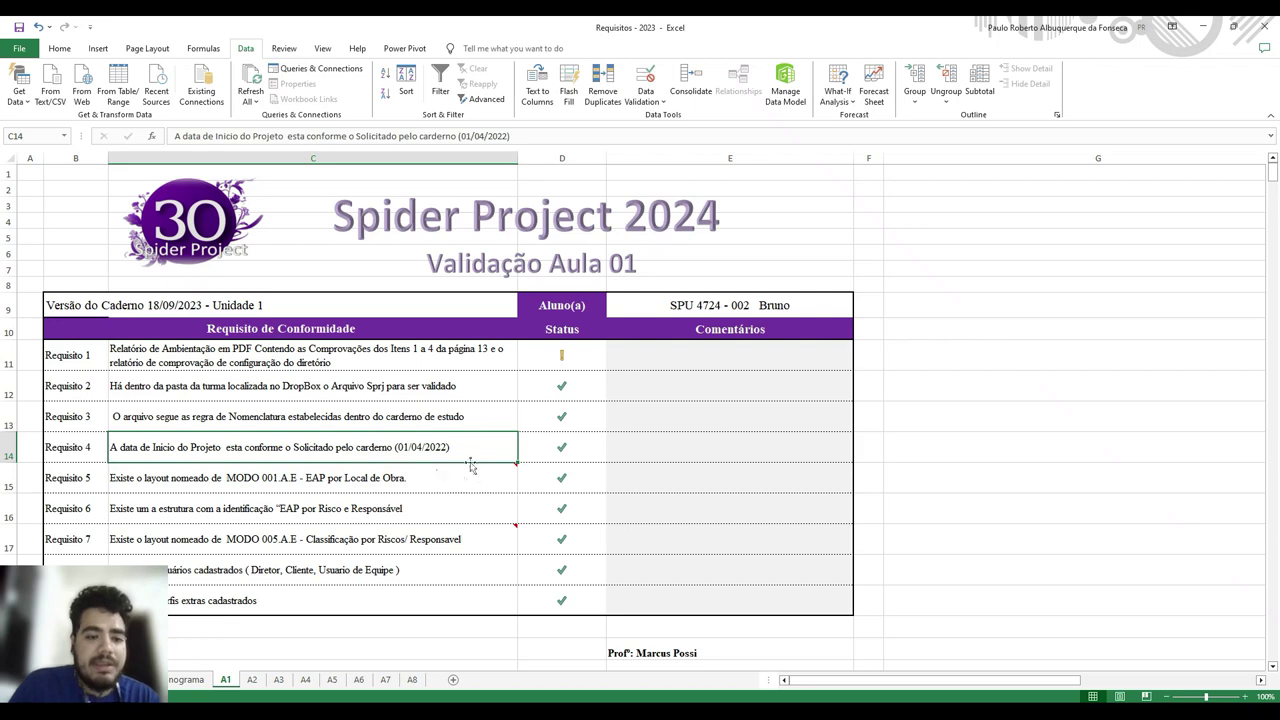
pyautogui.click(561, 459)
pyautogui.write('0')
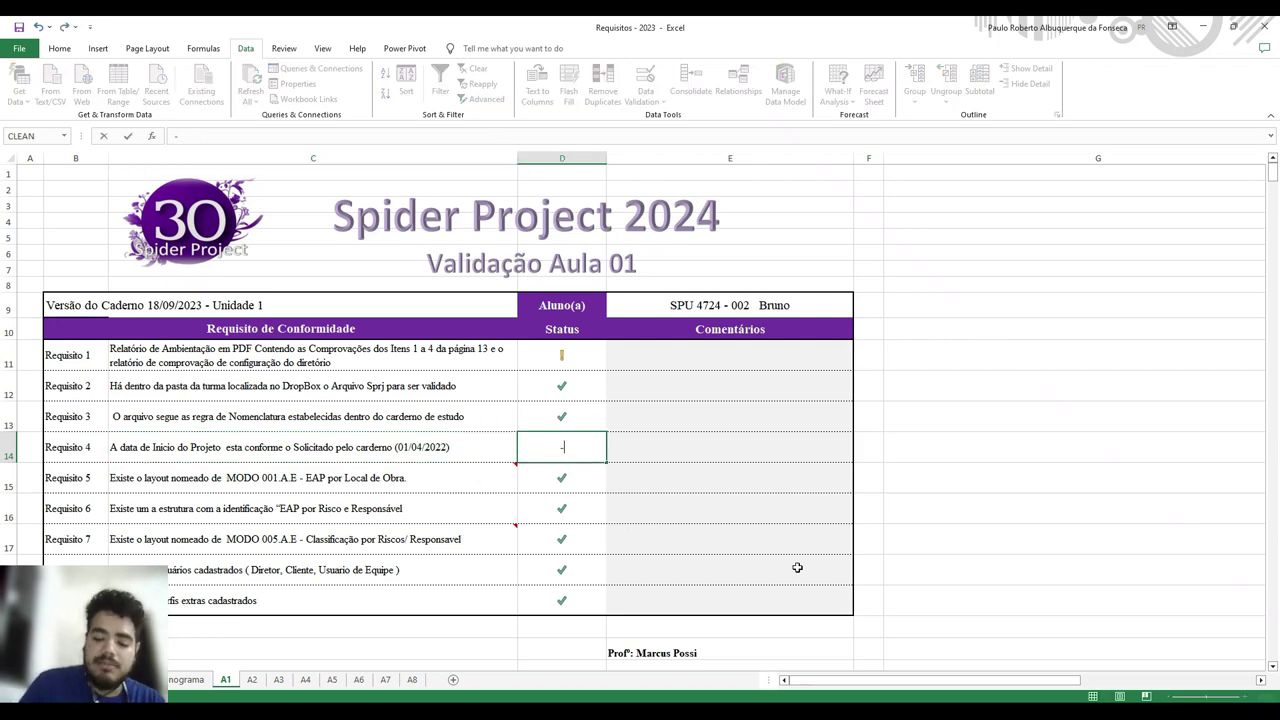
pyautogui.press('Return')
# Enter the comment "Ajustar a data" for Requisito 4 and go to the Requisito 5 description.
pyautogui.click(754, 457)
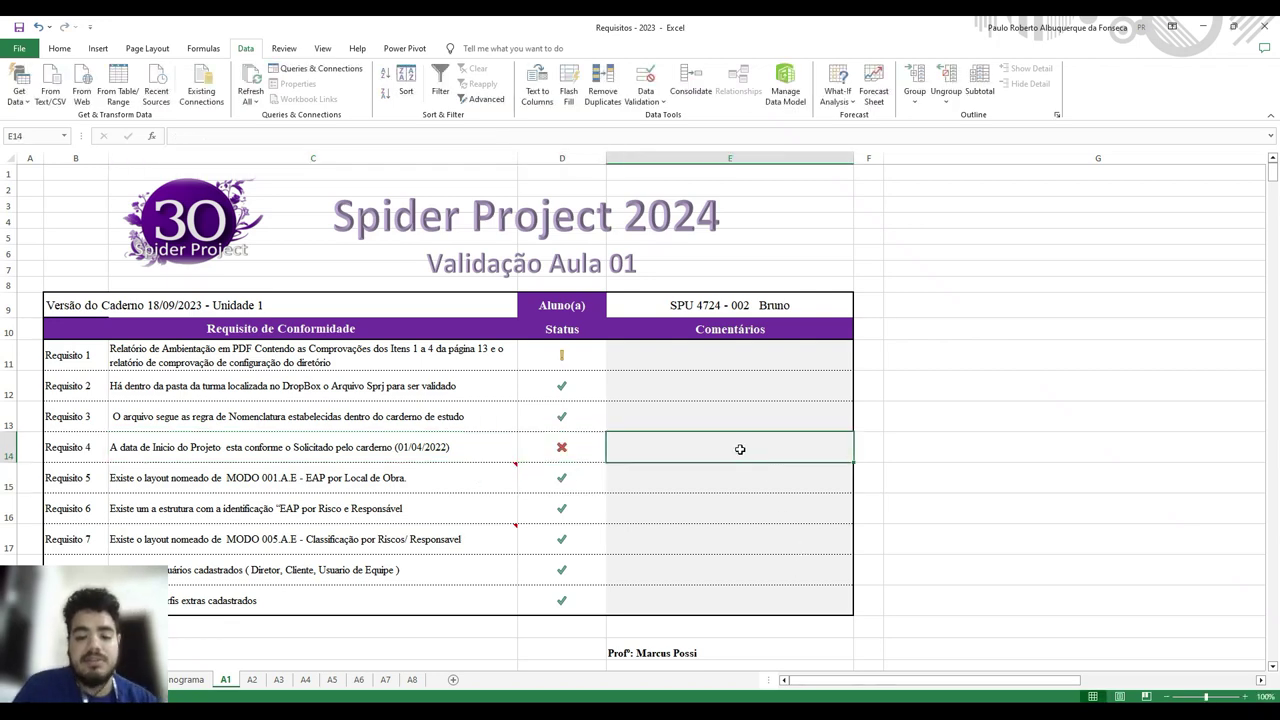
pyautogui.write('Ajustar a data')
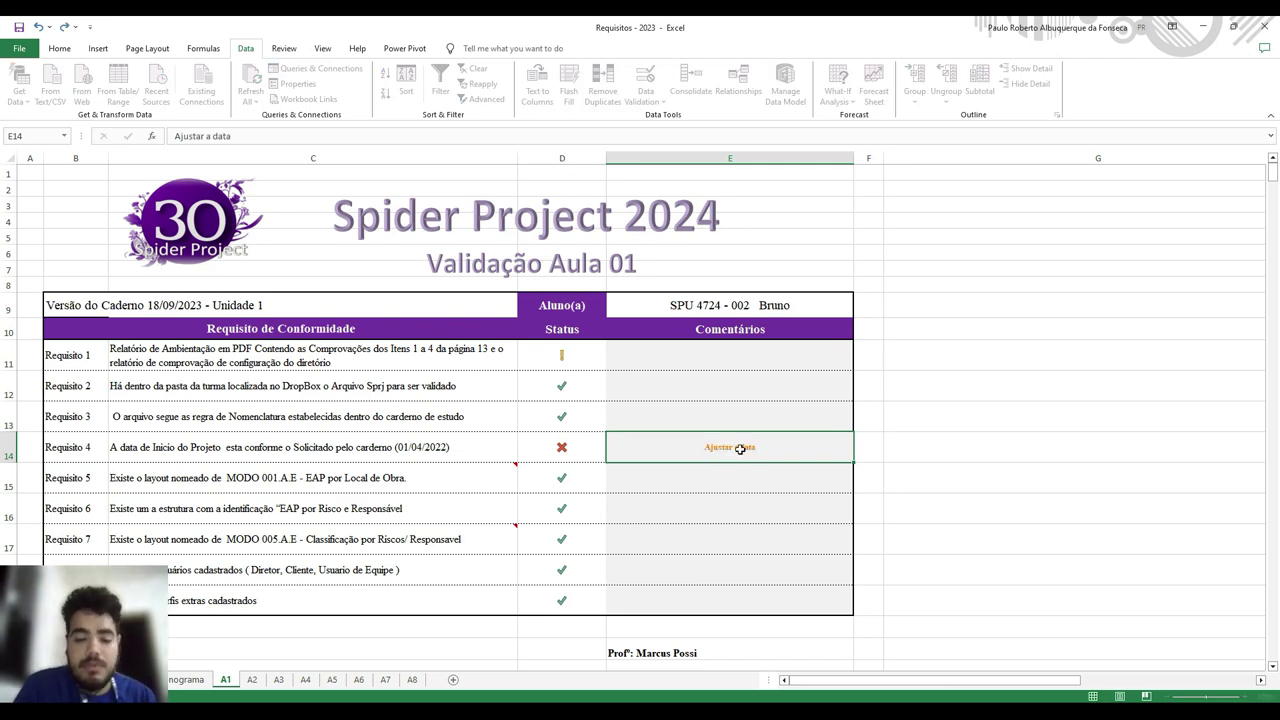
pyautogui.press('Return')
pyautogui.click(155, 487)
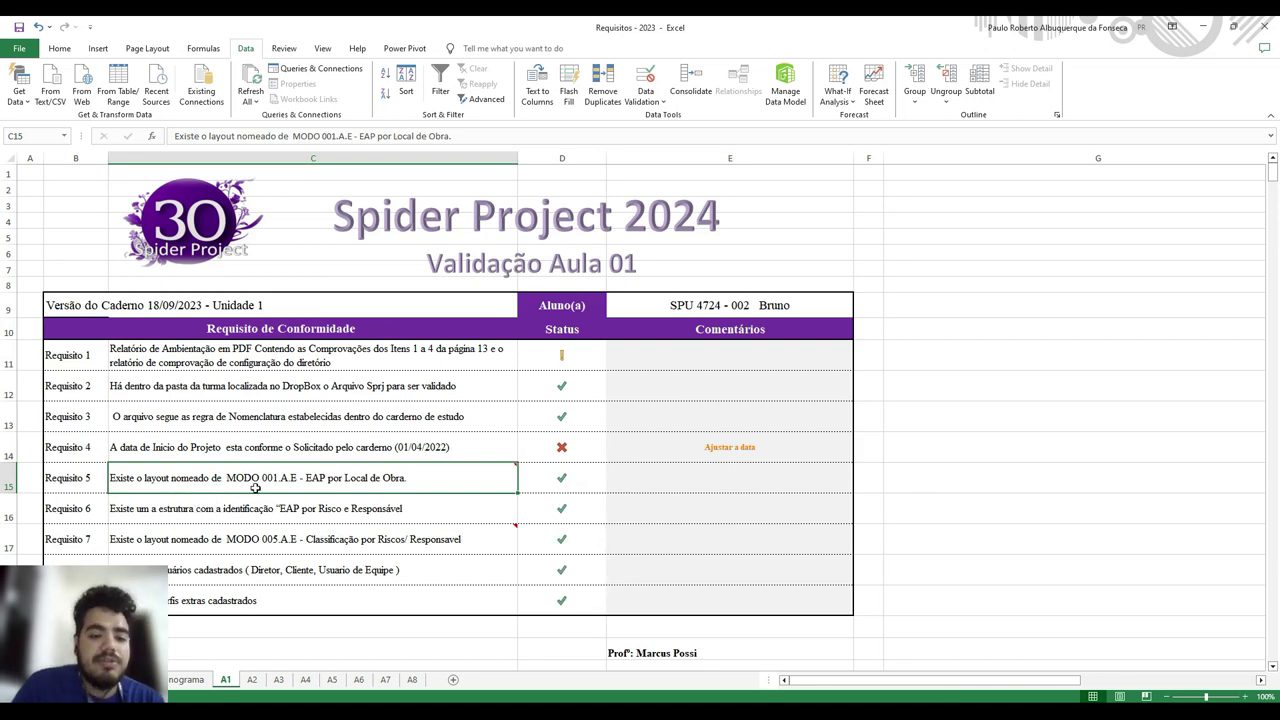
# Review the Requisito 5 and 6 descriptions and switch to Spider Project to check the Activity Gantt table of SPU4724-002.
pyautogui.moveTo(262, 486)
pyautogui.click(352, 500)
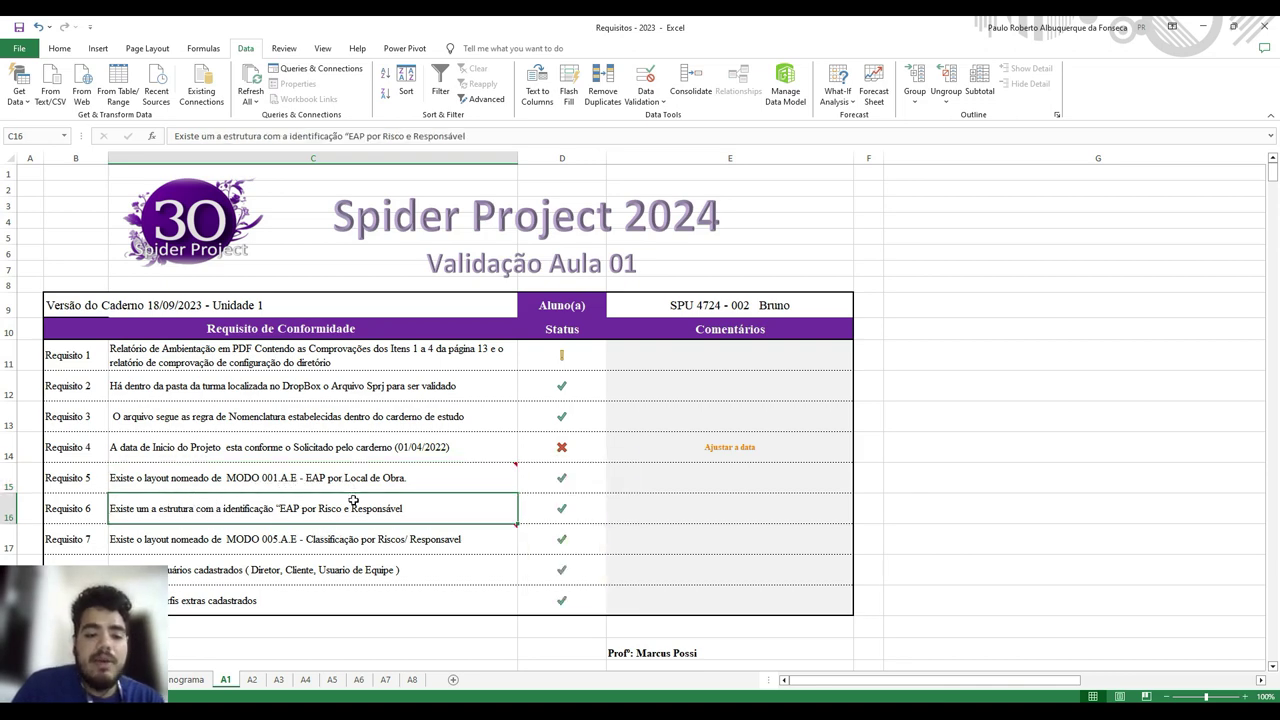
pyautogui.click(366, 488)
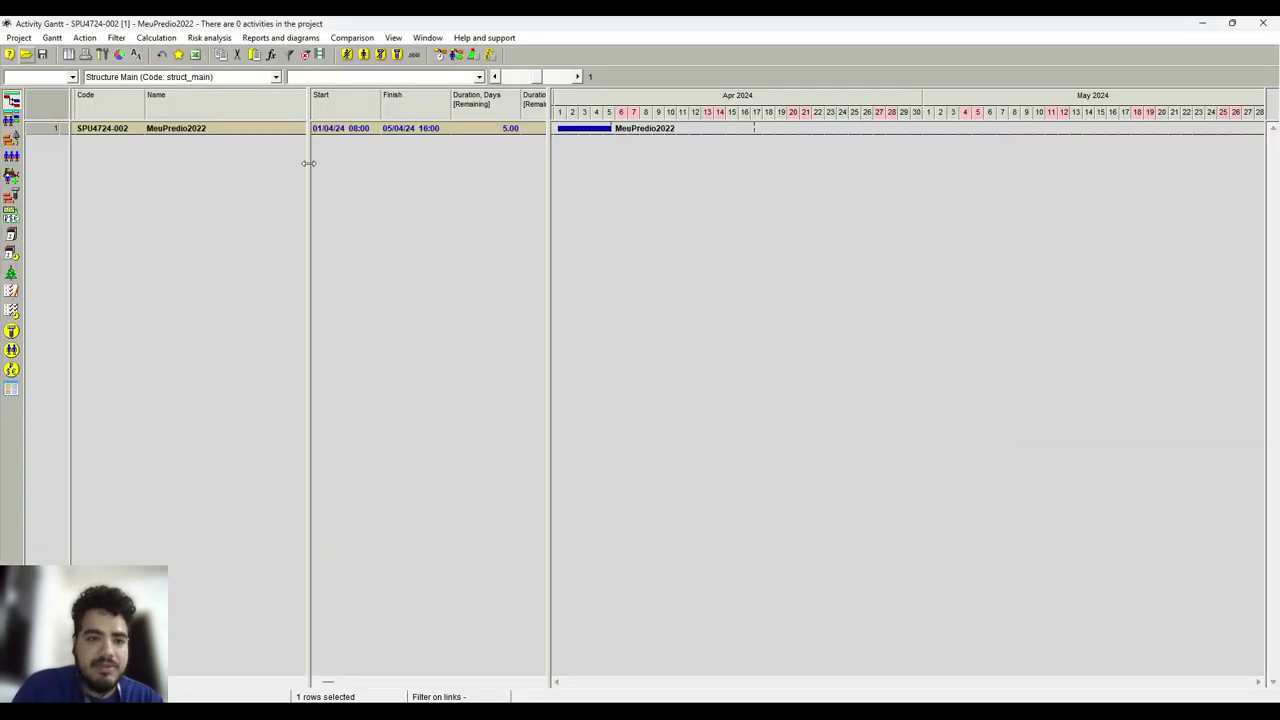
pyautogui.moveTo(309, 164); pyautogui.dragTo(294, 206)
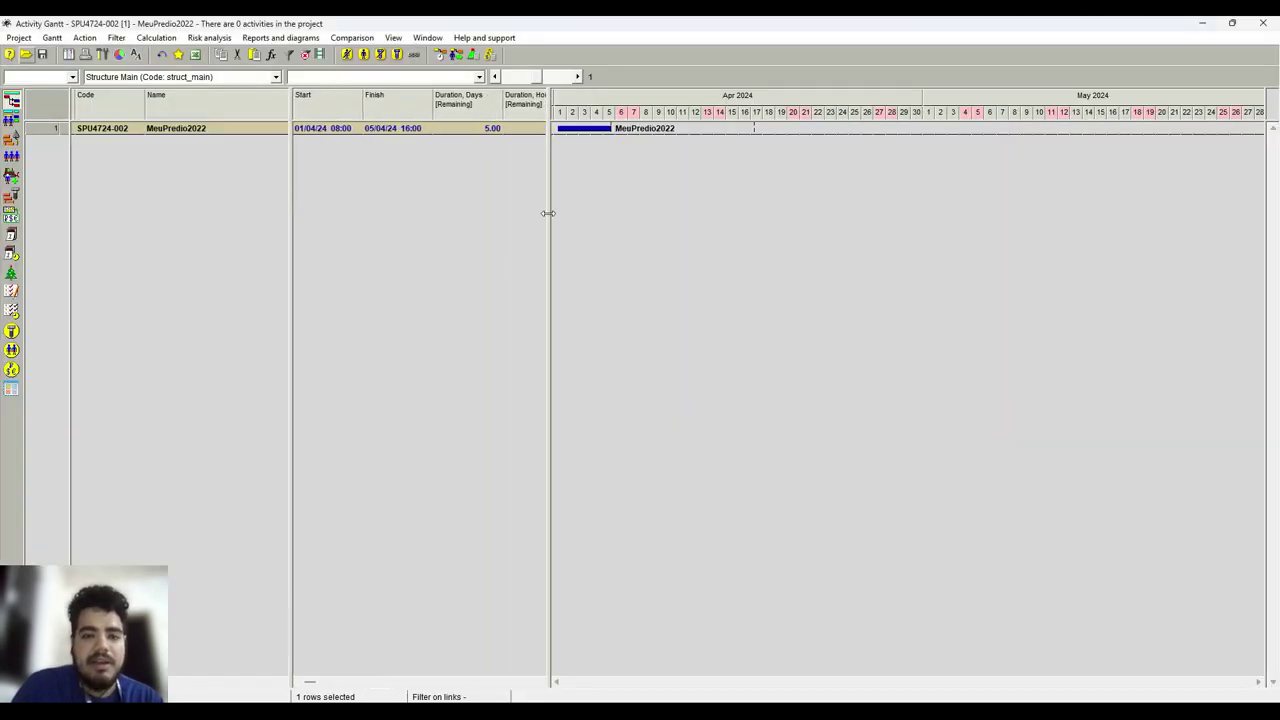
# Try inserting three new activities under MeuPredio2022 and undo each of them.
pyautogui.click(156, 132)
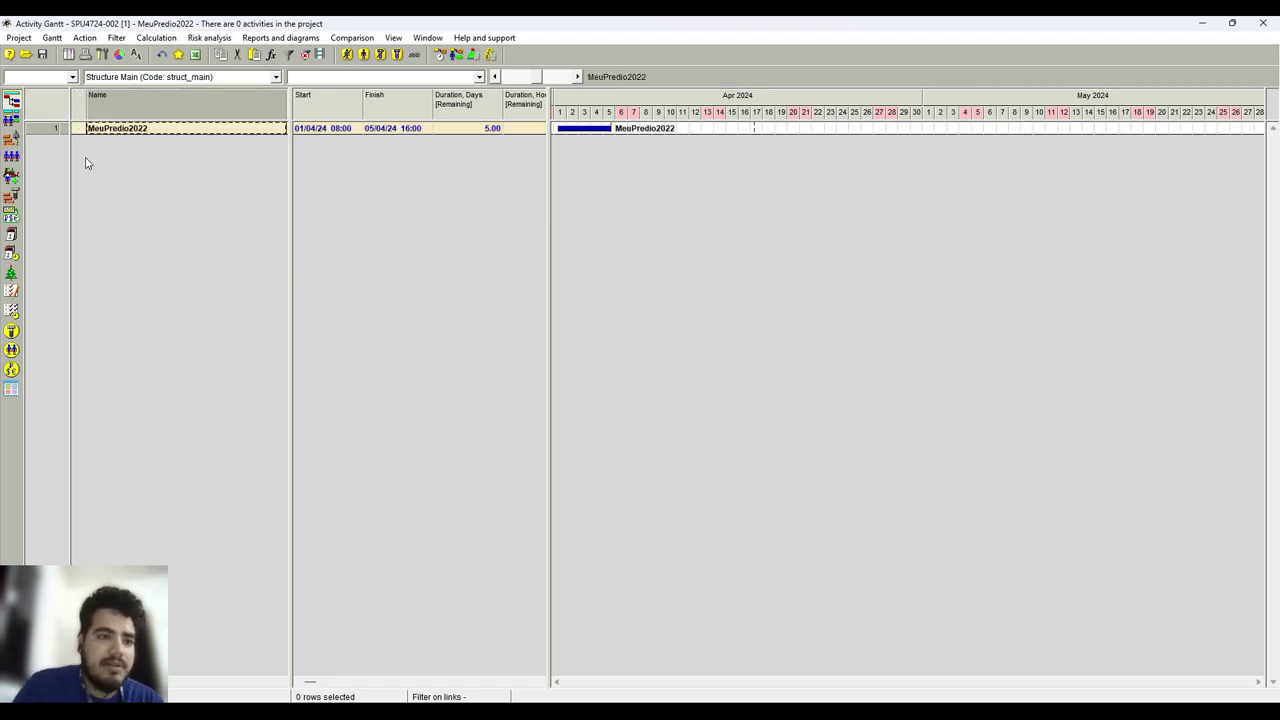
pyautogui.press('Insert')
pyautogui.press('Insert')
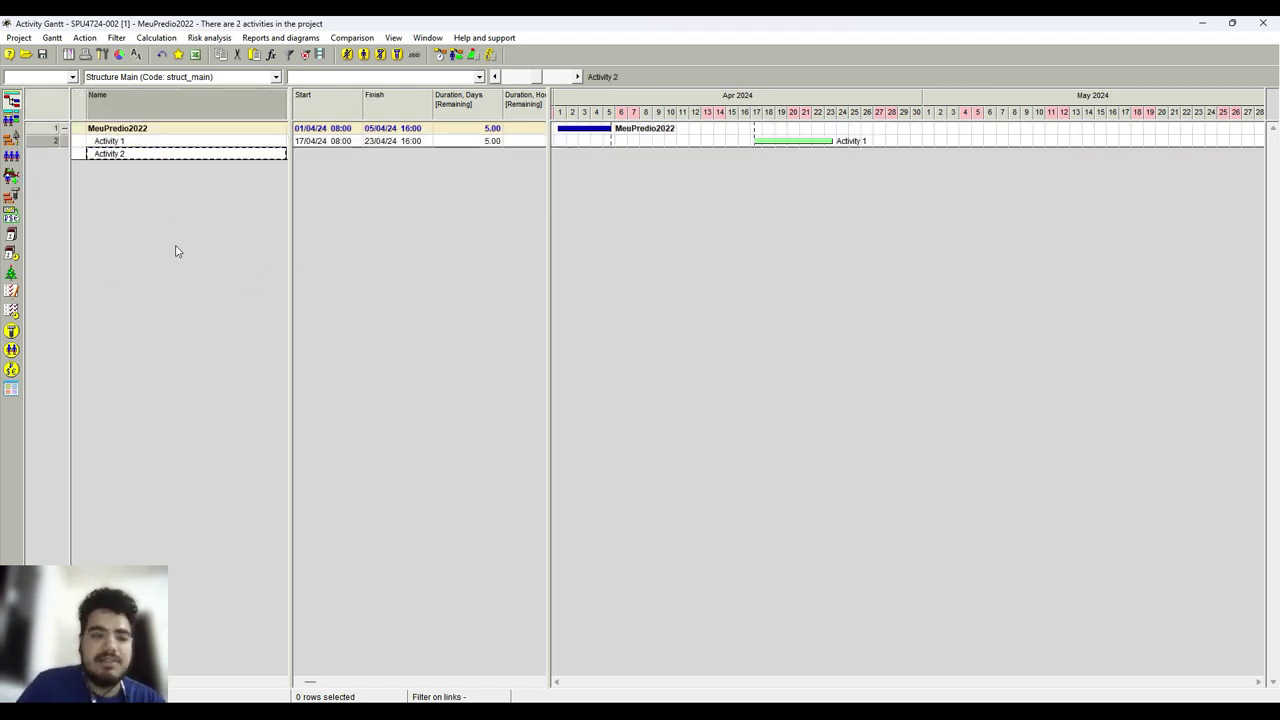
pyautogui.press('Insert')
pyautogui.press('Delete')
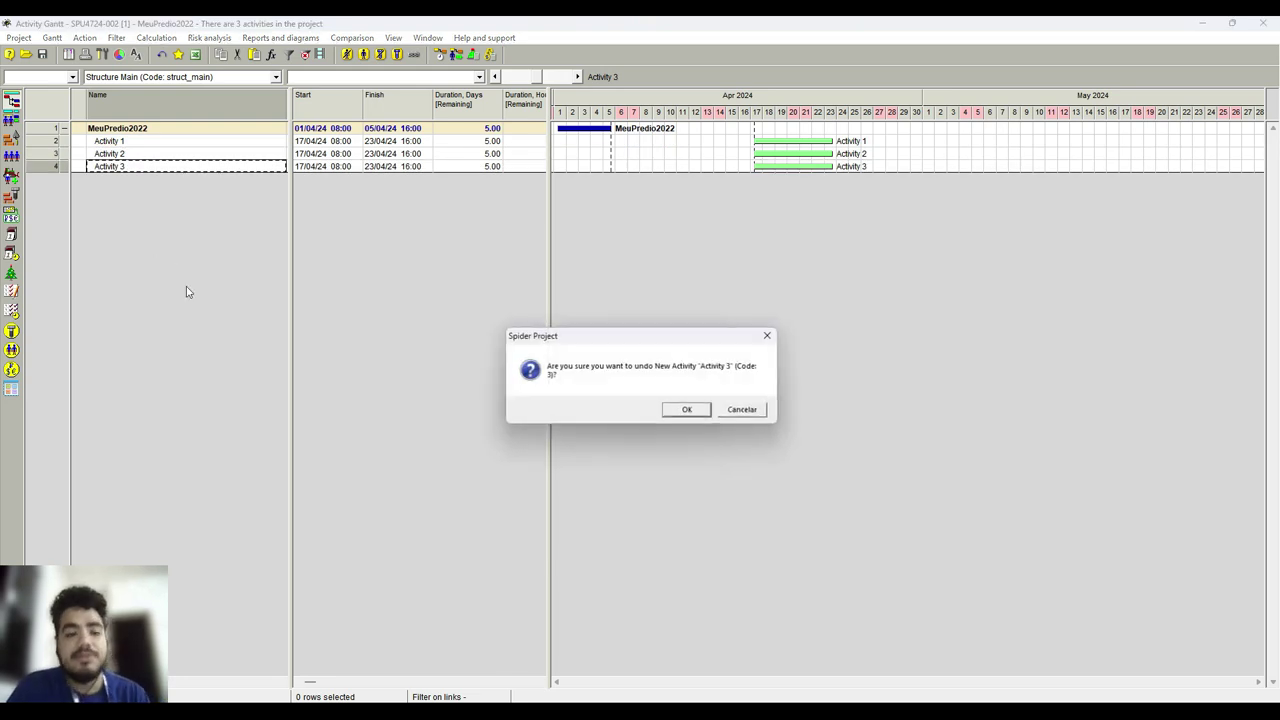
pyautogui.click(688, 409)
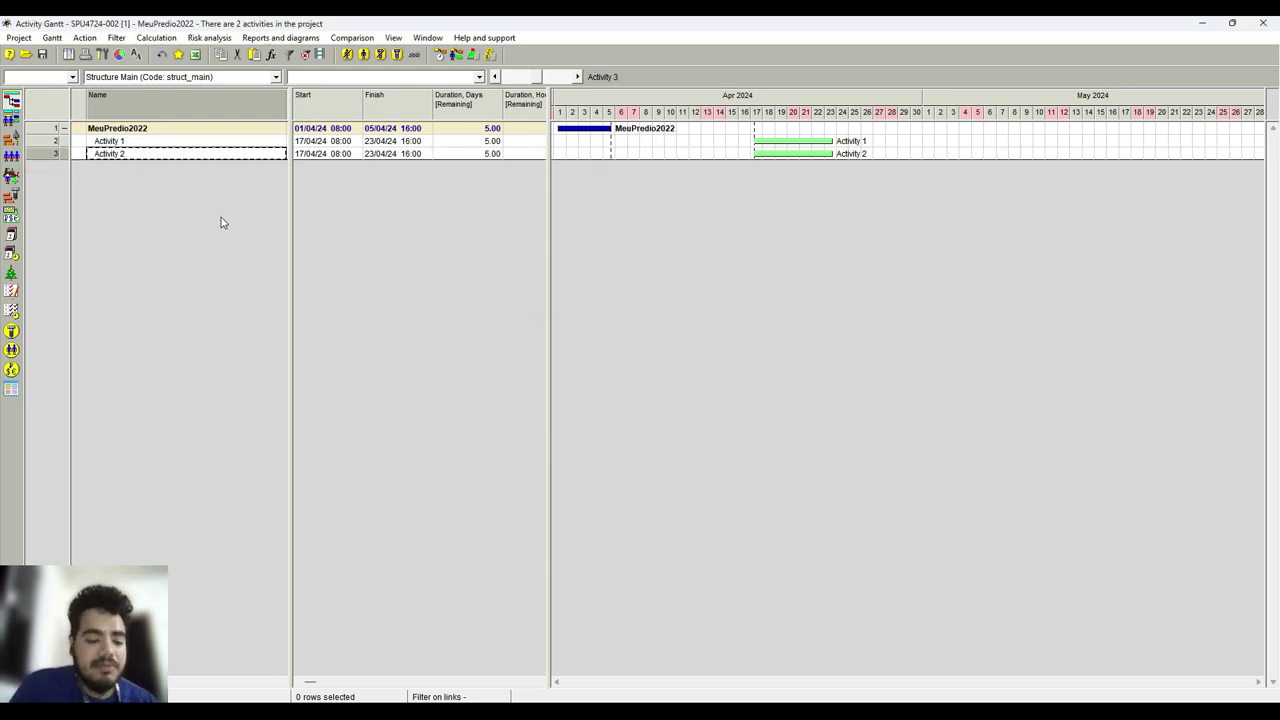
pyautogui.hotkey('ctrl', 'z')
pyautogui.click(673, 416)
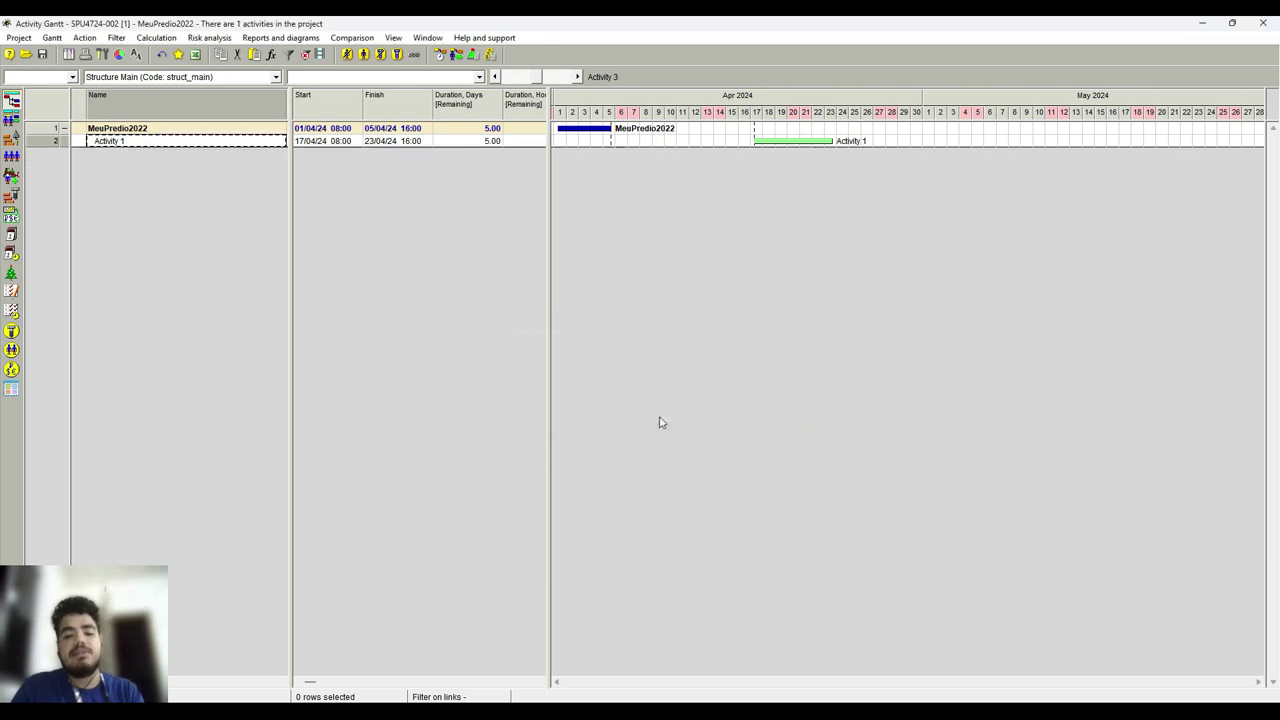
pyautogui.hotkey('ctrl', 'z')
pyautogui.click(687, 409)
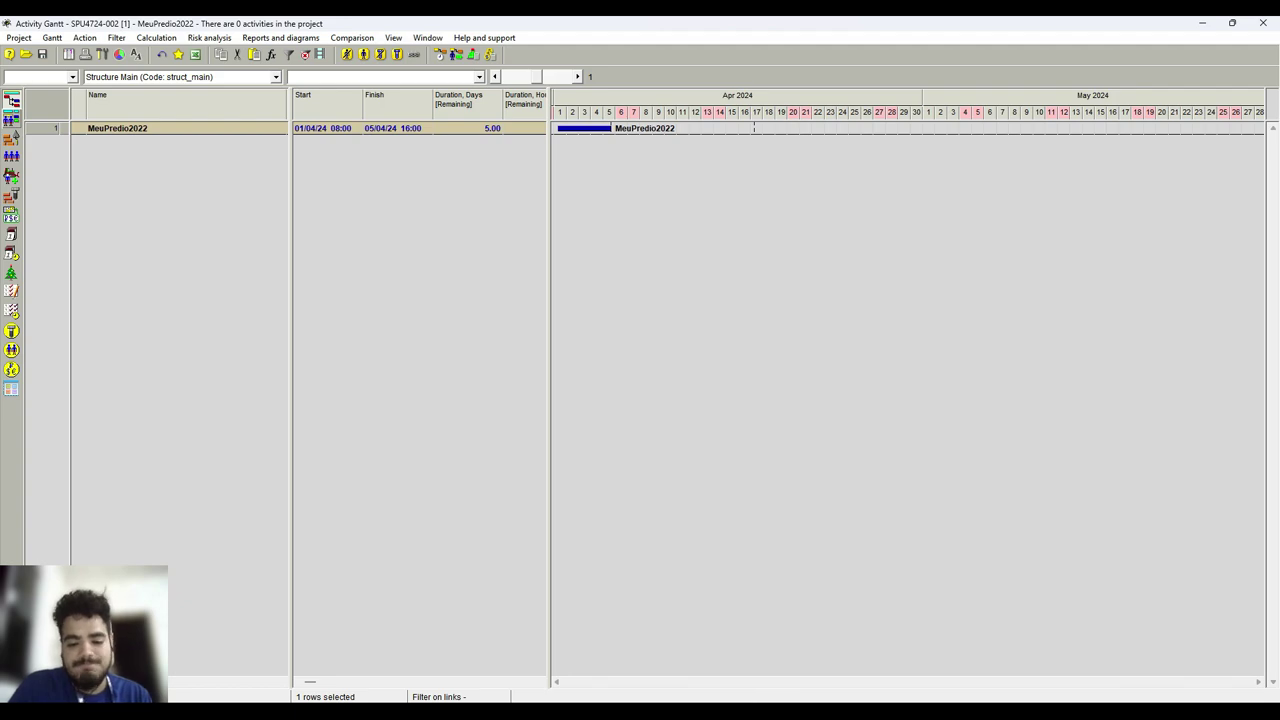
# Switch back to the Excel checklist and set the status of Requisito 5 to -1 for non-compliance.
pyautogui.hotkey('alt', 'Tab')
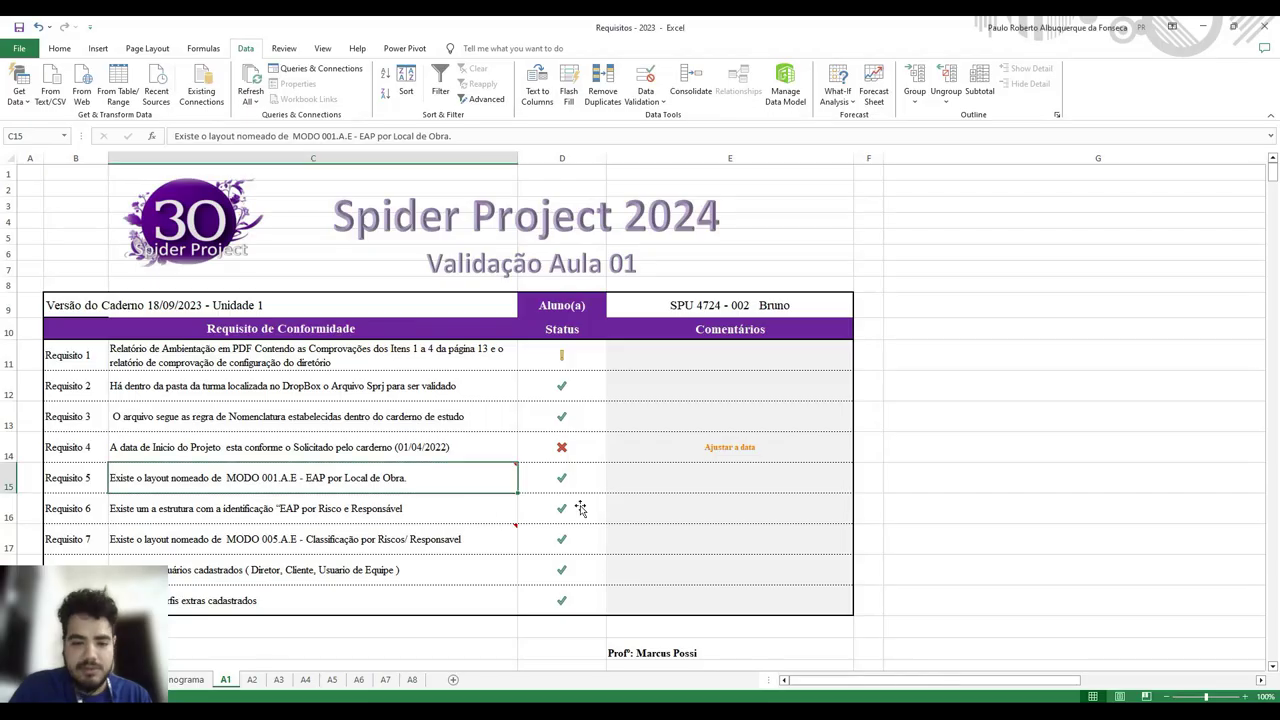
pyautogui.click(562, 477)
pyautogui.write('-')
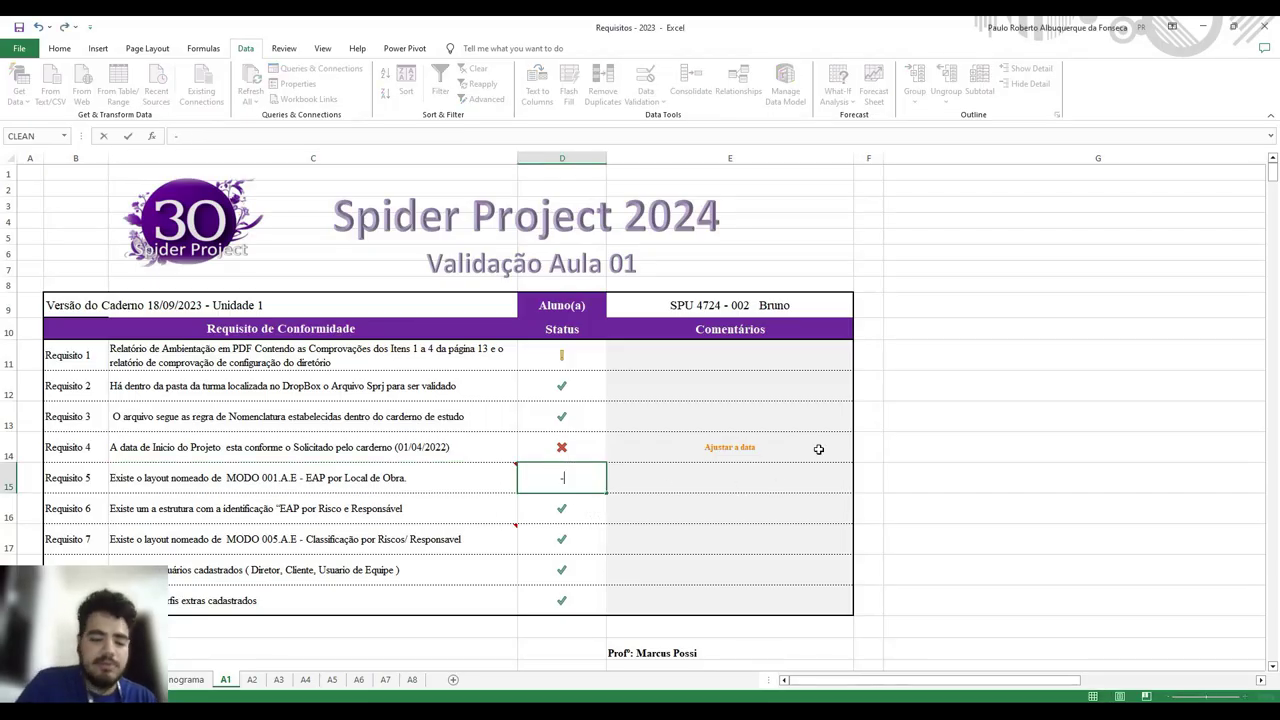
pyautogui.write('1')
pyautogui.press('Return')
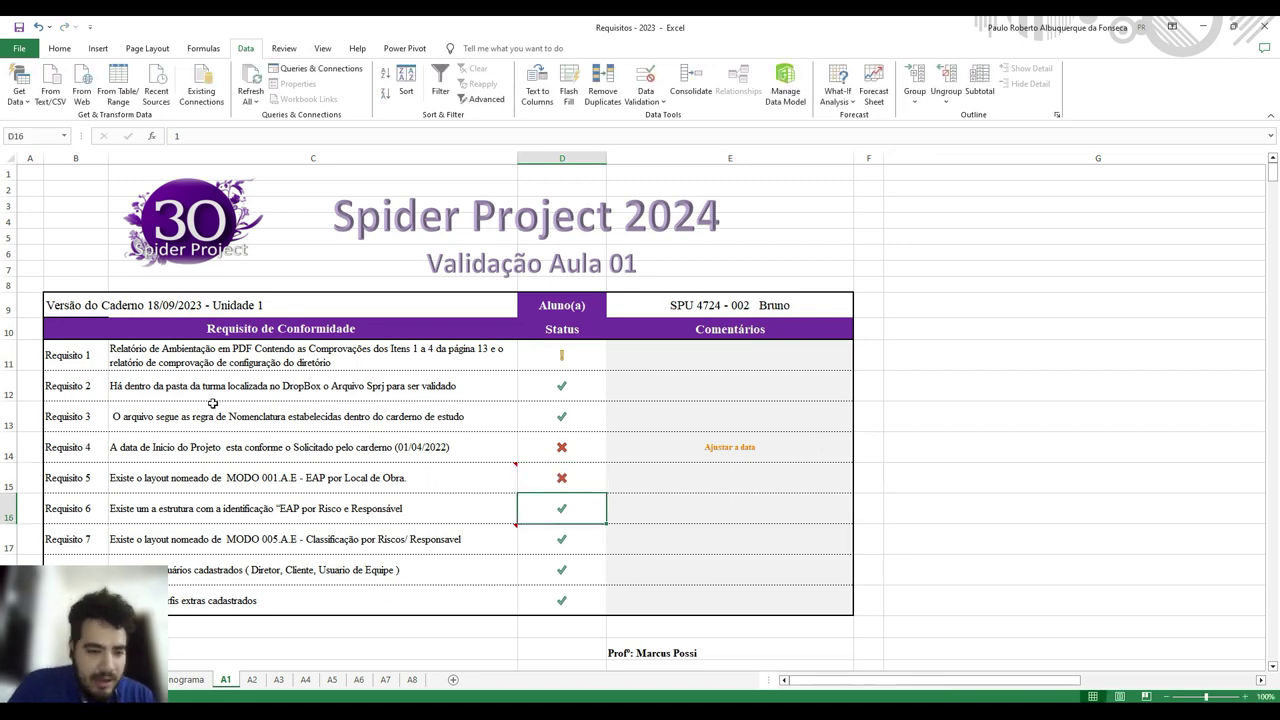
# Review the layout and structure requirements and set the status of Requisito 6 to -1 for non-compliance.
pyautogui.click(248, 515)
pyautogui.click(340, 484)
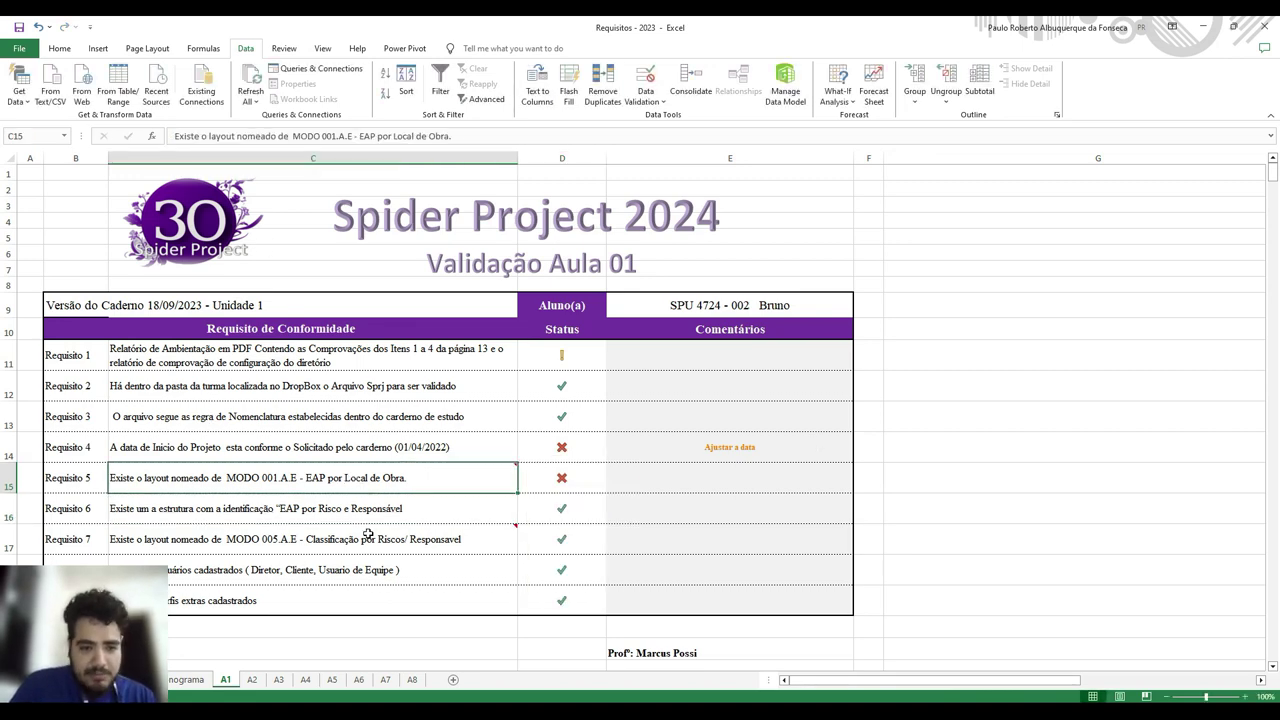
pyautogui.click(421, 527)
pyautogui.click(425, 513)
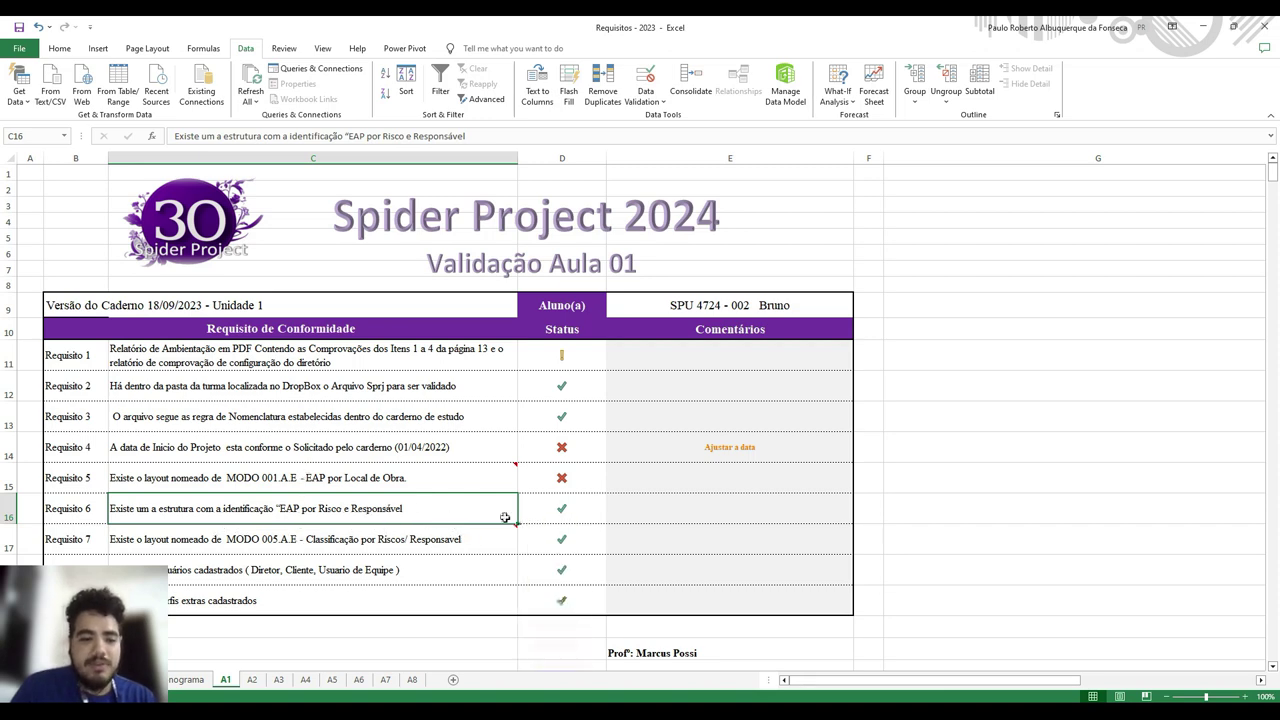
pyautogui.click(574, 513)
pyautogui.write('-1')
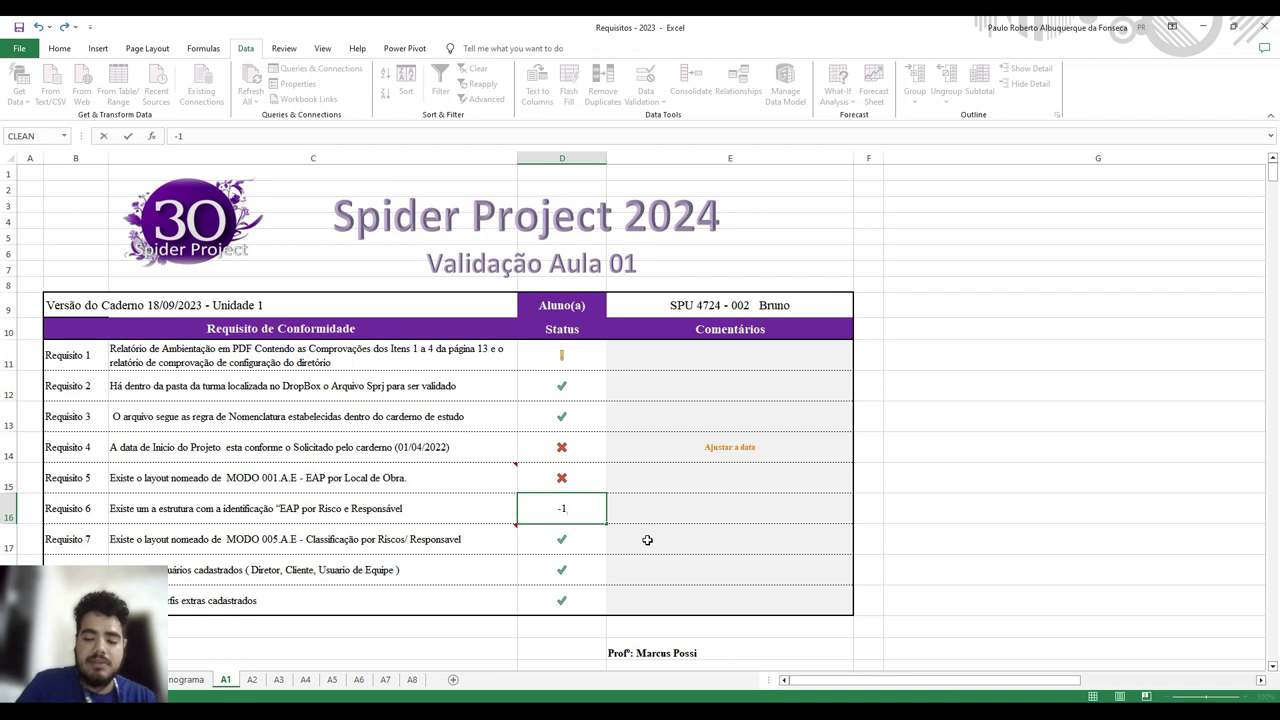
pyautogui.press('Return')
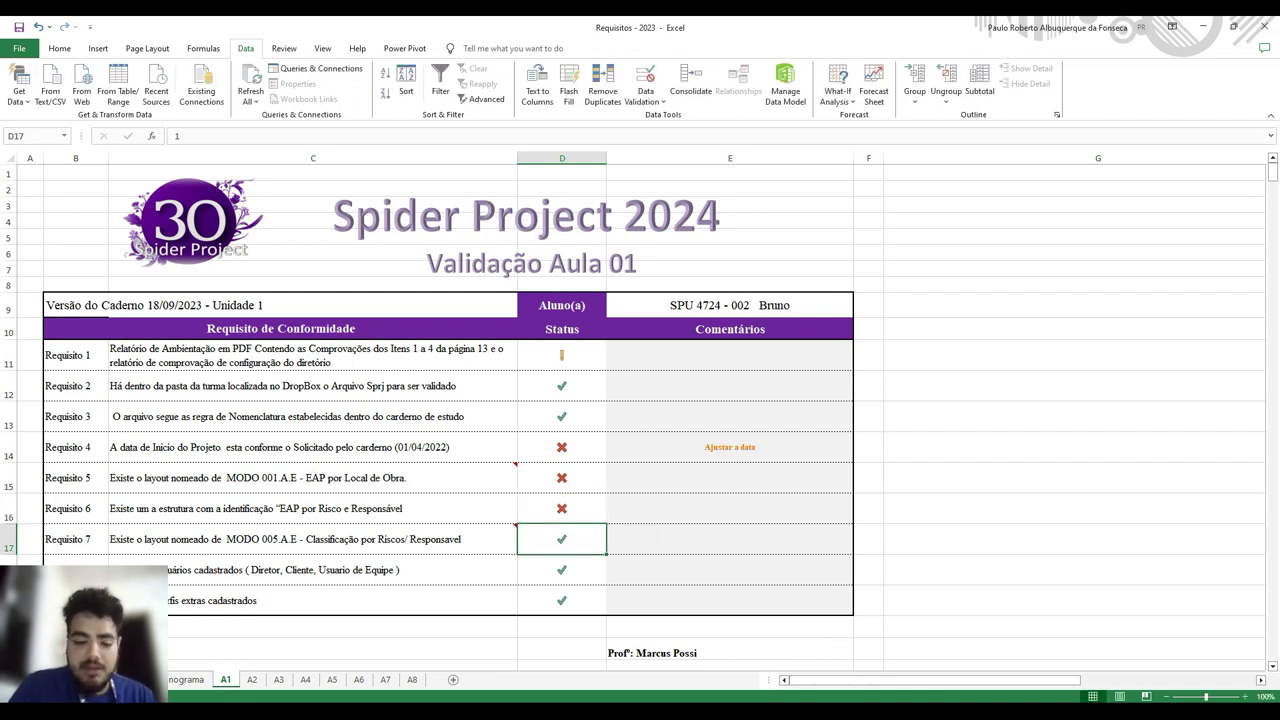
# Switch to the course handbook PDF and examine the attributes required for the layout "Modo 001 - EAP por Local de Obra" on page 29.
pyautogui.hotkey('alt', 'Tab')
pyautogui.scroll(-10, 412, 514)
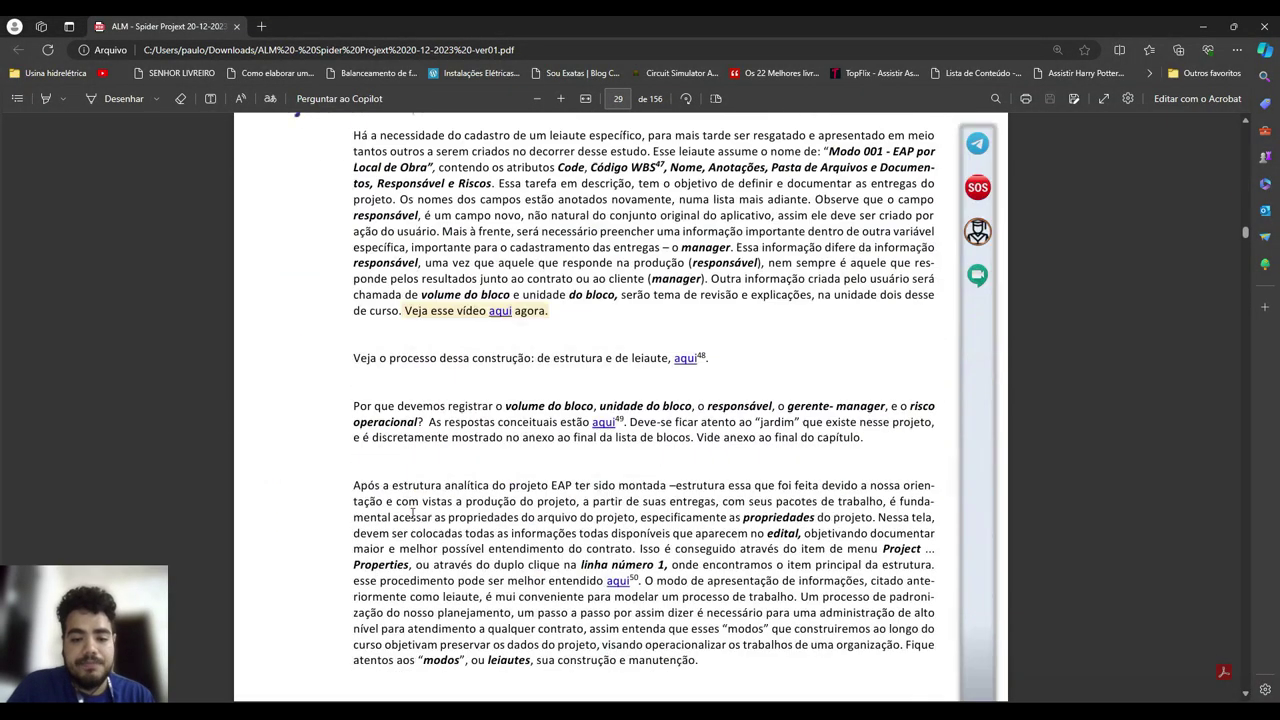
pyautogui.scroll(2, 532, 462)
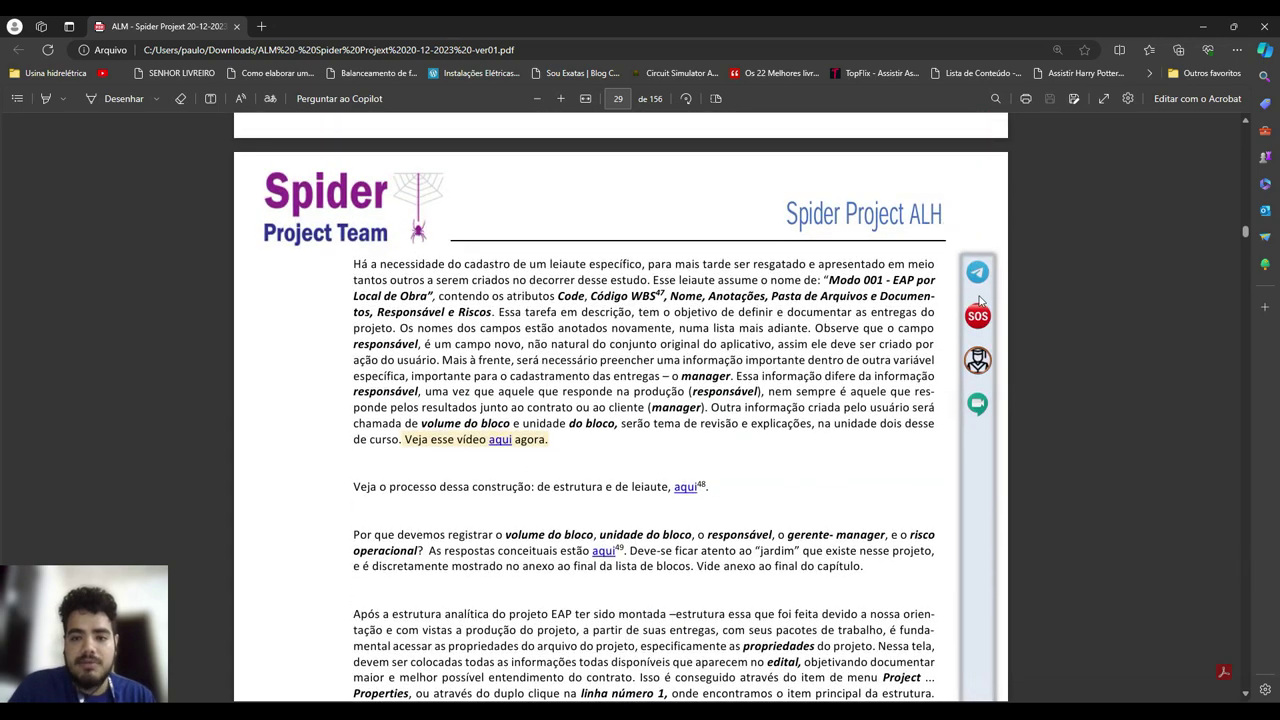
pyautogui.scroll(-5, 567, 389)
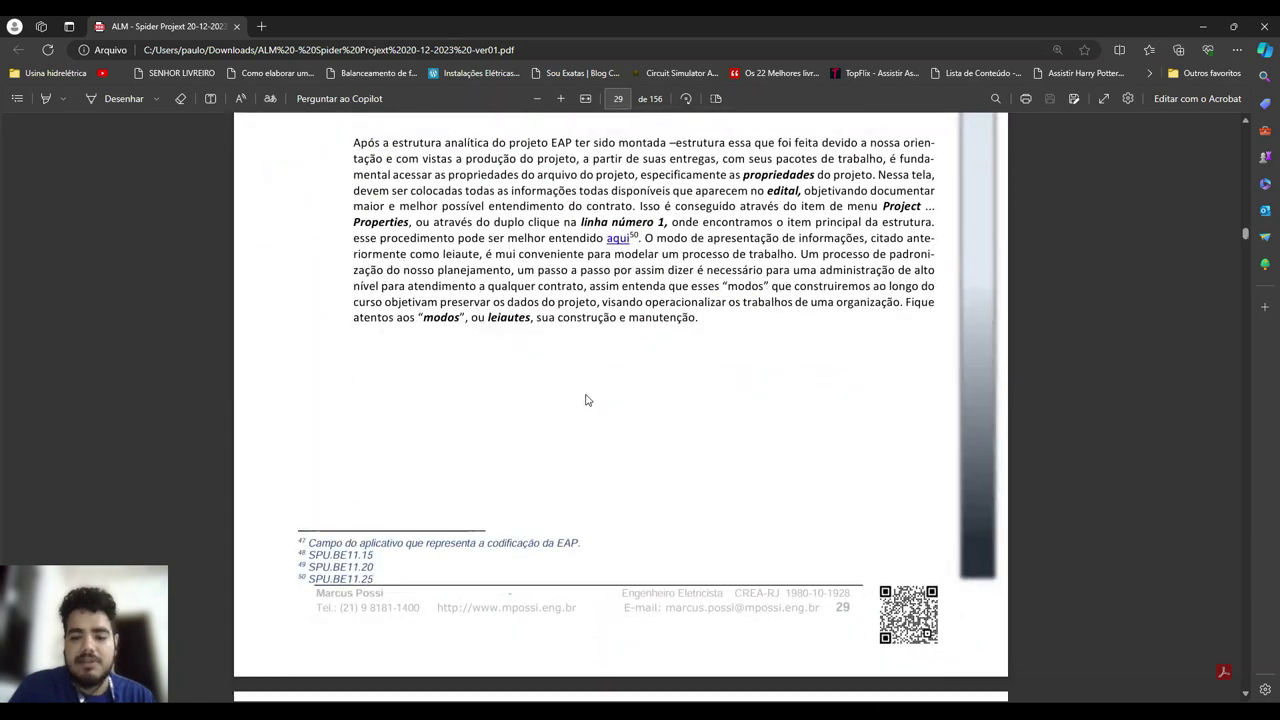
pyautogui.scroll(5, 807, 362)
pyautogui.moveTo(836, 289); pyautogui.dragTo(934, 298)
pyautogui.click(582, 312)
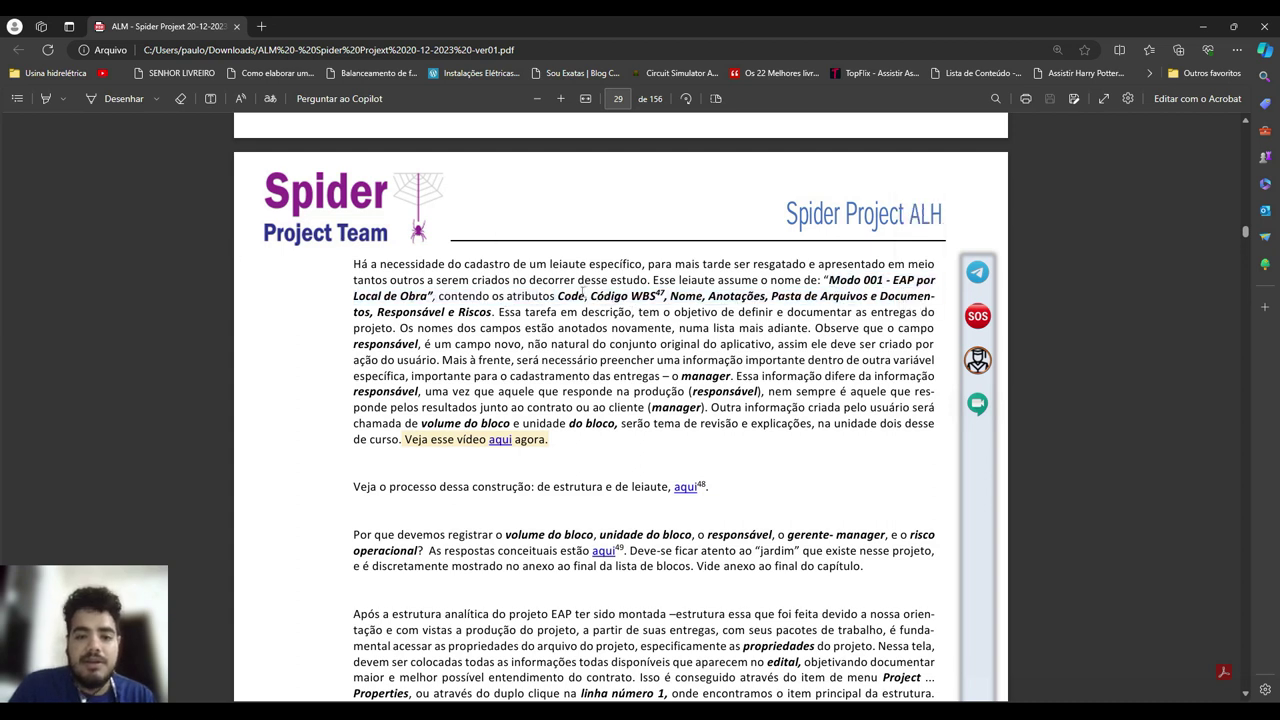
pyautogui.rightClick(556, 304)
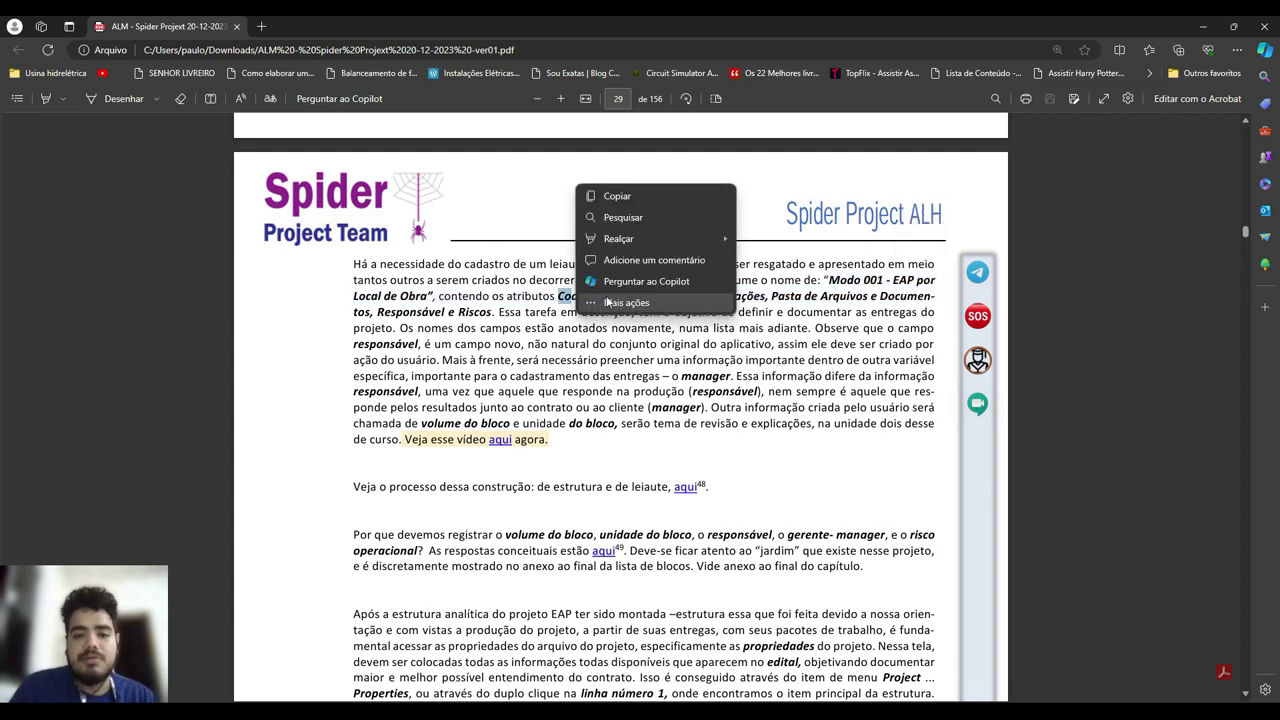
pyautogui.press('Escape')
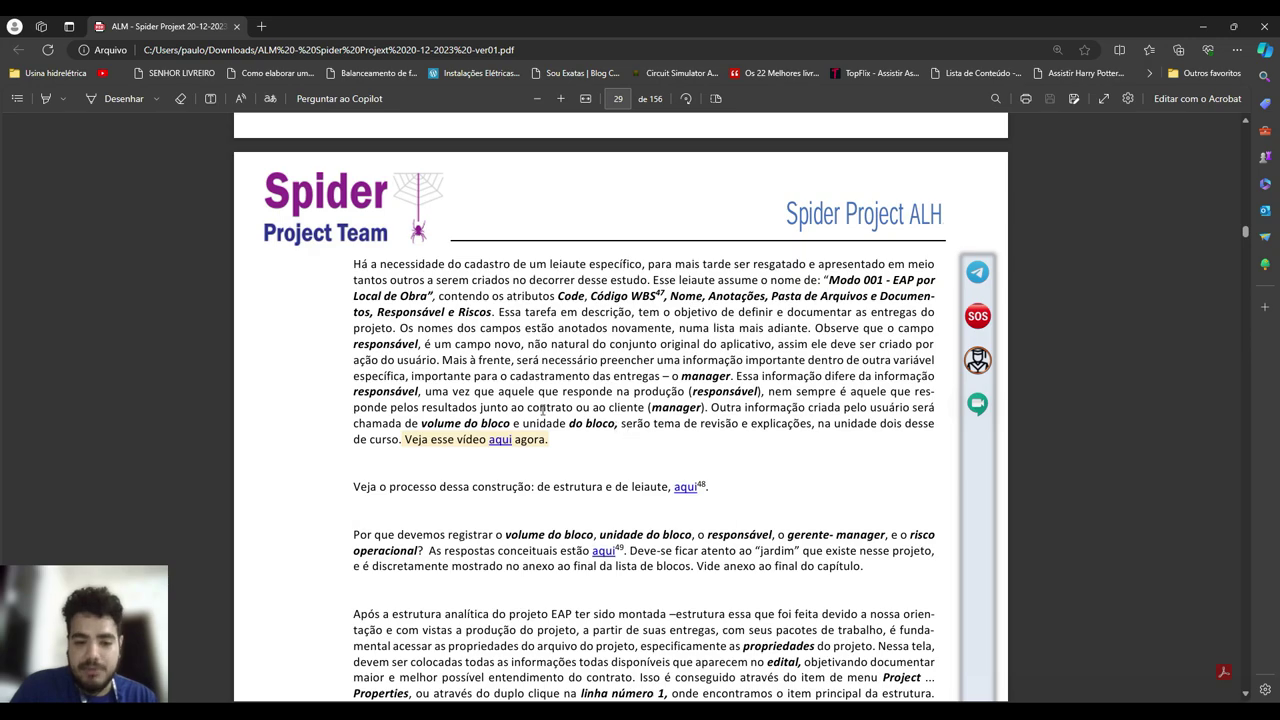
# Switch to Spider Project, widen the activity table and show the standard Code WBS column before the Start column.
pyautogui.hotkey('alt', 'Tab')
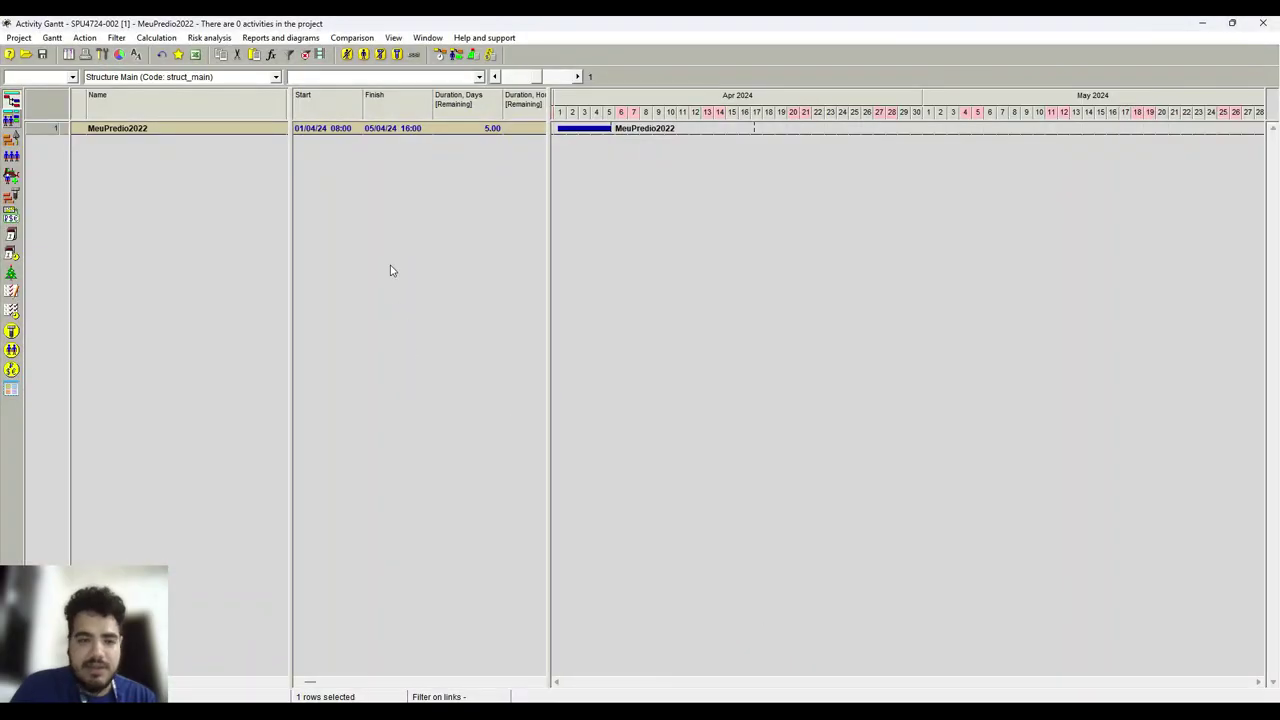
pyautogui.moveTo(549, 196); pyautogui.dragTo(1030, 290)
pyautogui.rightClick(330, 101)
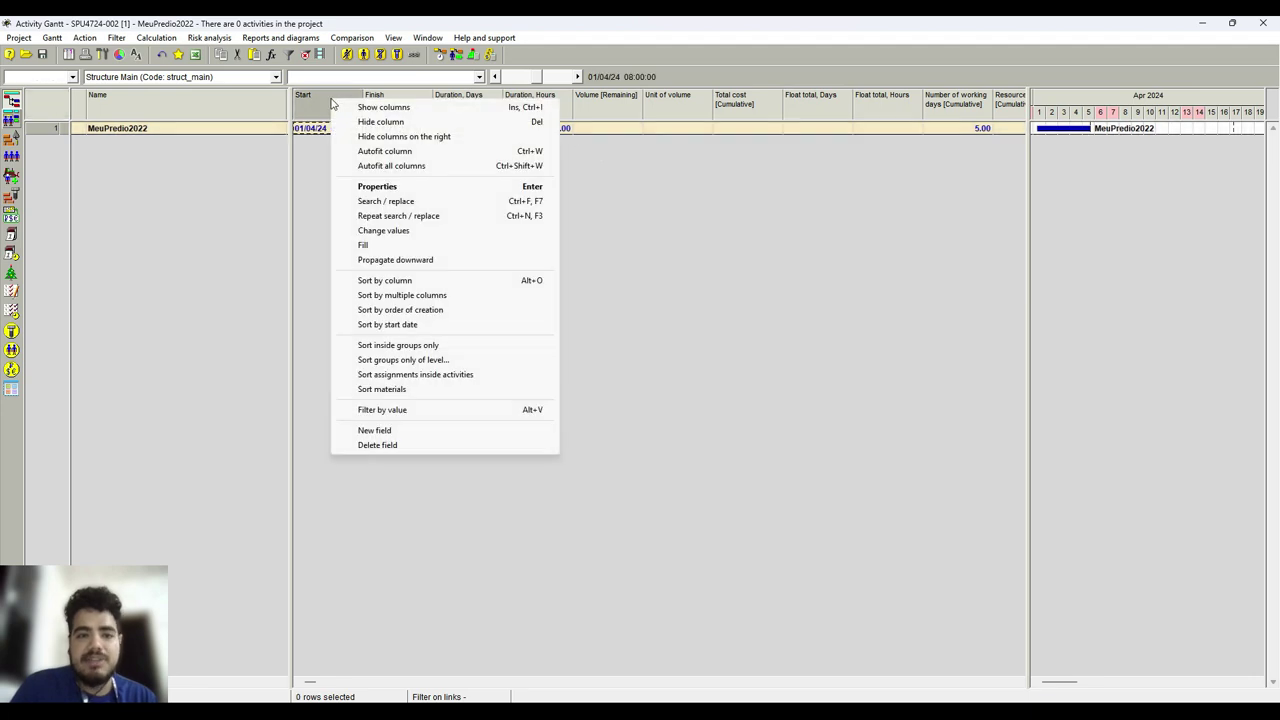
pyautogui.click(388, 108)
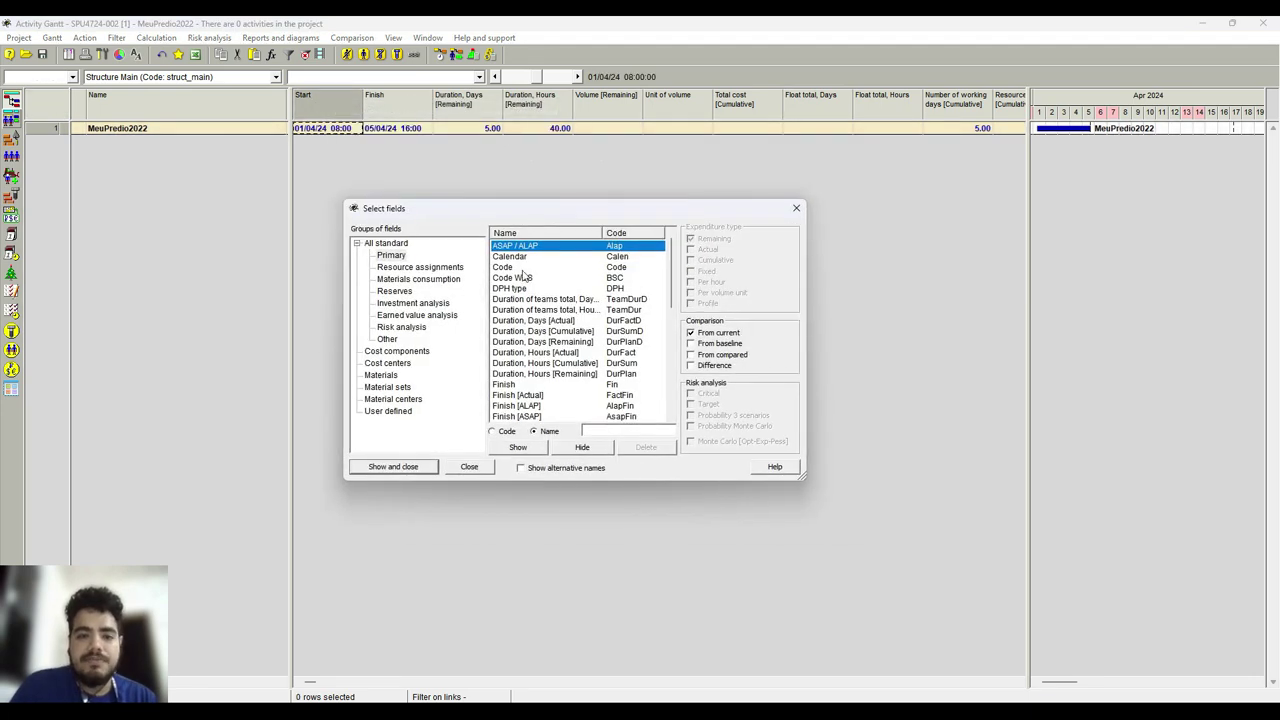
pyautogui.moveTo(600, 228); pyautogui.dragTo(535, 210)
pyautogui.click(397, 248)
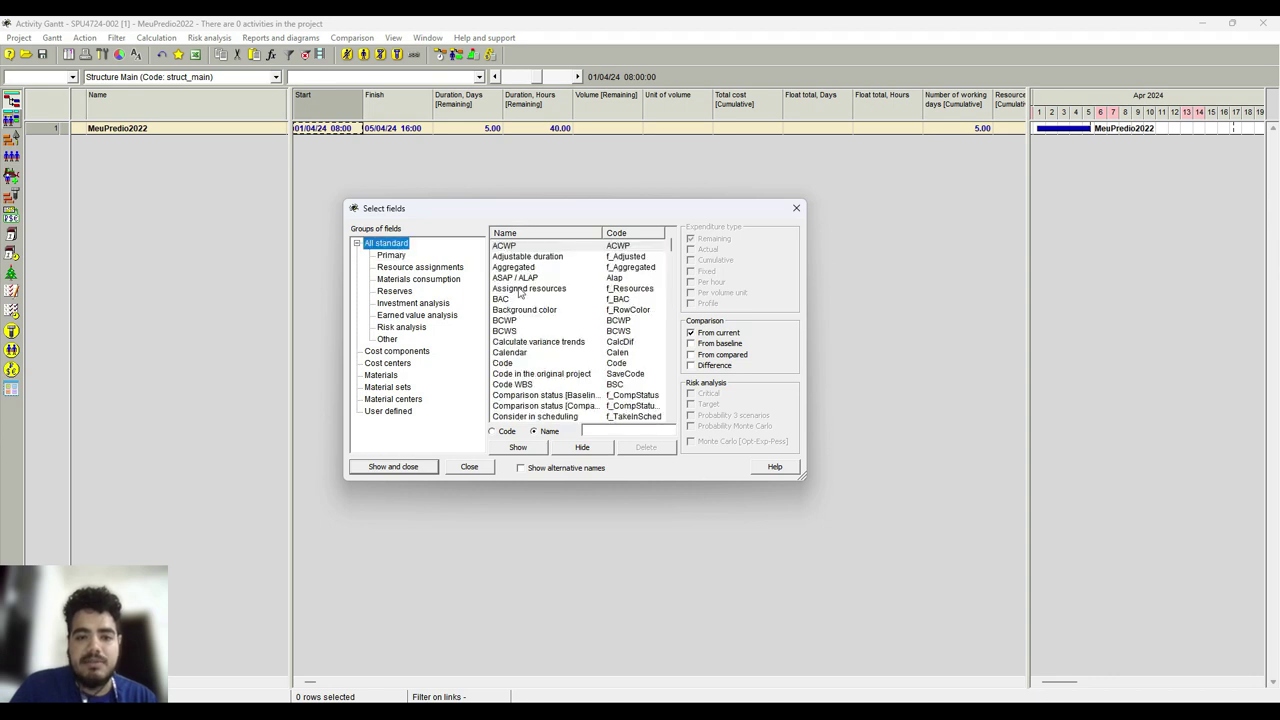
pyautogui.click(520, 386)
pyautogui.click(520, 446)
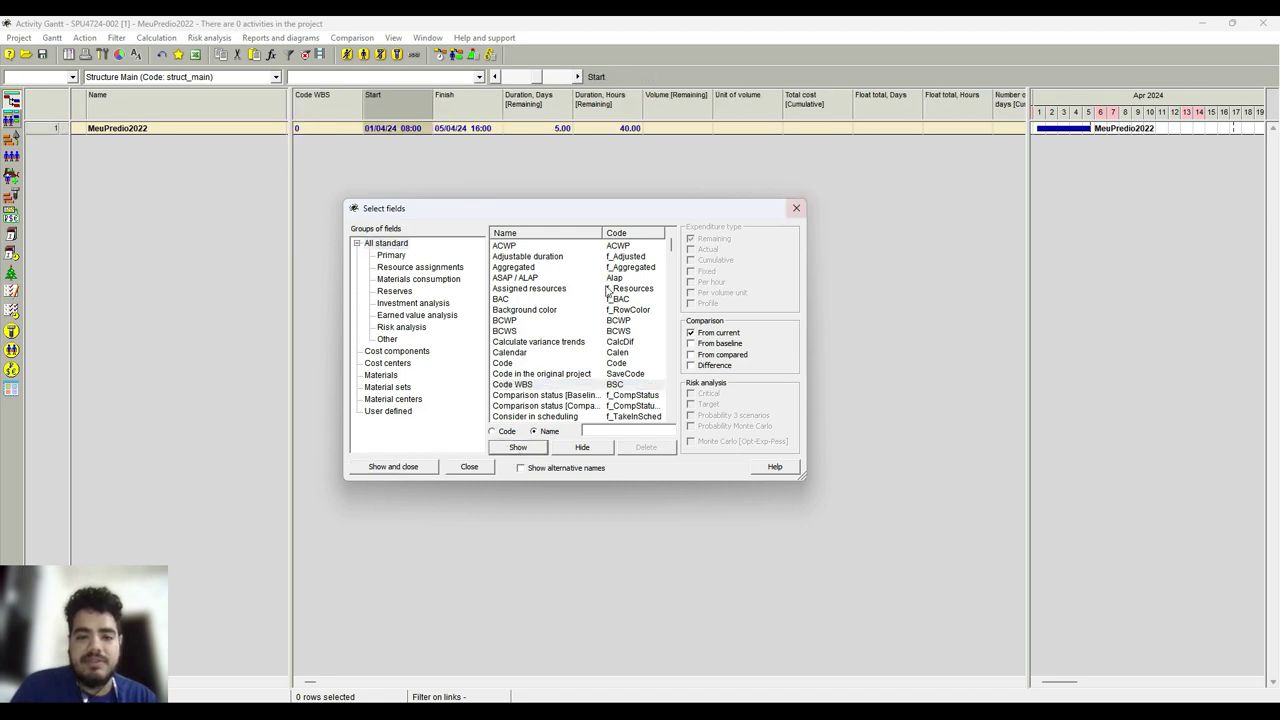
pyautogui.scroll(-3, 616, 378)
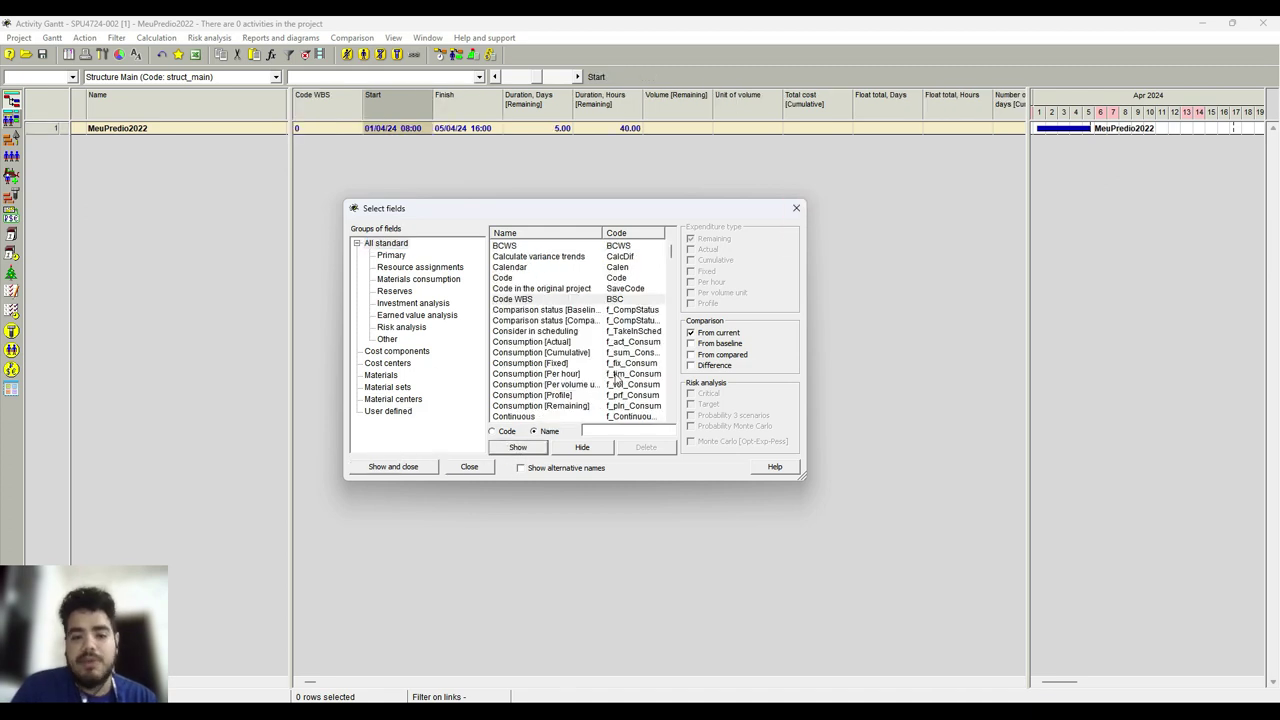
pyautogui.click(797, 210)
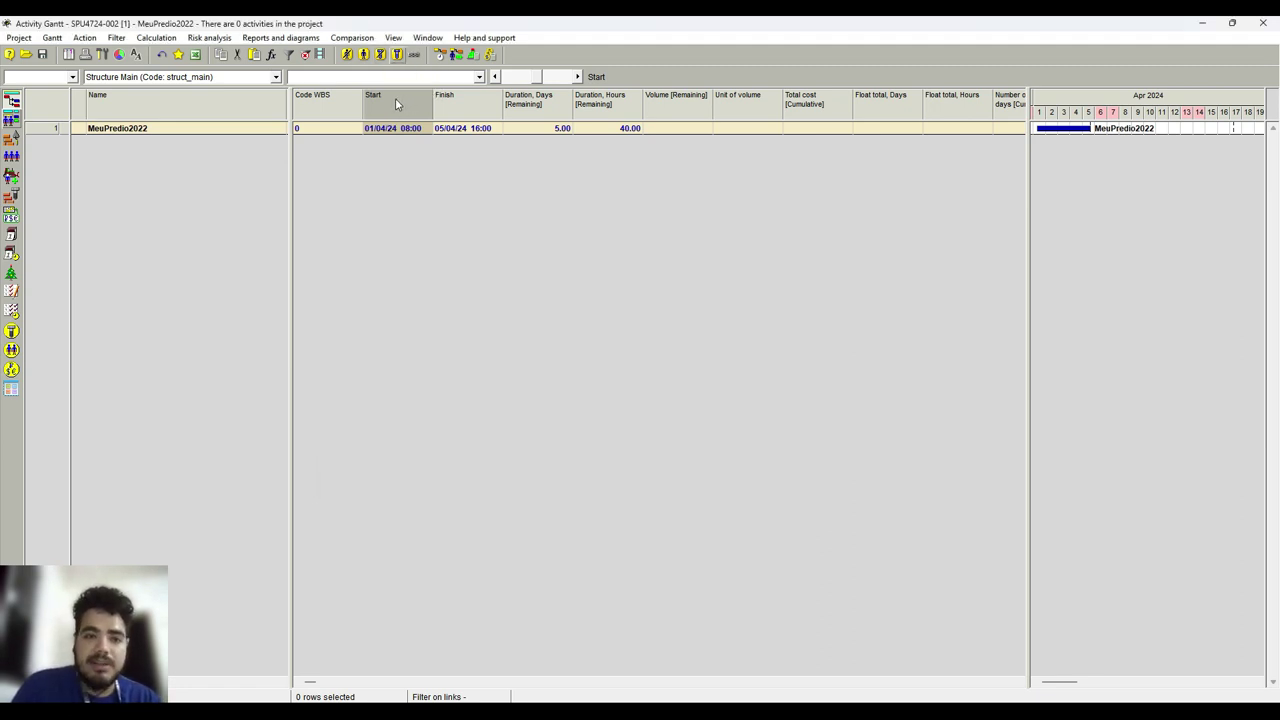
# Create a new user field before the Start column, naming it Riscos with the code cod_user_riscos.
pyautogui.rightClick(395, 98)
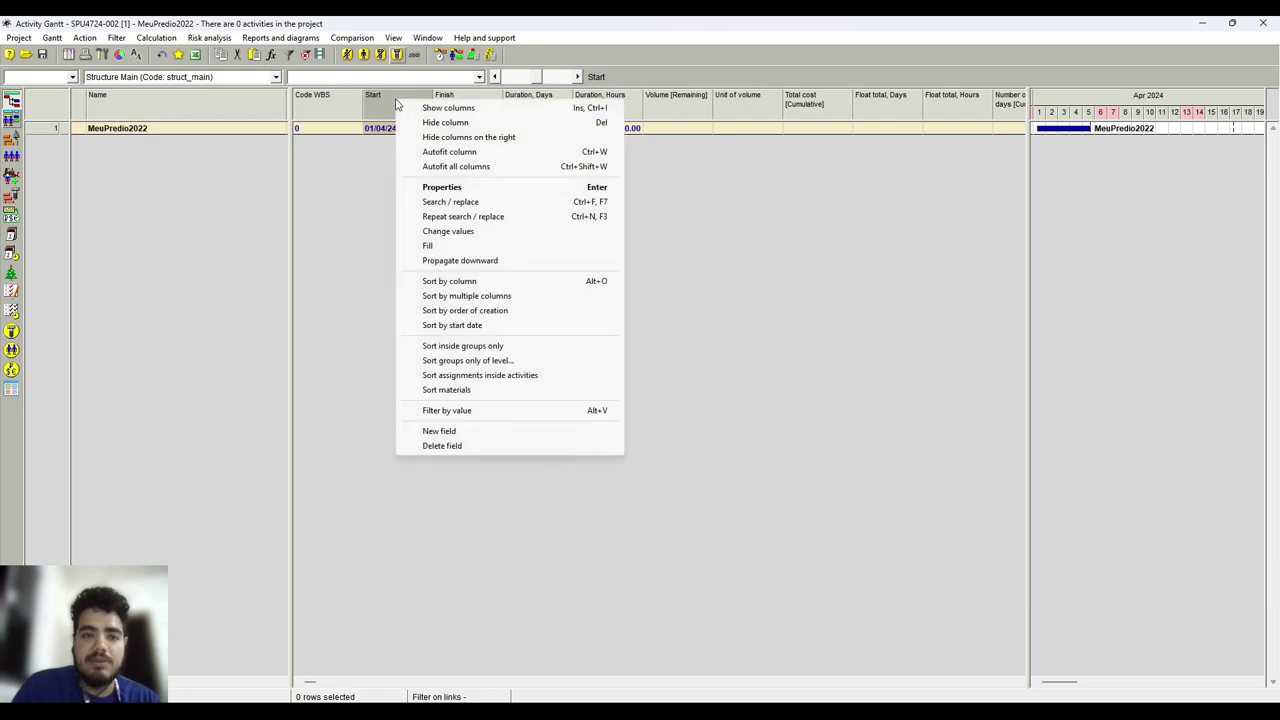
pyautogui.click(440, 431)
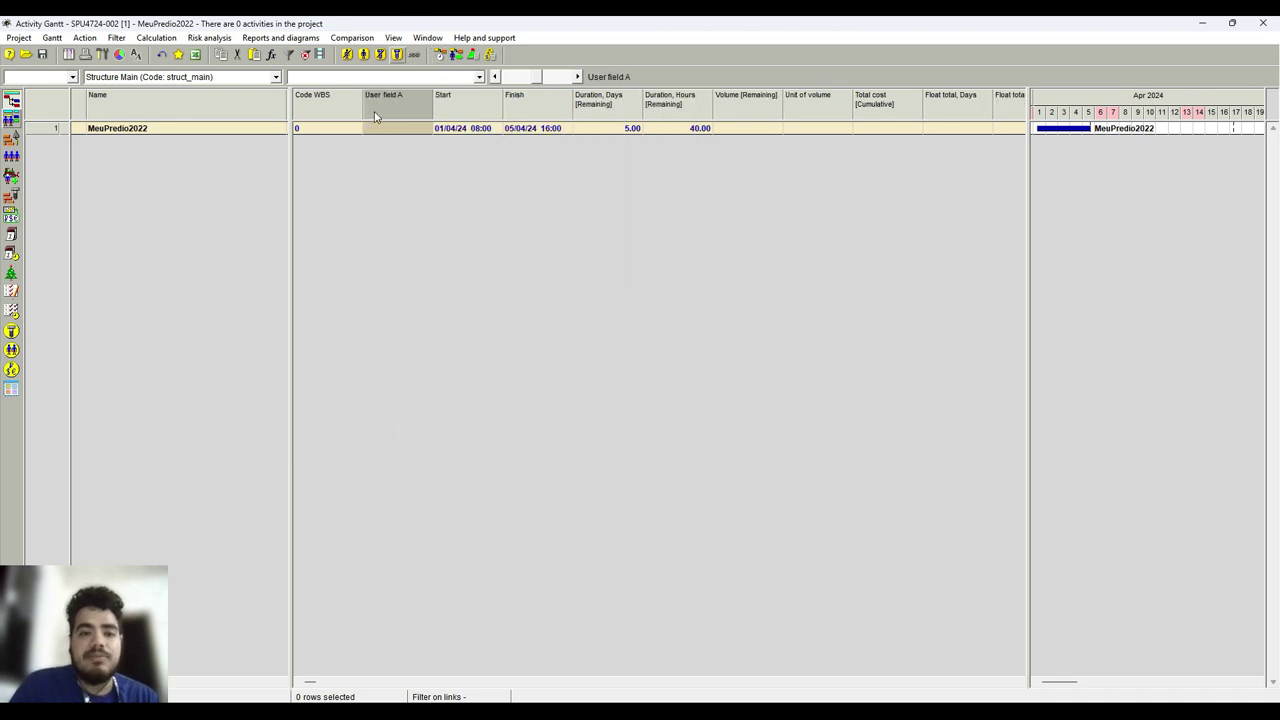
pyautogui.doubleClick(400, 108)
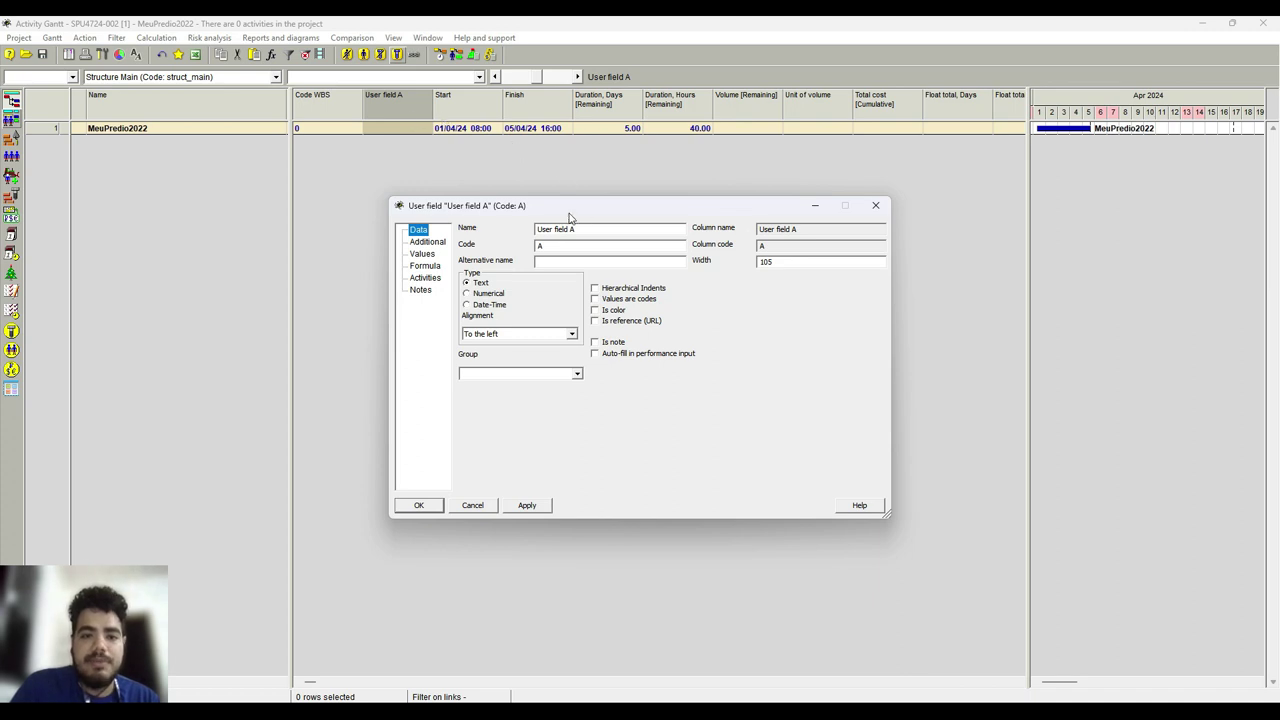
pyautogui.moveTo(560, 205); pyautogui.dragTo(509, 194)
pyautogui.press('Tab')
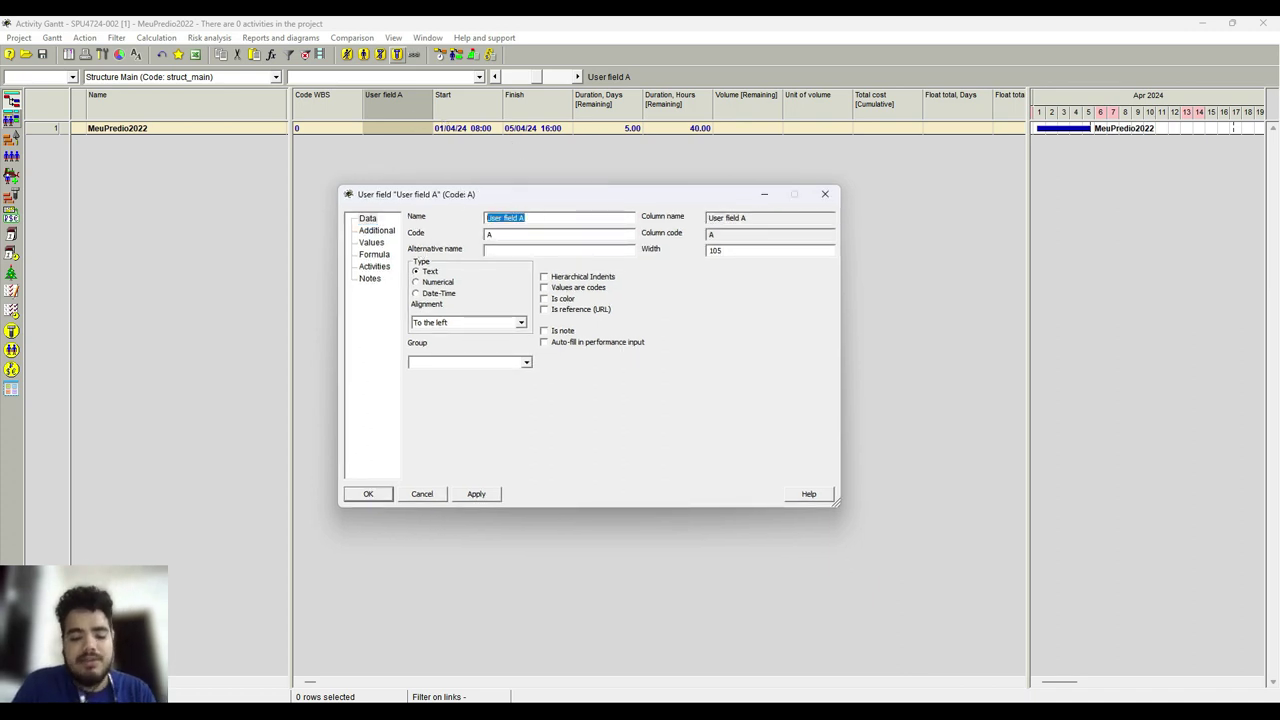
pyautogui.write('Riscos')
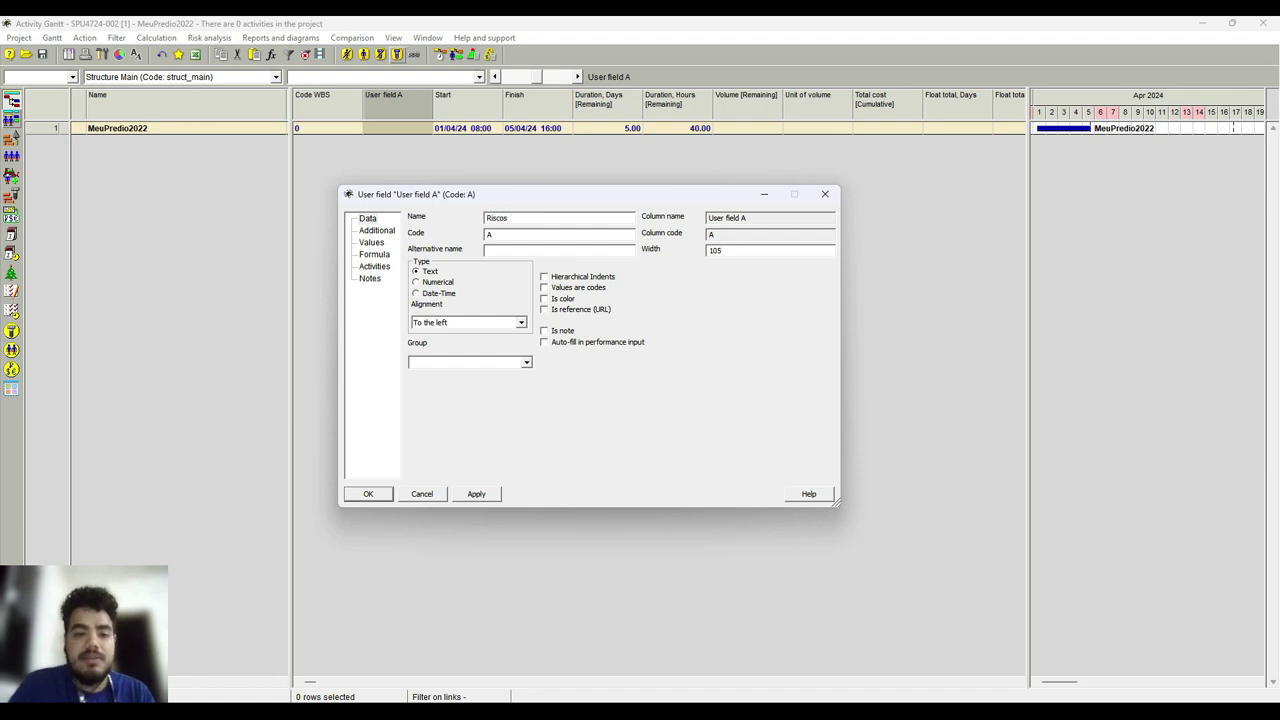
pyautogui.press('Tab')
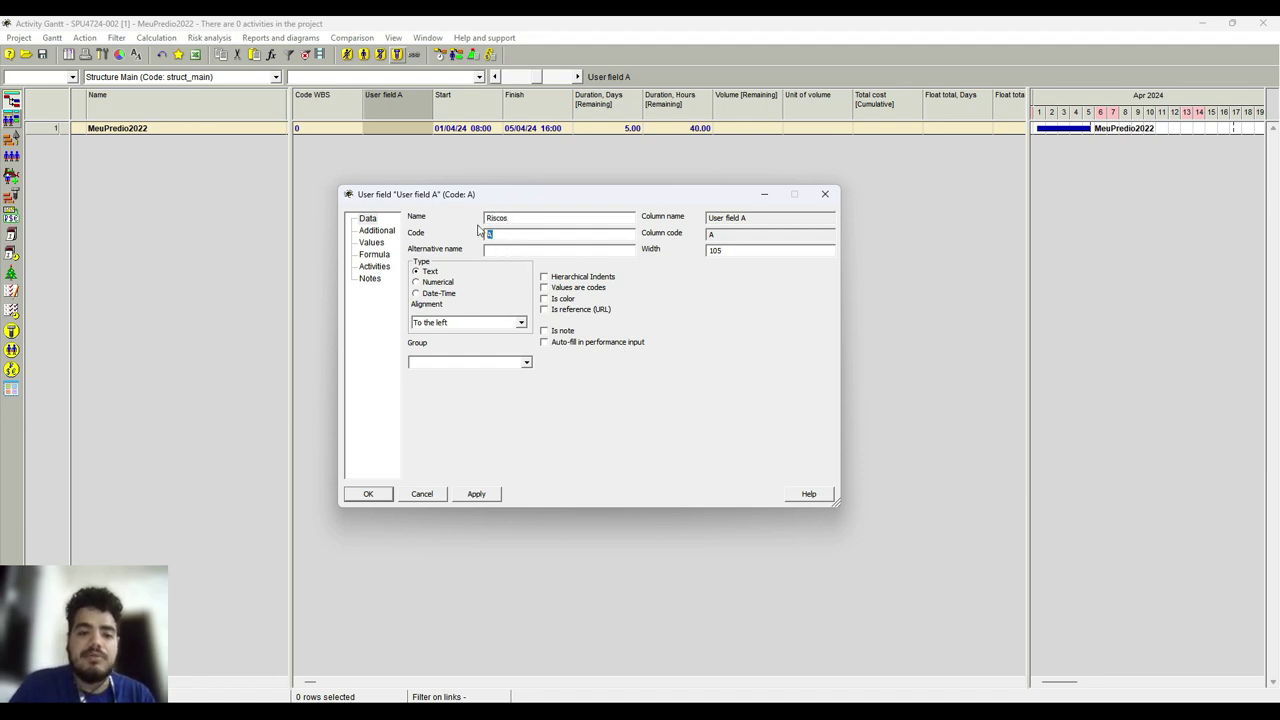
pyautogui.write('cod')
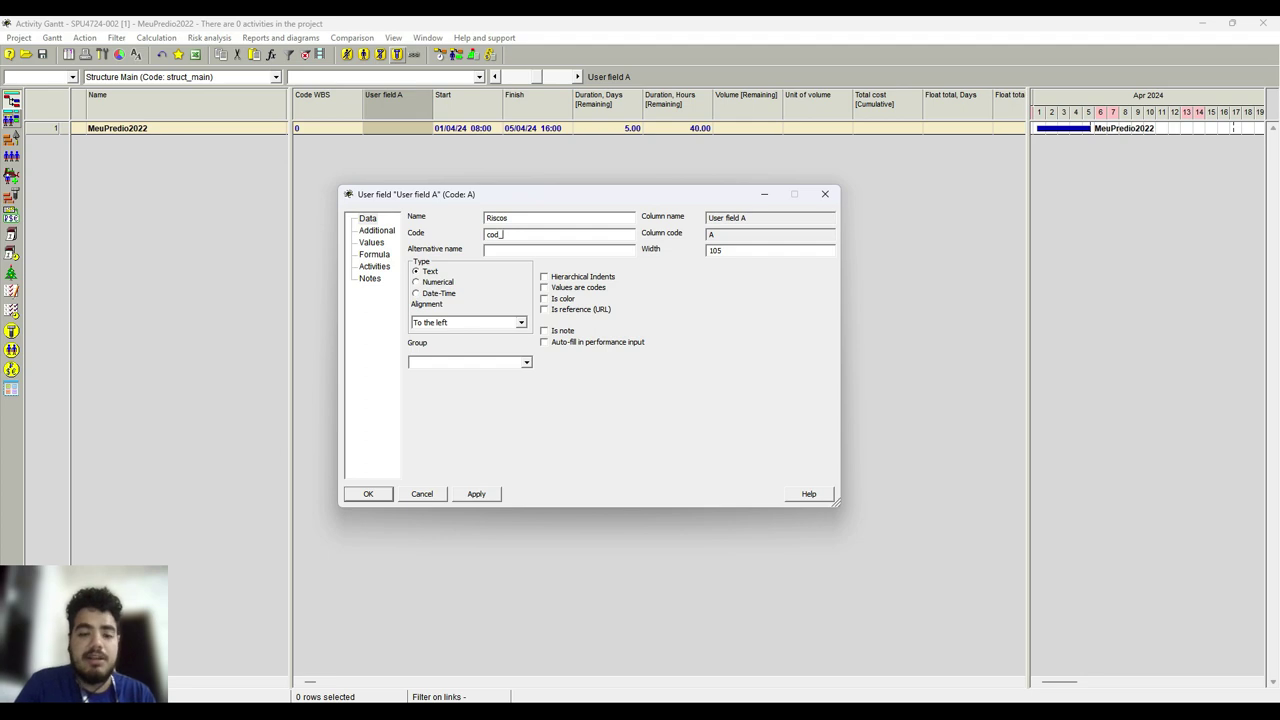
pyautogui.write('_user_riscos')
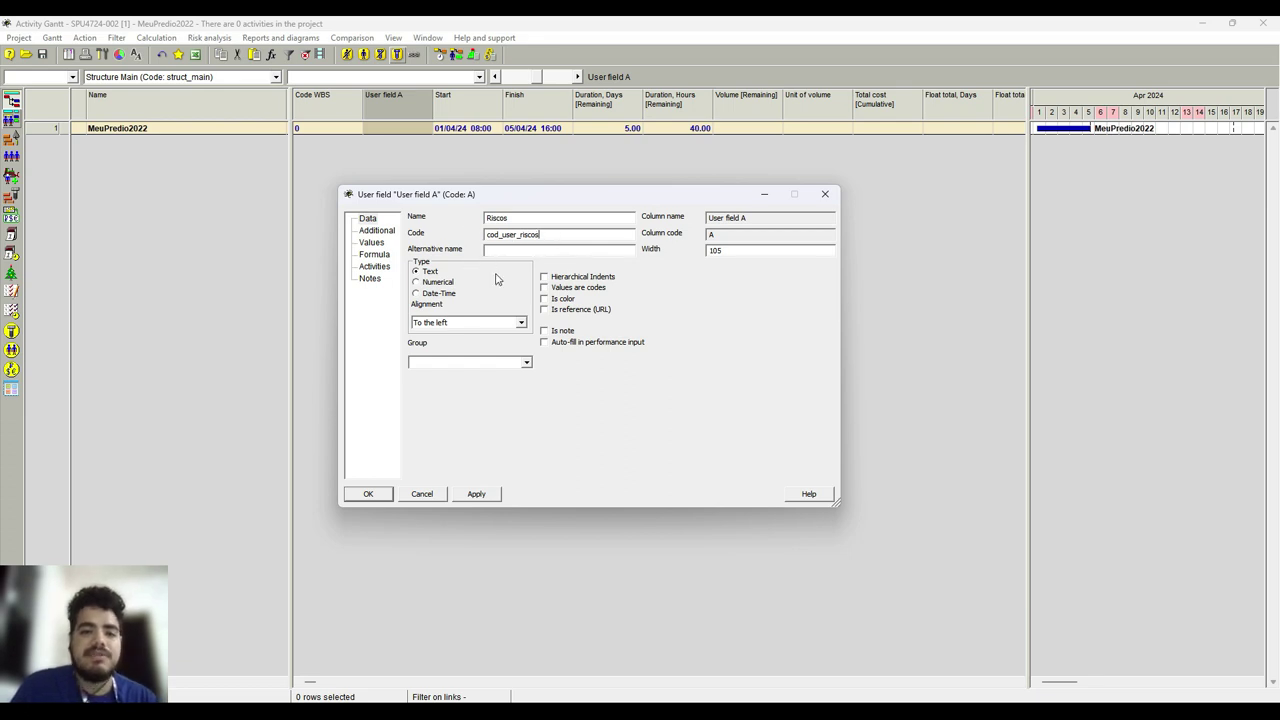
# Try the available data types for the Riscos field, keep it as Text and apply the field properties.
pyautogui.click(438, 282)
pyautogui.click(432, 272)
pyautogui.click(435, 282)
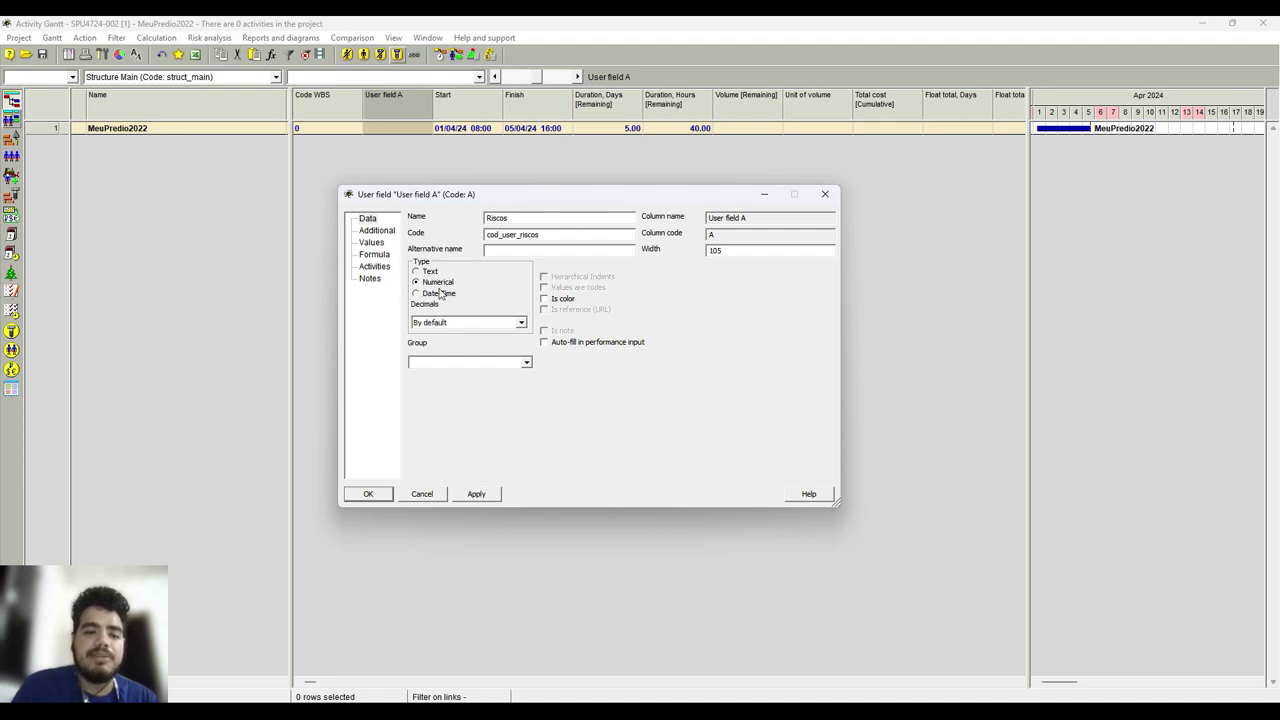
pyautogui.click(439, 292)
pyautogui.click(427, 273)
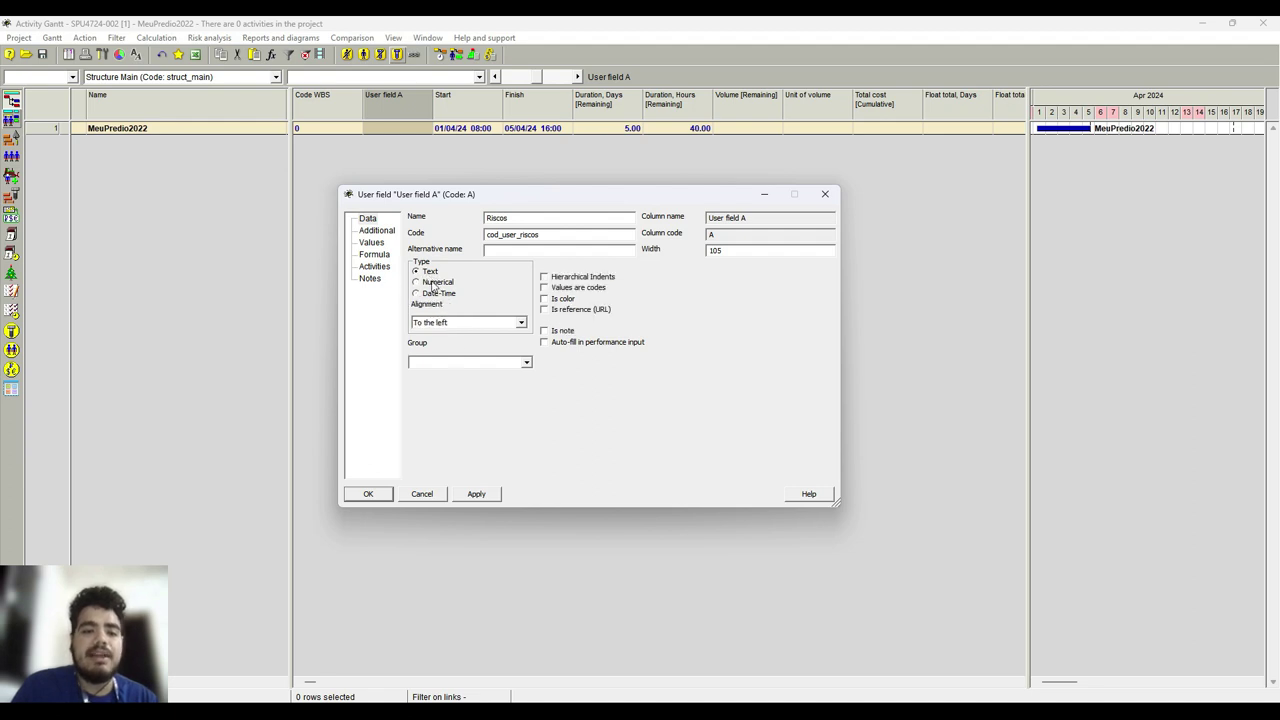
pyautogui.click(479, 494)
pyautogui.click(350, 499)
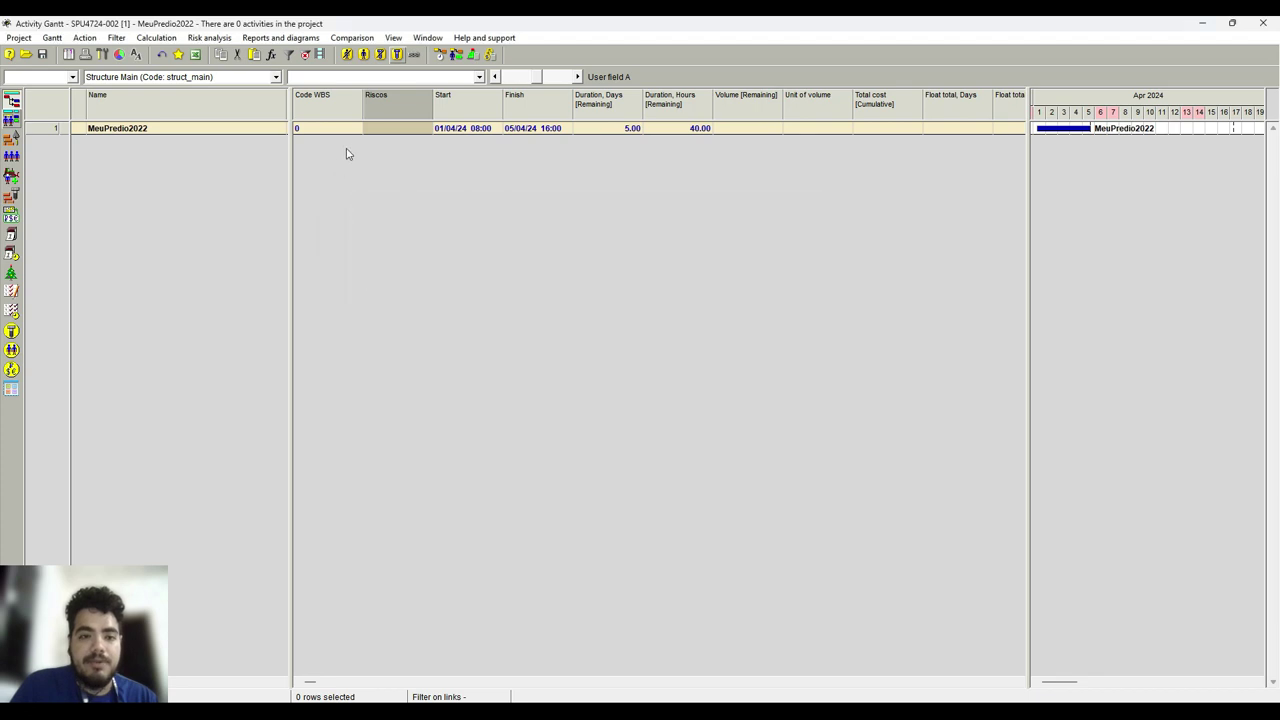
# Reopen the Riscos field's properties to check its name and code, and close them without changes.
pyautogui.doubleClick(390, 101)
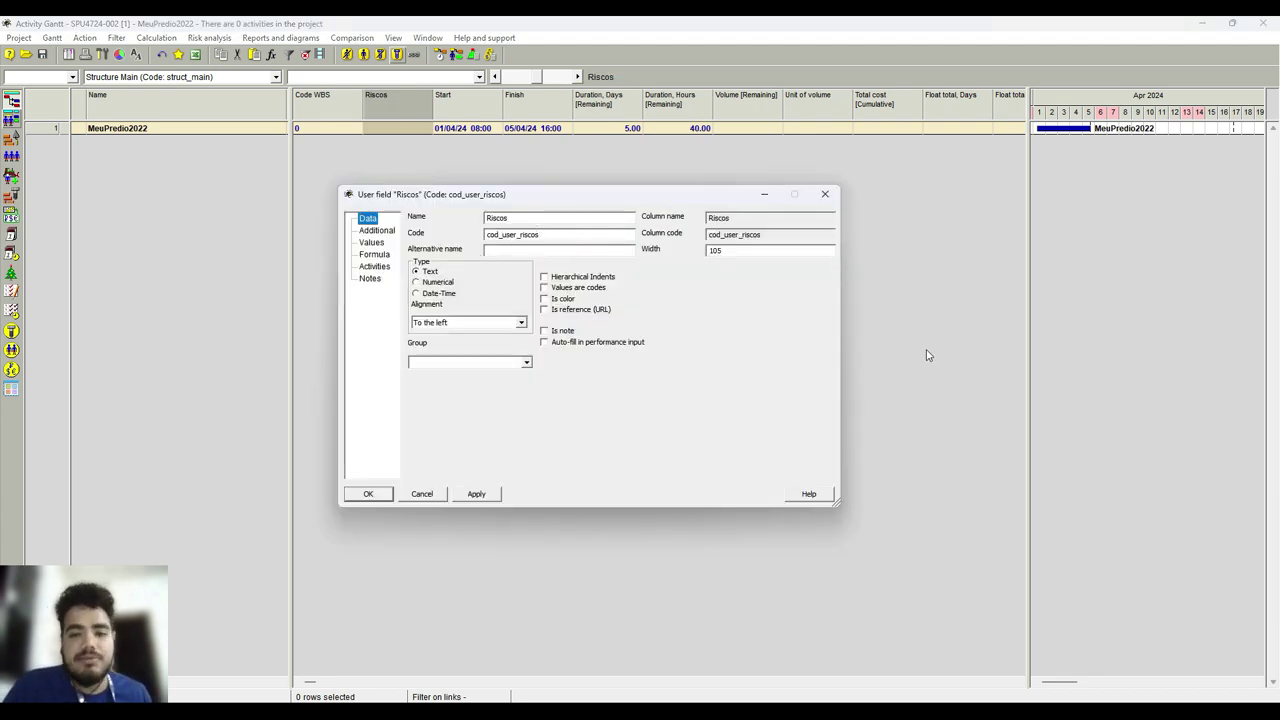
pyautogui.moveTo(541, 234); pyautogui.dragTo(449, 232)
pyautogui.doubleClick(544, 222)
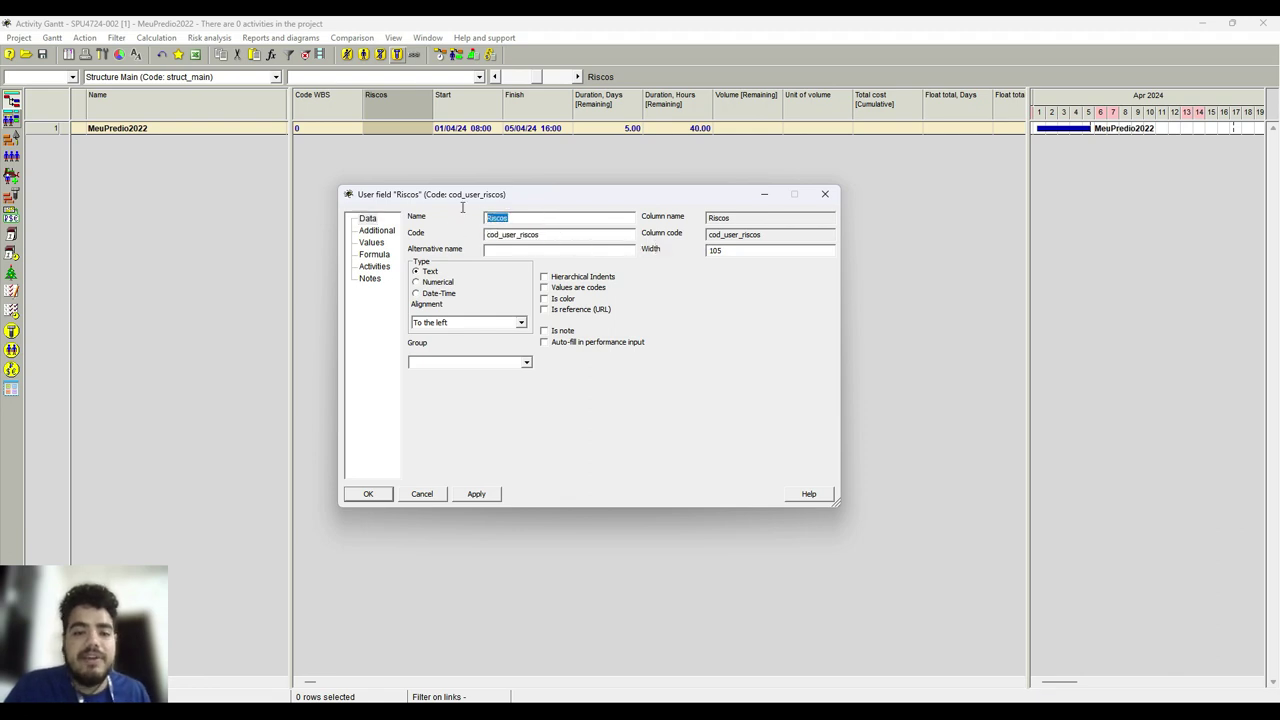
pyautogui.click(825, 194)
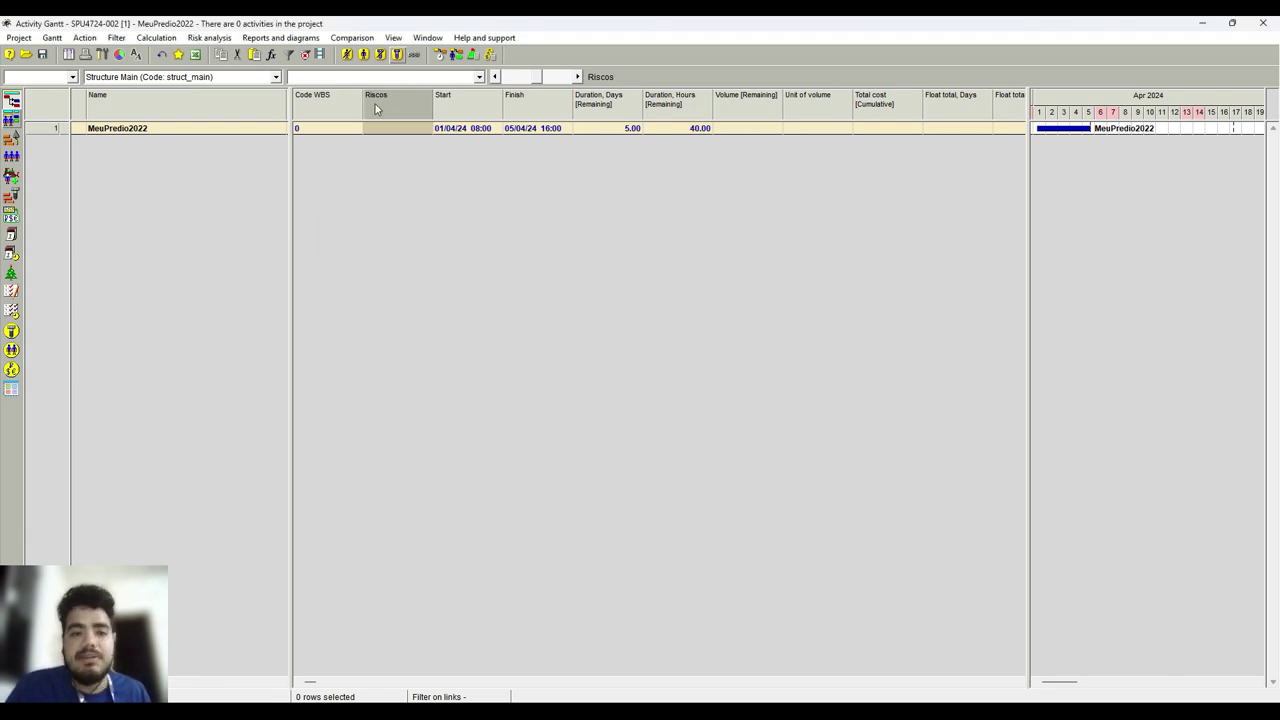
# Hide the Riscos column and locate the field among the user-defined fields available for display.
pyautogui.press('Delete')
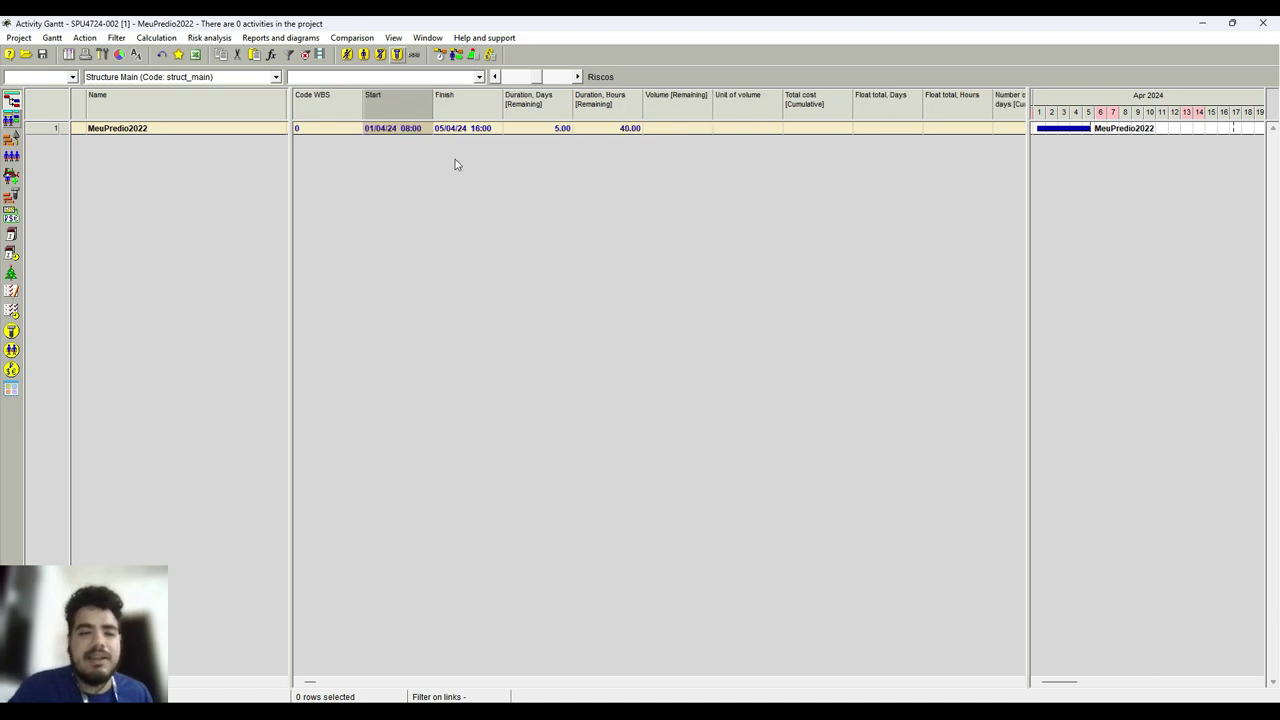
pyautogui.rightClick(396, 104)
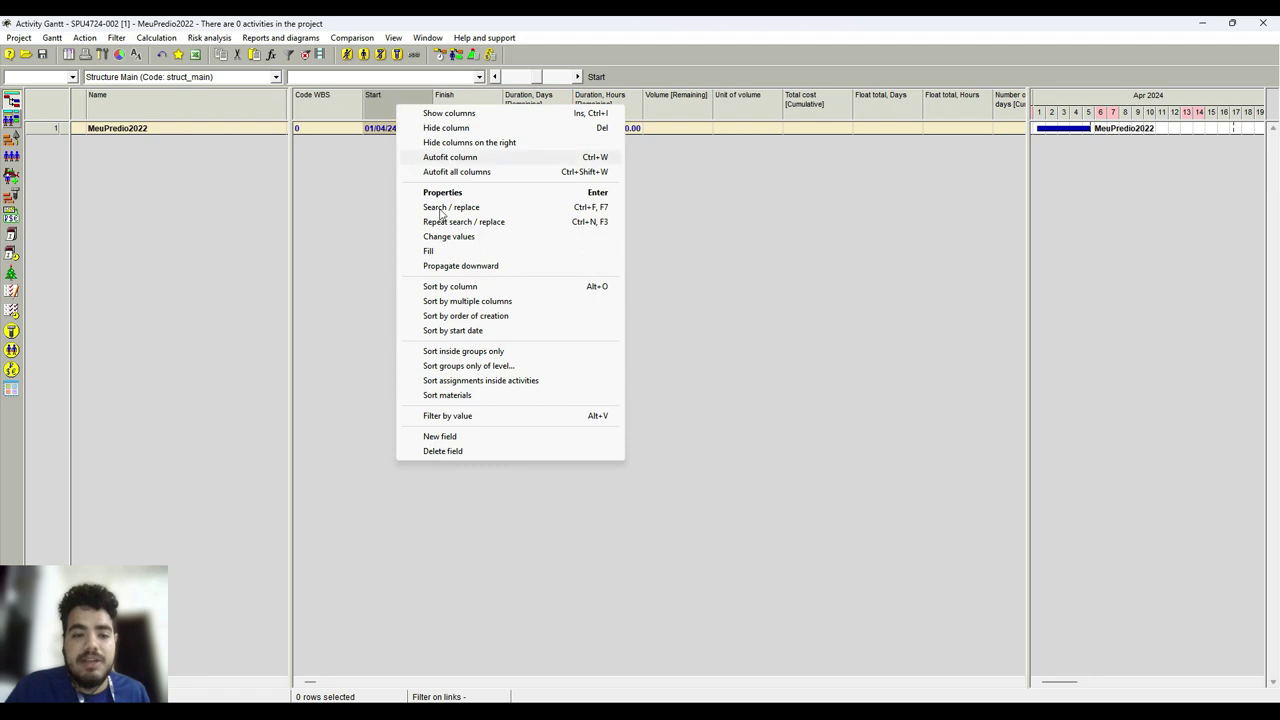
pyautogui.click(464, 116)
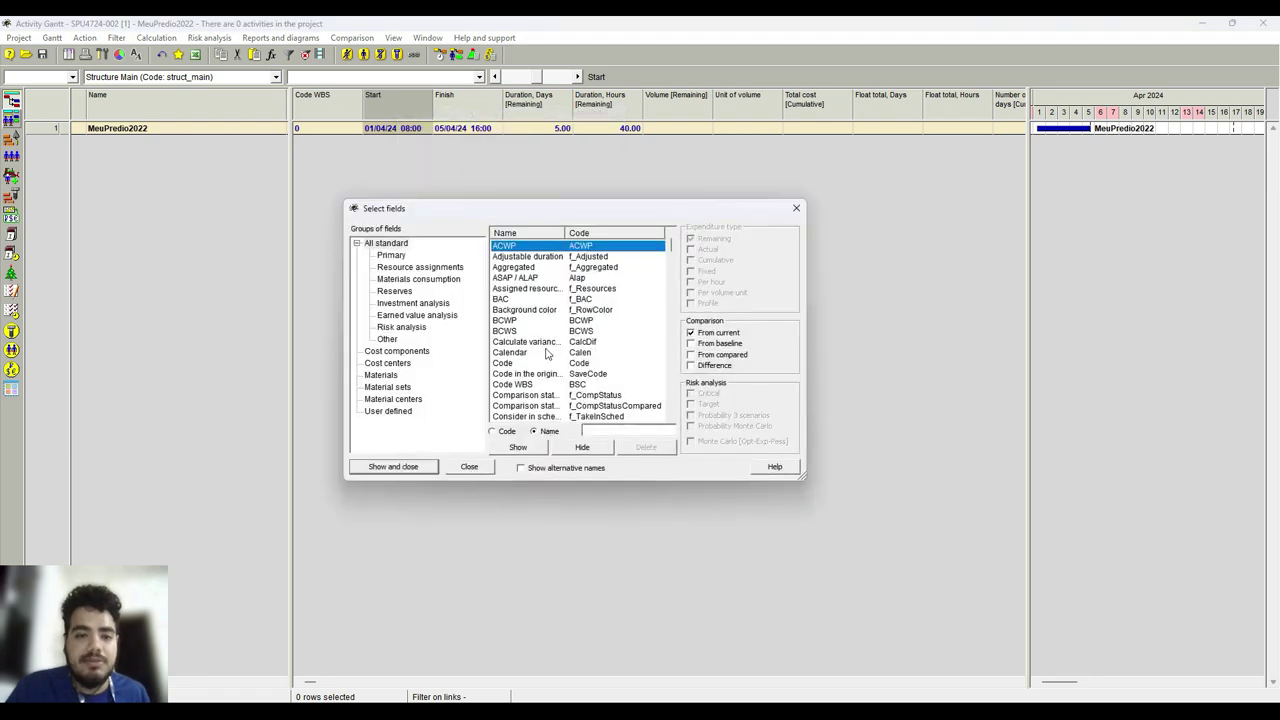
pyautogui.click(390, 411)
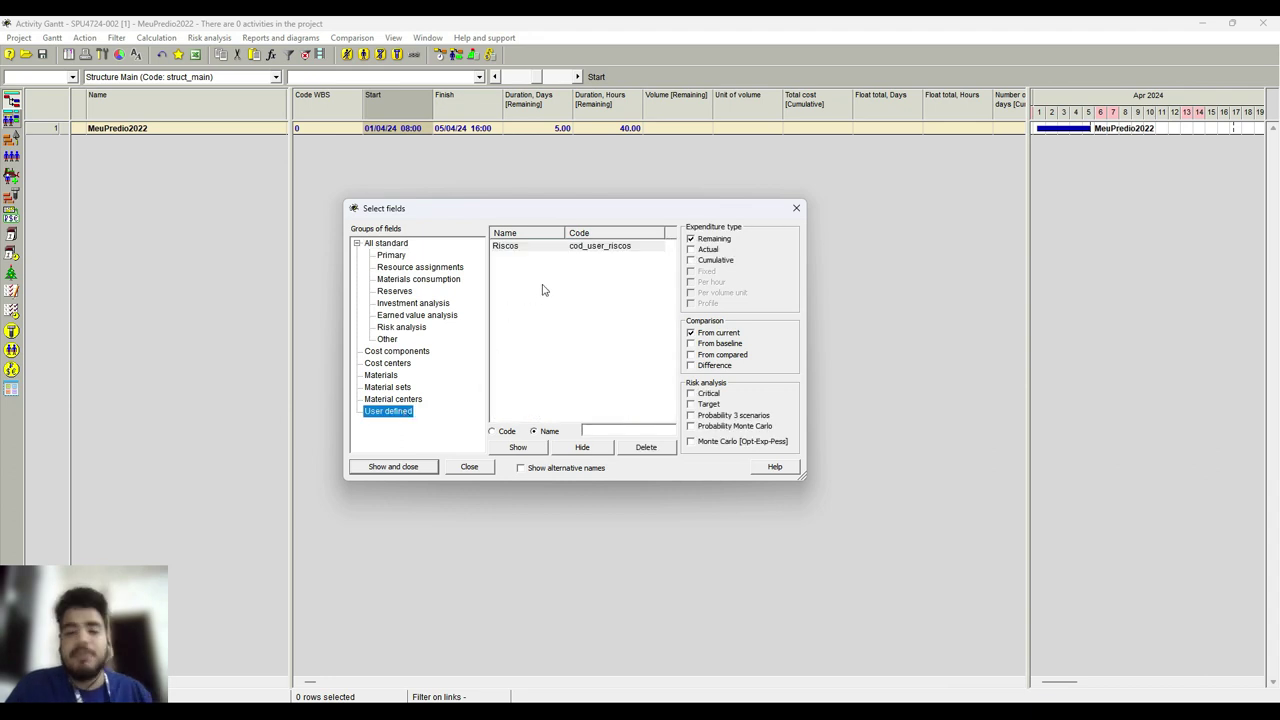
pyautogui.click(545, 248)
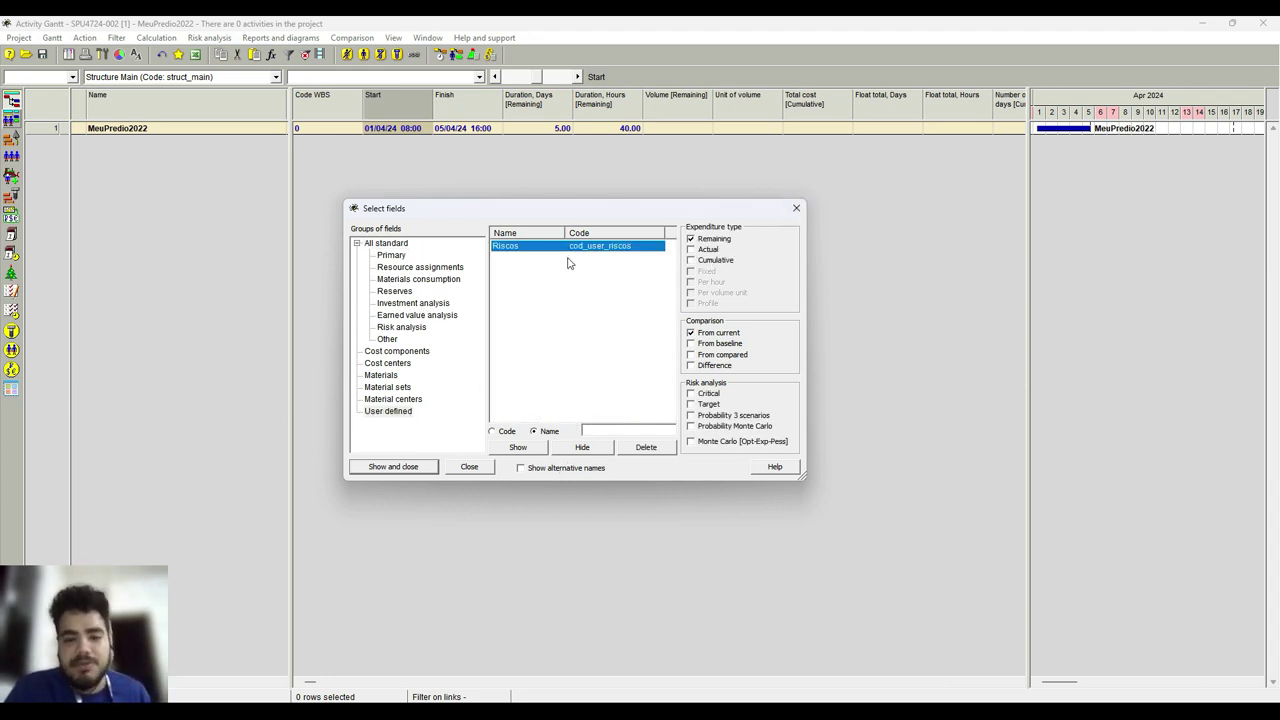
pyautogui.click(796, 208)
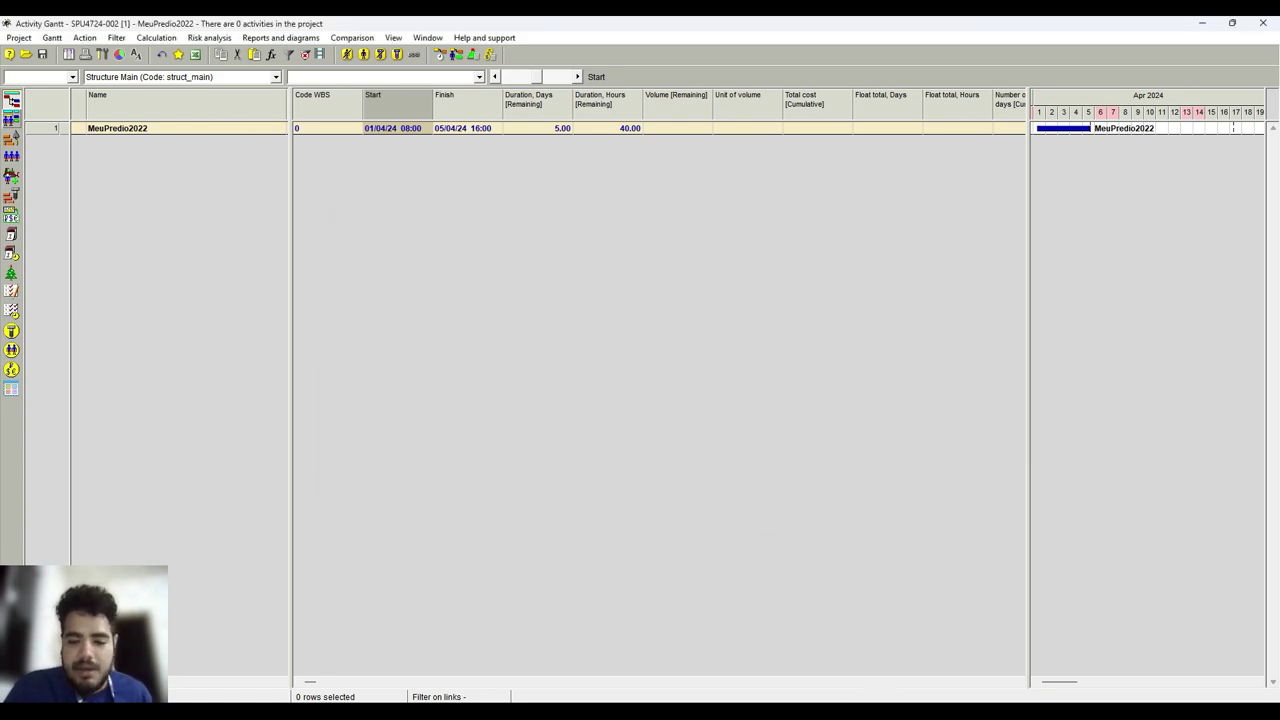
# Switch to the Excel checklist and review the "EAP por Risco e Responsável" structure requirement and its status.
pyautogui.hotkey('alt', 'Tab')
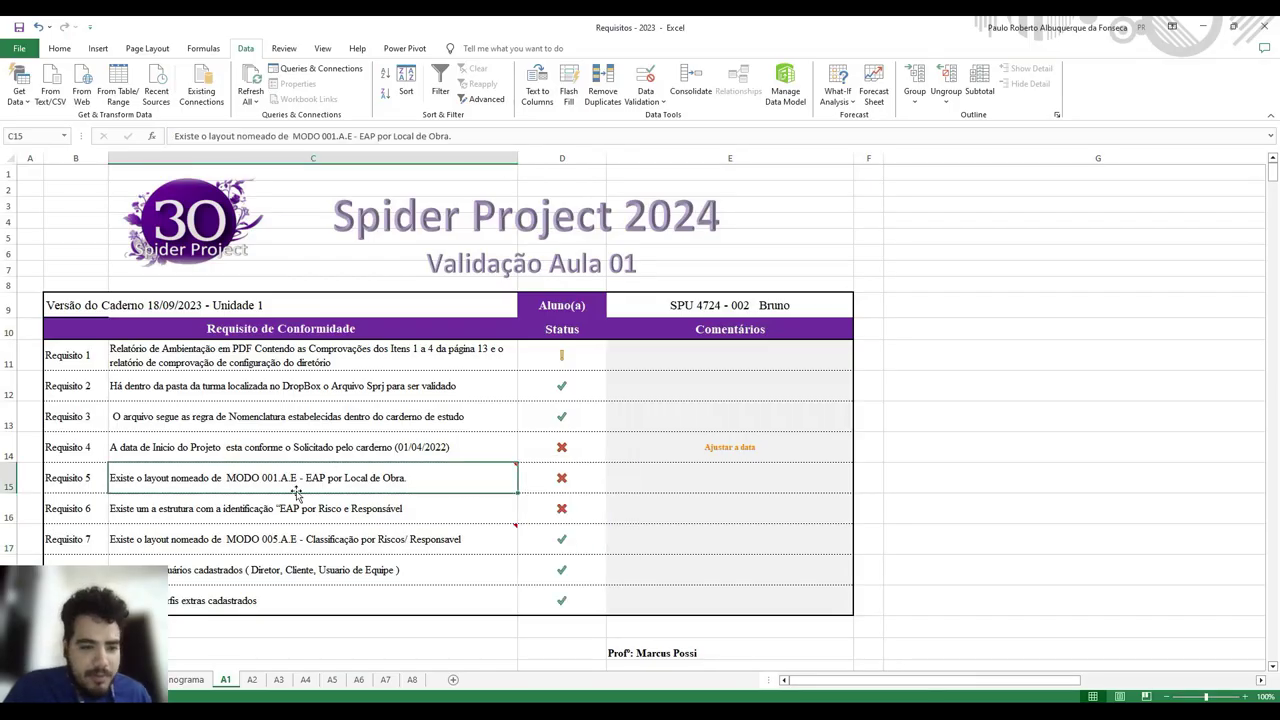
pyautogui.scroll(-3, 296, 490)
pyautogui.click(278, 373)
pyautogui.moveTo(264, 420)
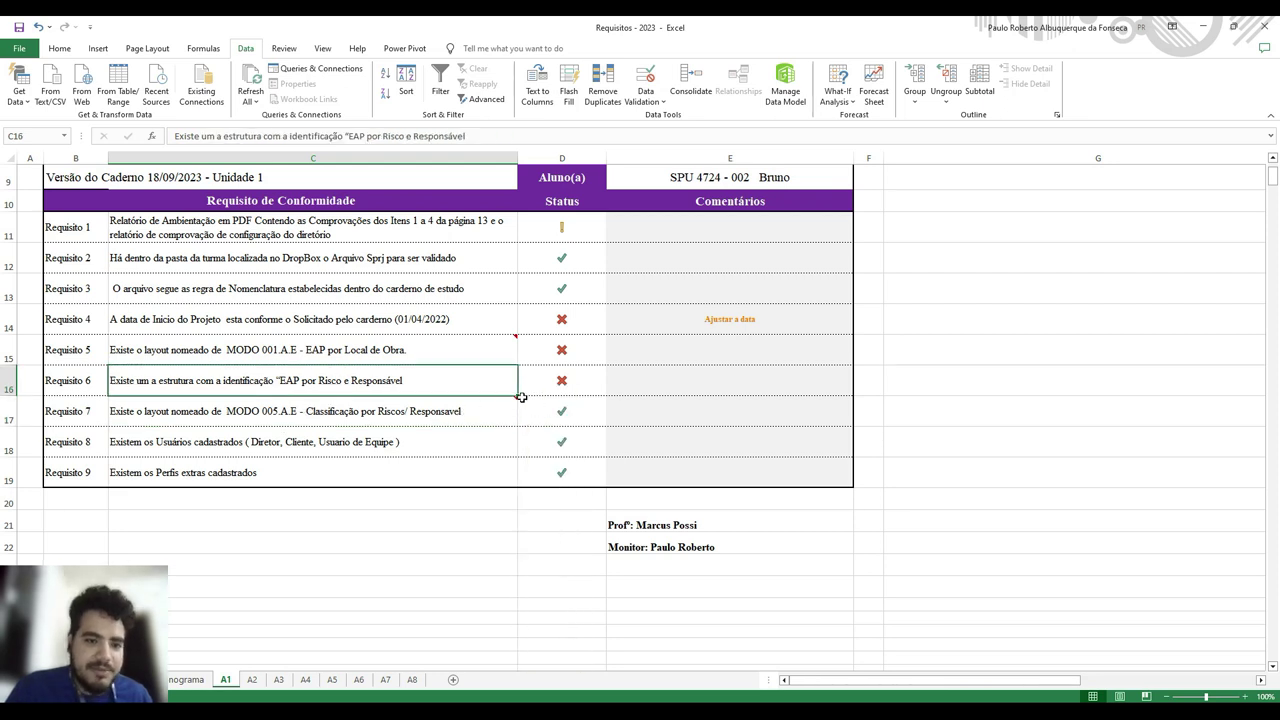
pyautogui.click(559, 394)
# Switch to the course handbook PDF and examine the layout instructions and required field list on pages 29 and 30.
pyautogui.hotkey('alt', 'Tab')
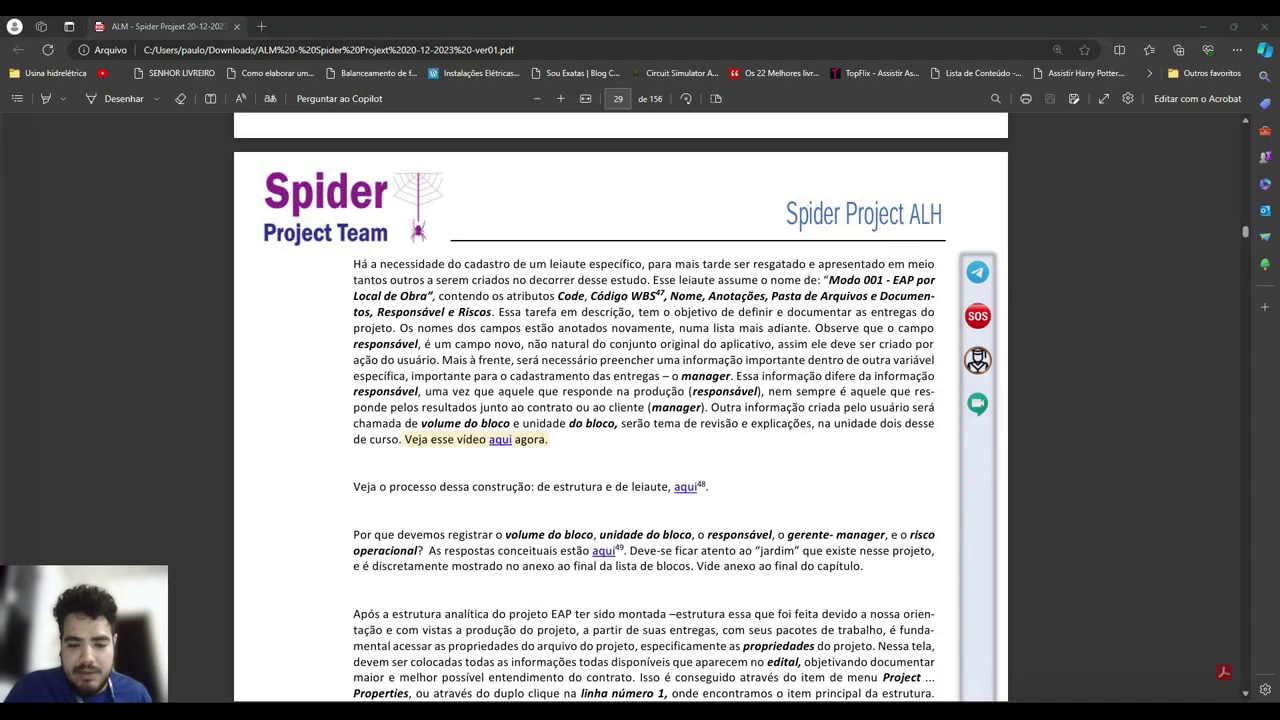
pyautogui.scroll(-3, 655, 395)
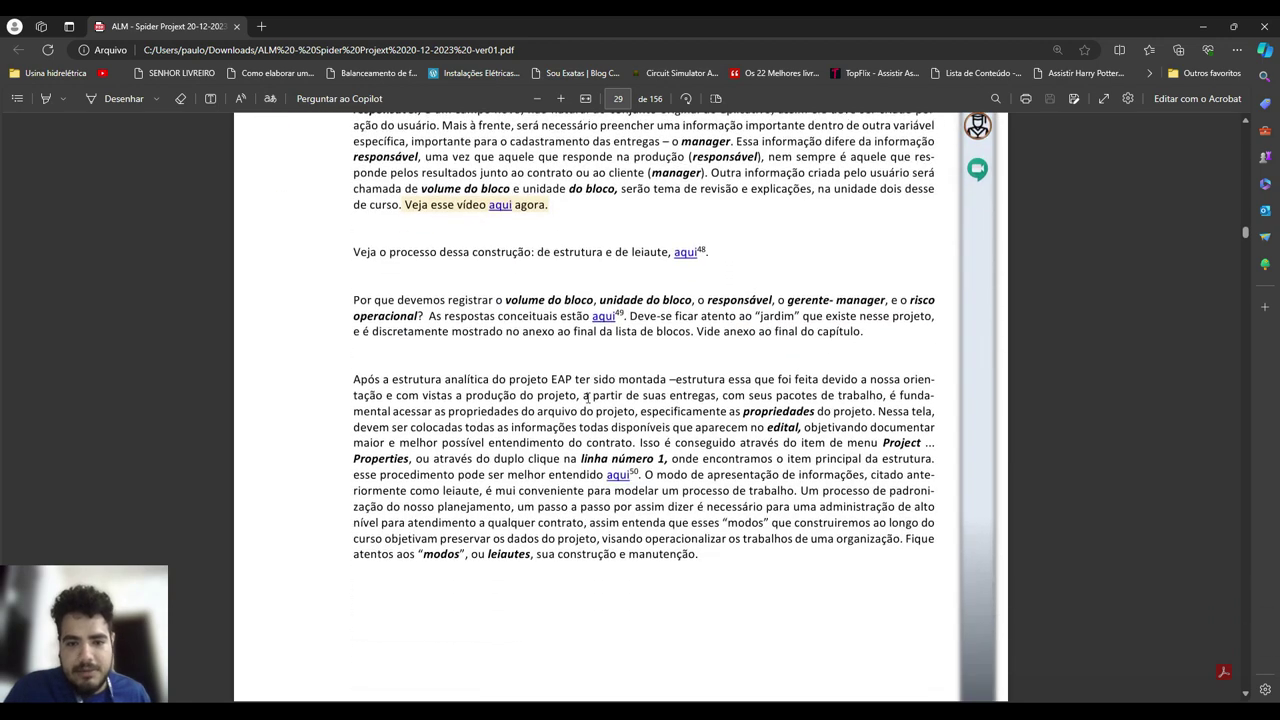
pyautogui.scroll(3, 590, 403)
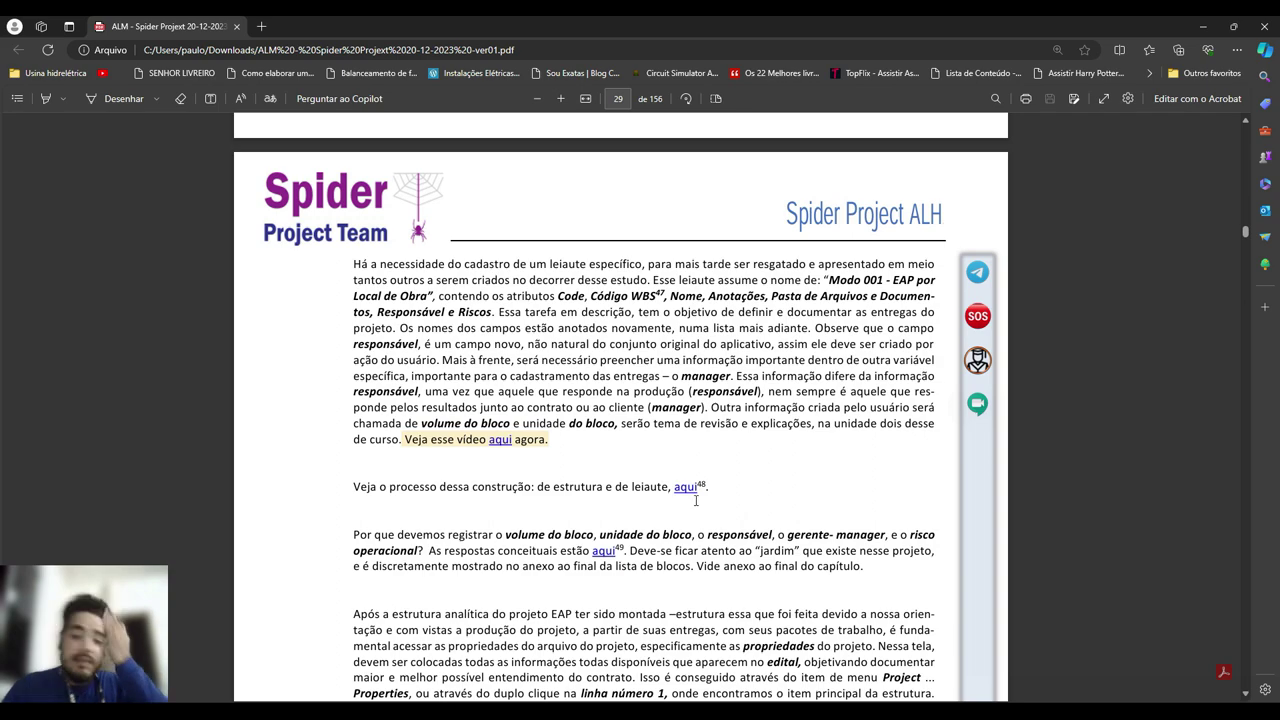
pyautogui.scroll(-6, 632, 471)
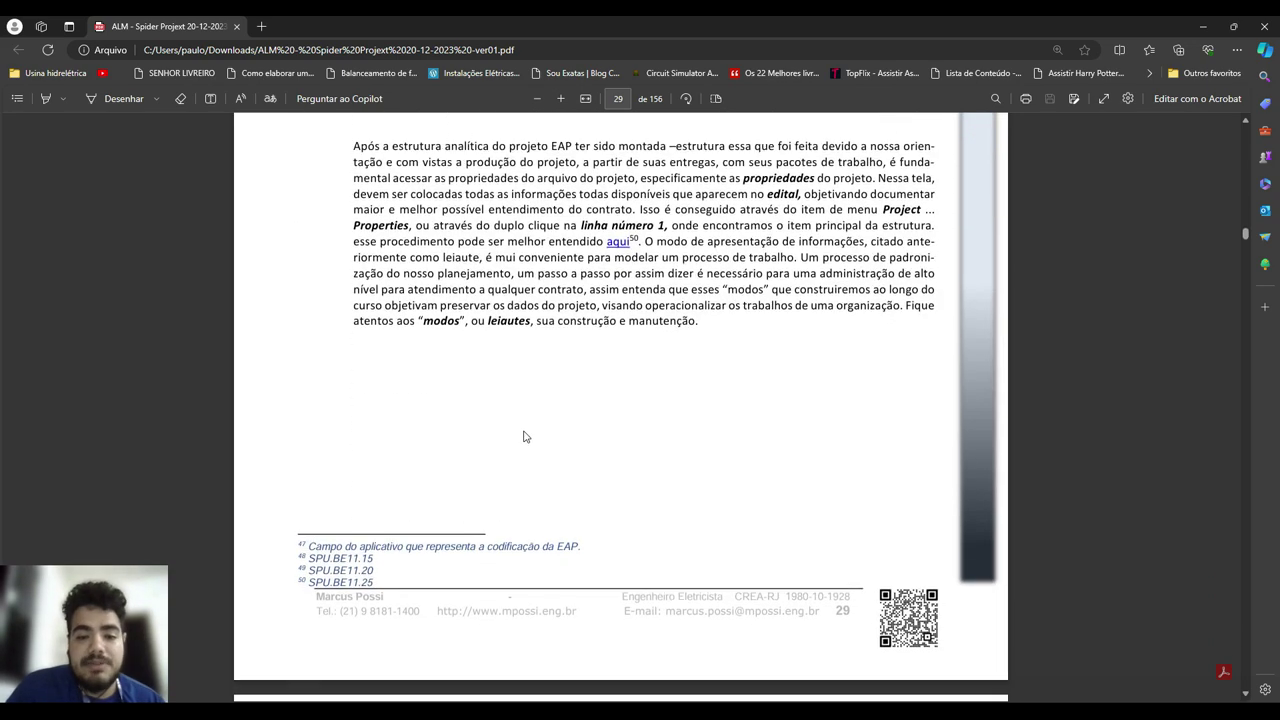
pyautogui.scroll(-5, 530, 437)
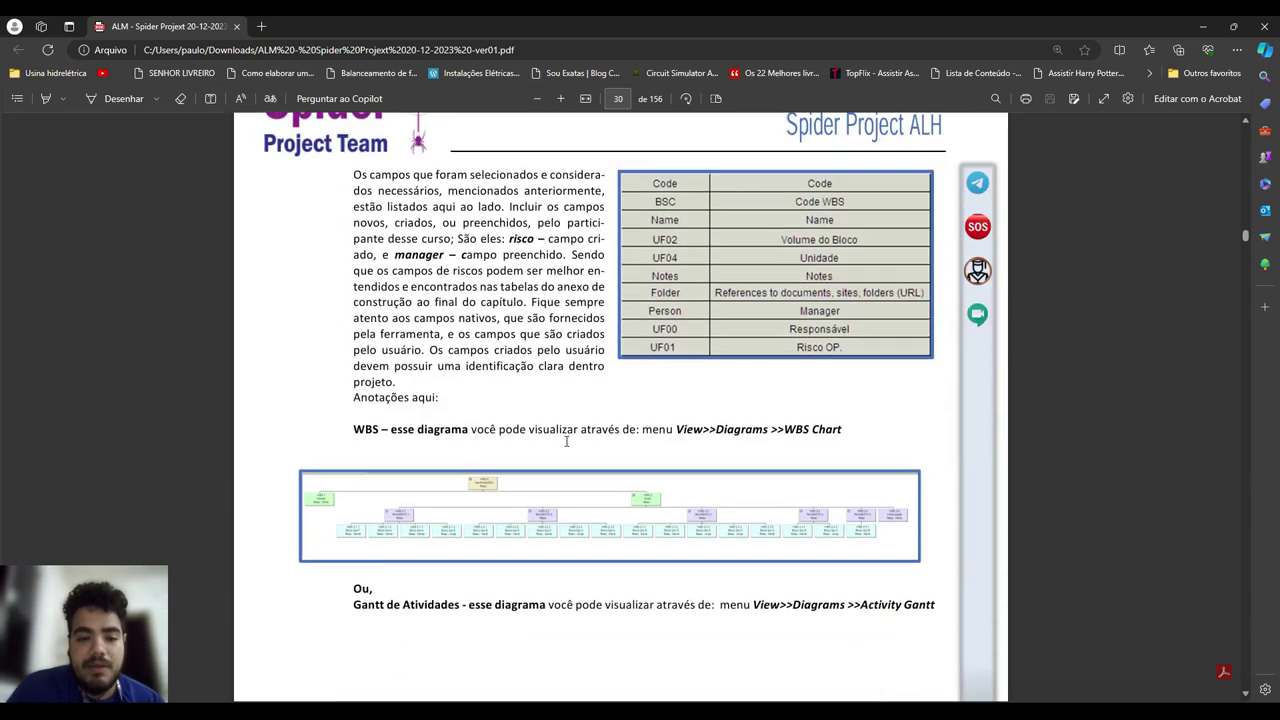
pyautogui.scroll(2, 567, 440)
pyautogui.scroll(10, 567, 440)
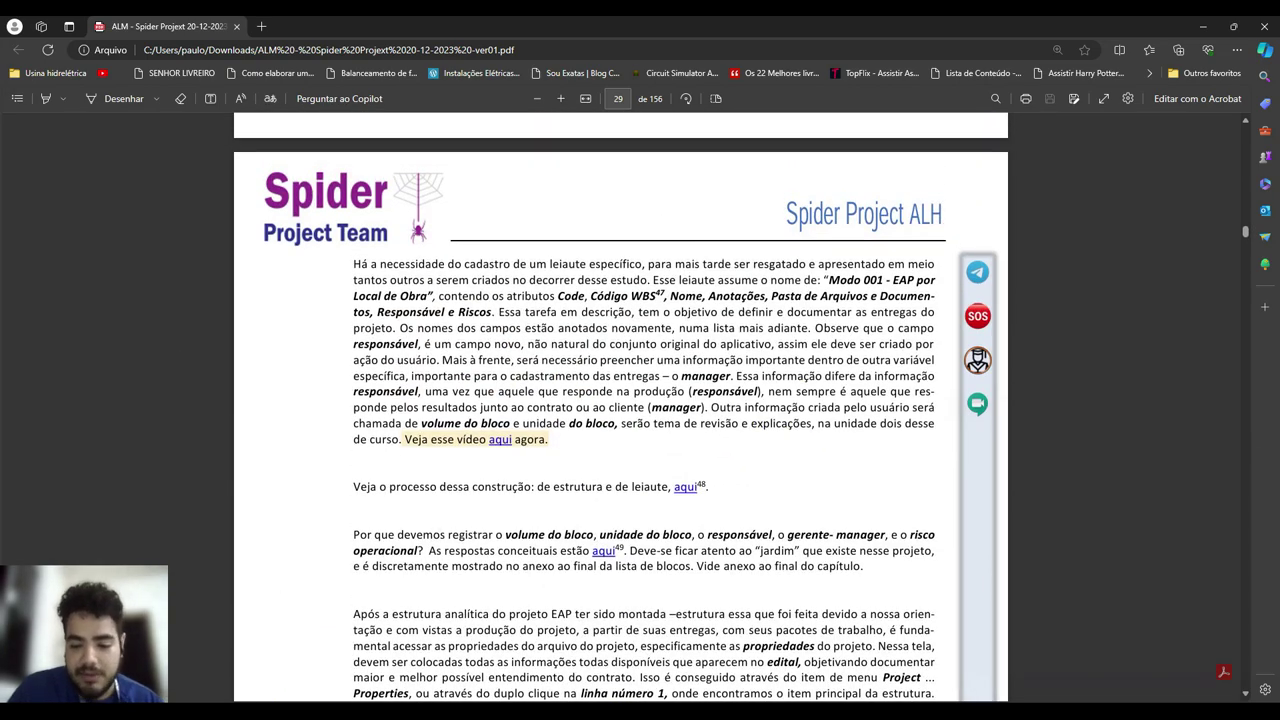
# Switch back to the Excel checklist and review Requisito 7's MODO 005.A.E layout alongside the field list in Requisito 5's comment.
pyautogui.moveTo(831, 716)
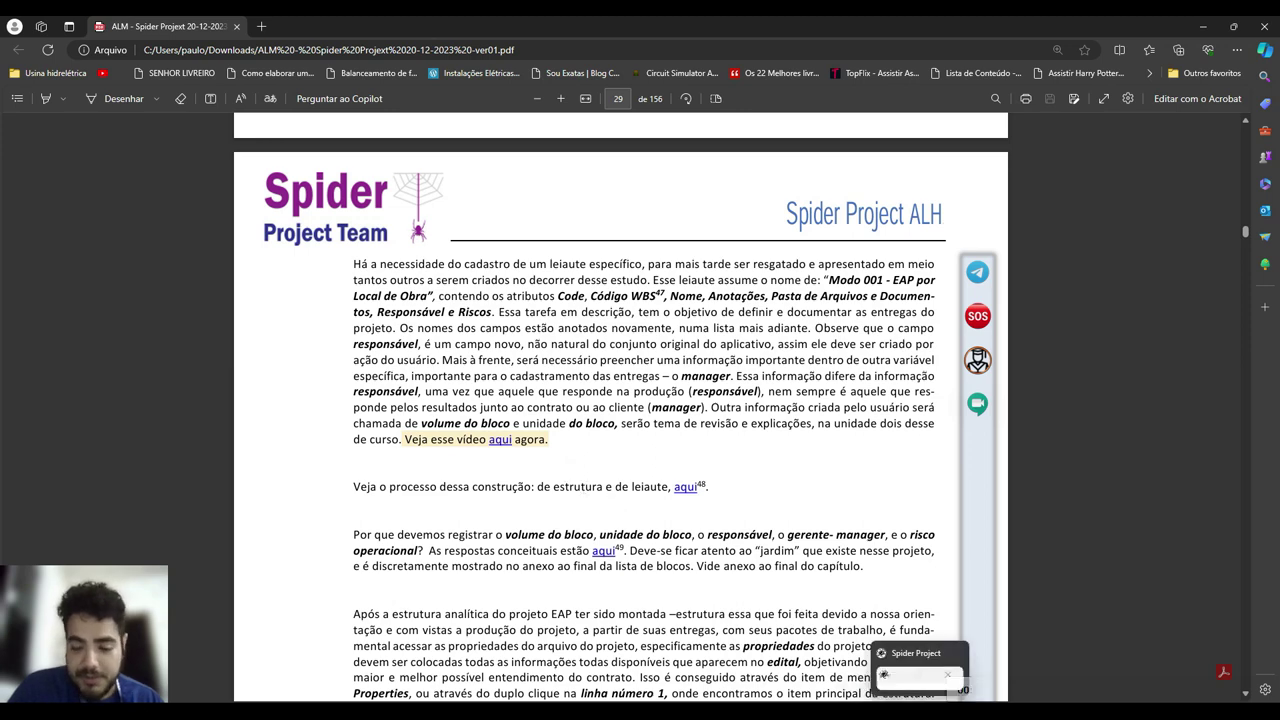
pyautogui.hotkey('alt', 'Tab')
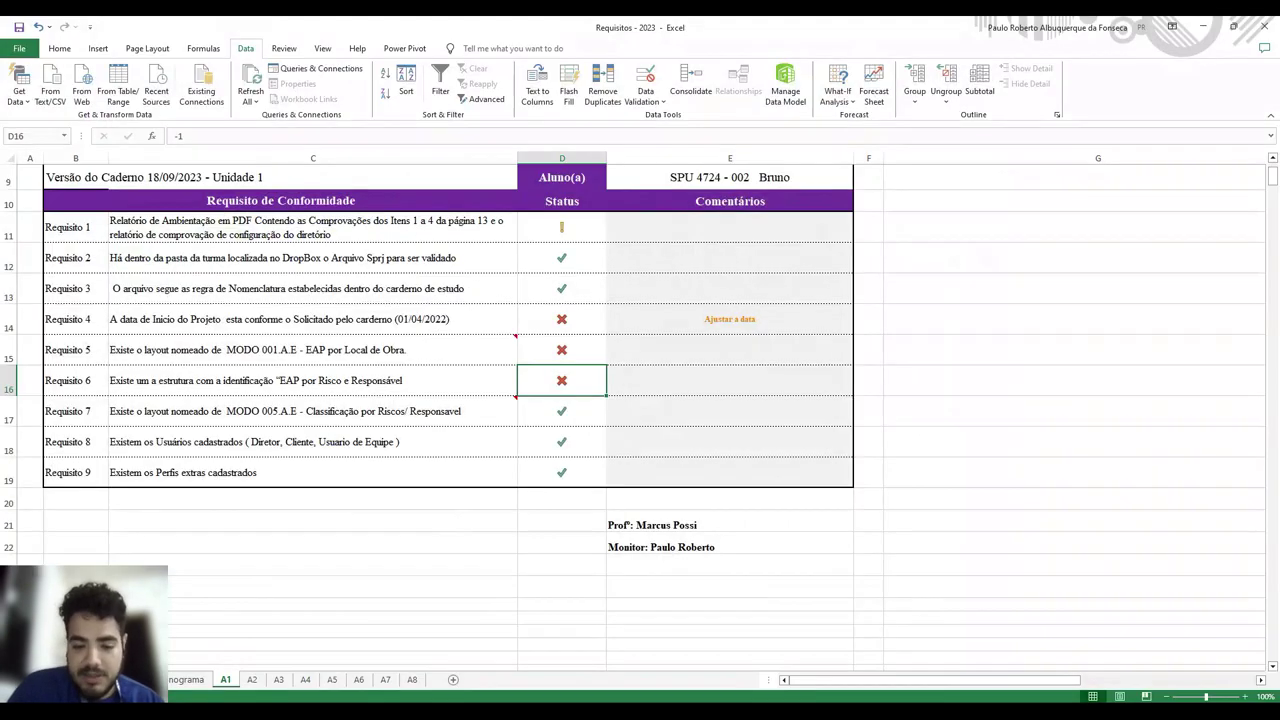
pyautogui.click(362, 414)
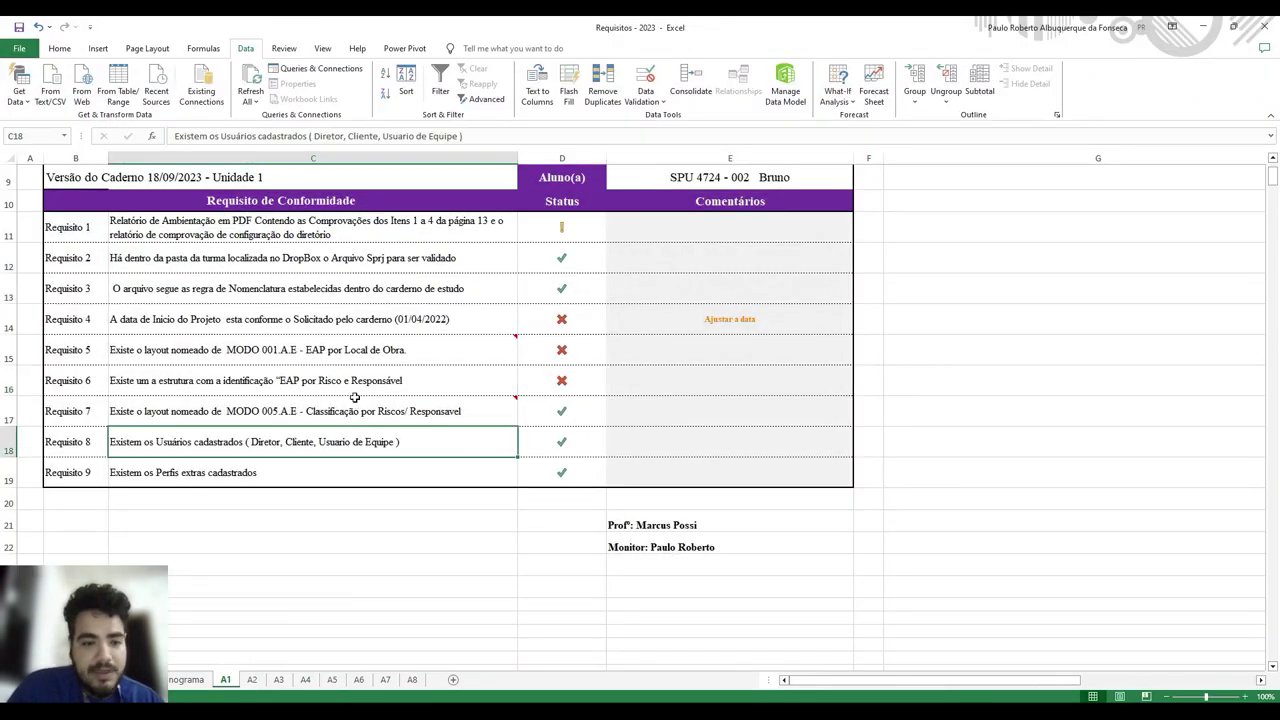
pyautogui.click(277, 438)
pyautogui.click(255, 418)
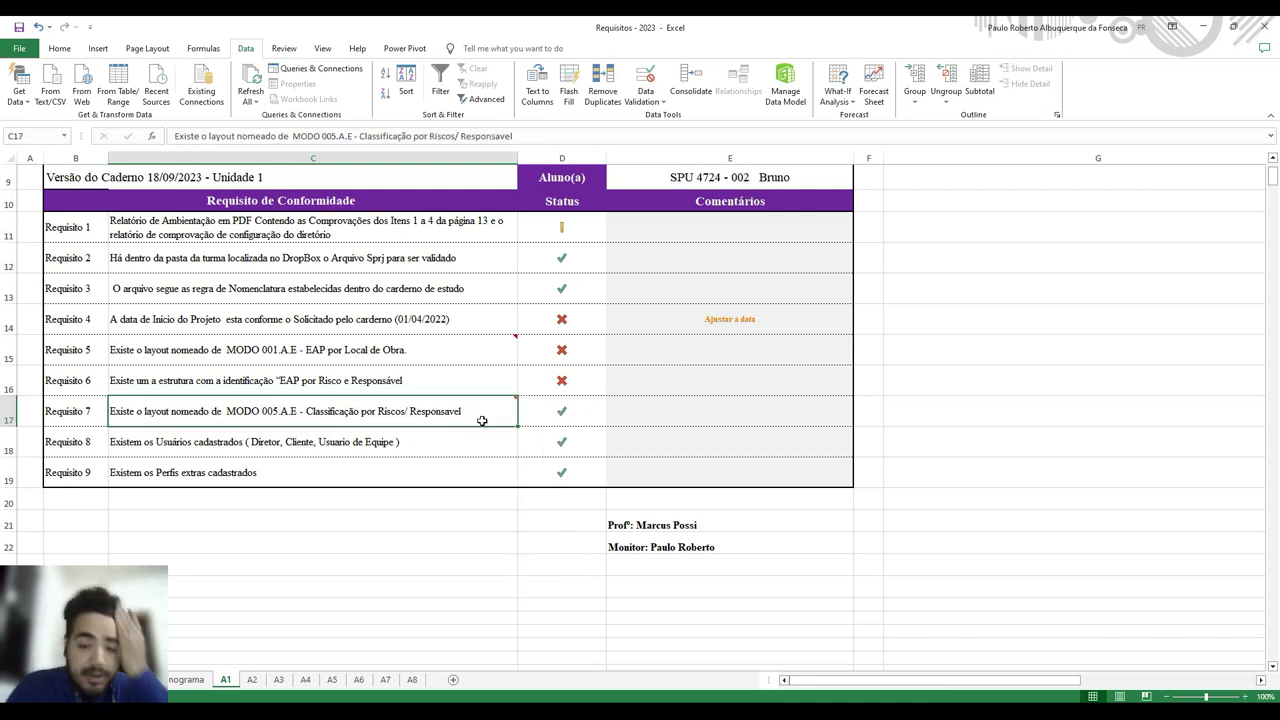
pyautogui.click(300, 352)
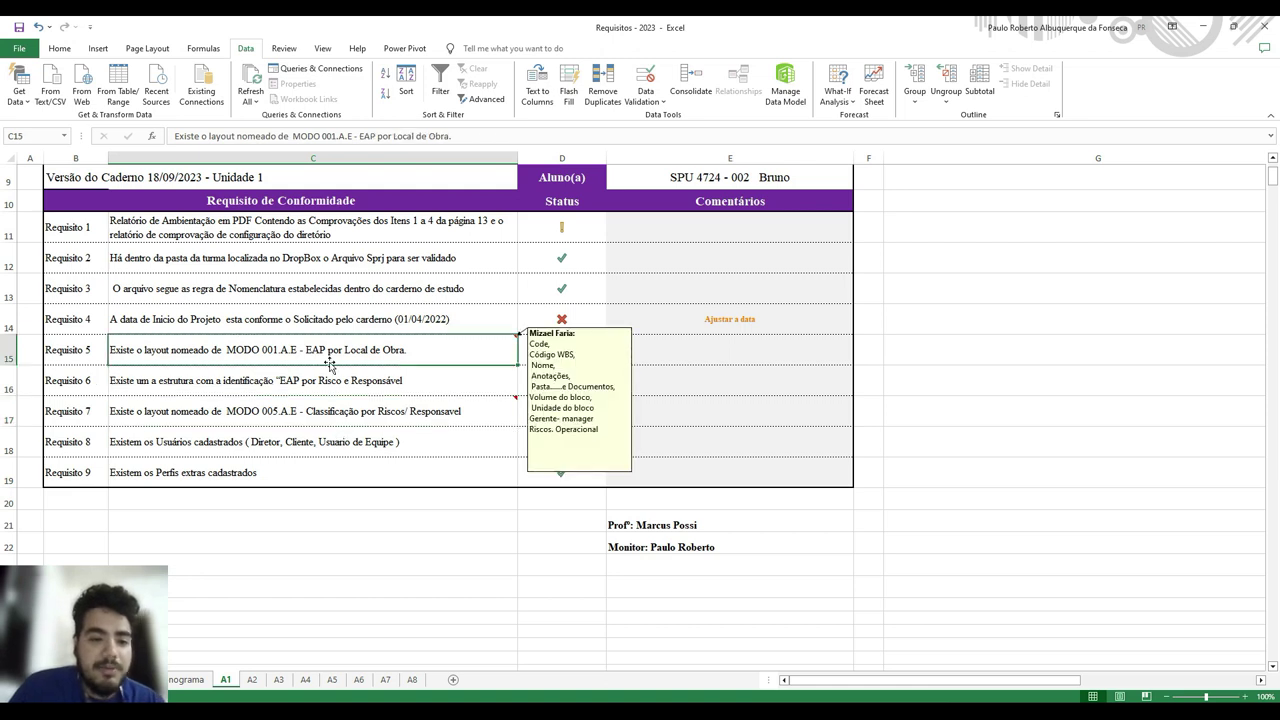
pyautogui.moveTo(345, 352)
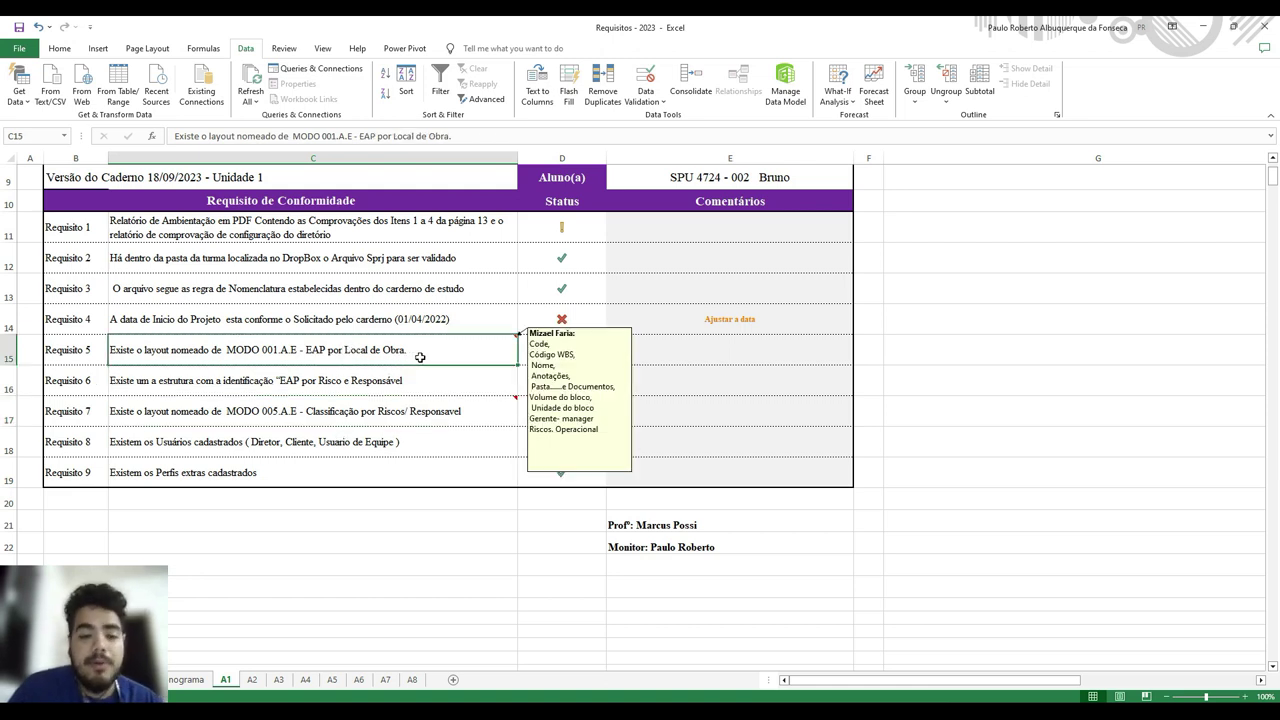
pyautogui.click(415, 440)
pyautogui.click(410, 408)
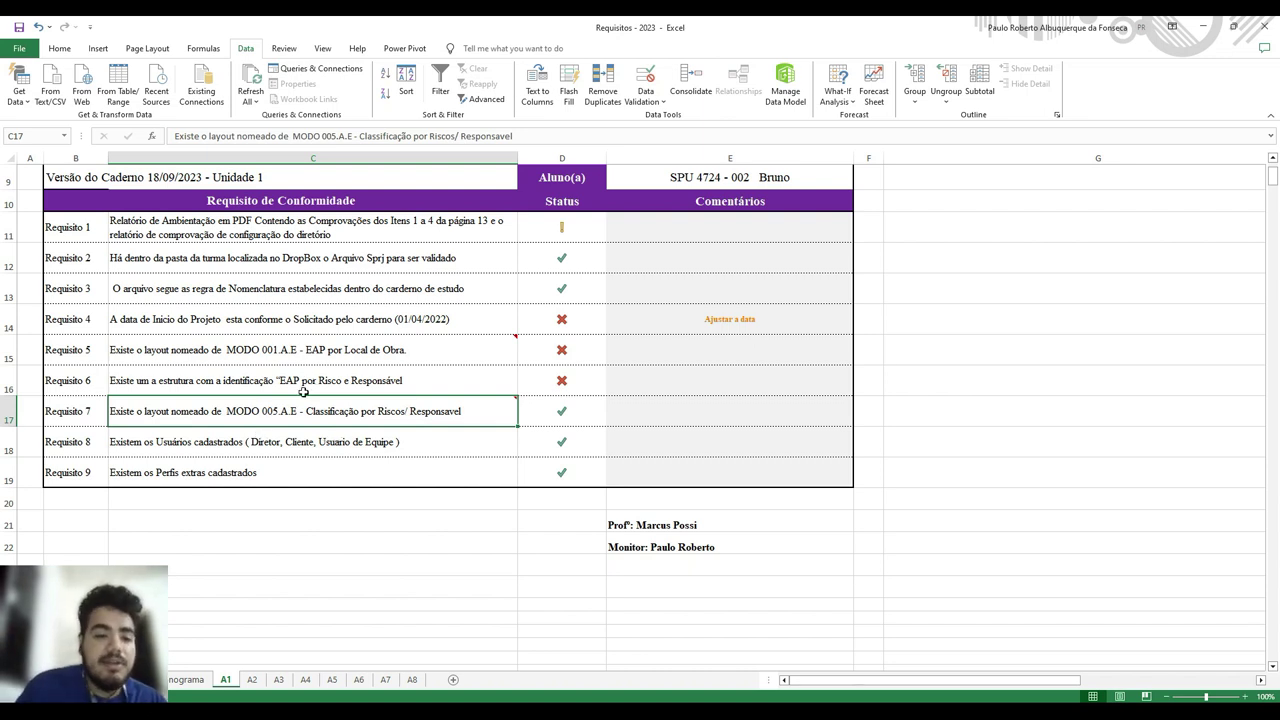
# Switch to the course handbook PDF and recheck the layout instructions on page 29 against the field list on page 30.
pyautogui.moveTo(437, 427)
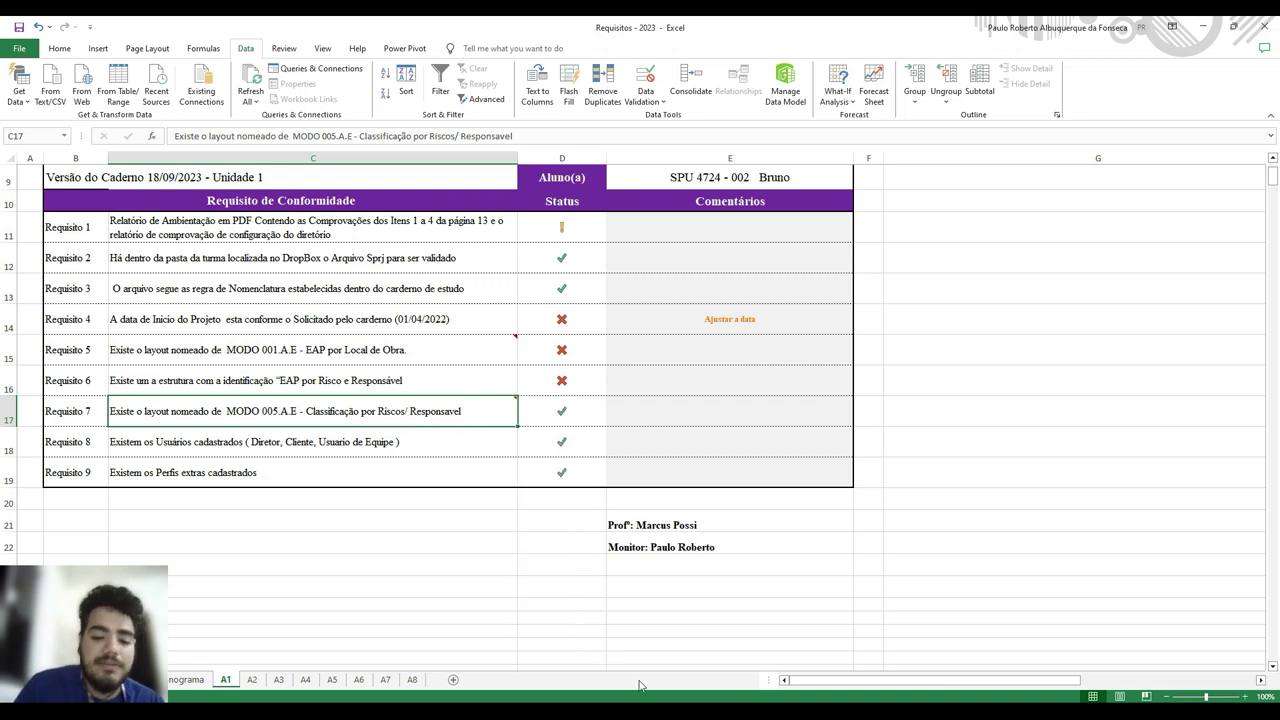
pyautogui.hotkey('alt', 'Tab')
pyautogui.scroll(-5, 505, 483)
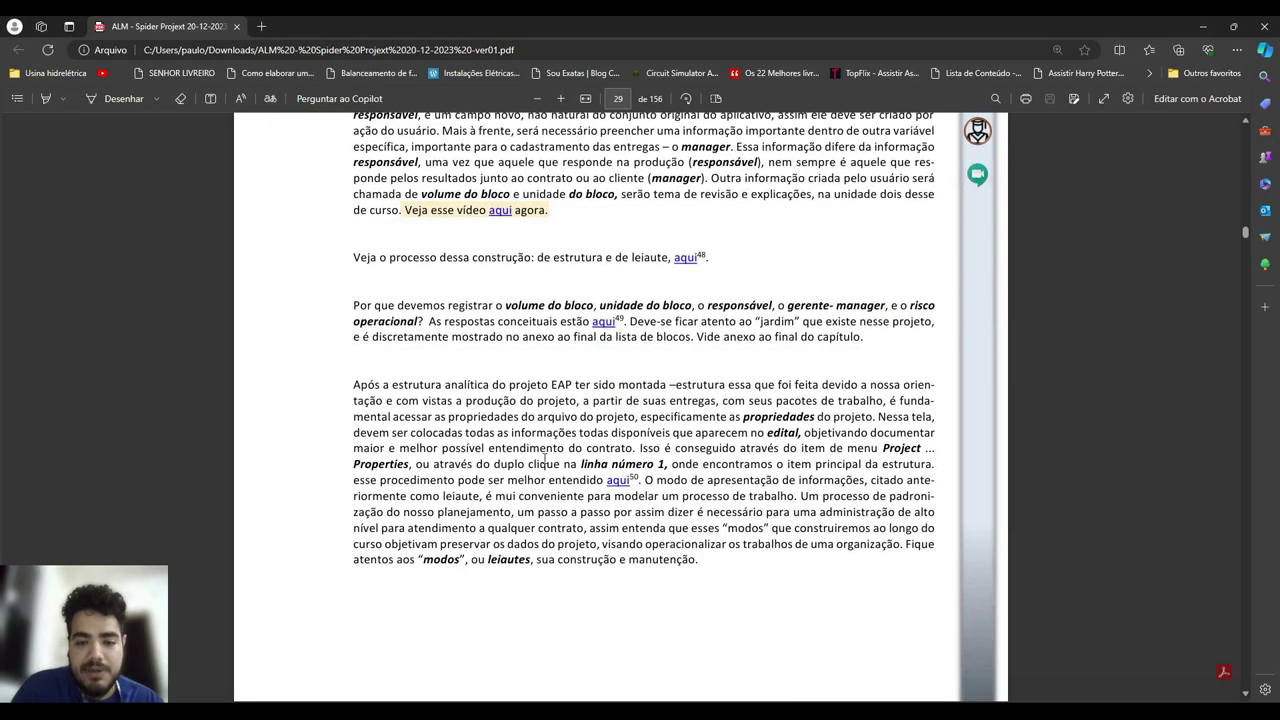
pyautogui.scroll(-8, 506, 437)
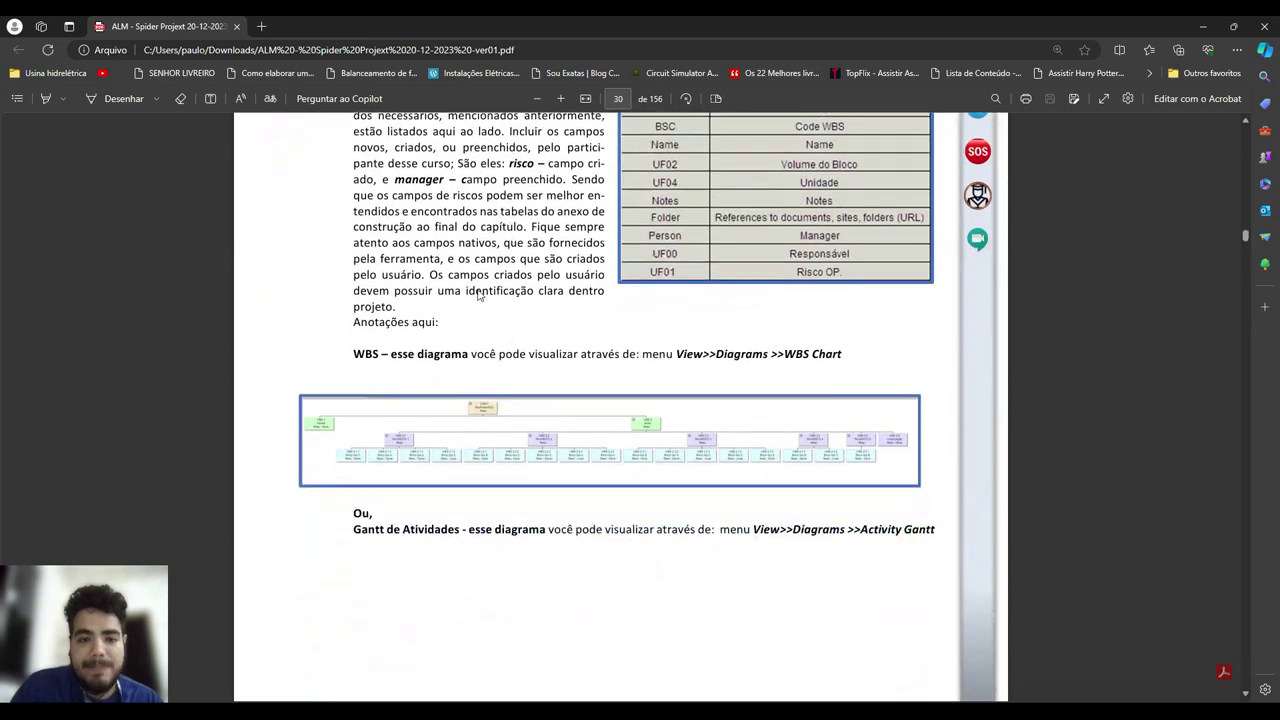
pyautogui.scroll(3, 765, 362)
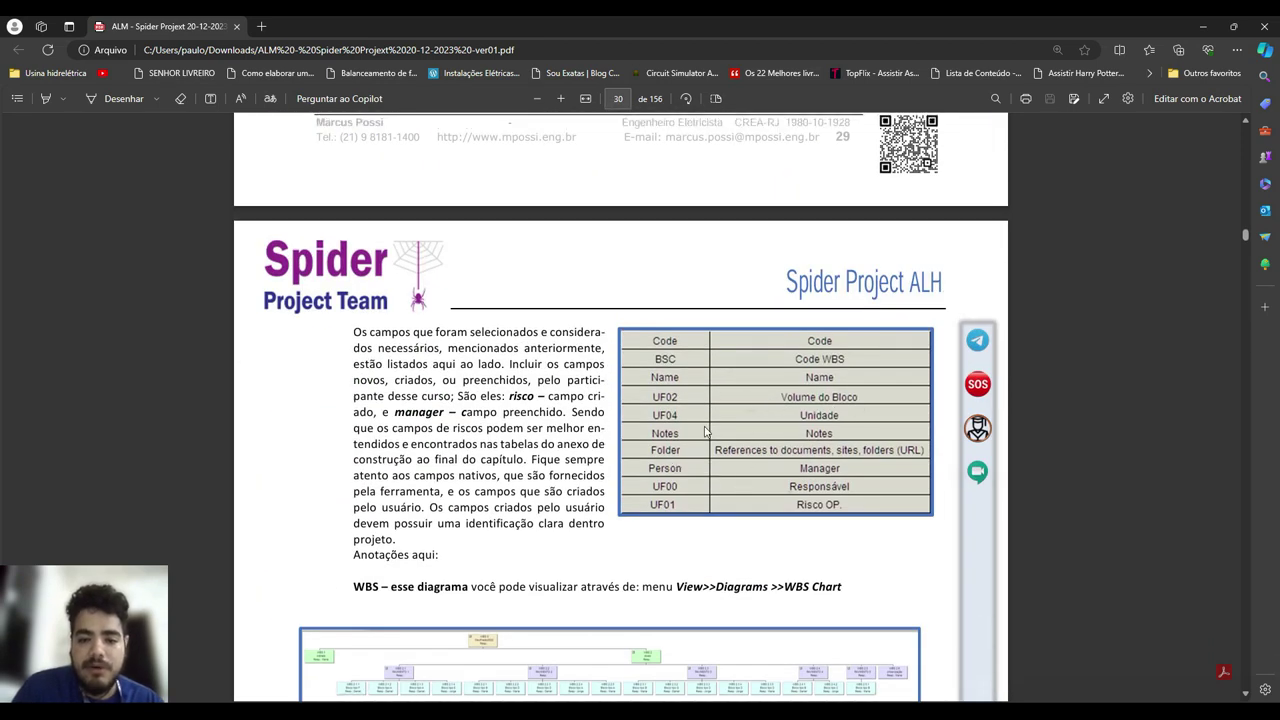
pyautogui.scroll(6, 608, 434)
pyautogui.scroll(6, 760, 506)
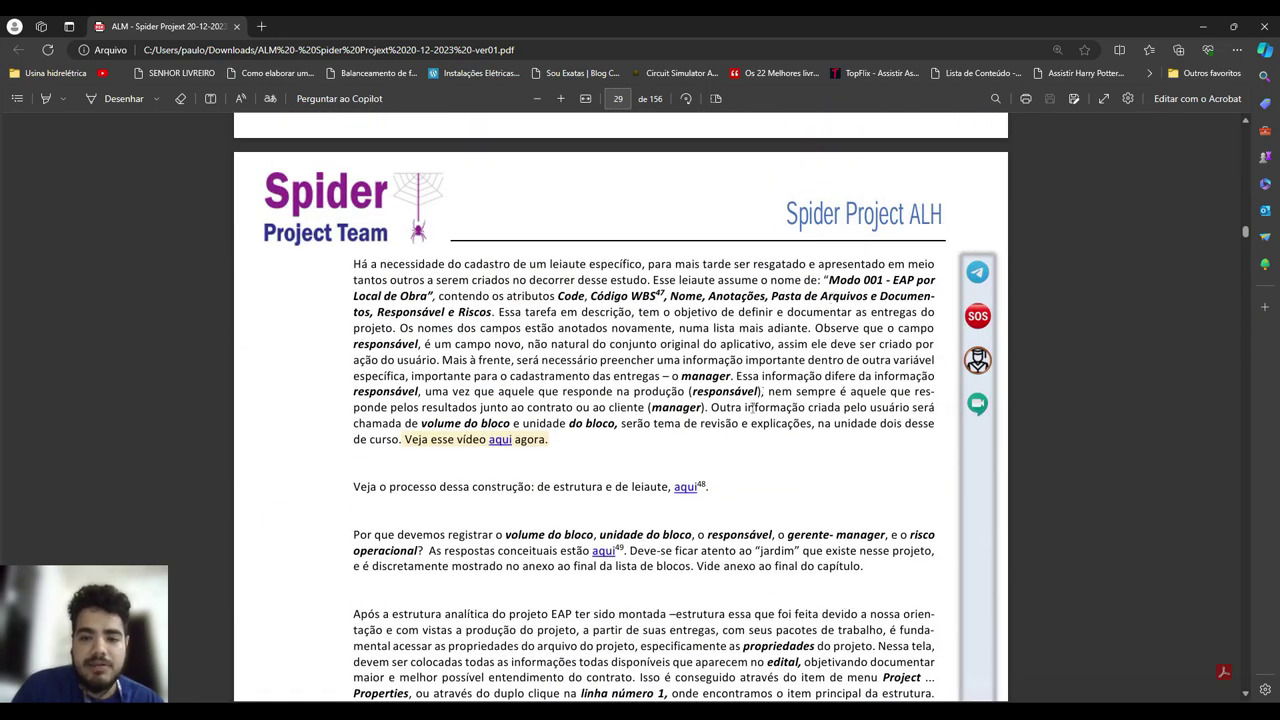
# Examine the handbook's users and access rights instructions on page 32 and the required users and profiles on page 33.
pyautogui.scroll(-20, 749, 407)
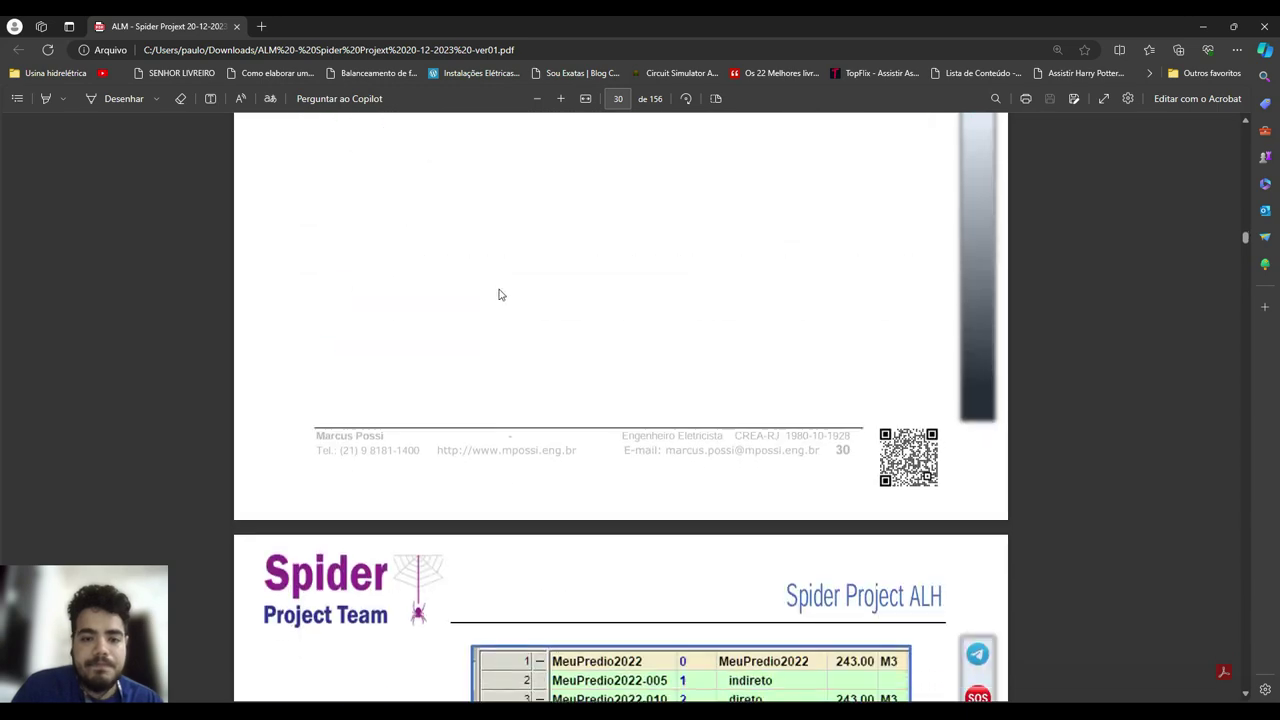
pyautogui.scroll(-20, 501, 294)
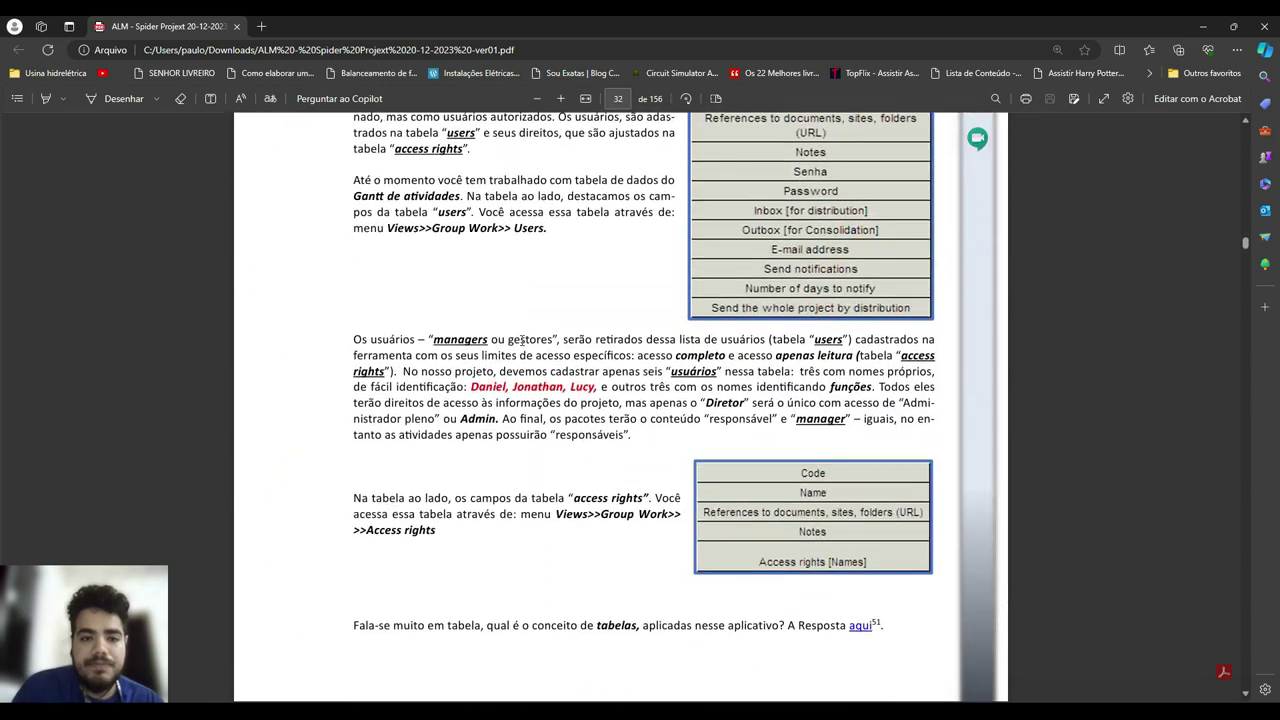
pyautogui.scroll(3, 521, 340)
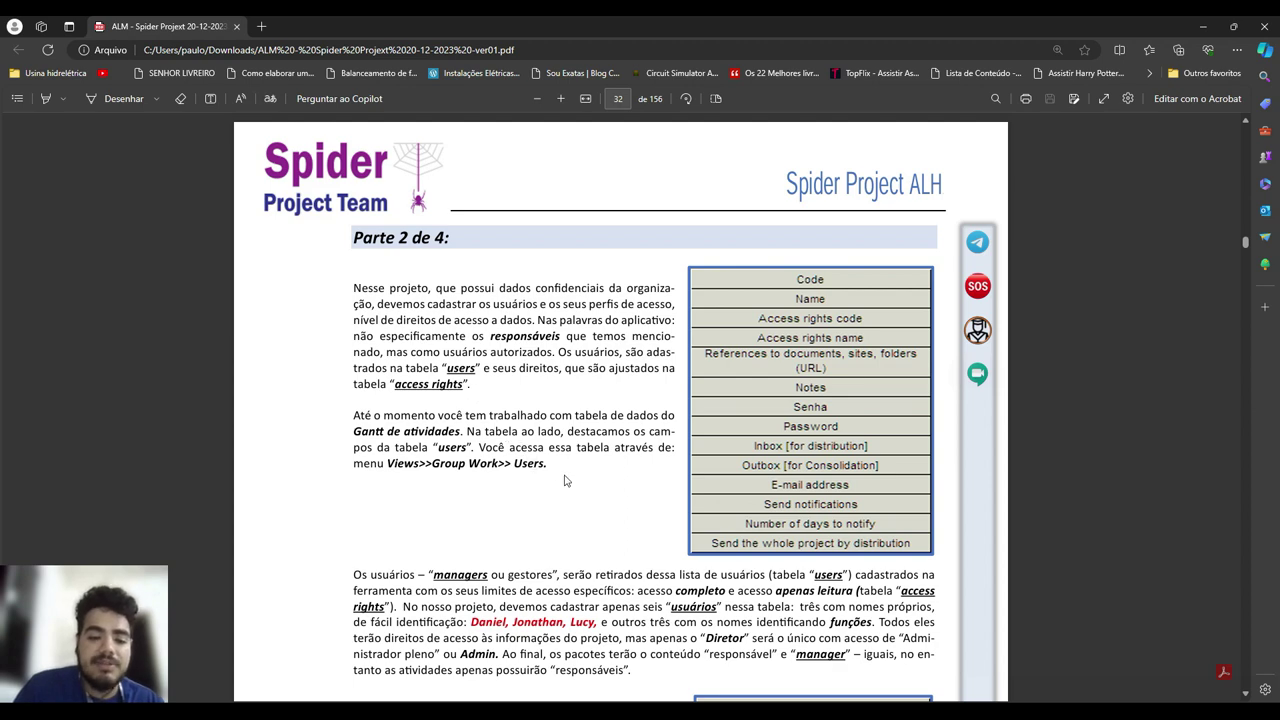
pyautogui.scroll(-2, 564, 481)
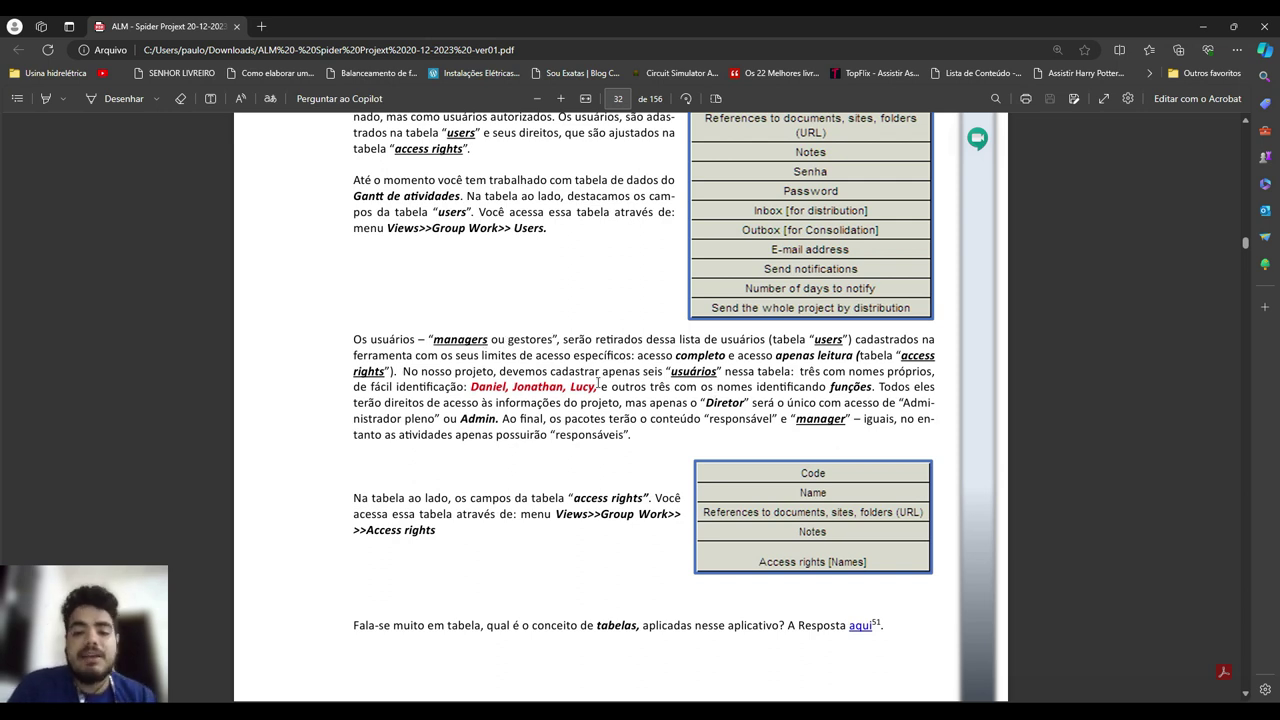
pyautogui.scroll(-3, 548, 404)
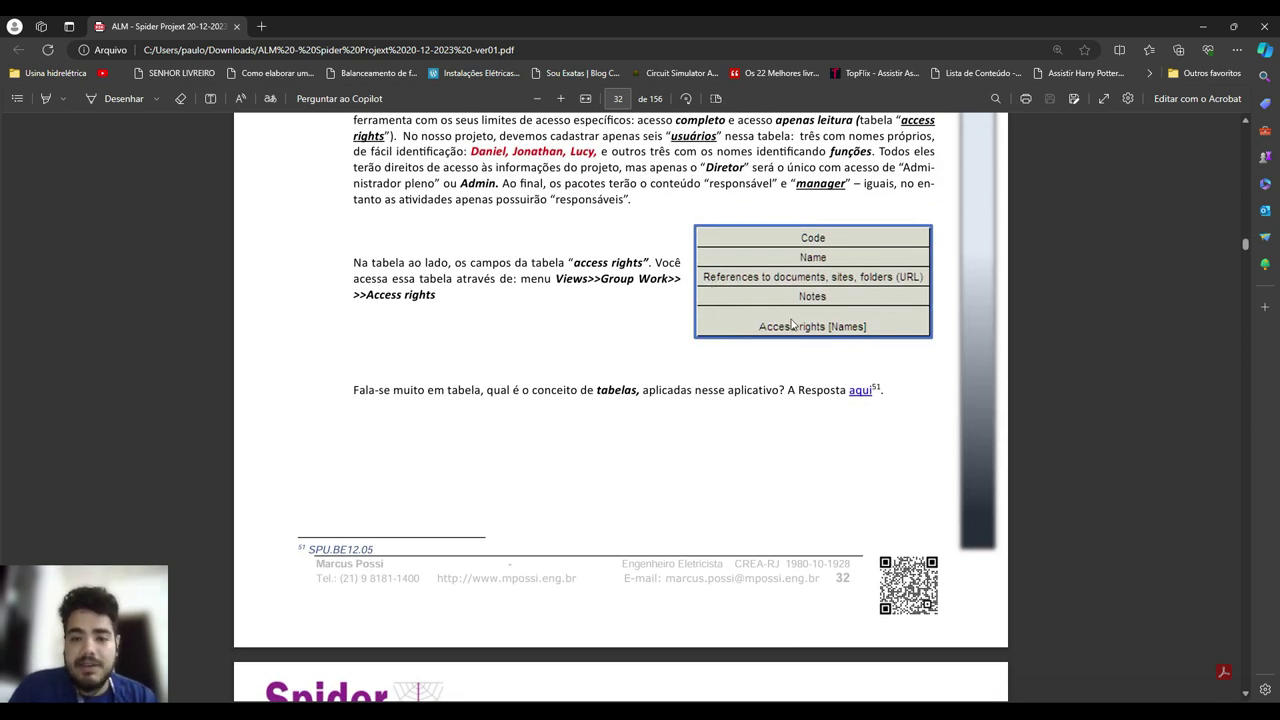
pyautogui.scroll(3, 795, 325)
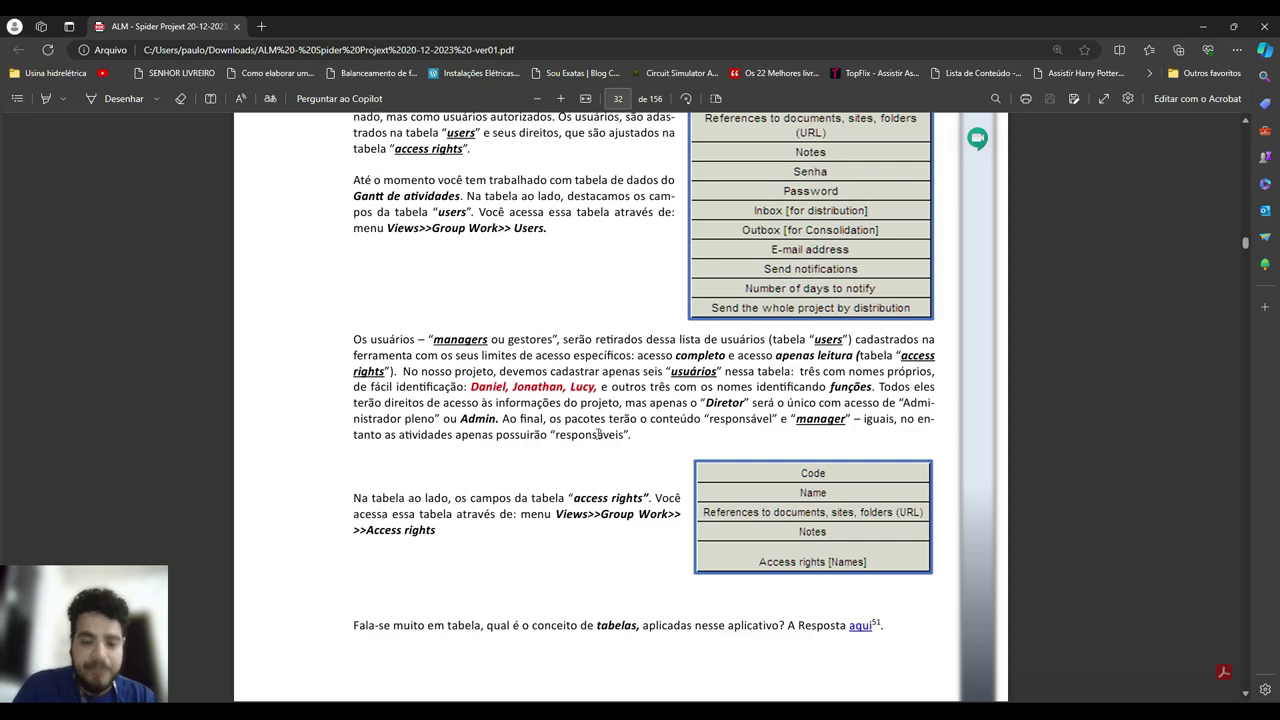
pyautogui.scroll(-15, 598, 434)
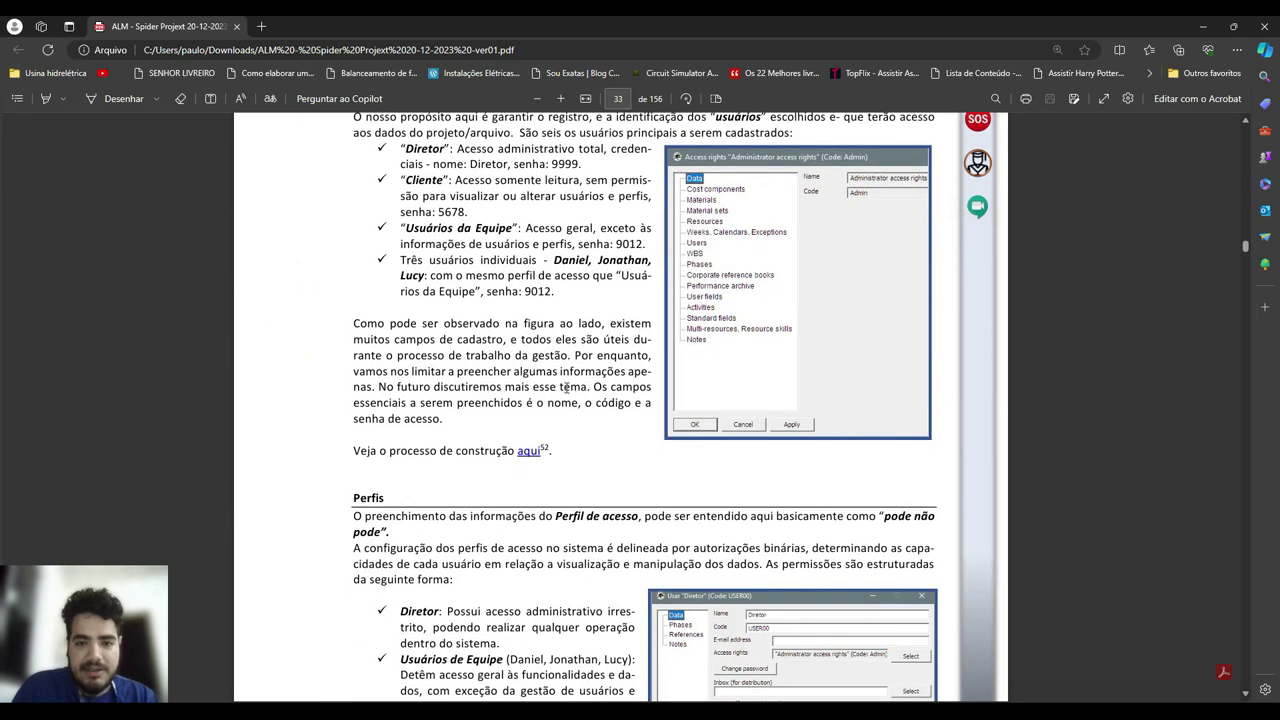
pyautogui.scroll(3, 548, 428)
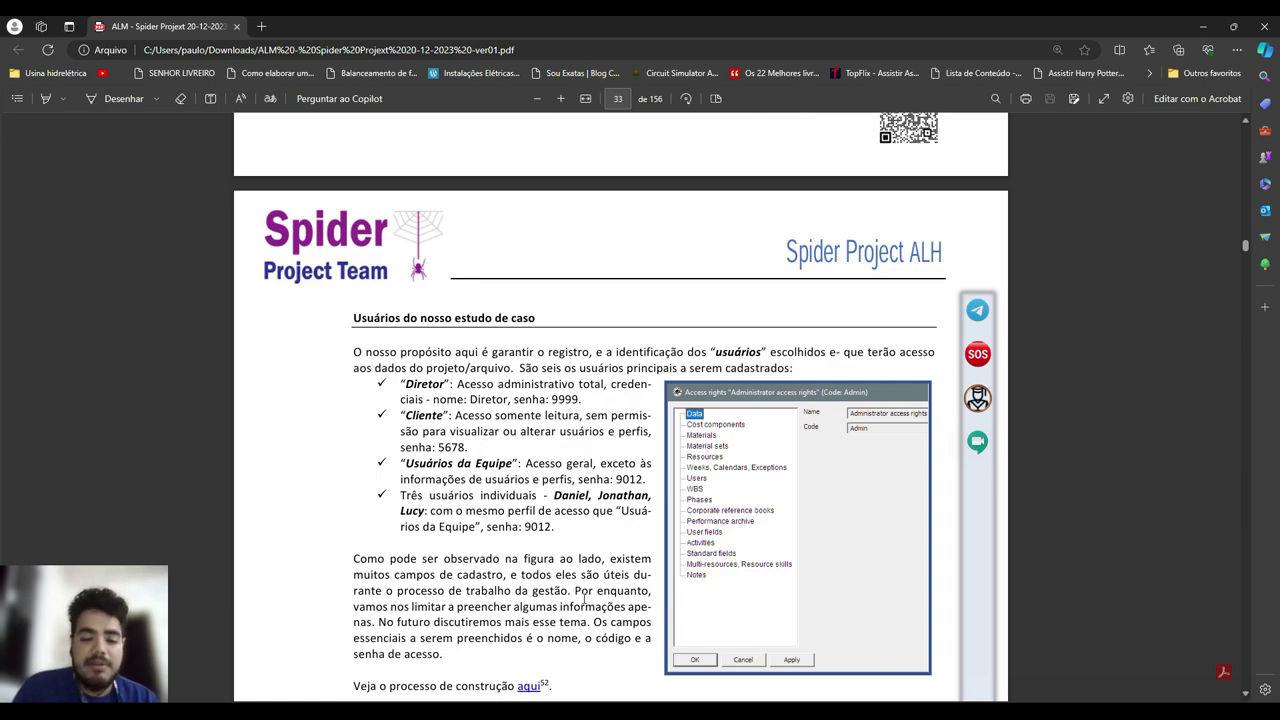
# Locate the structure and layout construction link on handbook page 29, then revisit the users and access rights section on page 32.
pyautogui.scroll(15, 545, 456)
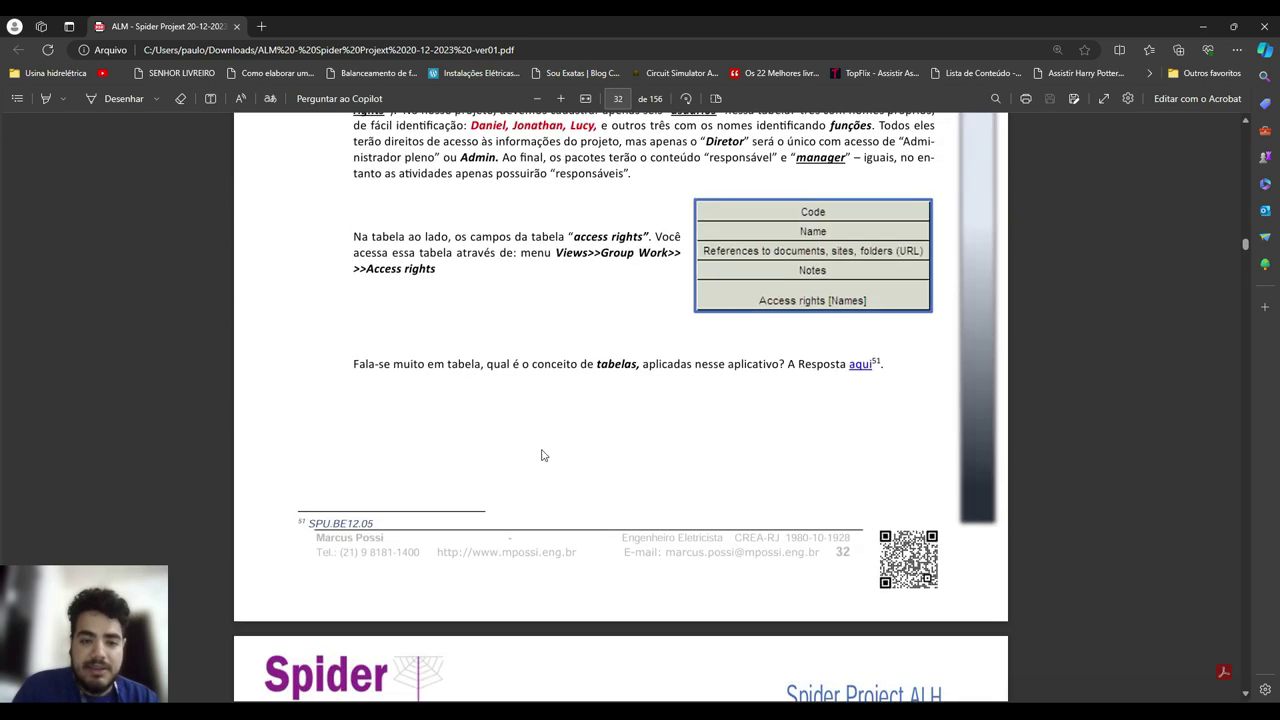
pyautogui.scroll(15, 541, 455)
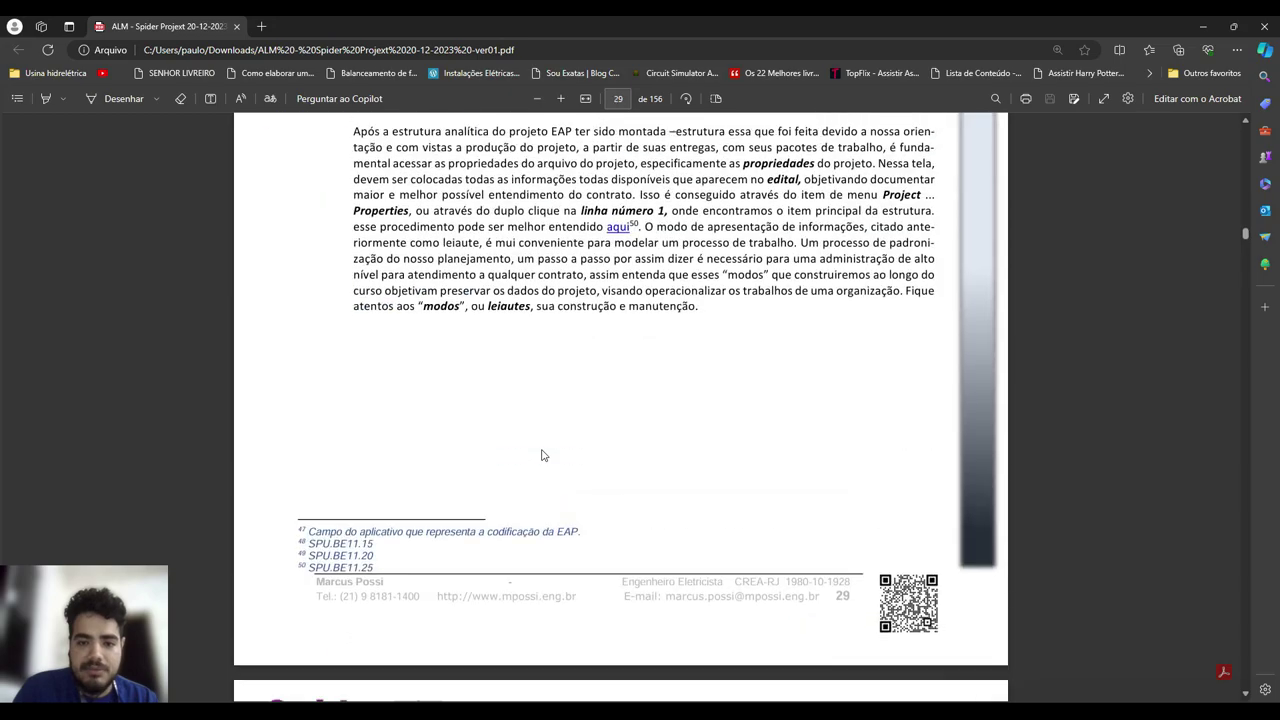
pyautogui.scroll(4, 624, 480)
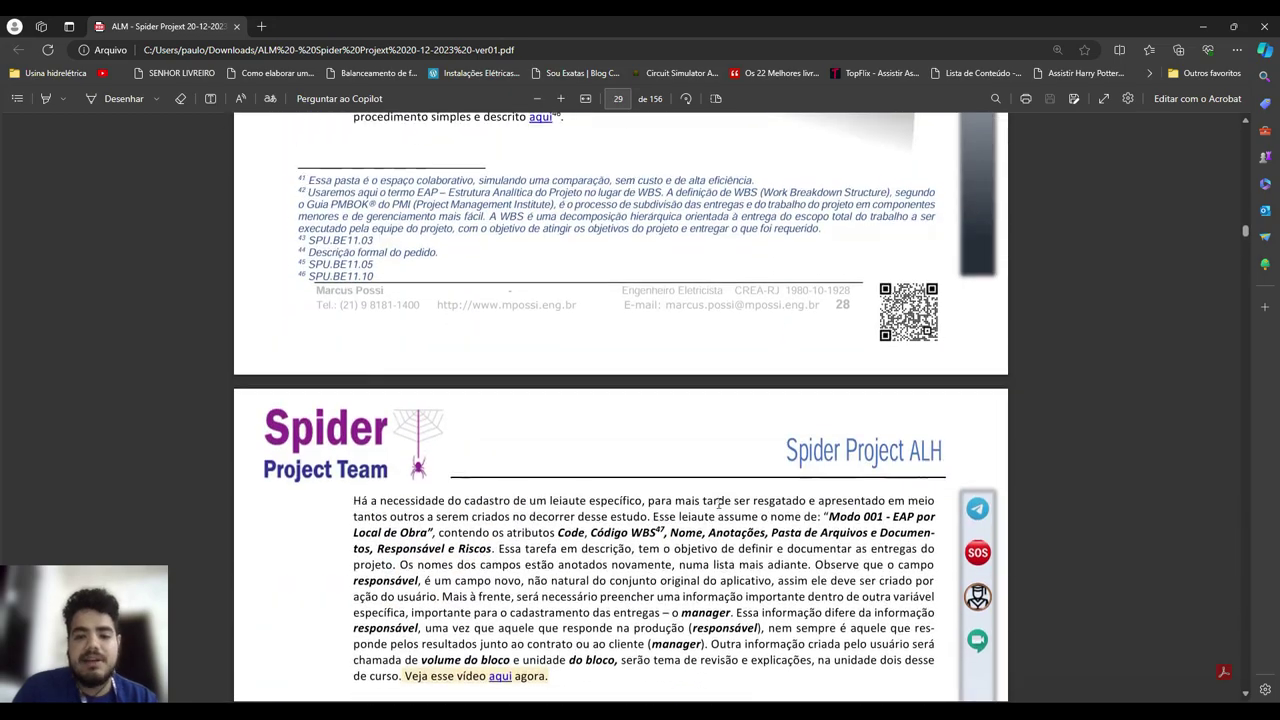
pyautogui.scroll(-4, 455, 517)
pyautogui.moveTo(580, 487); pyautogui.dragTo(655, 487)
pyautogui.click(604, 513)
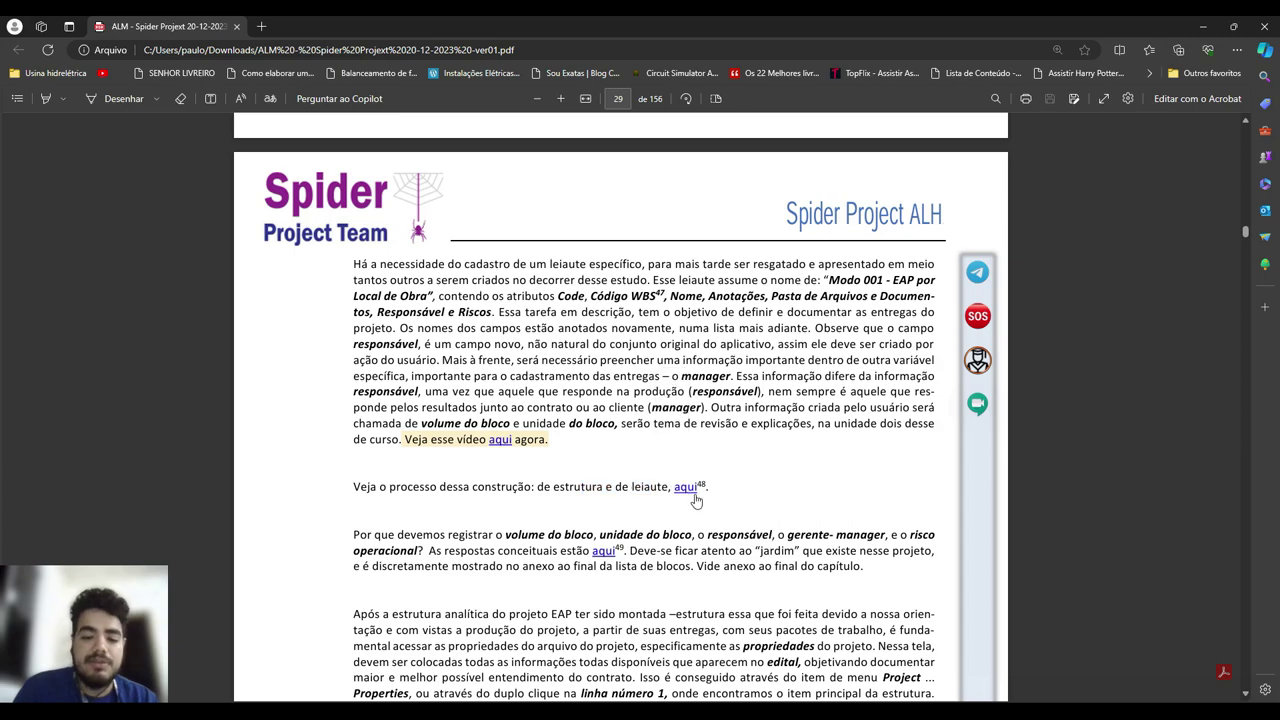
pyautogui.scroll(-2, 593, 527)
pyautogui.scroll(-20, 538, 430)
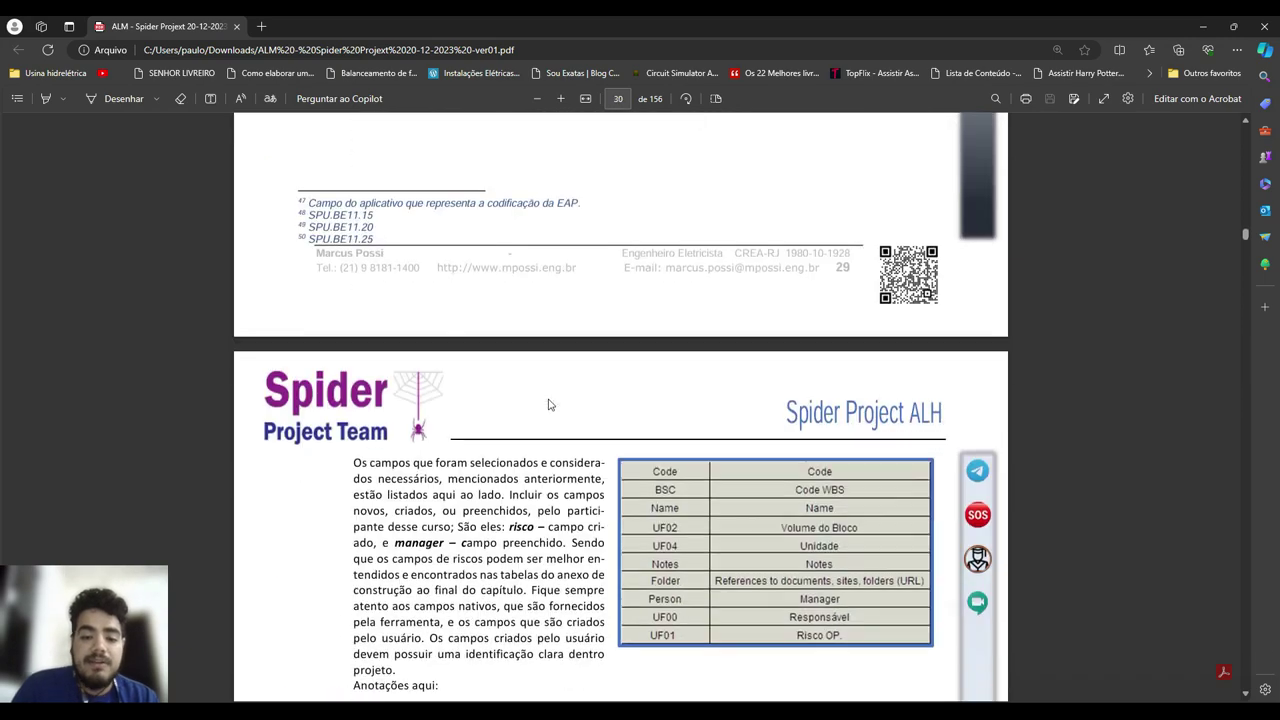
pyautogui.scroll(-12, 557, 424)
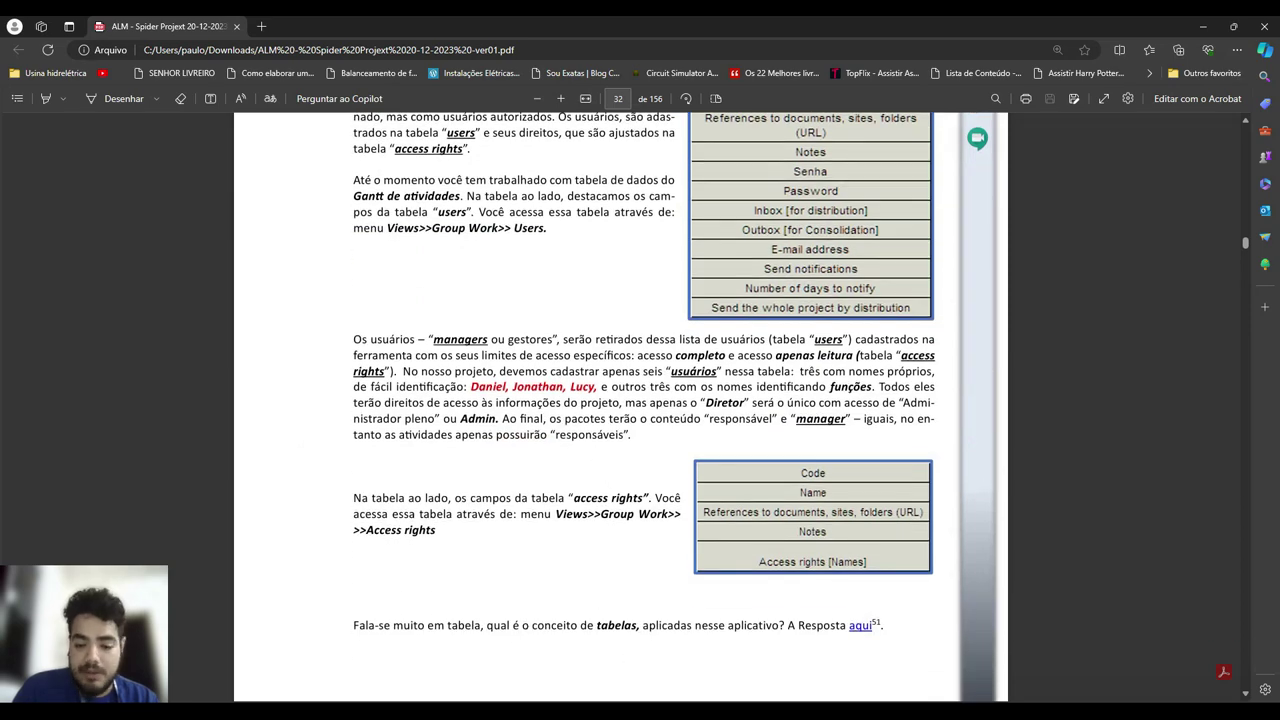
# Switch to the Excel checklist and set Requisito 7's status, for the MODO 005.A.E layout, to -1.
pyautogui.hotkey('alt', 'Tab')
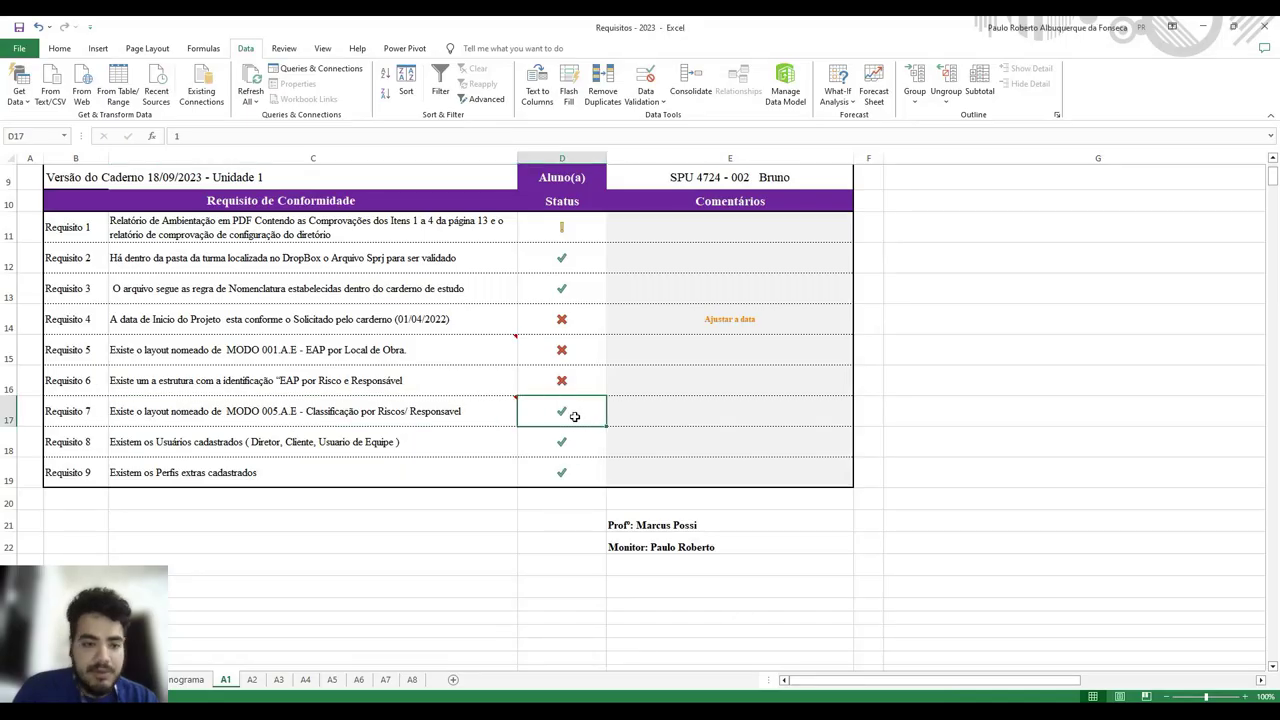
pyautogui.write('-')
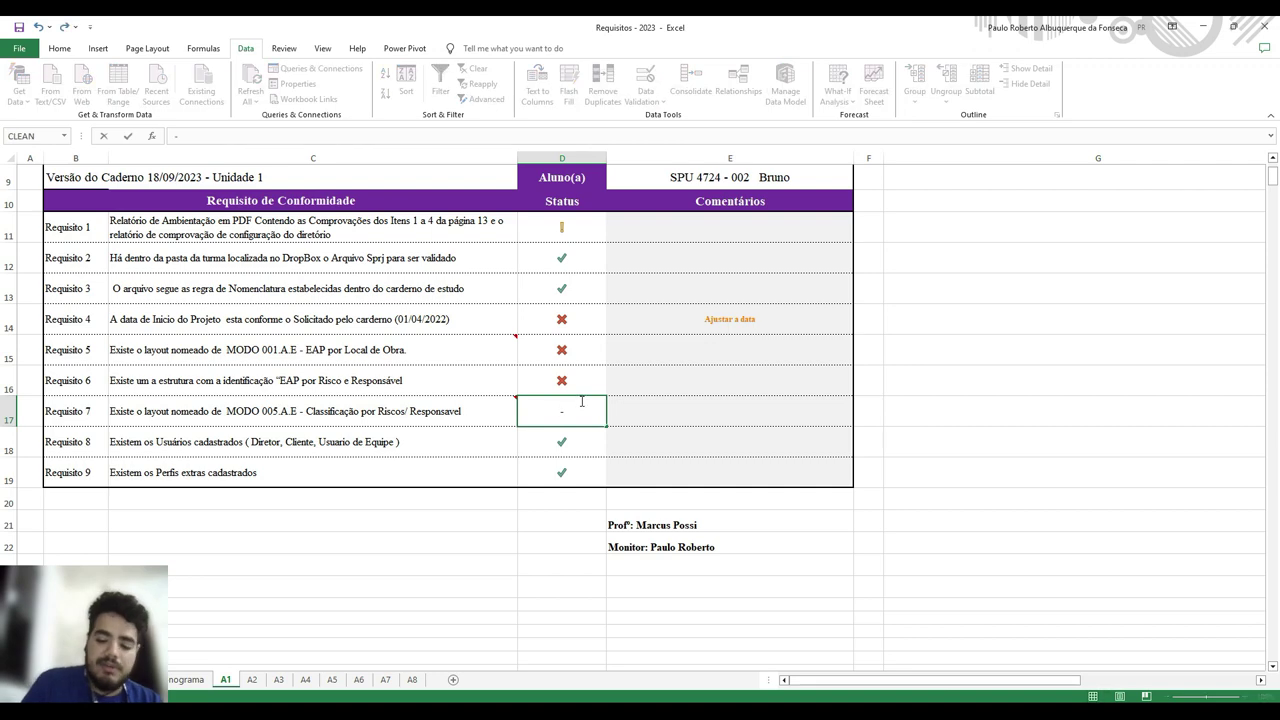
pyautogui.write('1')
pyautogui.press('Return')
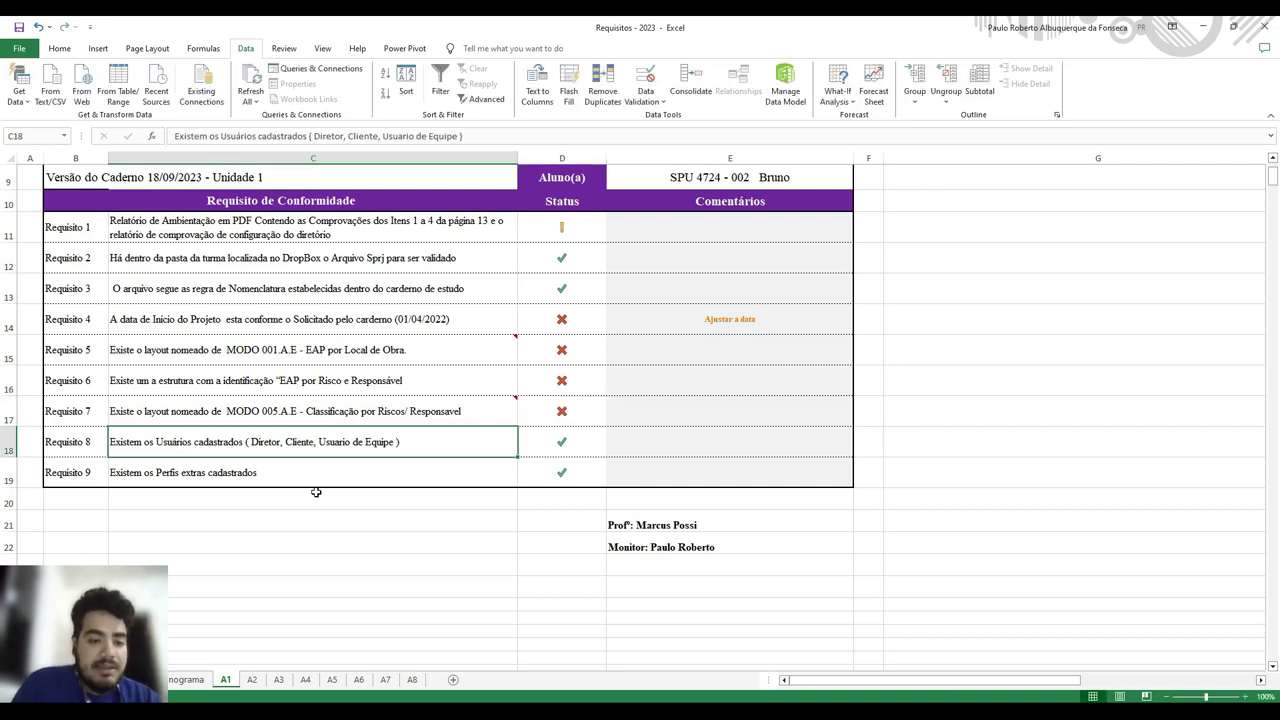
# Check Requisito 8 by switching to Spider Project, viewing the project's Users table and closing it.
pyautogui.click(195, 445)
pyautogui.click(560, 446)
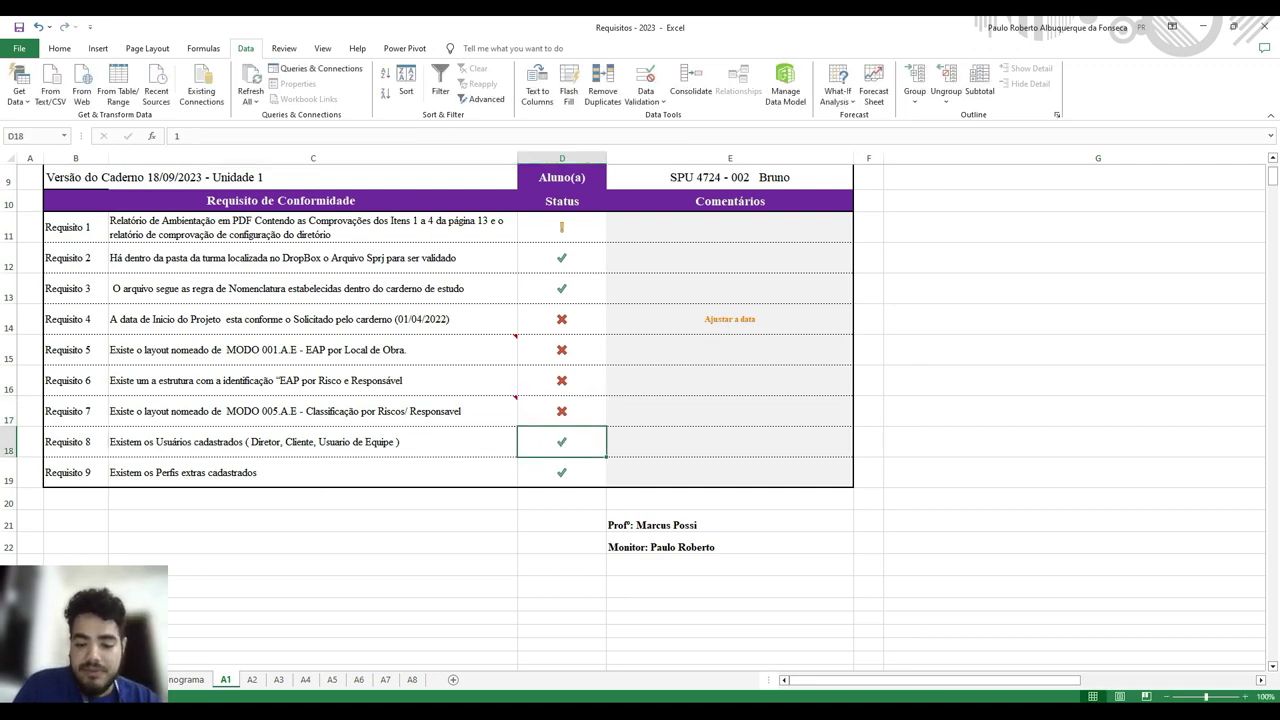
pyautogui.hotkey('alt', 'Tab')
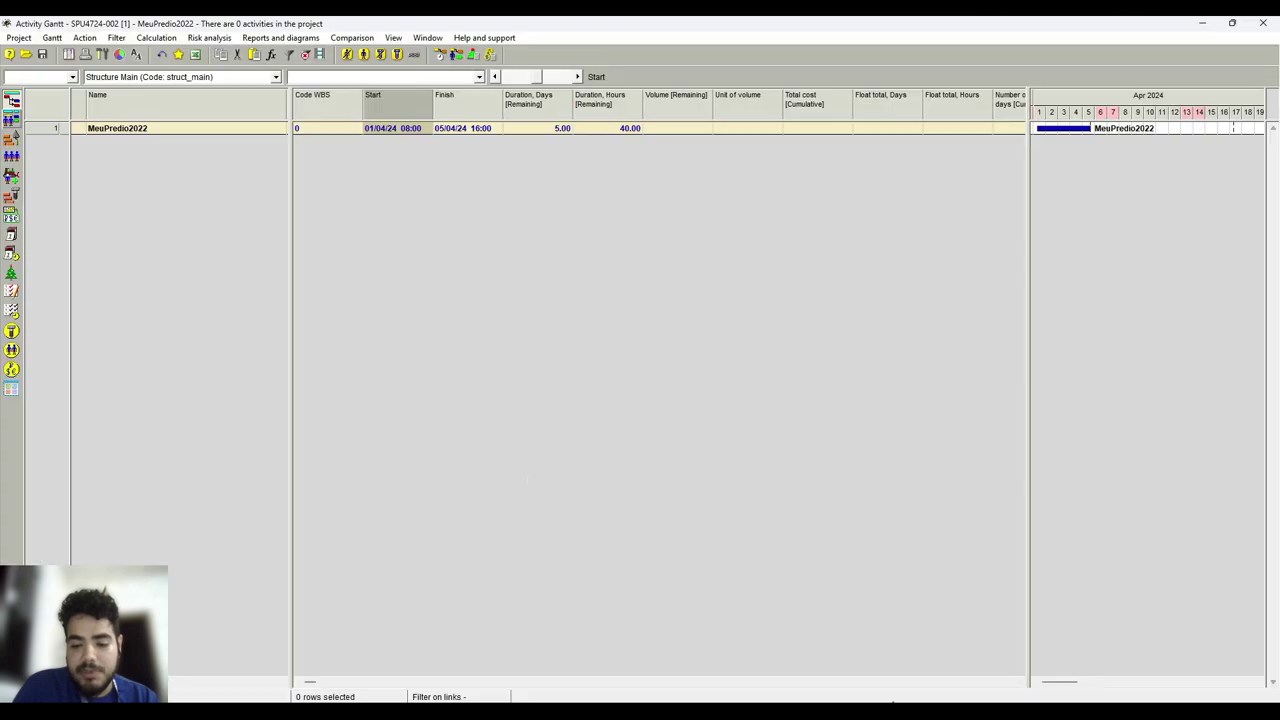
pyautogui.click(393, 38)
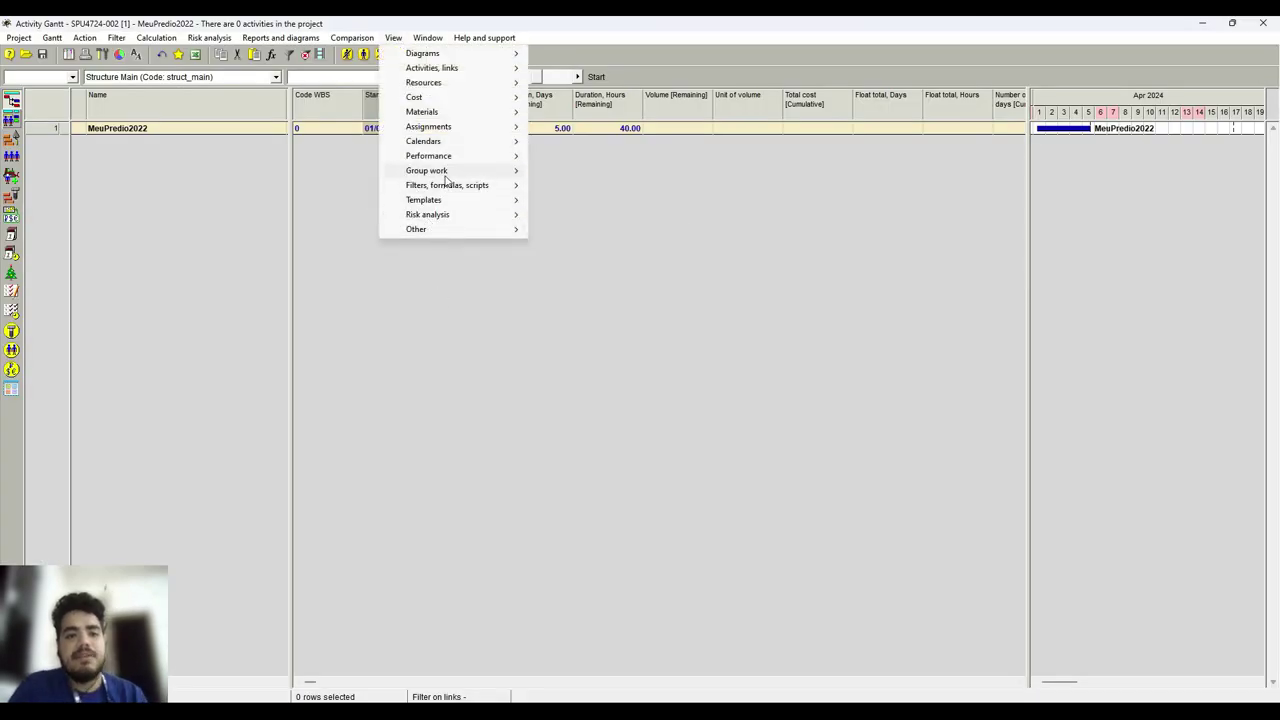
pyautogui.moveTo(490, 173)
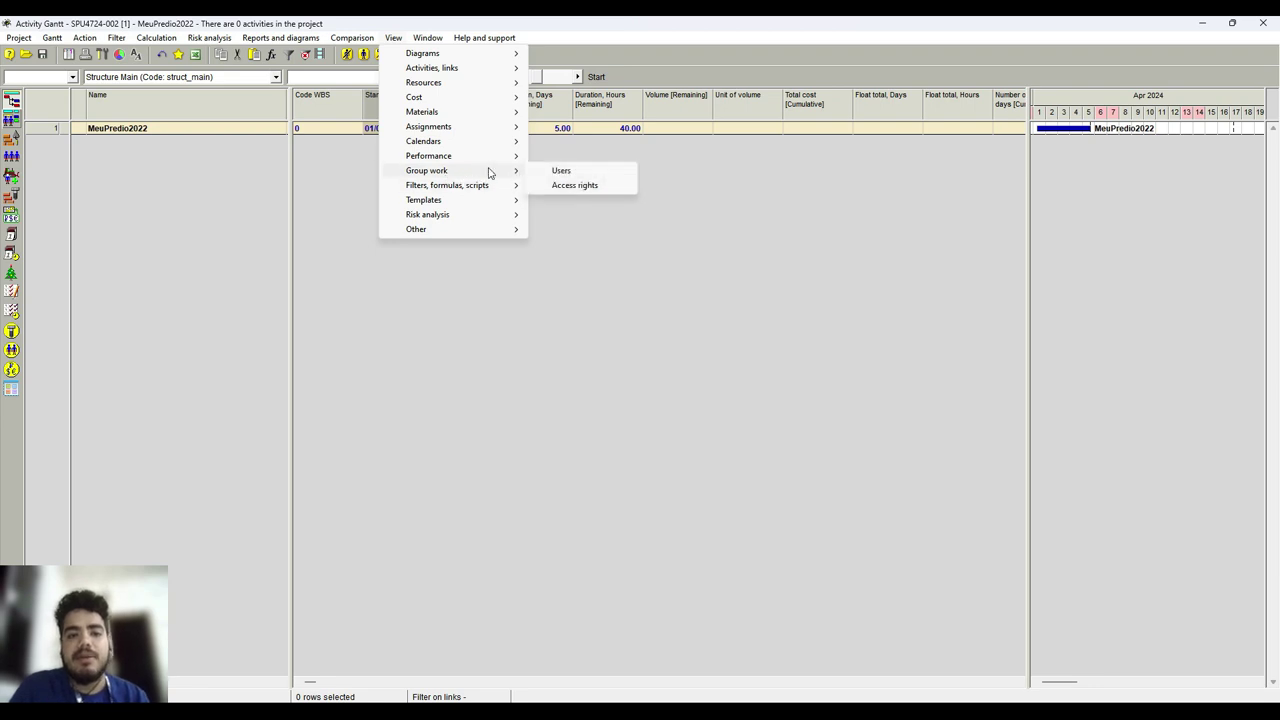
pyautogui.click(585, 172)
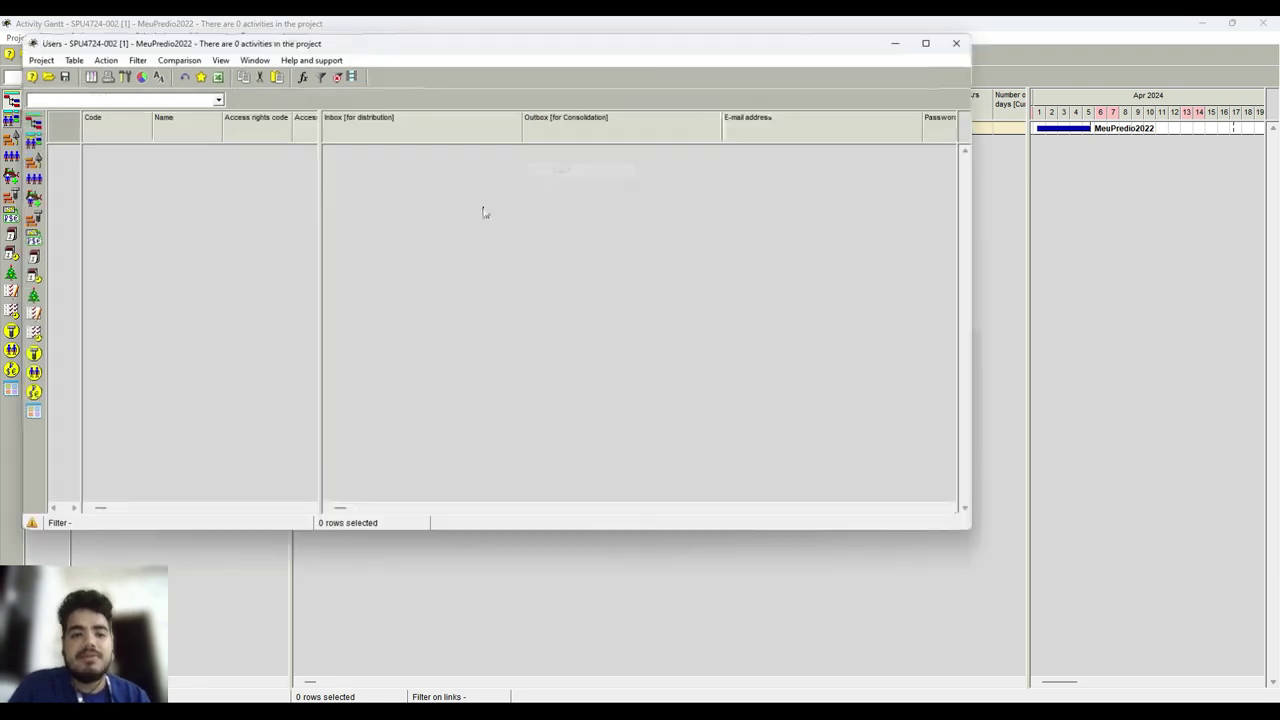
pyautogui.click(956, 43)
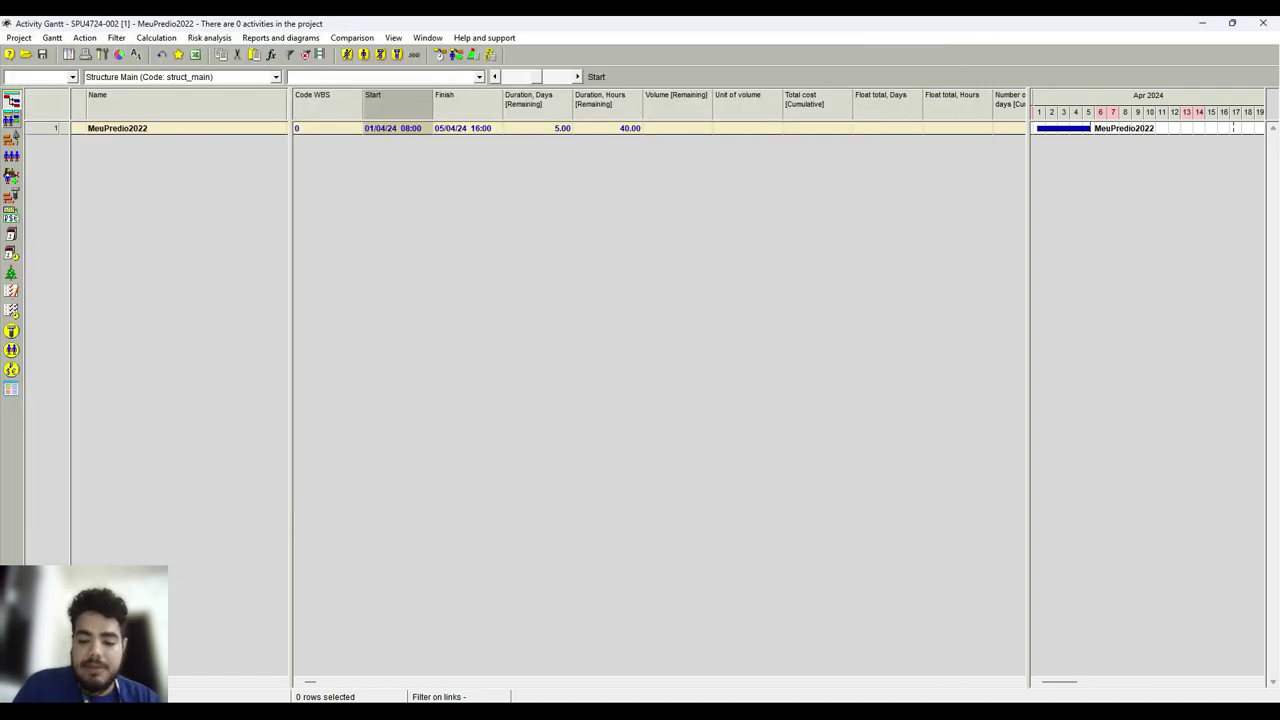
# Switch to the Excel checklist and mark the status of Requisito 8, covering registered users, with the red X.
pyautogui.hotkey('alt', 'Tab')
pyautogui.click(587, 440)
pyautogui.write('0')
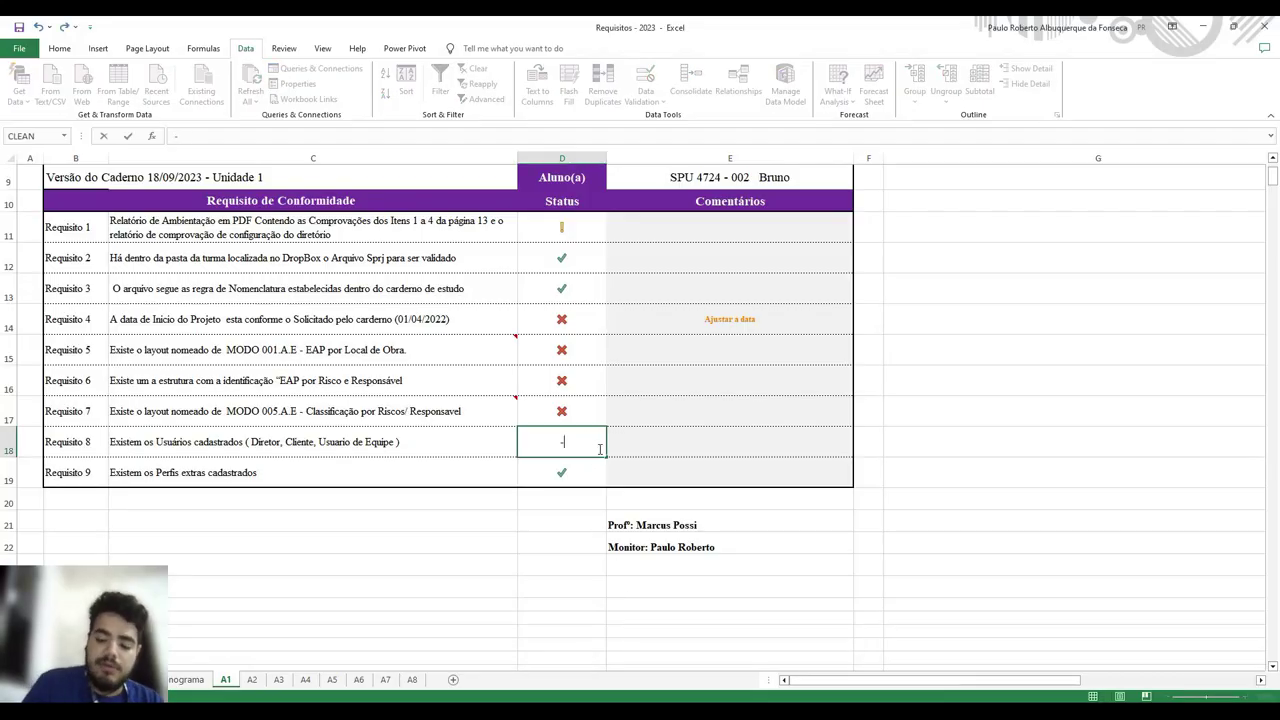
pyautogui.press('Return')
pyautogui.click(409, 441)
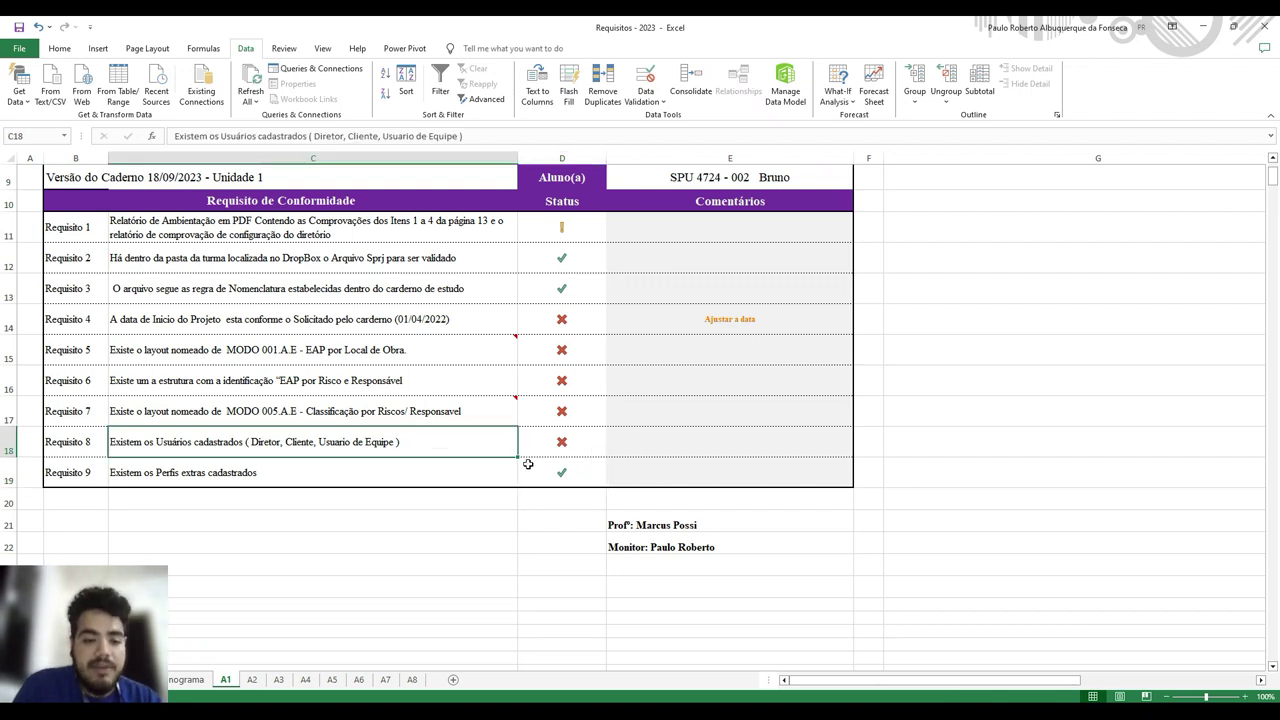
pyautogui.click(558, 452)
# Check Requisito 9, covering extra profiles, by switching to Spider Project and opening the project's Access rights table.
pyautogui.click(158, 468)
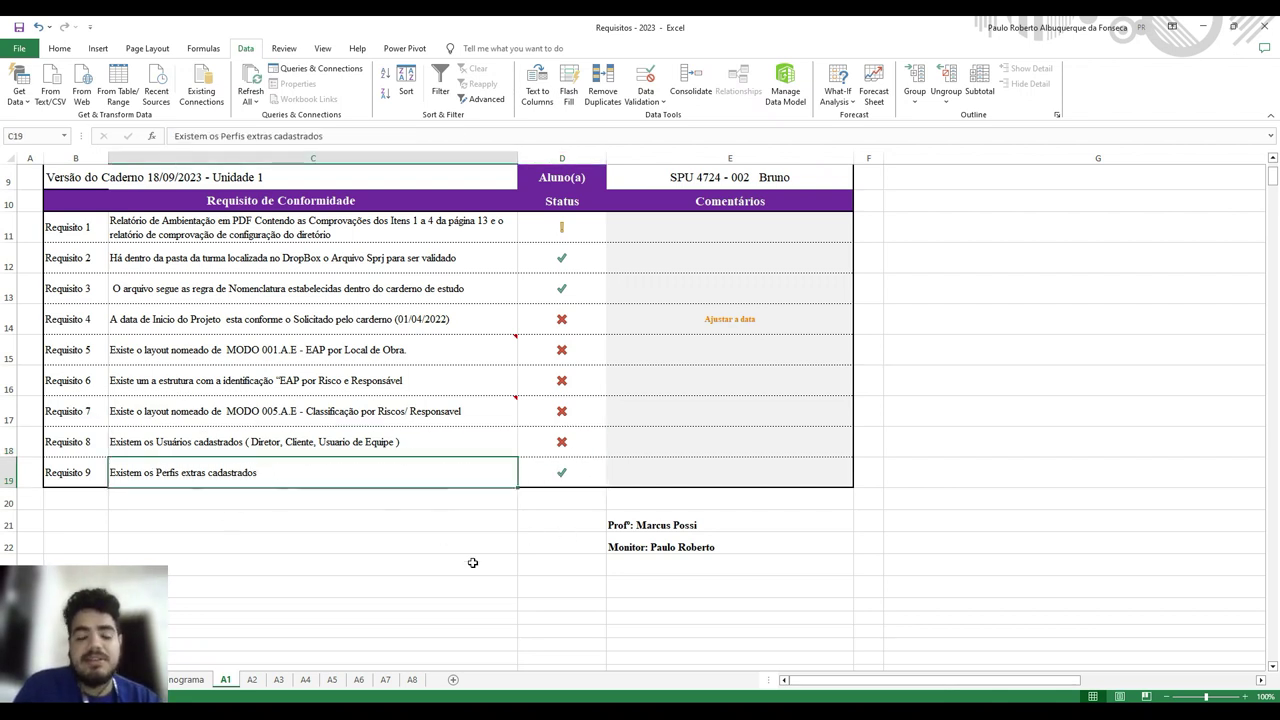
pyautogui.moveTo(802, 718)
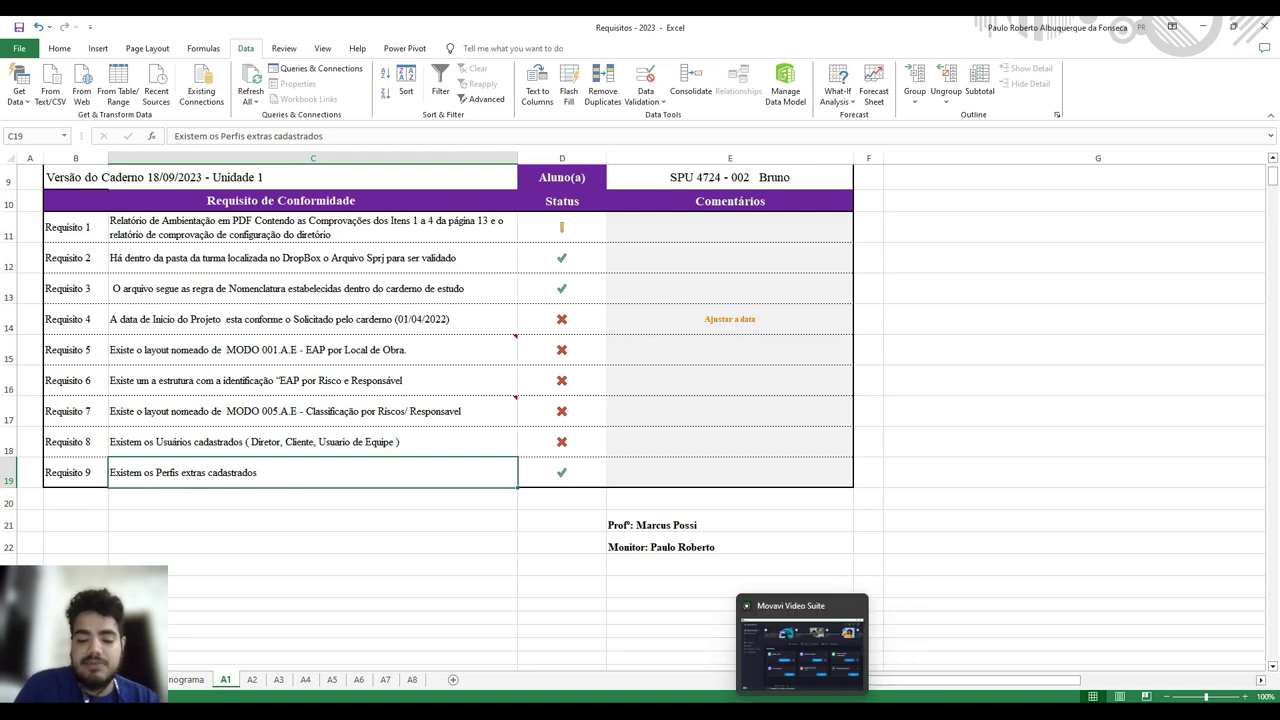
pyautogui.moveTo(861, 718)
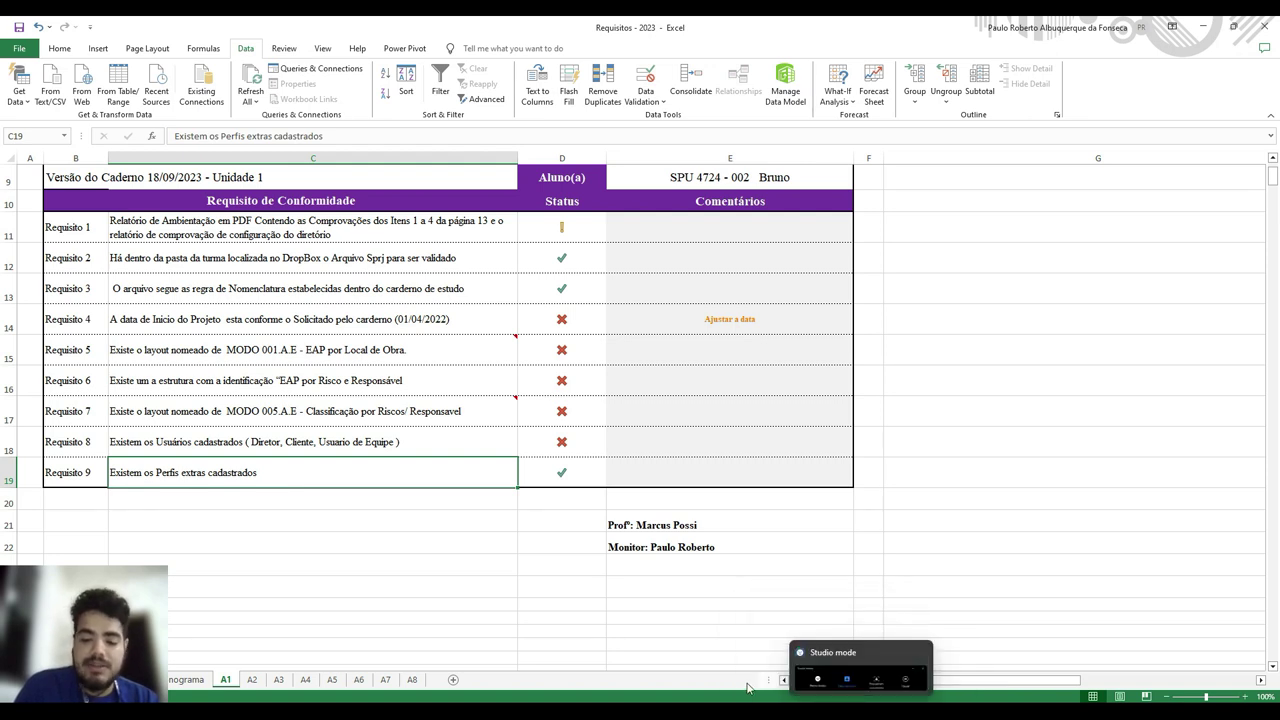
pyautogui.hotkey('alt', 'Tab')
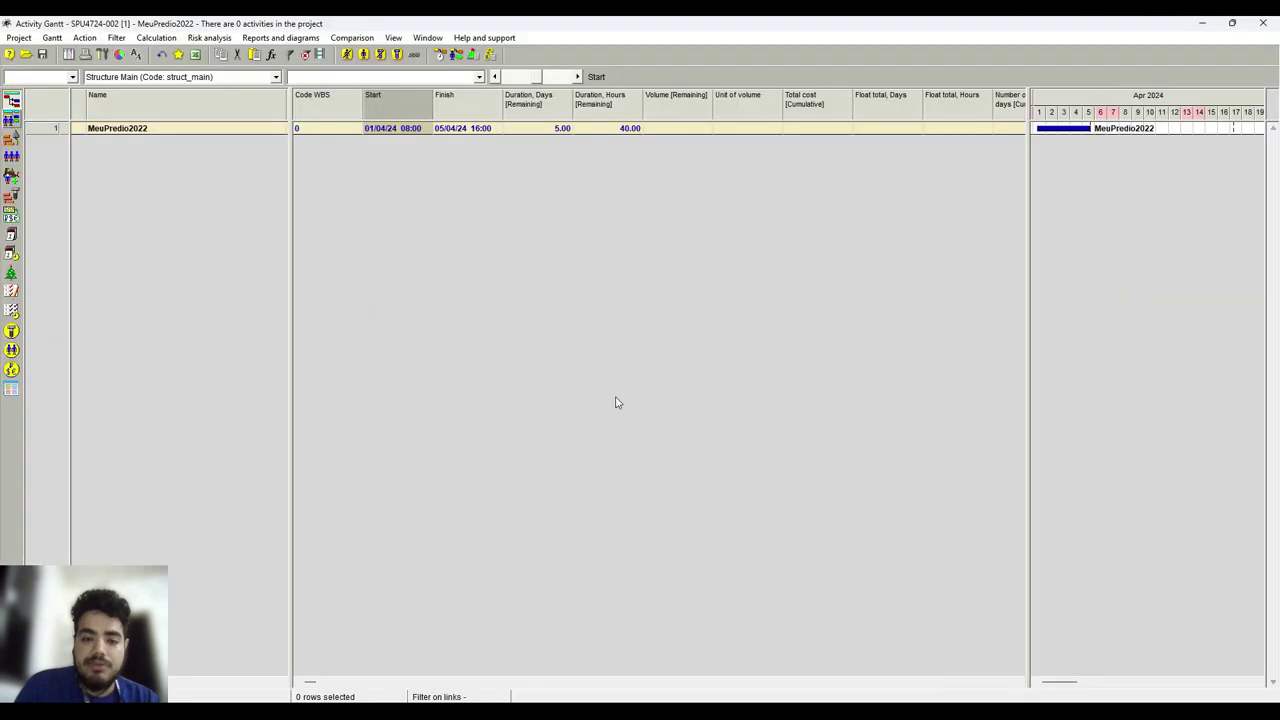
pyautogui.click(395, 40)
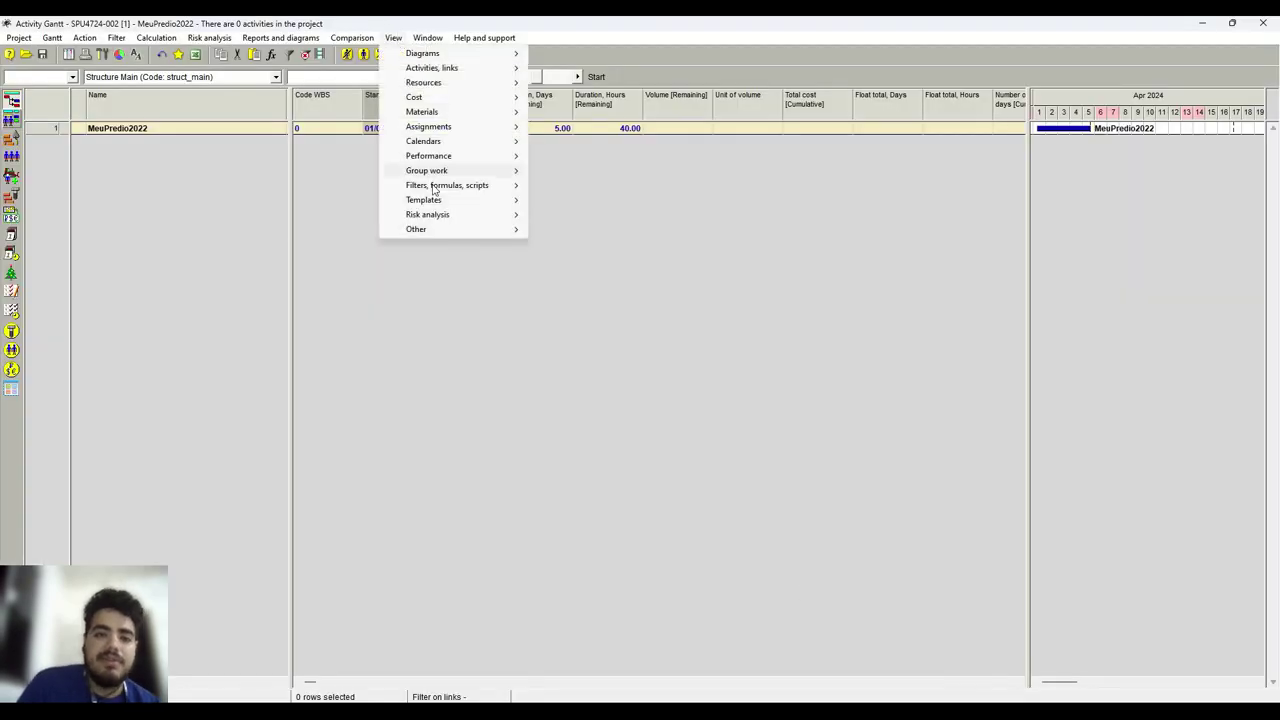
pyautogui.moveTo(437, 171)
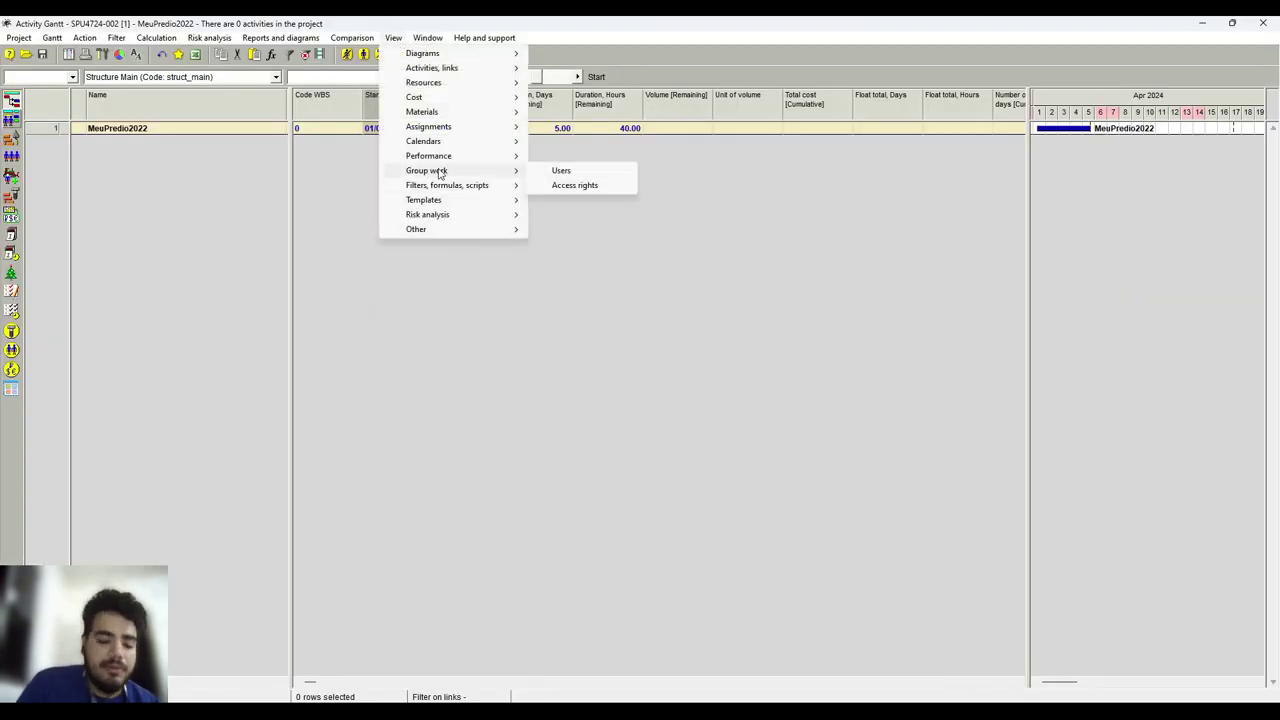
pyautogui.click(578, 189)
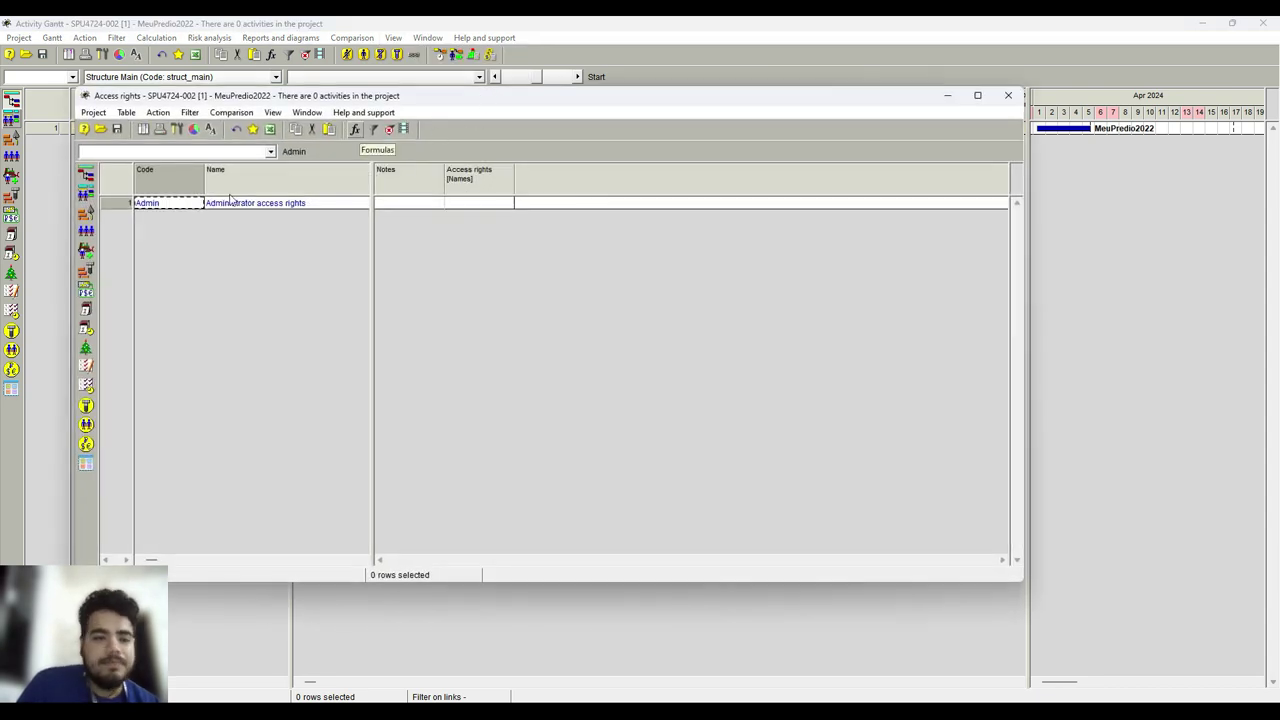
# Add an access rights profile with code A below the Admin profile and go over its name and code.
pyautogui.press('Down')
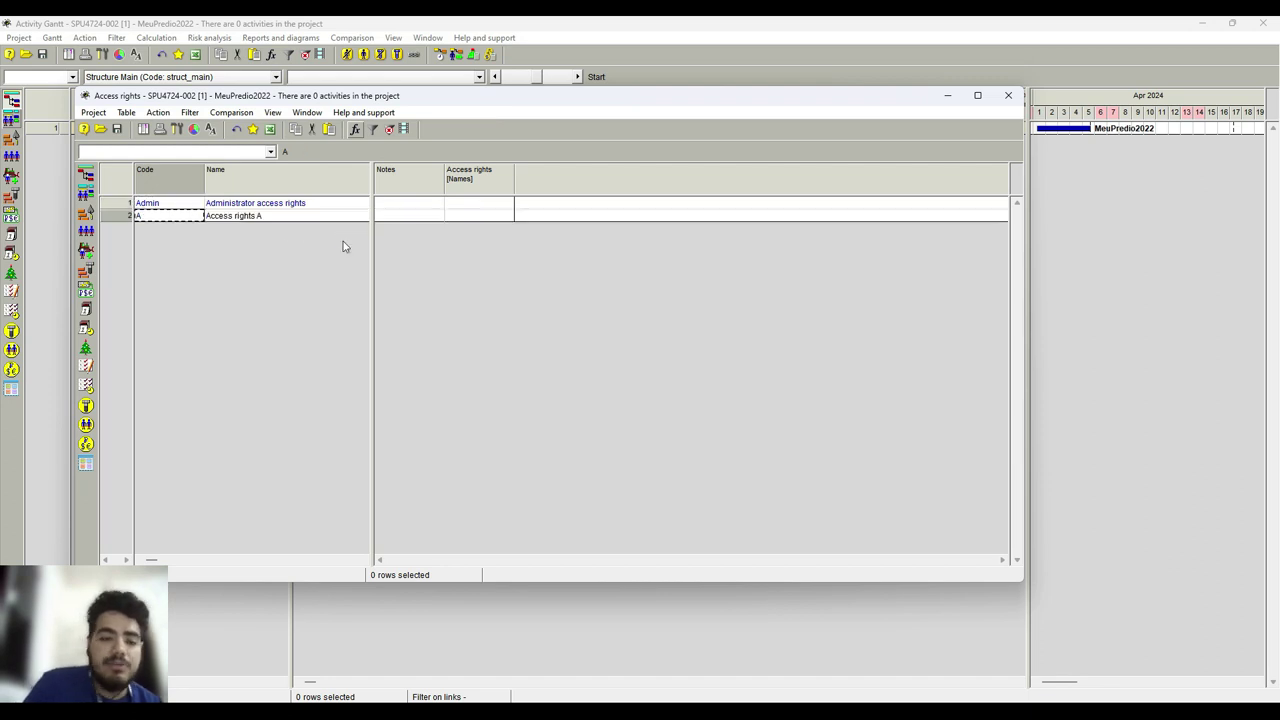
pyautogui.click(267, 218)
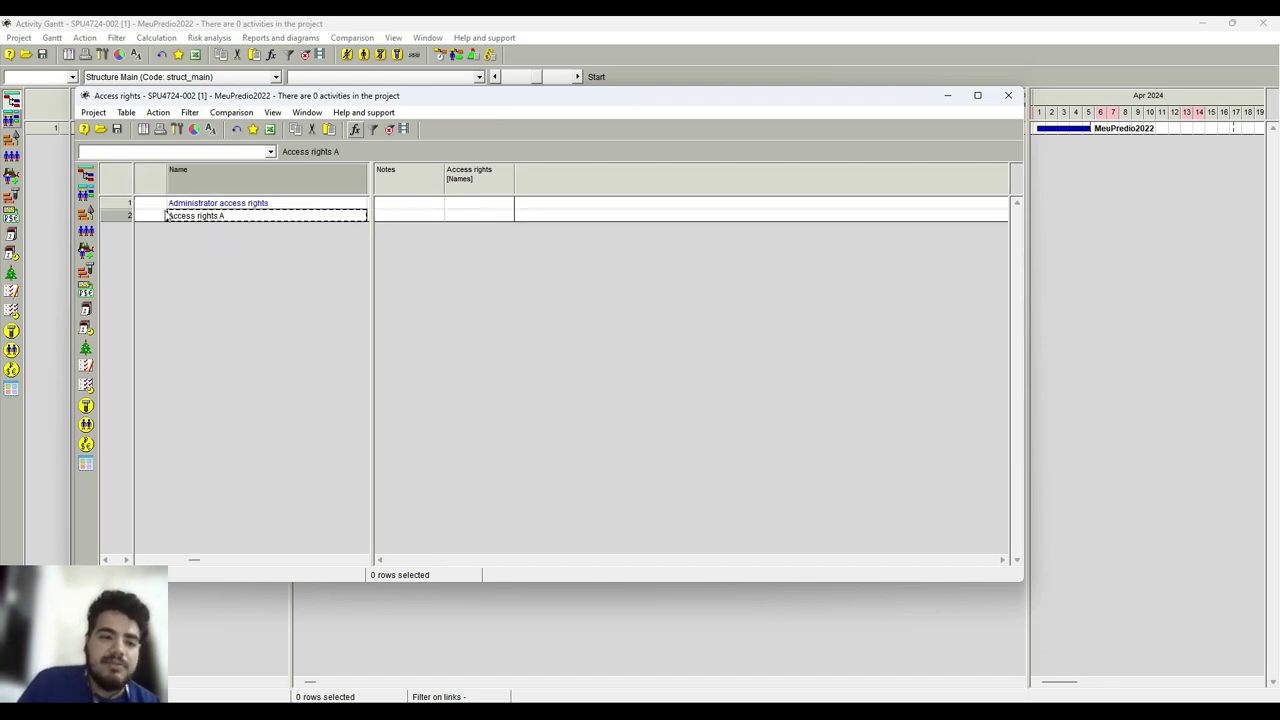
pyautogui.press('Left')
pyautogui.write('A')
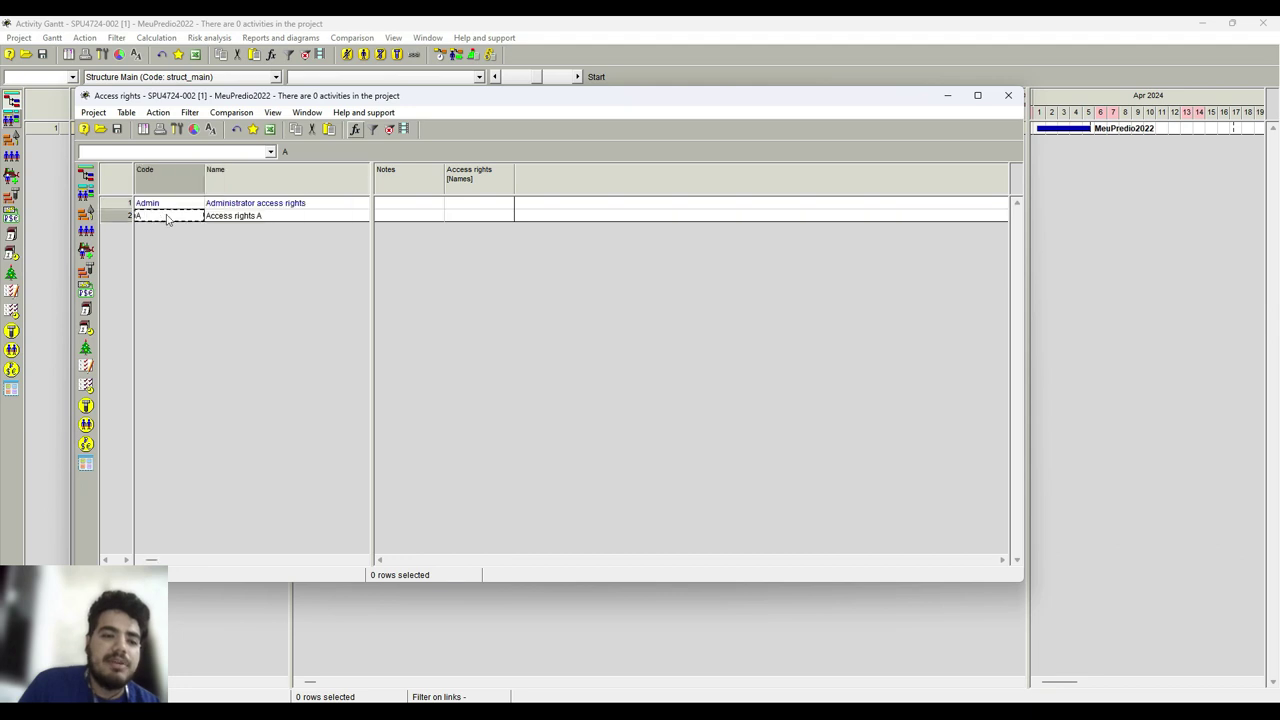
pyautogui.click(261, 221)
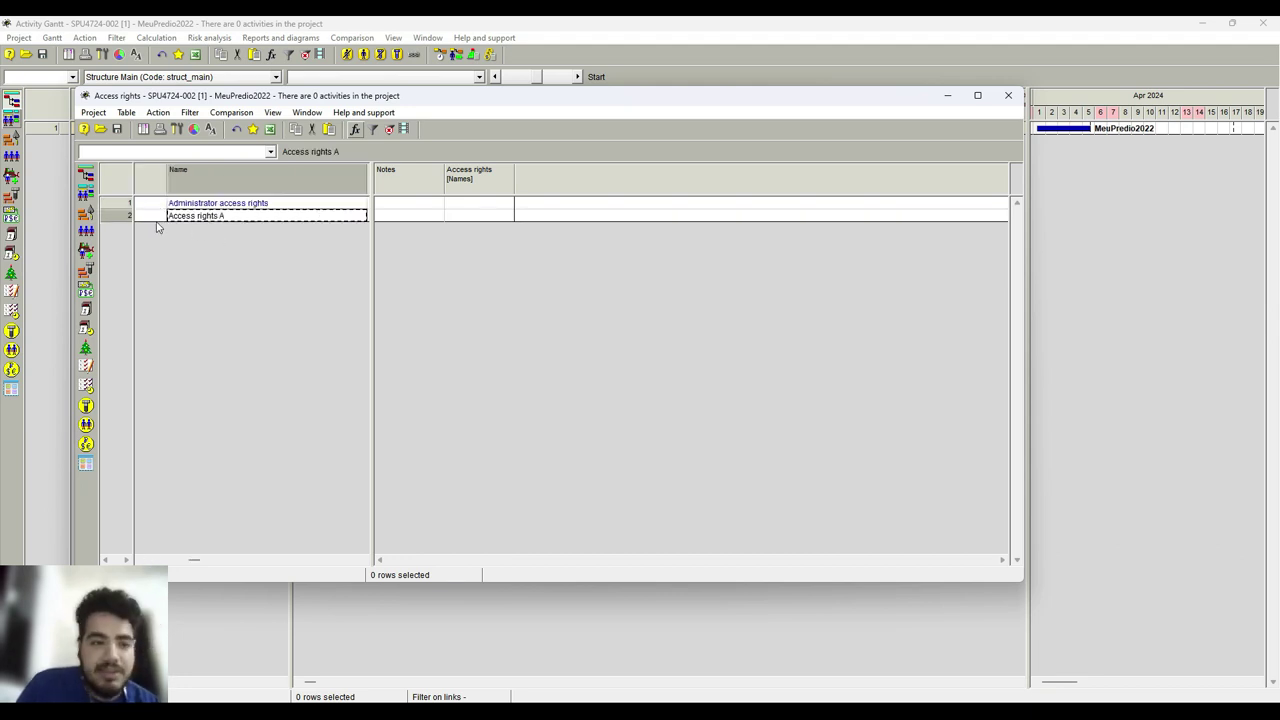
pyautogui.press('Left')
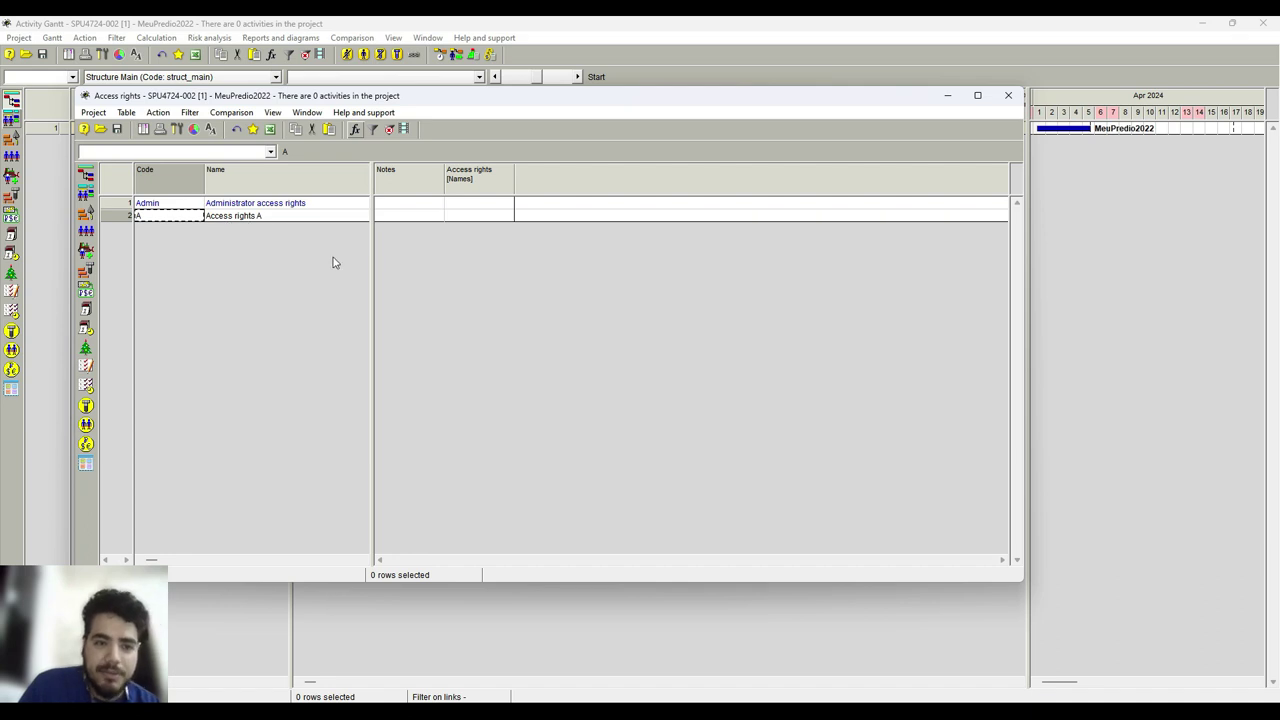
# Add a second access rights profile with code B below profile A and go over its name and code.
pyautogui.press('Down')
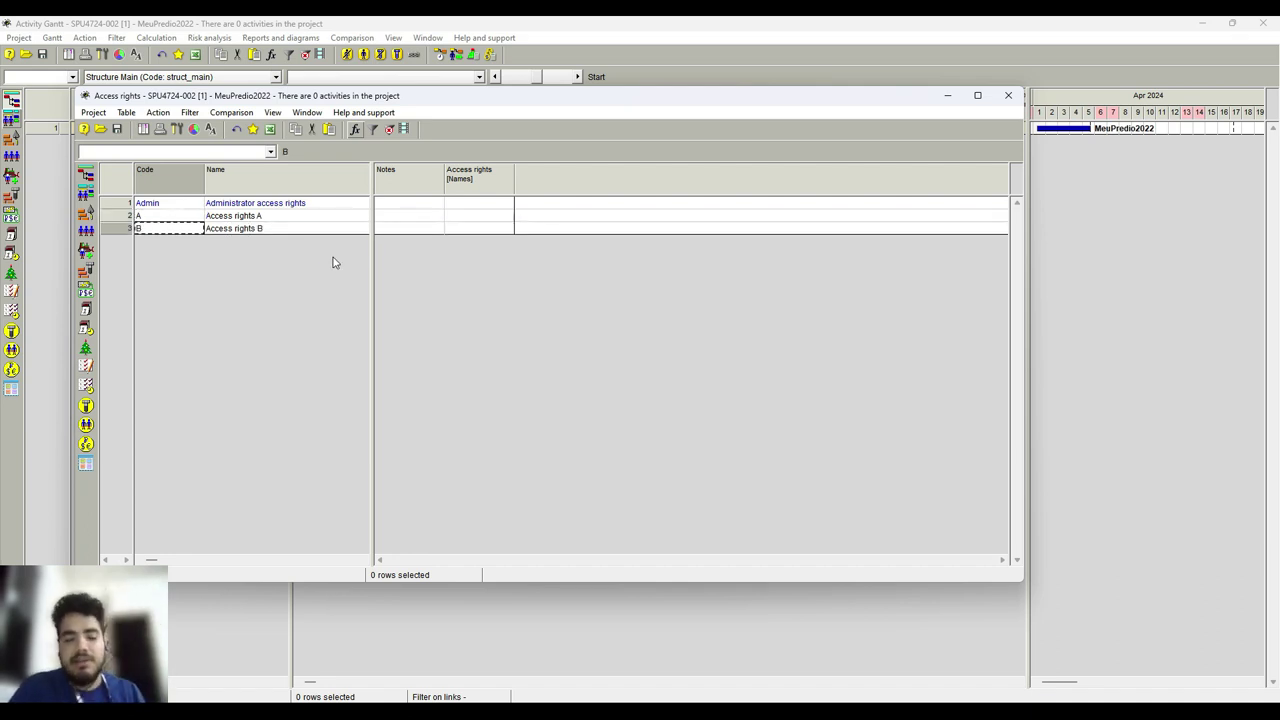
pyautogui.click(293, 230)
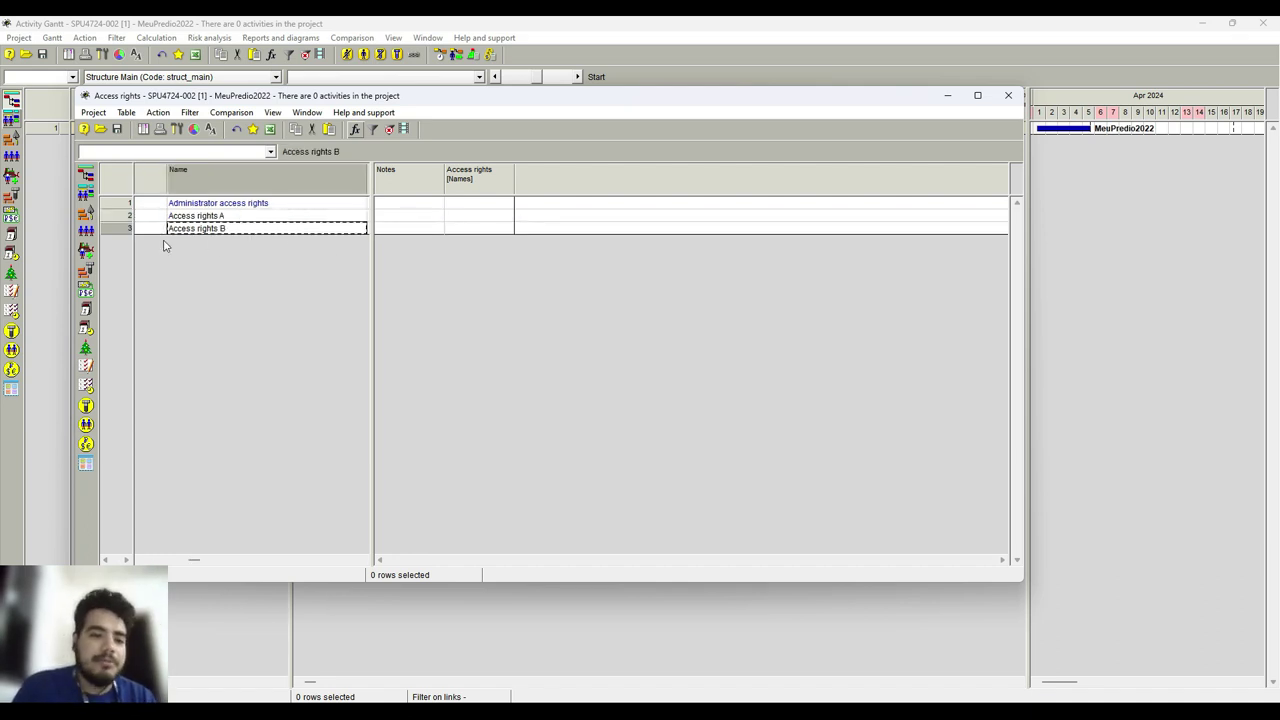
pyautogui.press('Left')
pyautogui.click(245, 237)
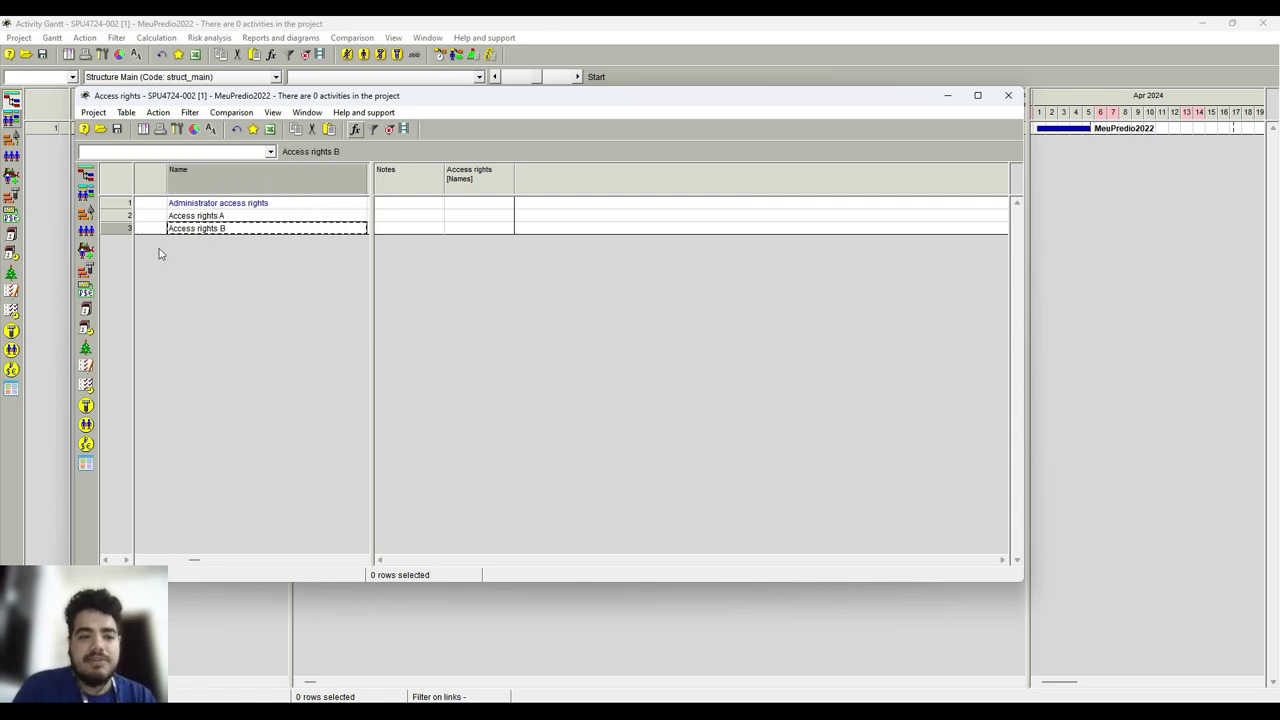
pyautogui.press('Left')
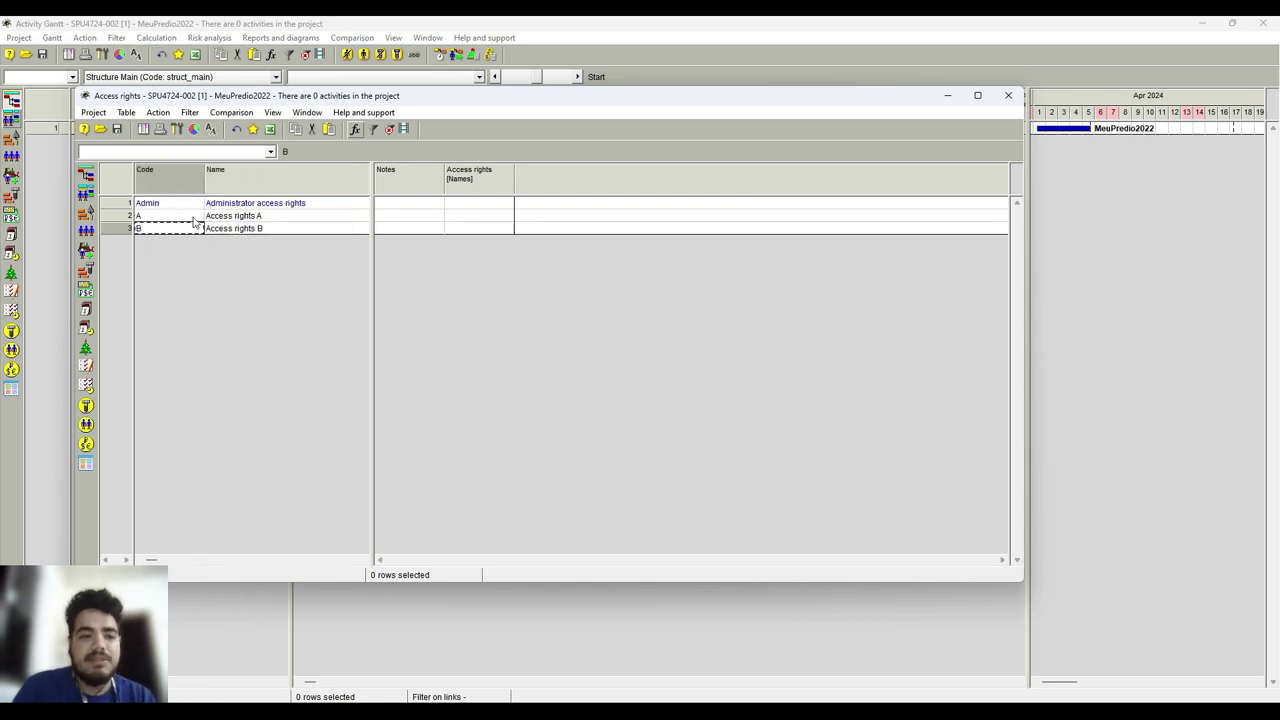
pyautogui.click(267, 234)
pyautogui.press('Left')
# Compare profiles A and B, fit the Code column to its contents and close the Access rights table.
pyautogui.click(181, 221)
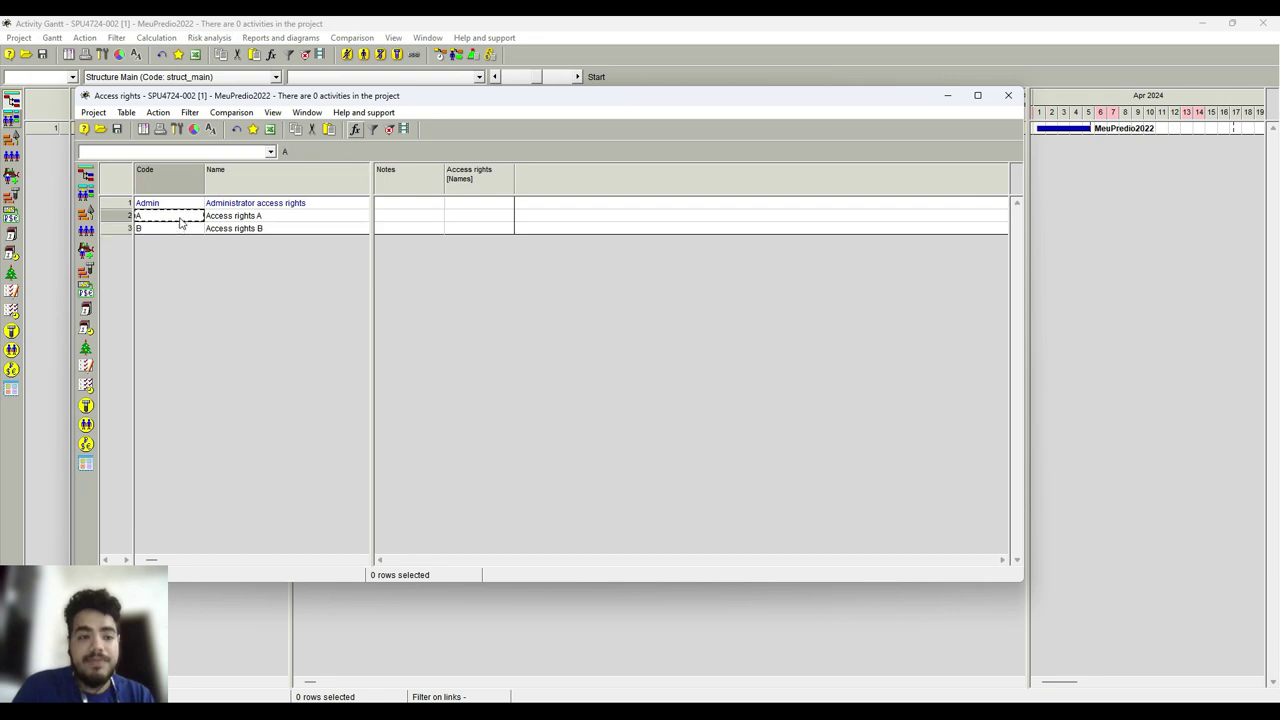
pyautogui.click(226, 222)
pyautogui.click(234, 230)
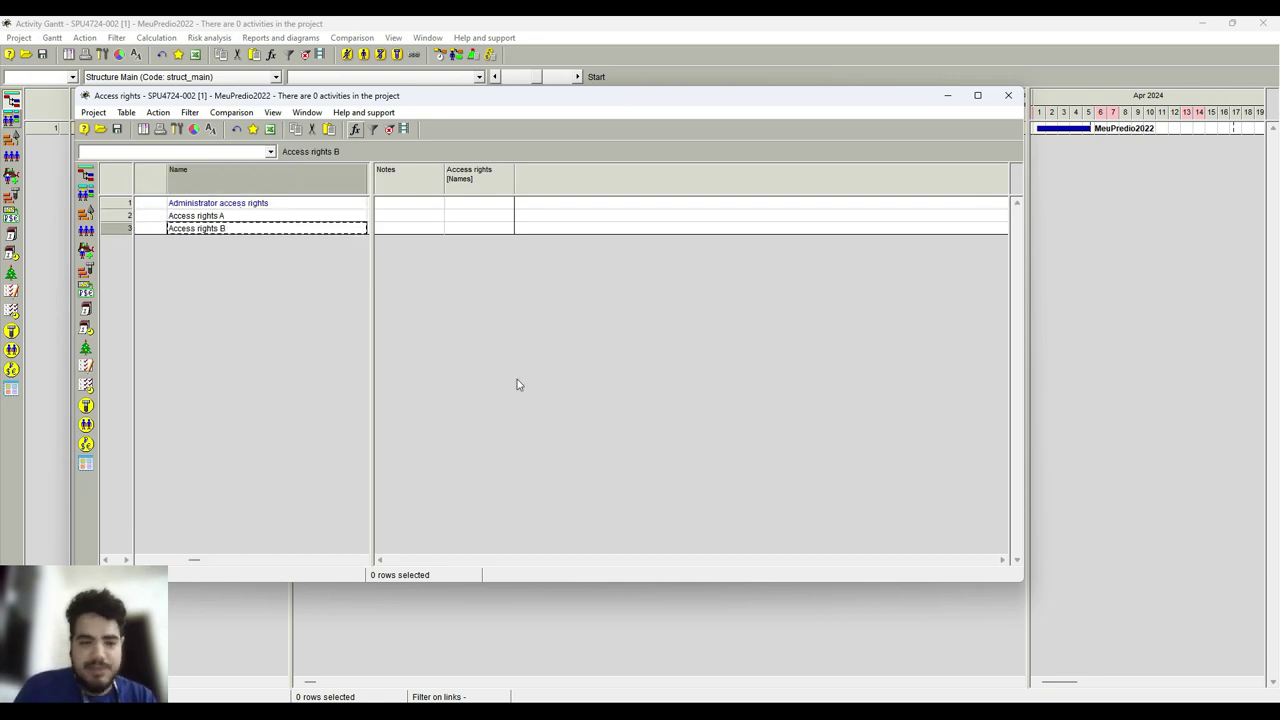
pyautogui.click(241, 216)
pyautogui.press('Left')
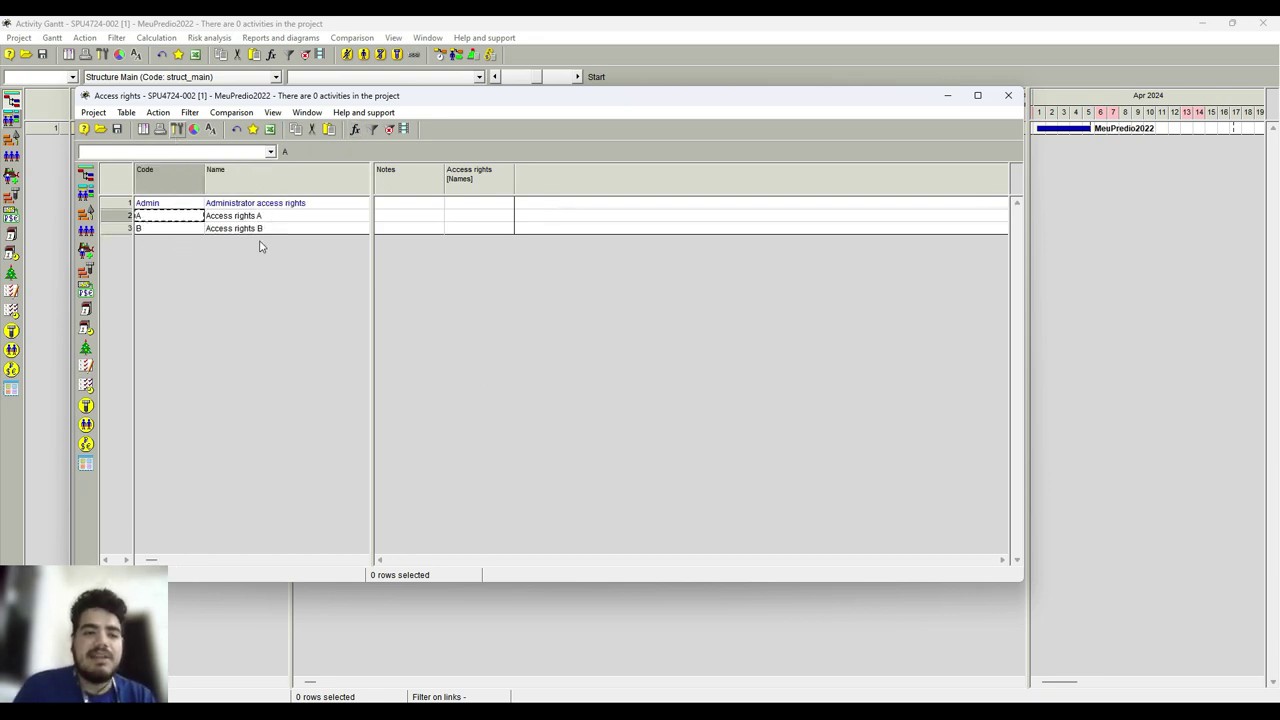
pyautogui.doubleClick(203, 179)
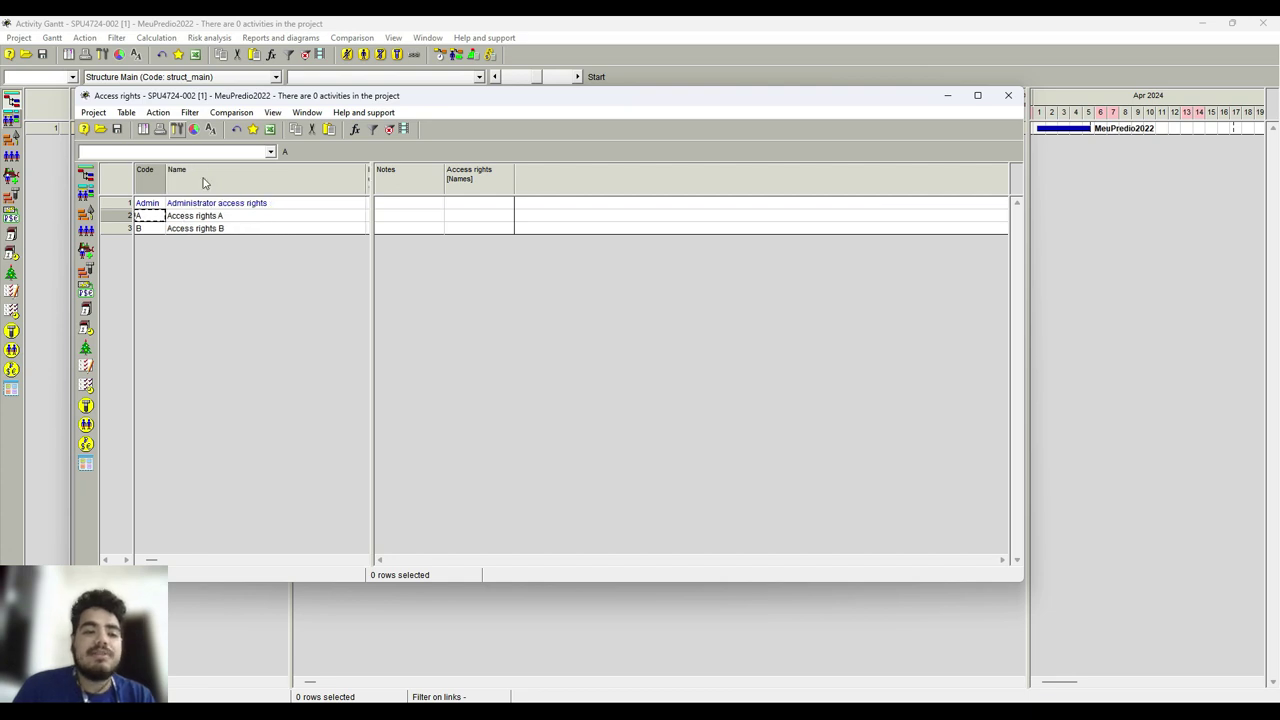
pyautogui.click(290, 113)
pyautogui.click(290, 113)
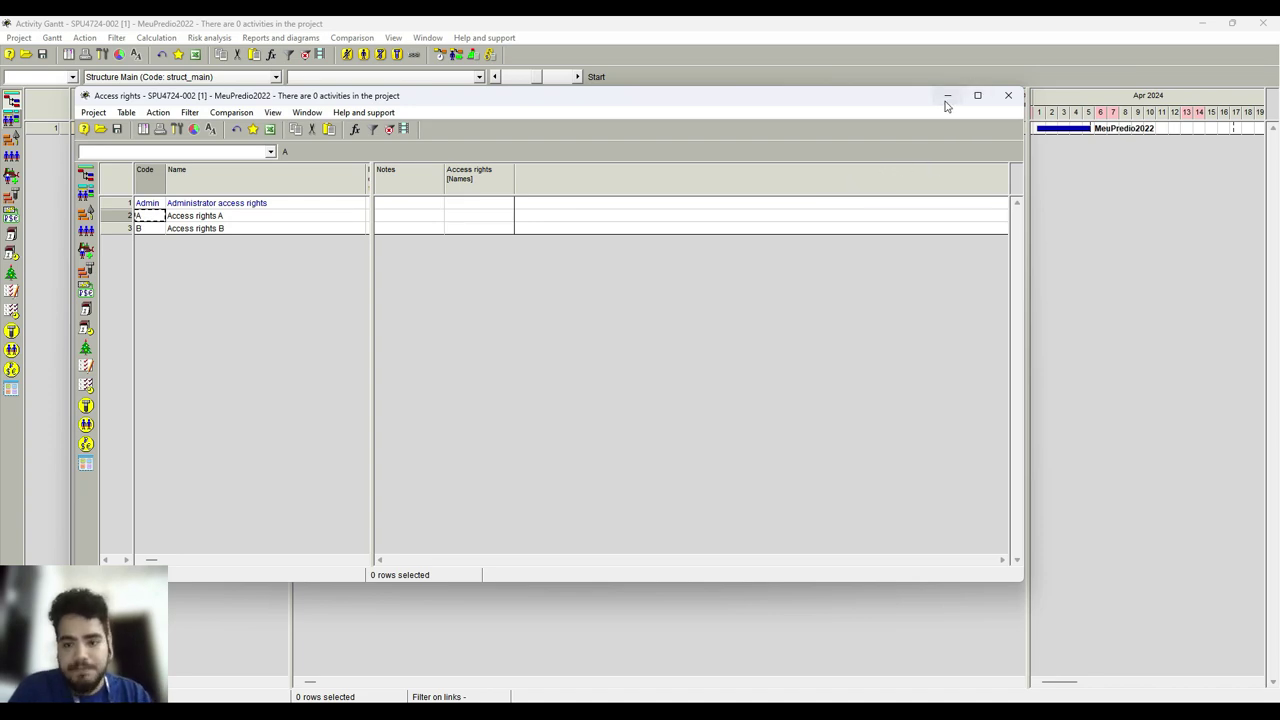
pyautogui.click(1008, 95)
# Switch to the Excel checklist and set the status of Requisito 9, covering extra profiles, to -1.
pyautogui.hotkey('alt', 'Tab')
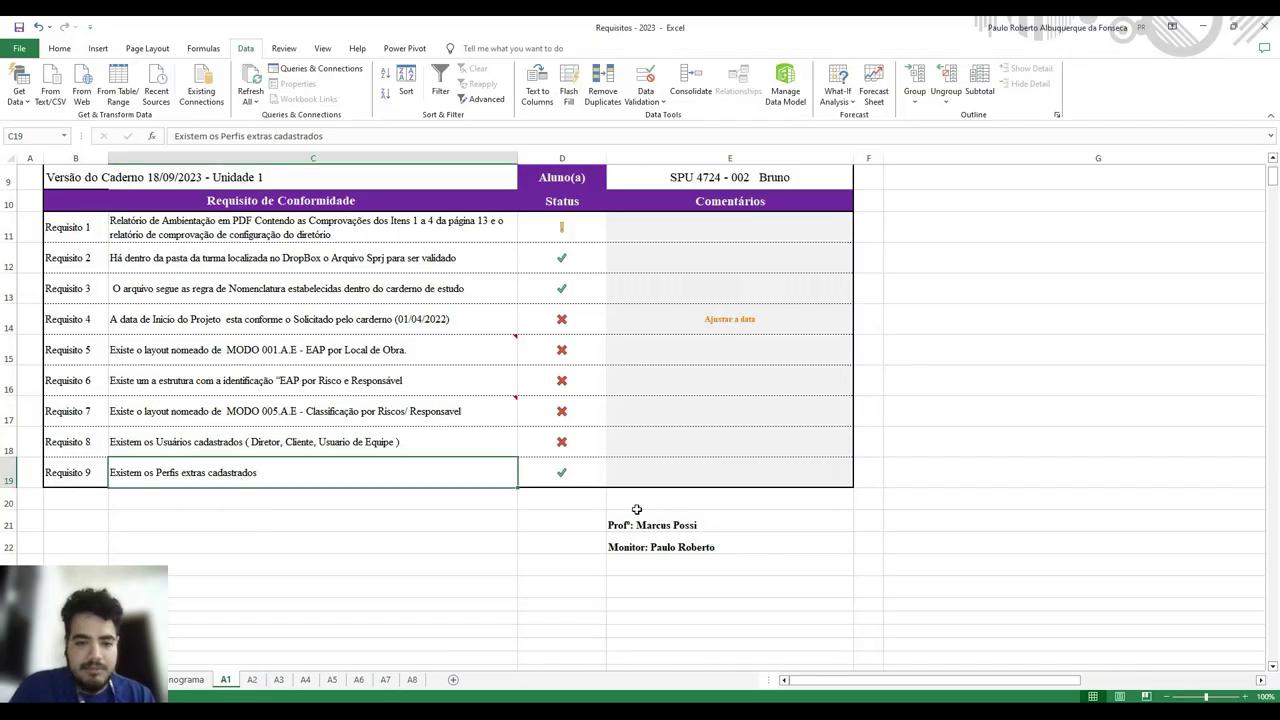
pyautogui.click(584, 467)
pyautogui.write('-')
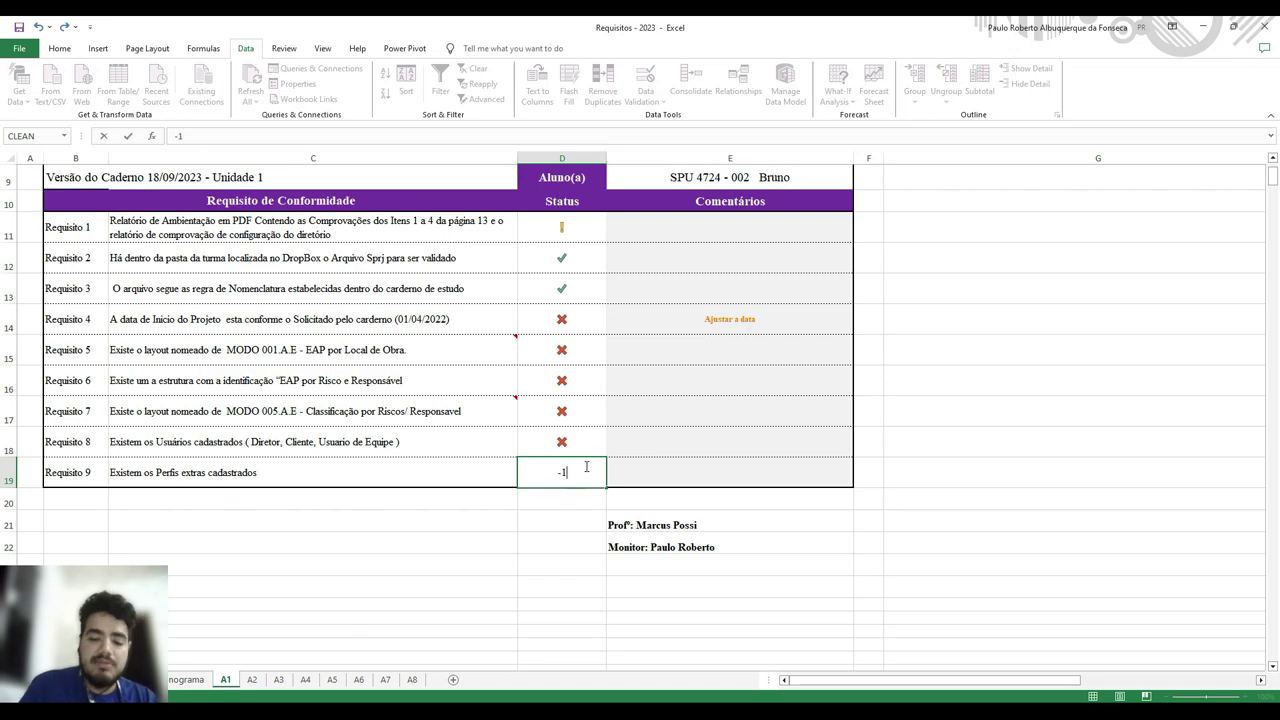
pyautogui.write('1')
pyautogui.press('Return')
# Review the failed checklist rows from Requisito 4 to Requisito 9, including their status and comments.
pyautogui.click(668, 446)
pyautogui.click(700, 355)
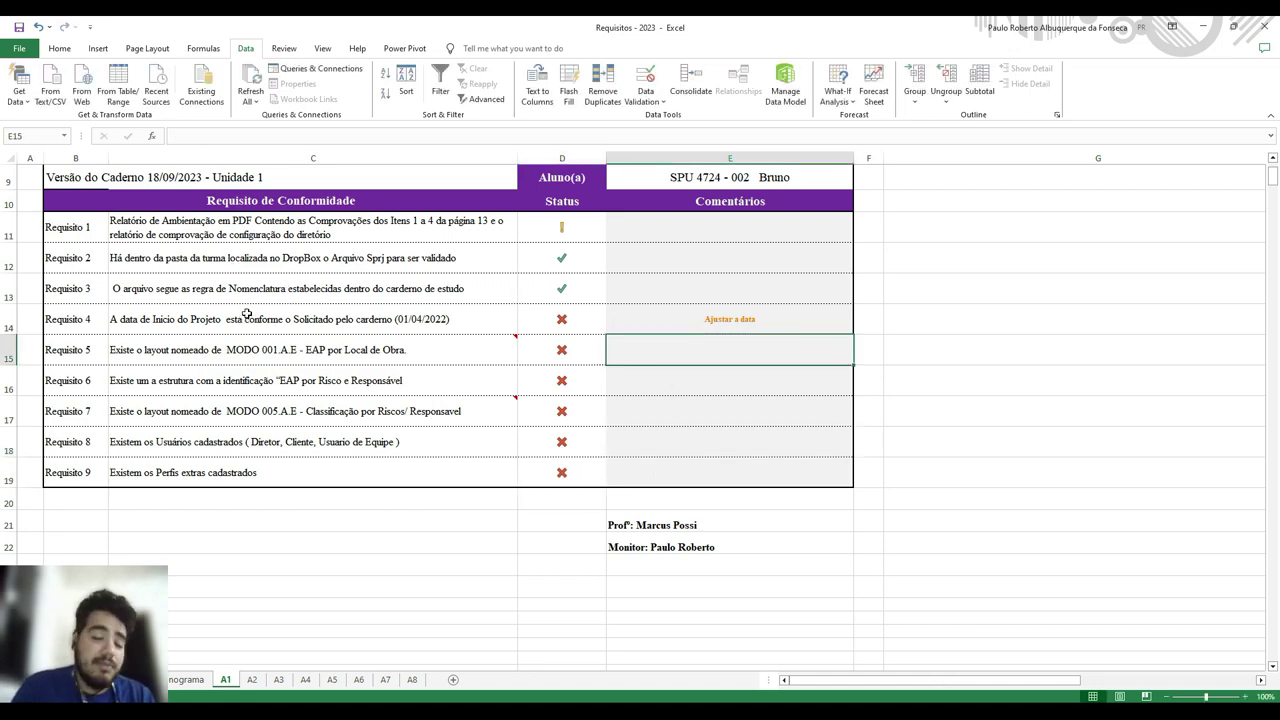
pyautogui.moveTo(243, 323); pyautogui.dragTo(677, 469)
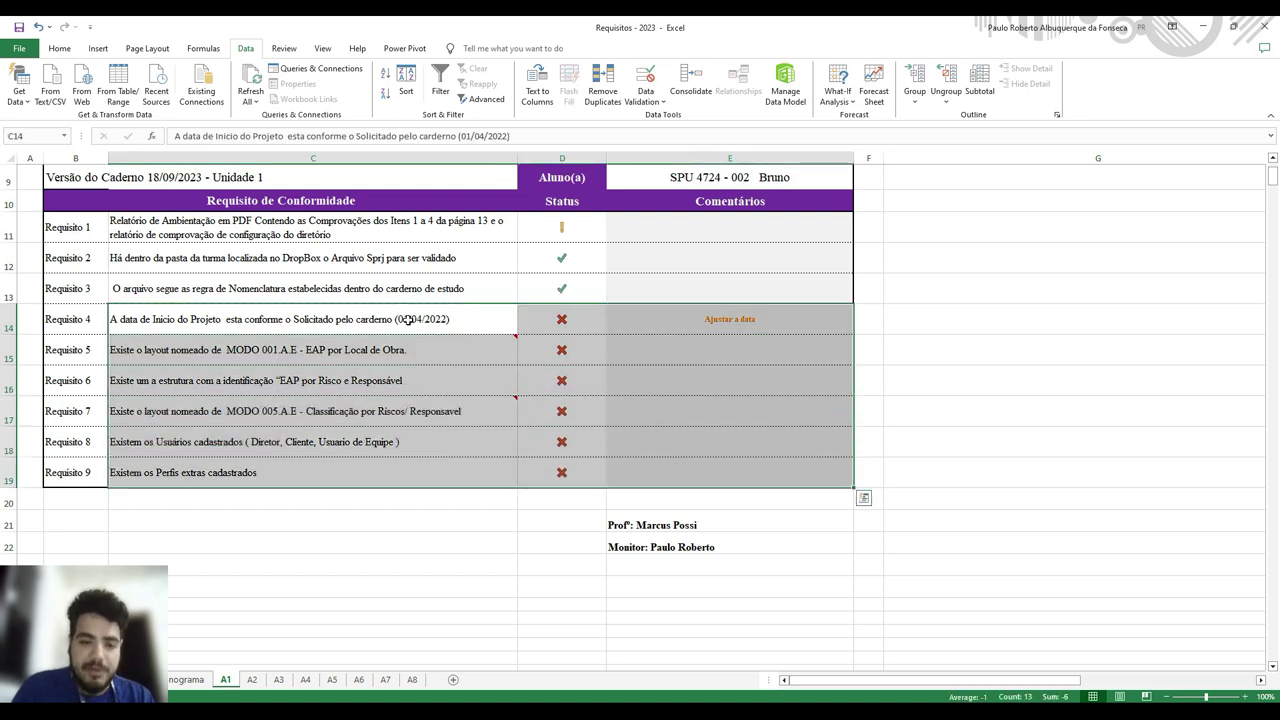
pyautogui.click(408, 320)
pyautogui.click(414, 387)
# Switch to the PDF handbook and review Parte 1 de 4 on page 28 through the users and access rights section on page 32.
pyautogui.moveTo(596, 700)
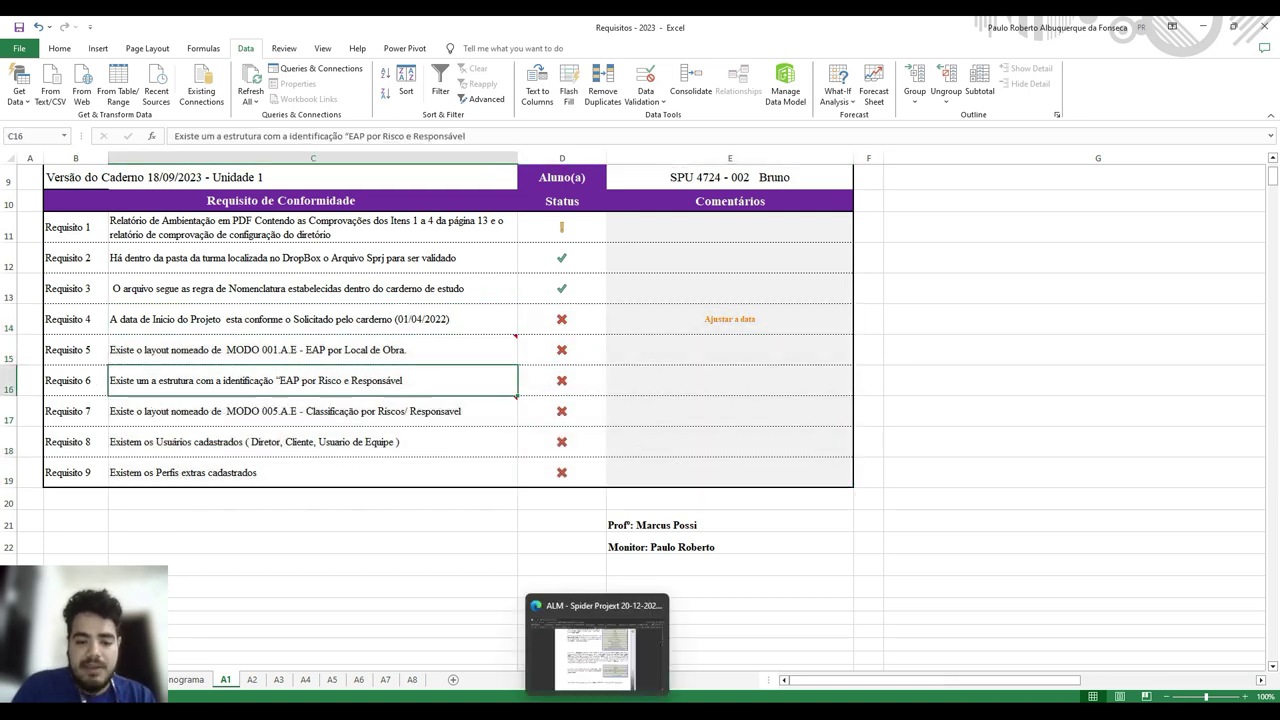
pyautogui.click(596, 650)
pyautogui.scroll(15, 568, 429)
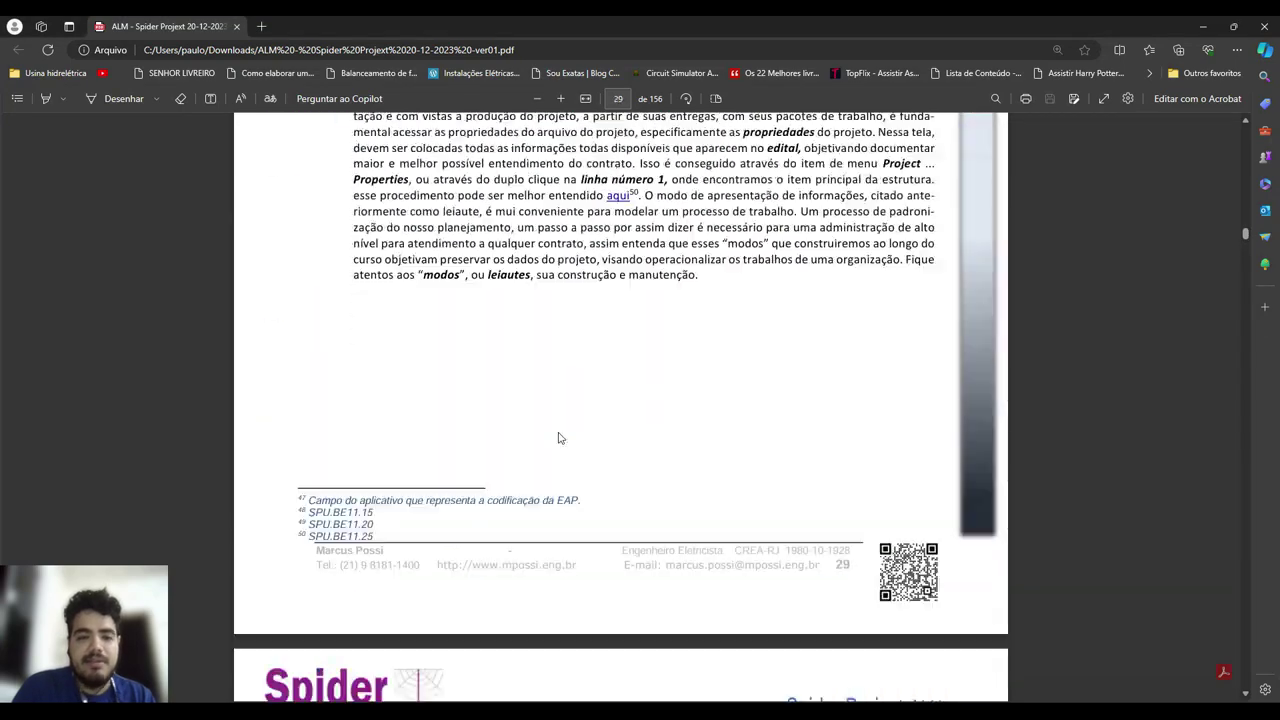
pyautogui.scroll(3, 518, 526)
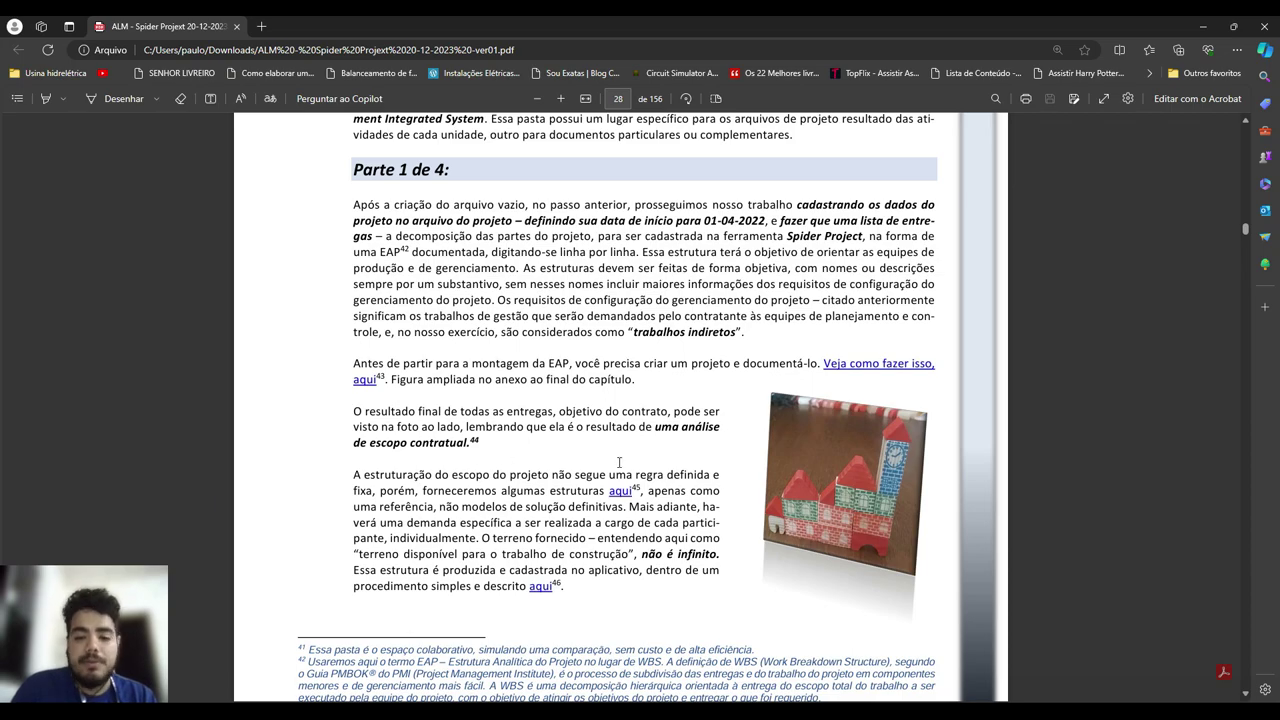
pyautogui.scroll(-15, 845, 510)
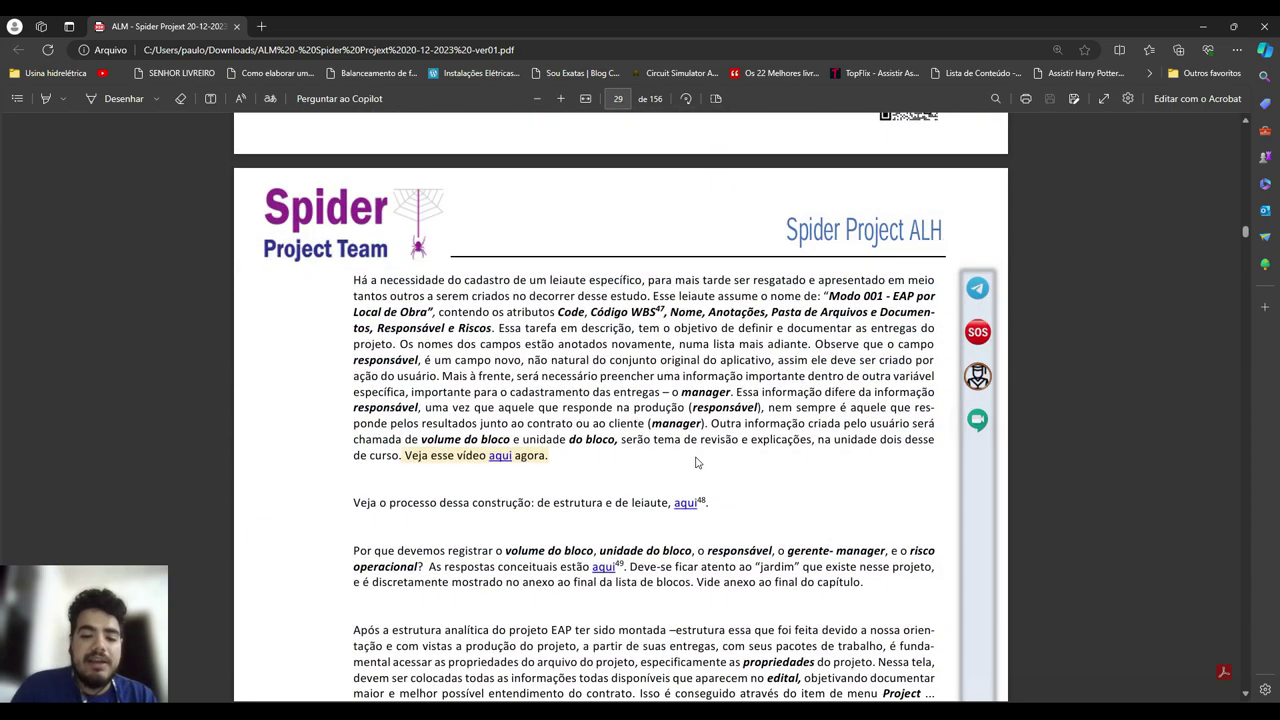
pyautogui.scroll(-20, 642, 487)
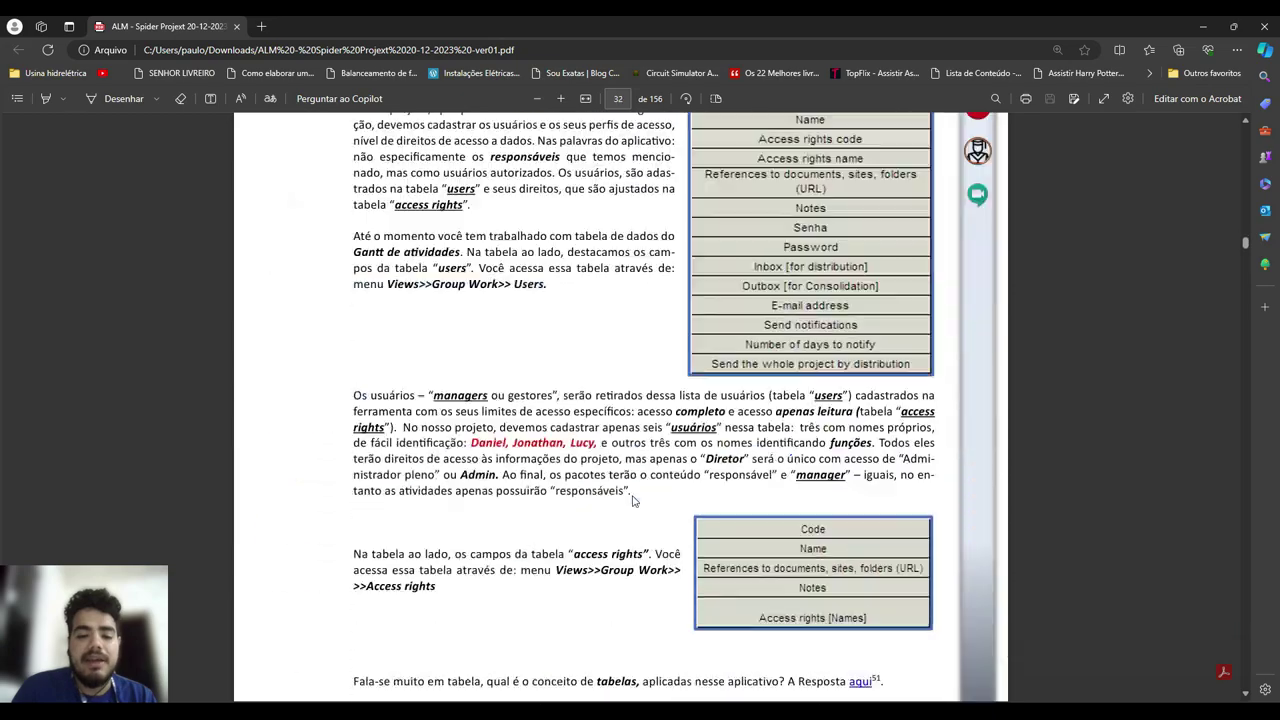
# Examine the Anexo da Unidade 1 on page 37 and the assembly block table on page 38 of the handbook.
pyautogui.scroll(-20, 632, 502)
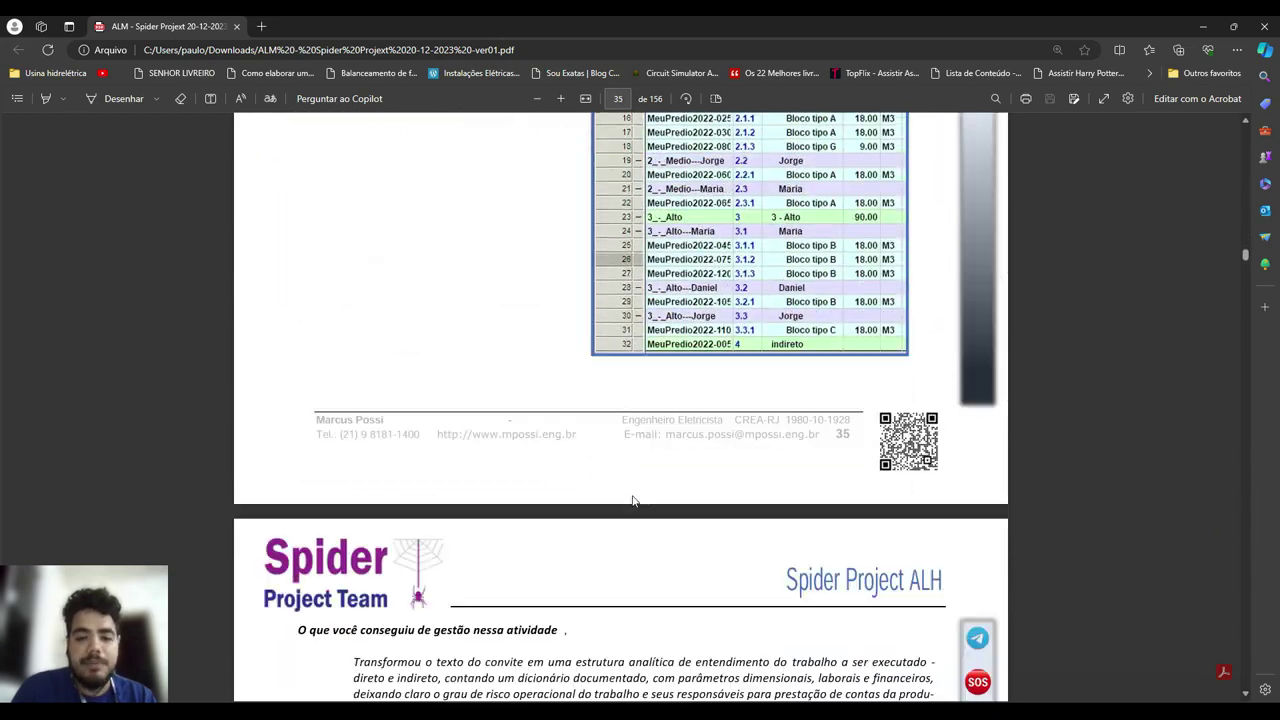
pyautogui.scroll(-5, 632, 495)
pyautogui.scroll(3, 632, 495)
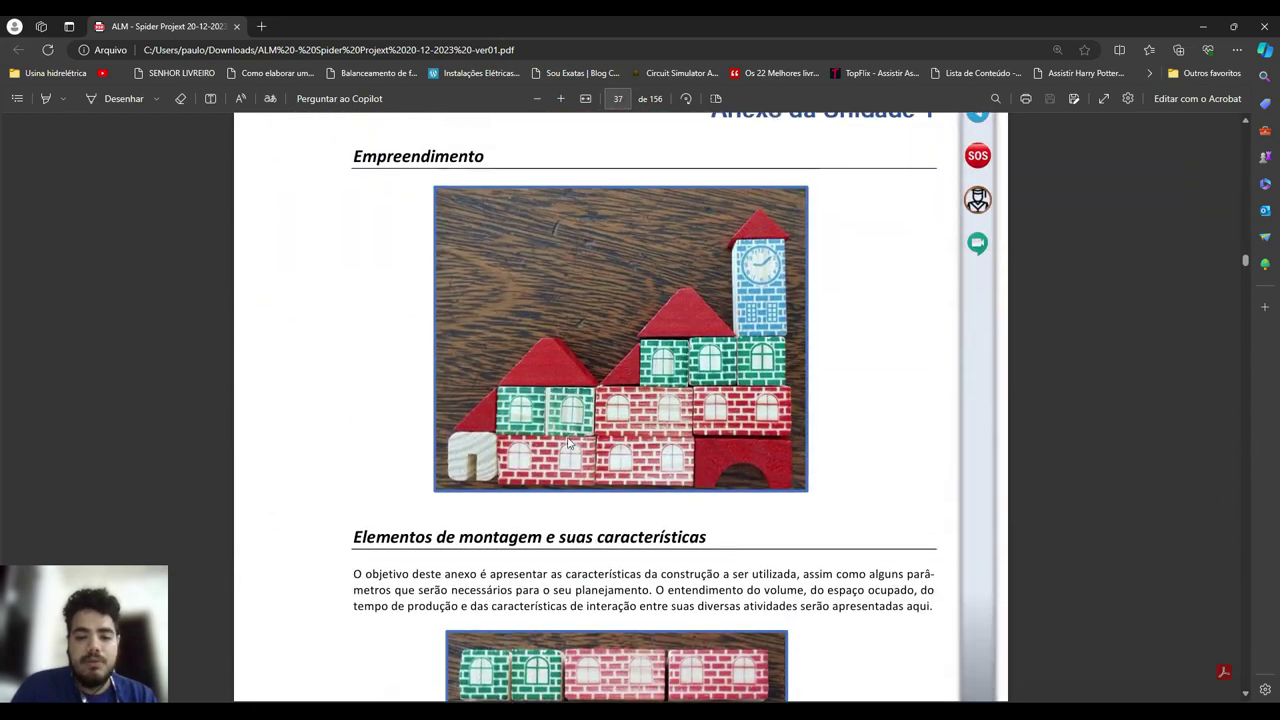
pyautogui.scroll(-10, 520, 400)
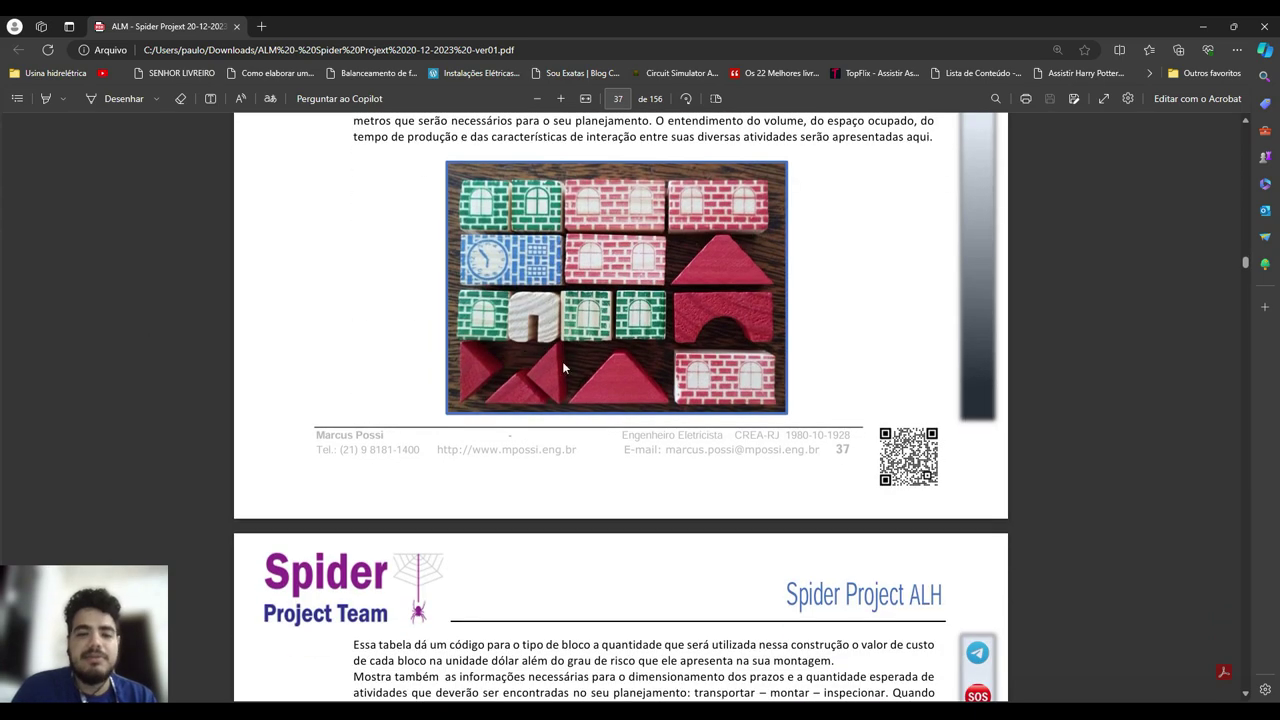
pyautogui.scroll(-5, 534, 420)
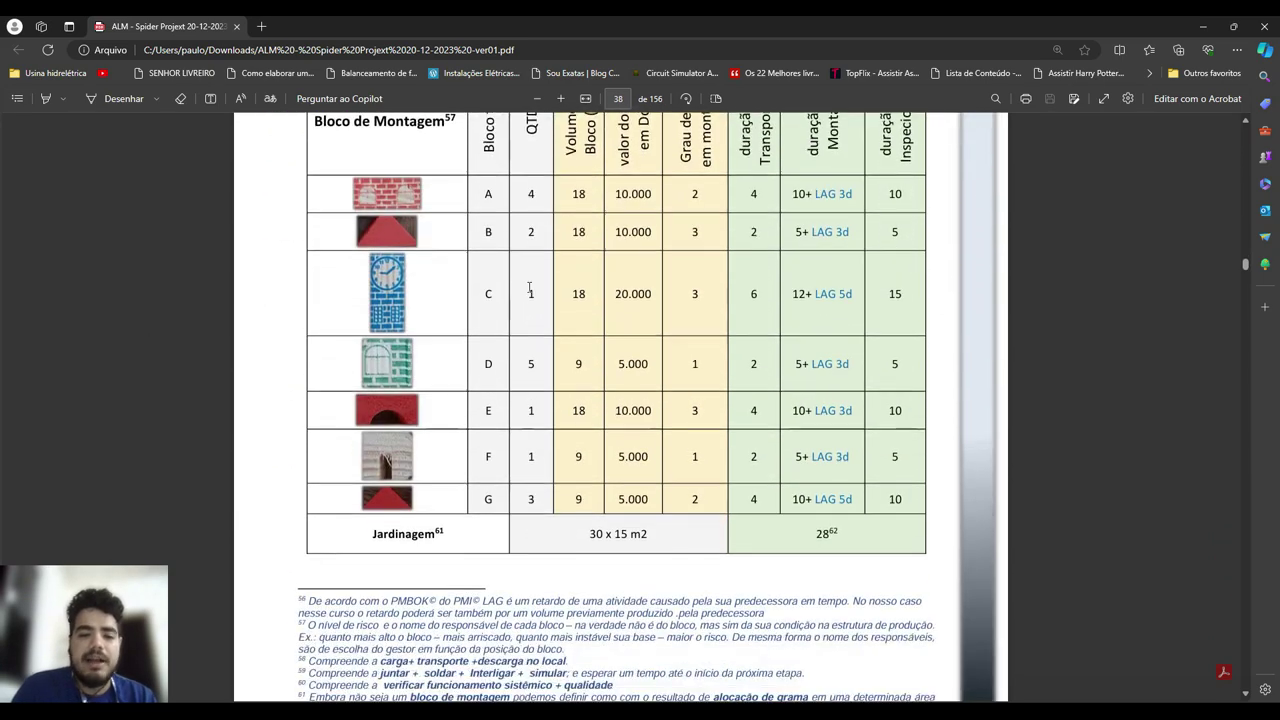
pyautogui.scroll(2, 527, 430)
pyautogui.scroll(1, 527, 430)
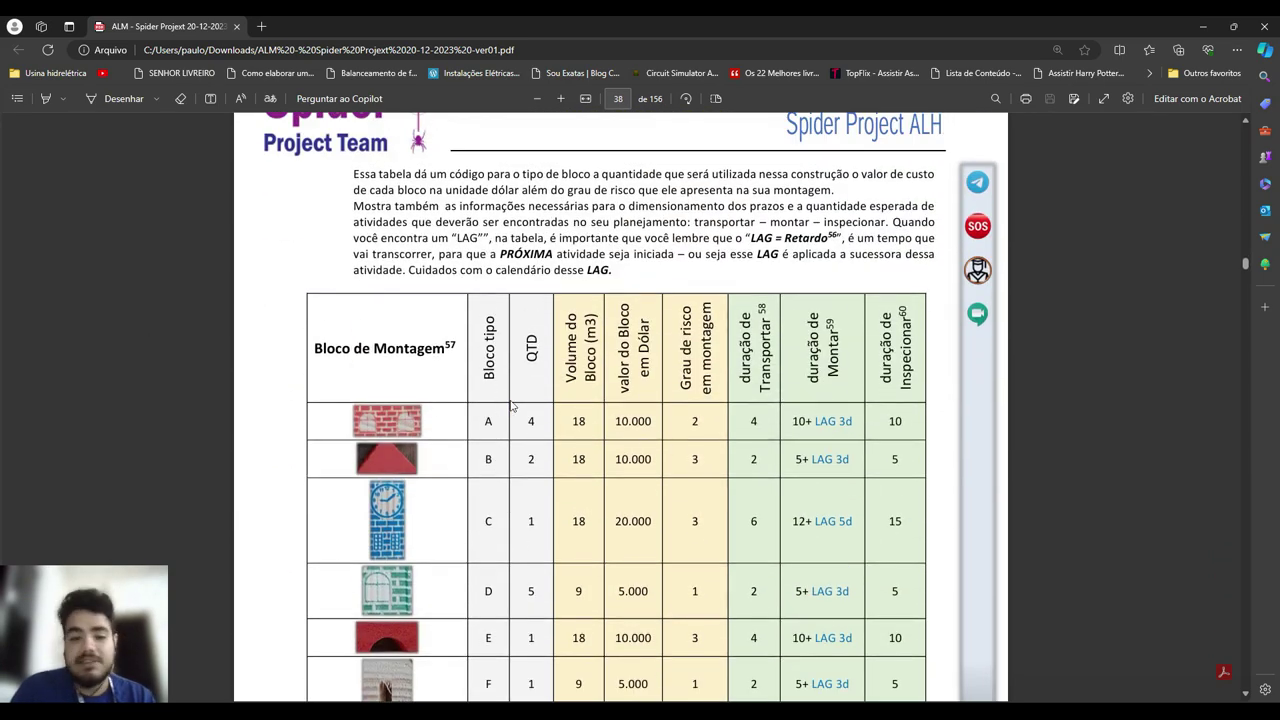
# Examine the block type A row in the assembly block table on page 38, including its dollar value.
pyautogui.moveTo(488, 410)
pyautogui.mouseDown()
pyautogui.moveTo(490, 398)
pyautogui.moveTo(494, 426)
pyautogui.mouseUp()
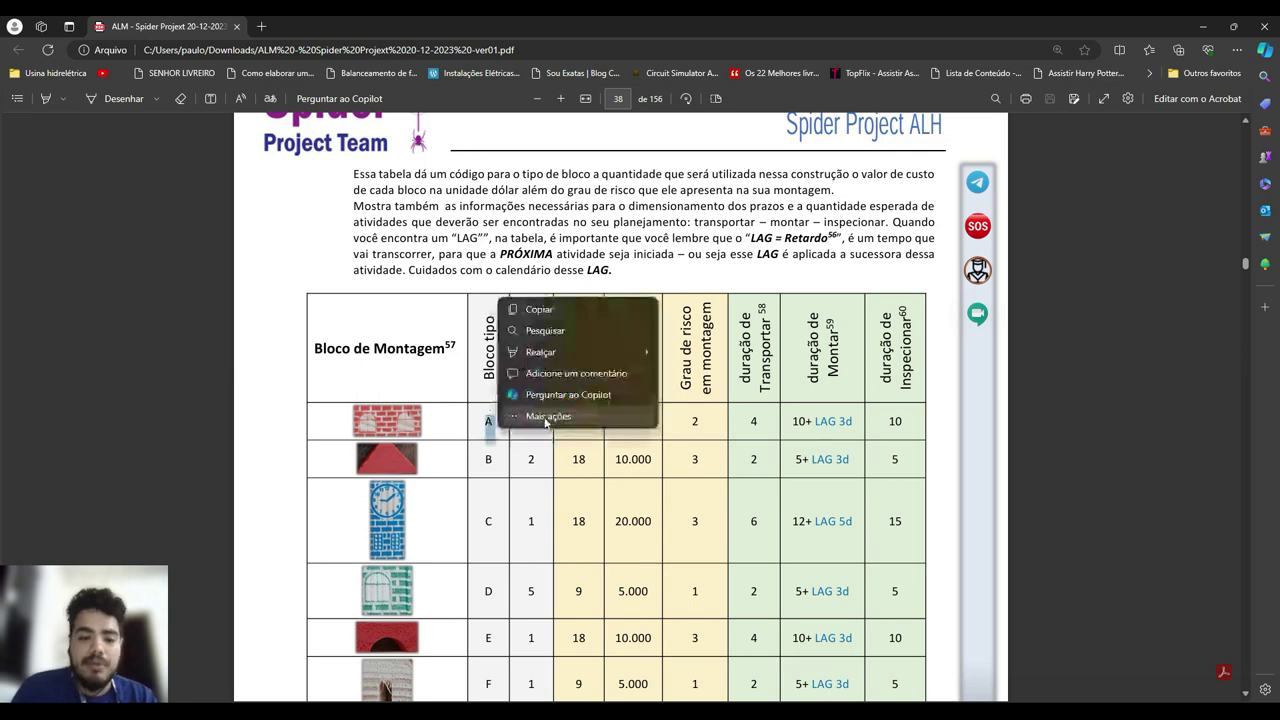
pyautogui.click(545, 416)
pyautogui.click(628, 414)
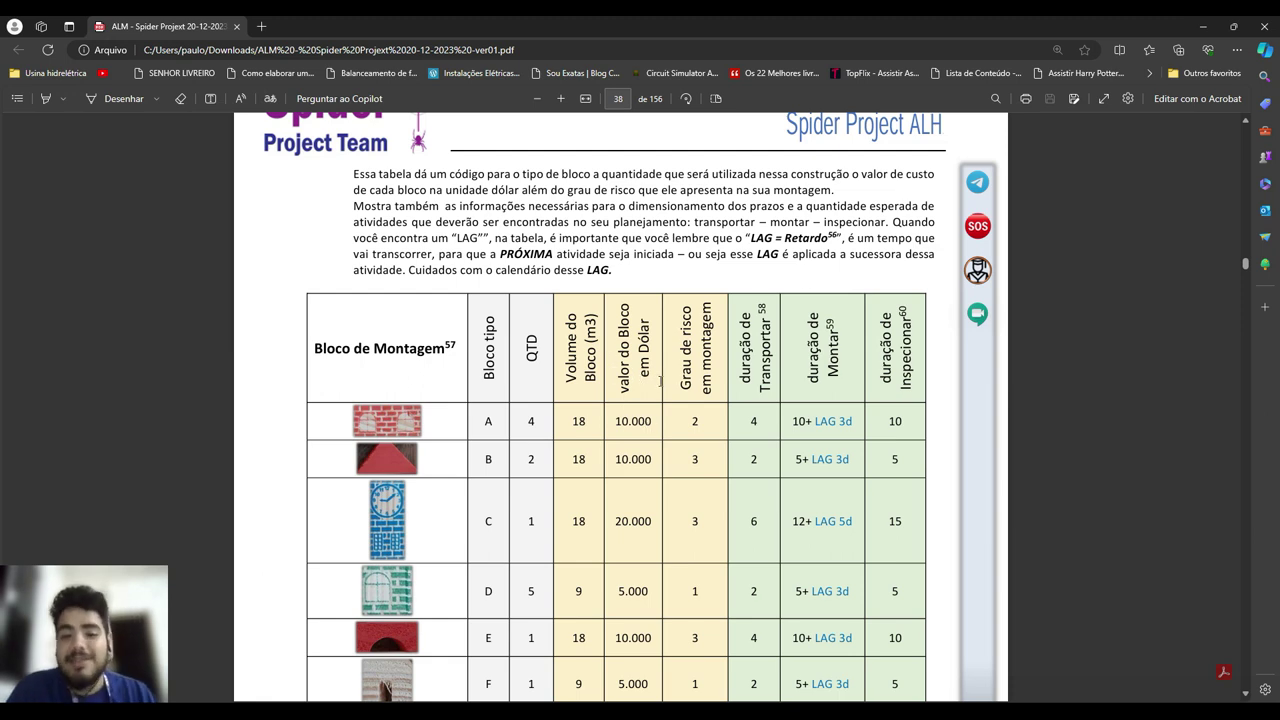
pyautogui.click(632, 421)
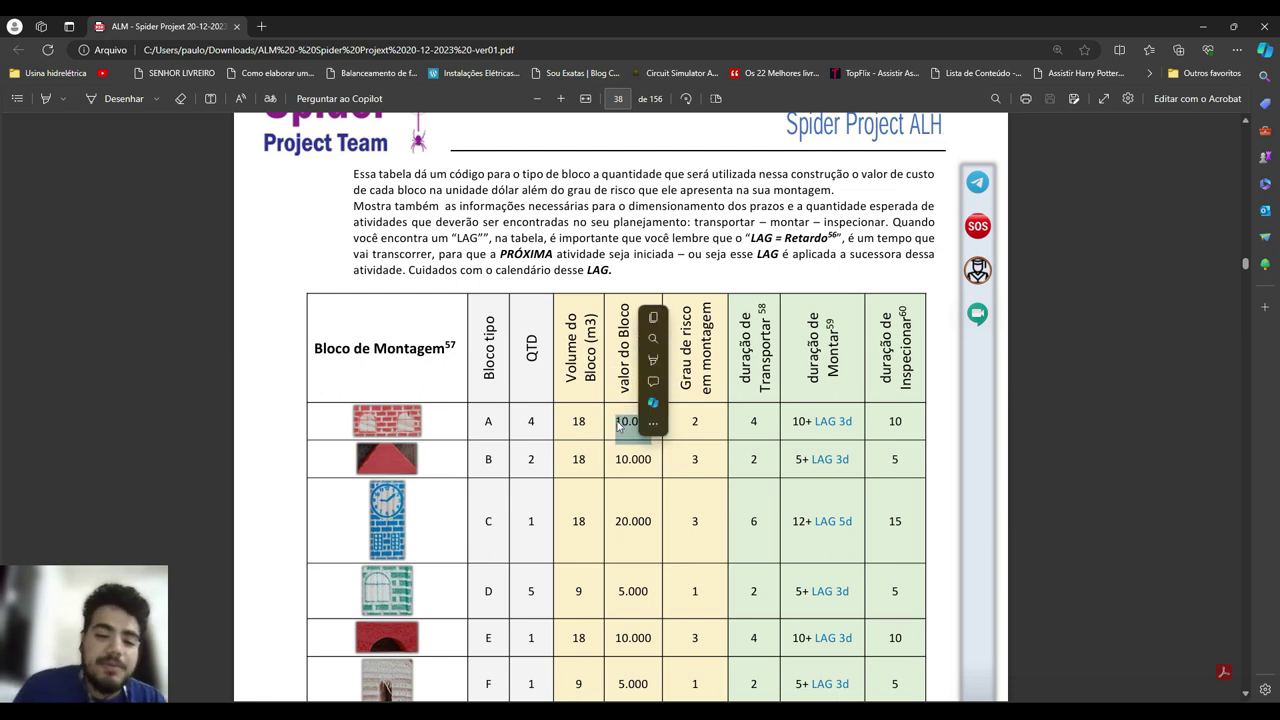
pyautogui.click(630, 427)
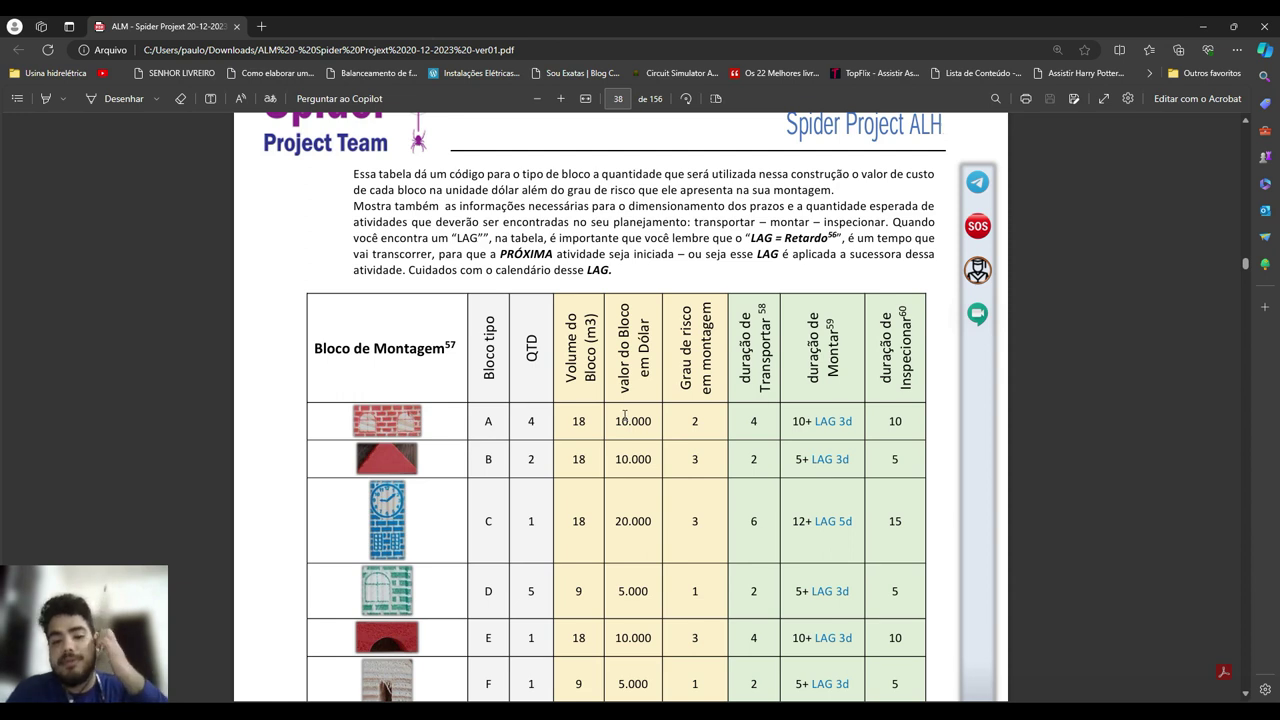
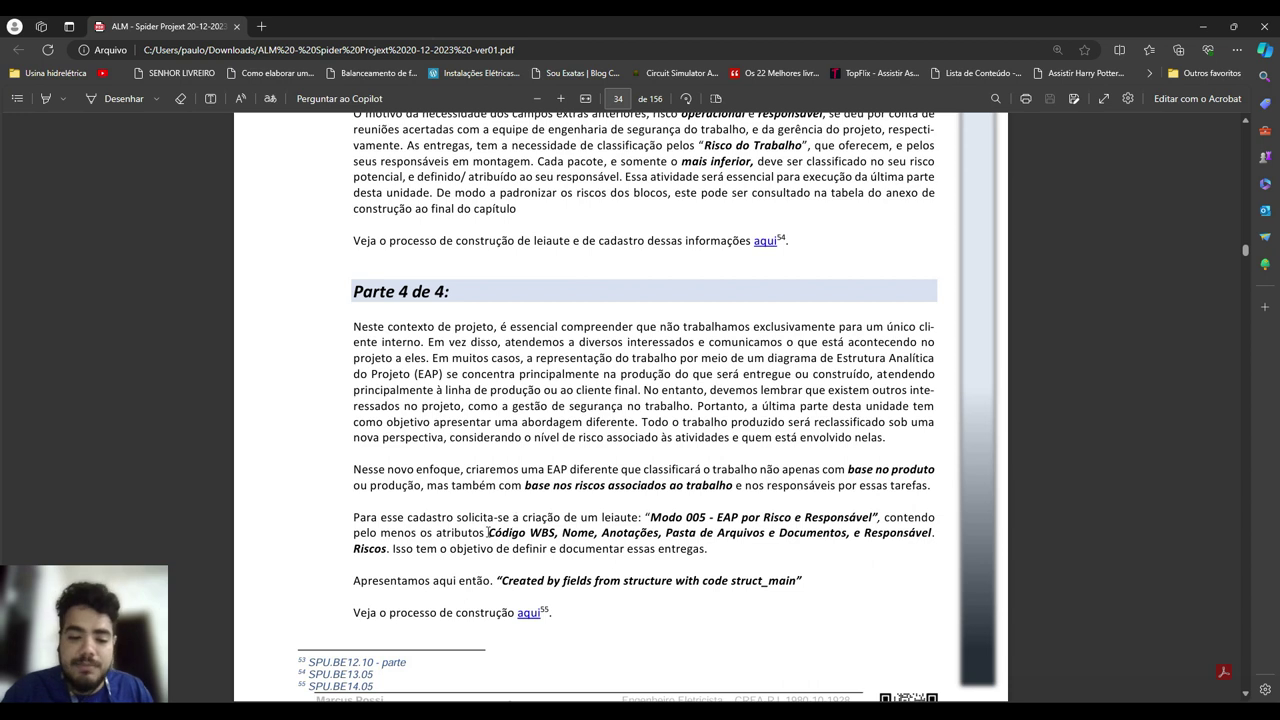
# Review the attributes required for layout Modo 005 in Parte 4 de 4, and the Modo 001 layout requirements on page 29.
pyautogui.moveTo(487, 532); pyautogui.dragTo(388, 549)
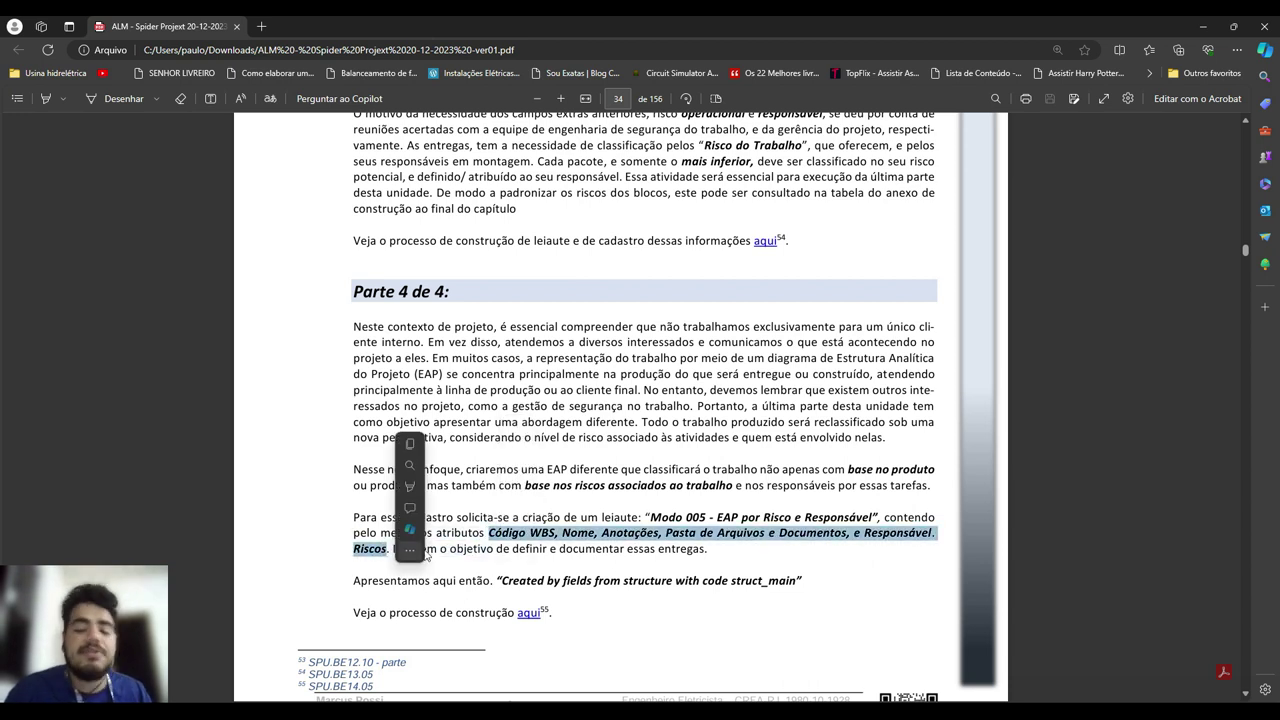
pyautogui.click(662, 562)
pyautogui.scroll(8, 741, 580)
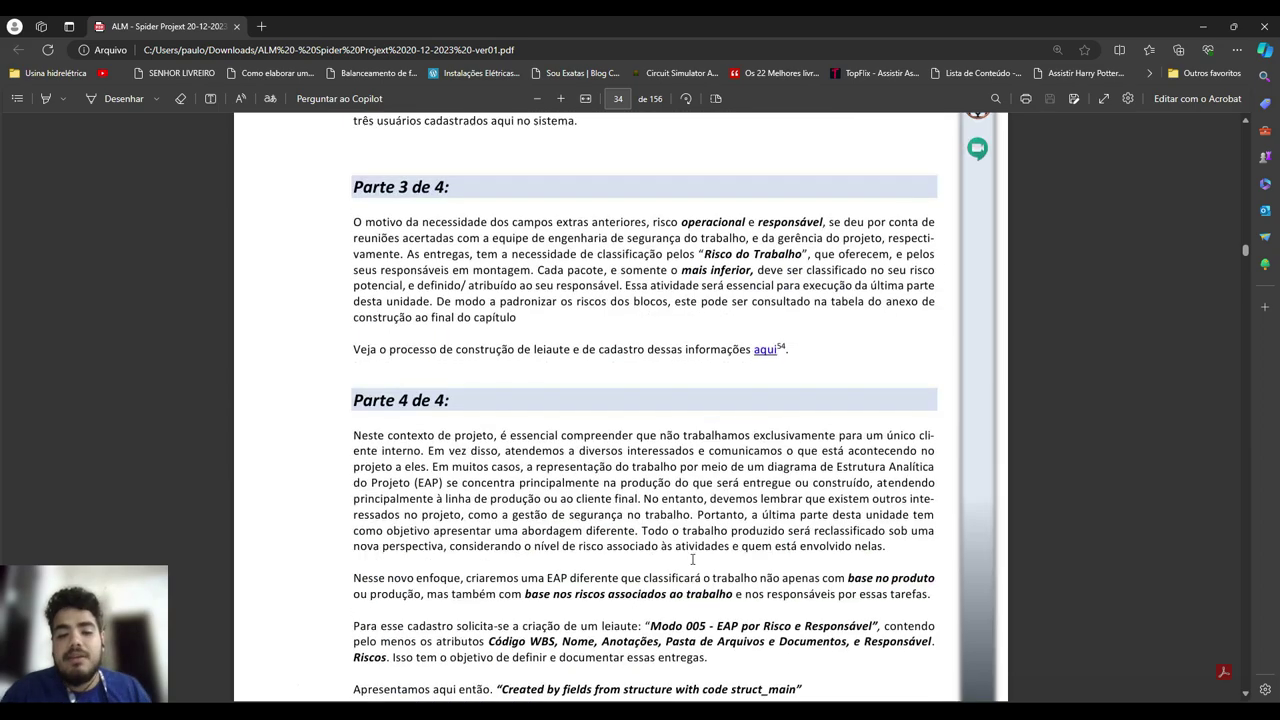
pyautogui.scroll(12, 634, 510)
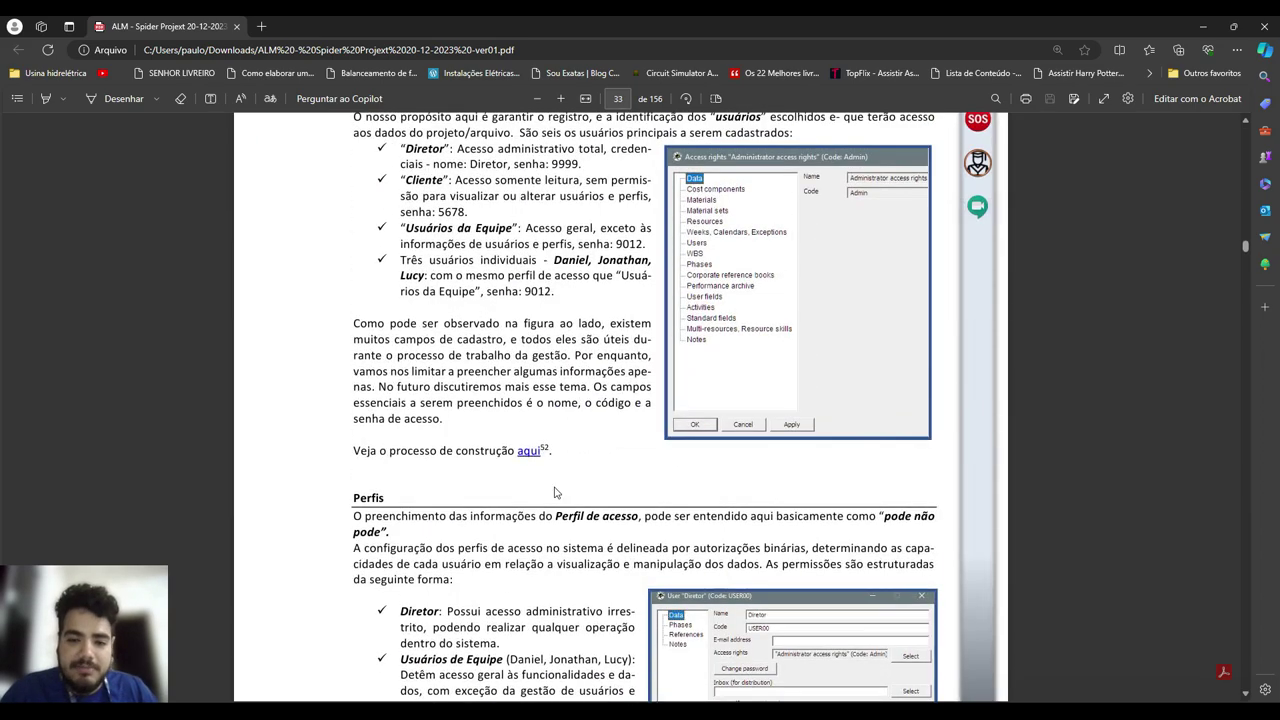
pyautogui.scroll(15, 575, 404)
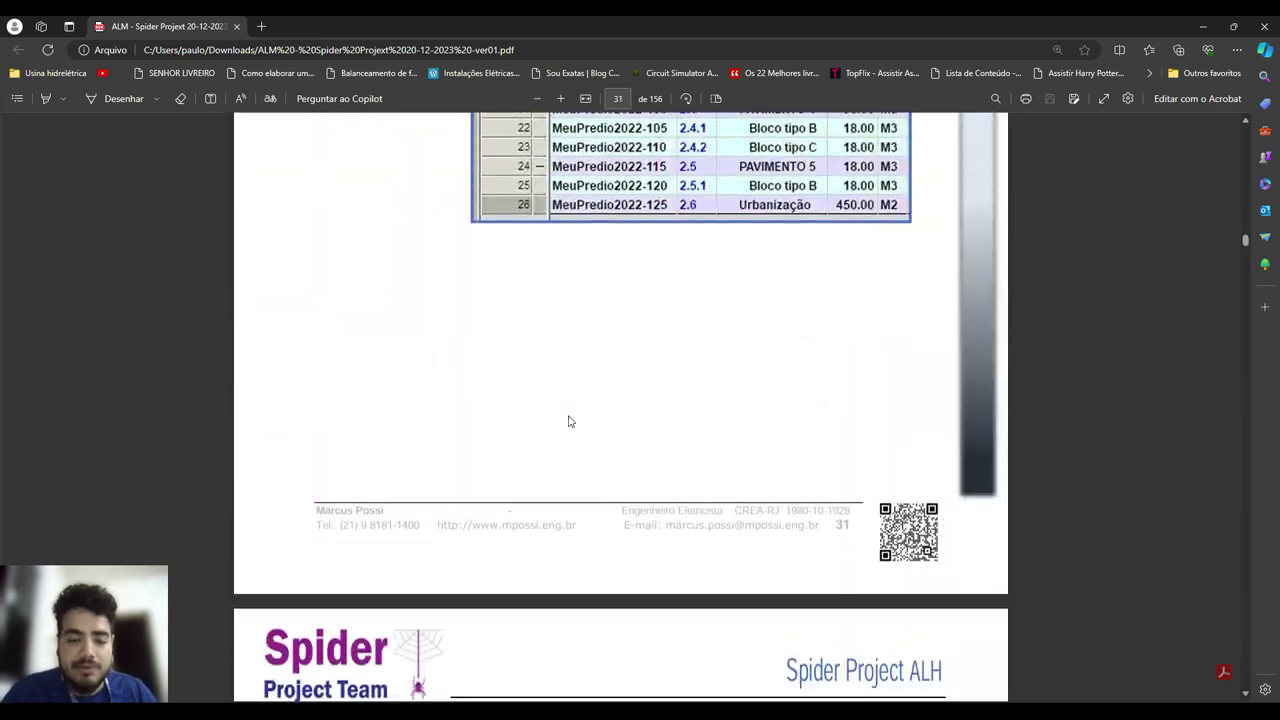
pyautogui.scroll(12, 570, 422)
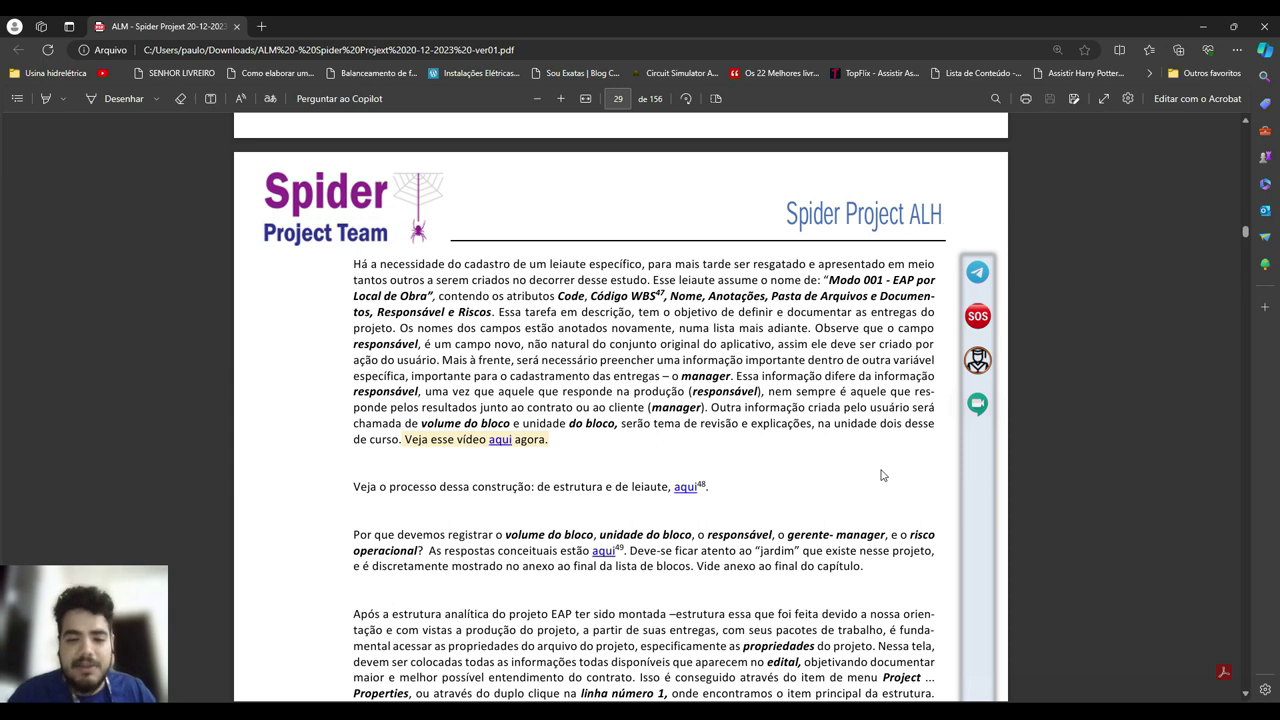
pyautogui.scroll(3, 860, 435)
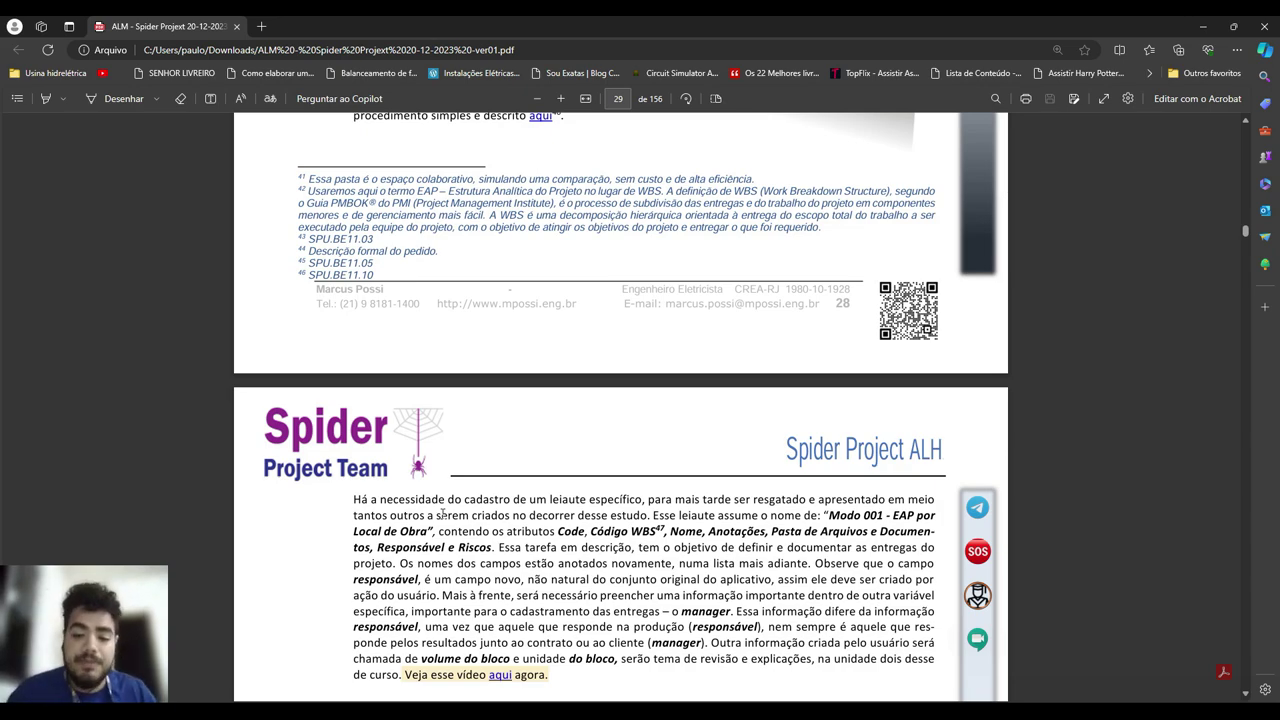
pyautogui.scroll(13, 446, 513)
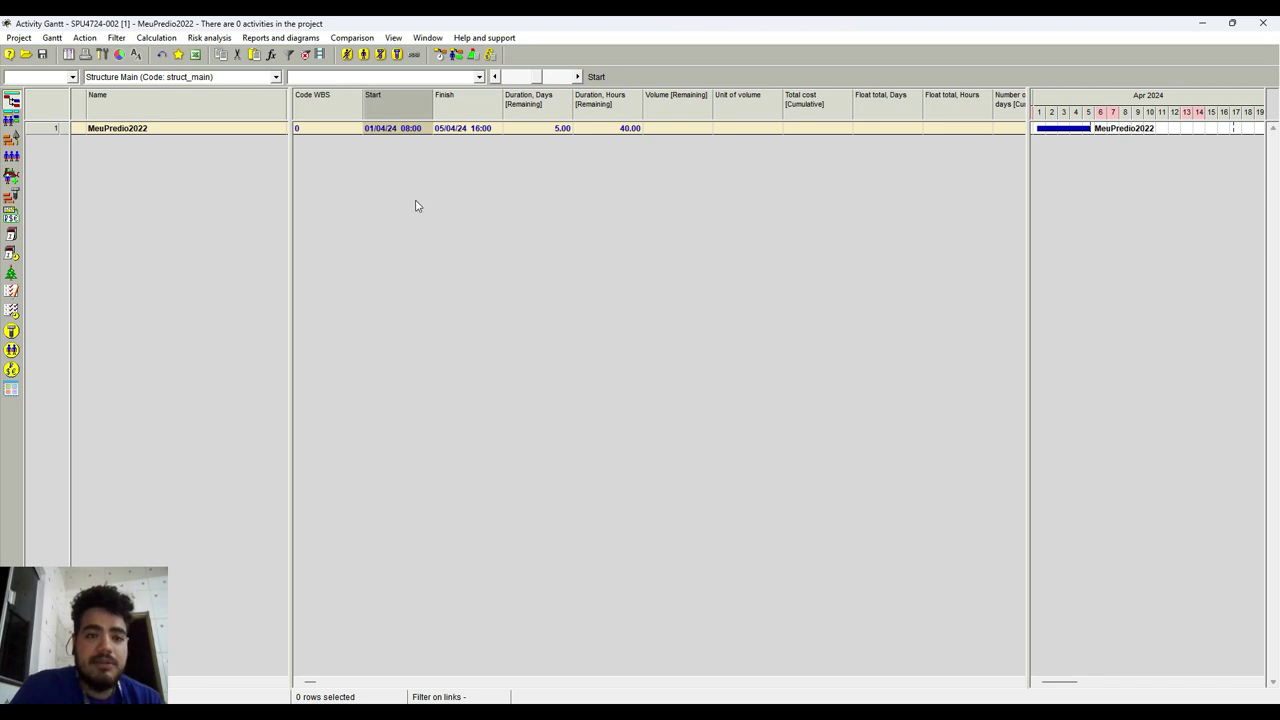
# Switch to Spider Project, open the project Logbook and compare the times and computer names of its oldest entries.
pyautogui.click(395, 40)
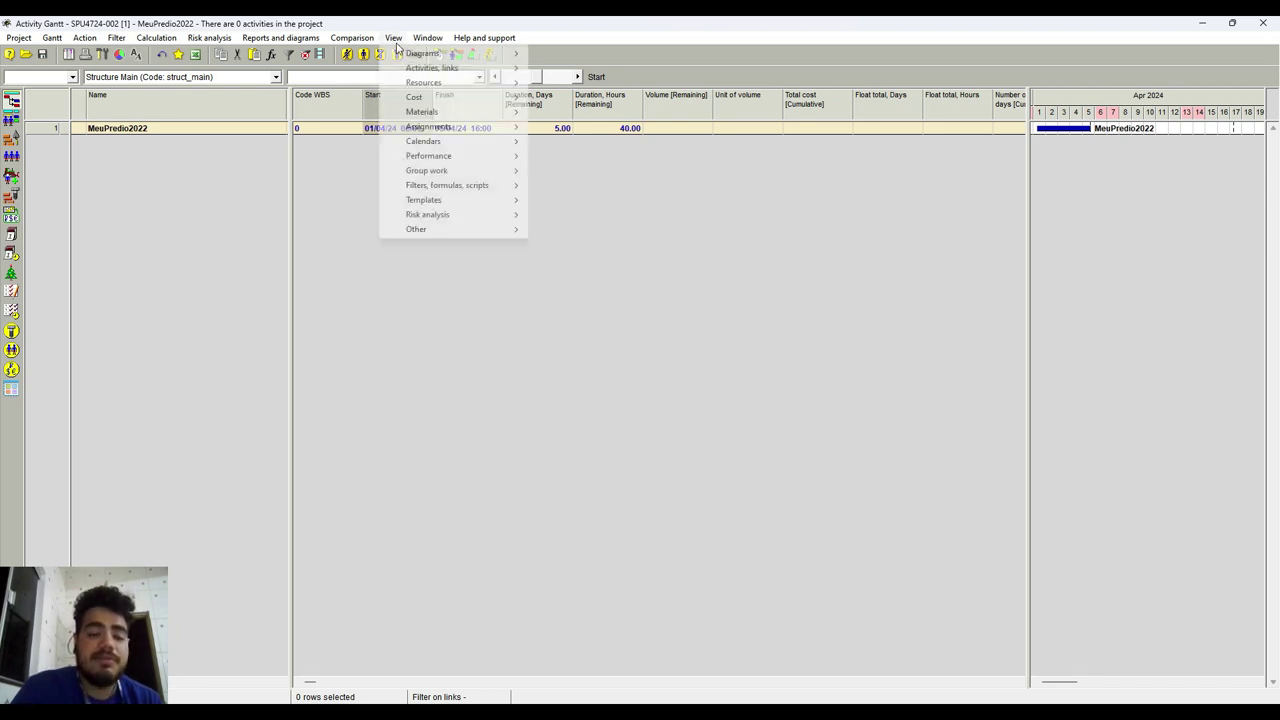
pyautogui.moveTo(445, 232)
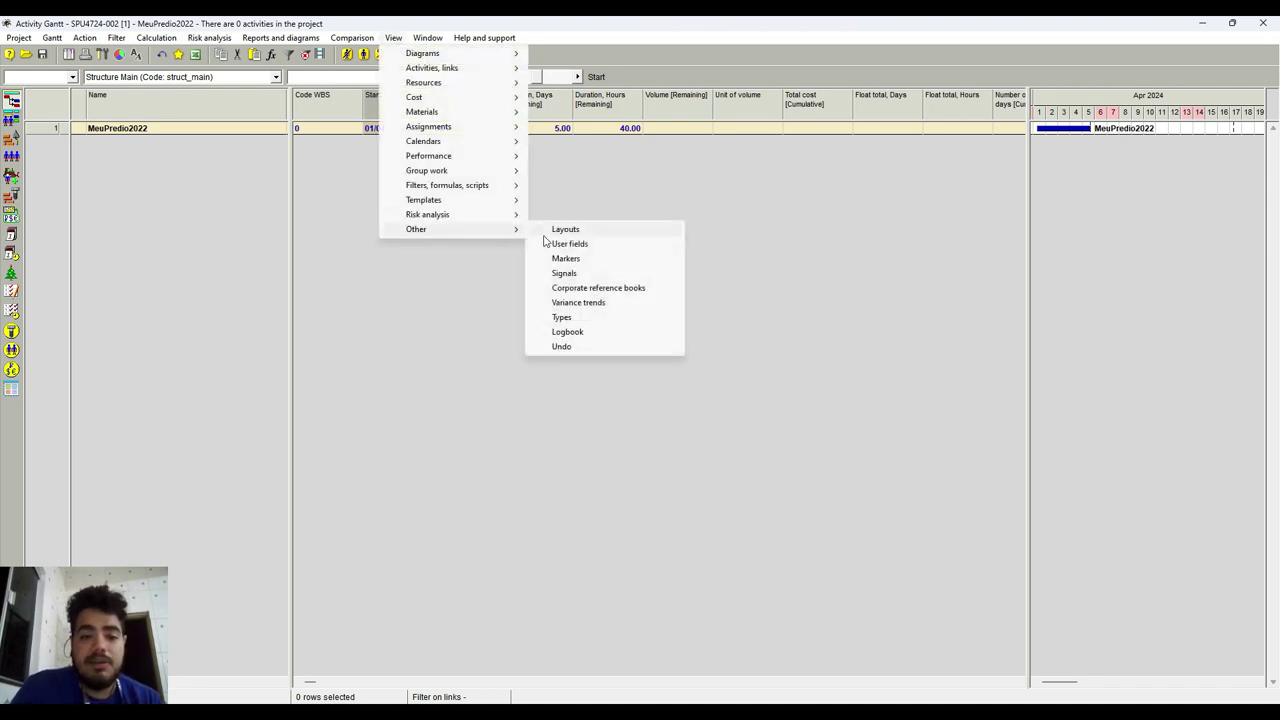
pyautogui.click(568, 332)
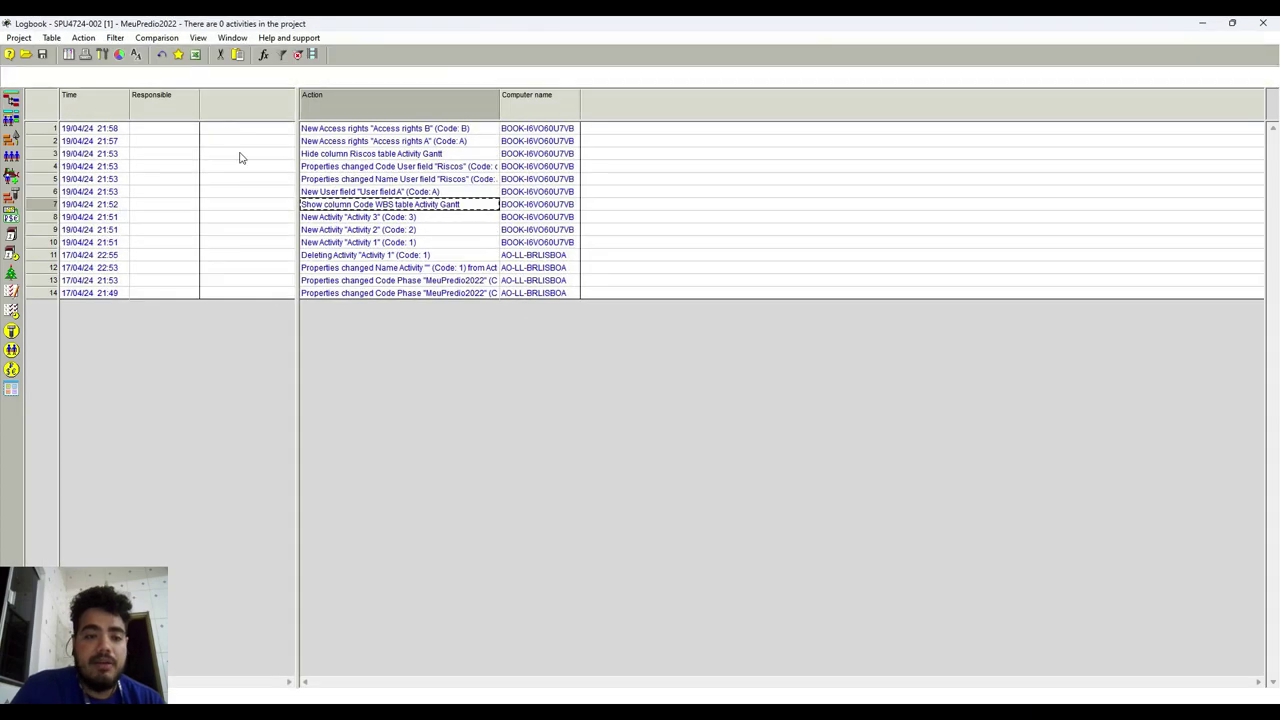
pyautogui.click(118, 256)
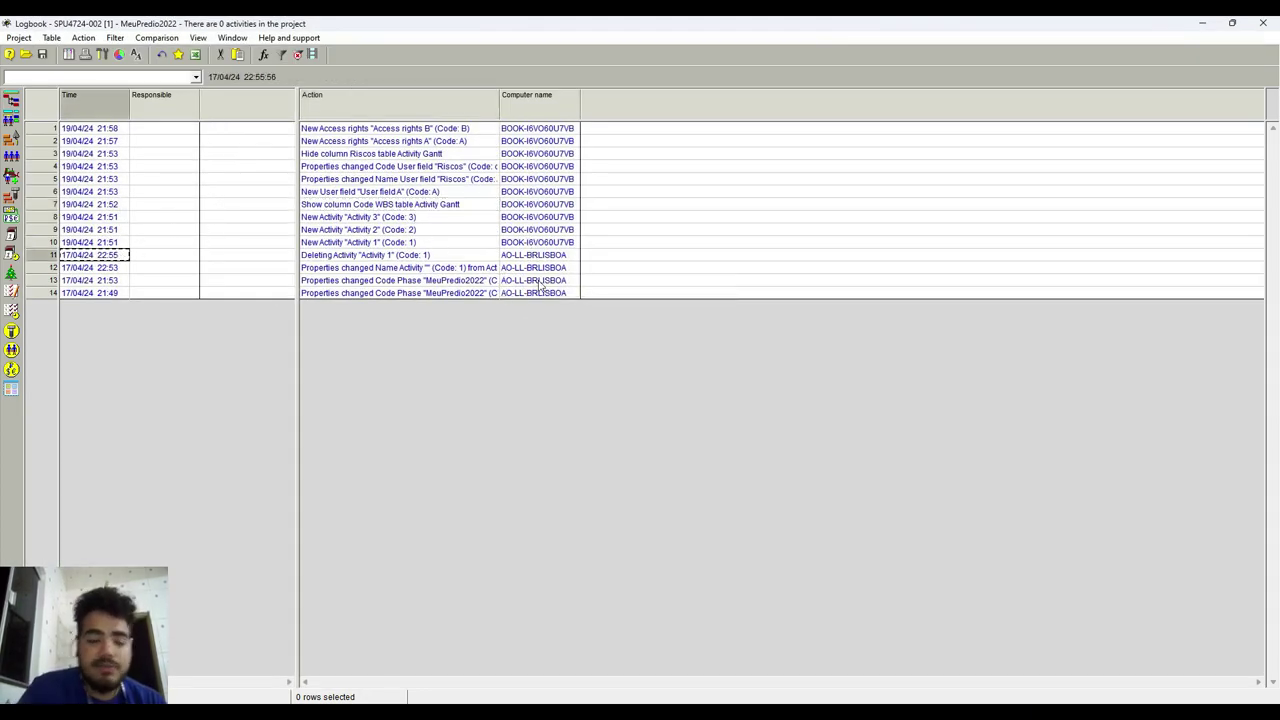
pyautogui.click(112, 293)
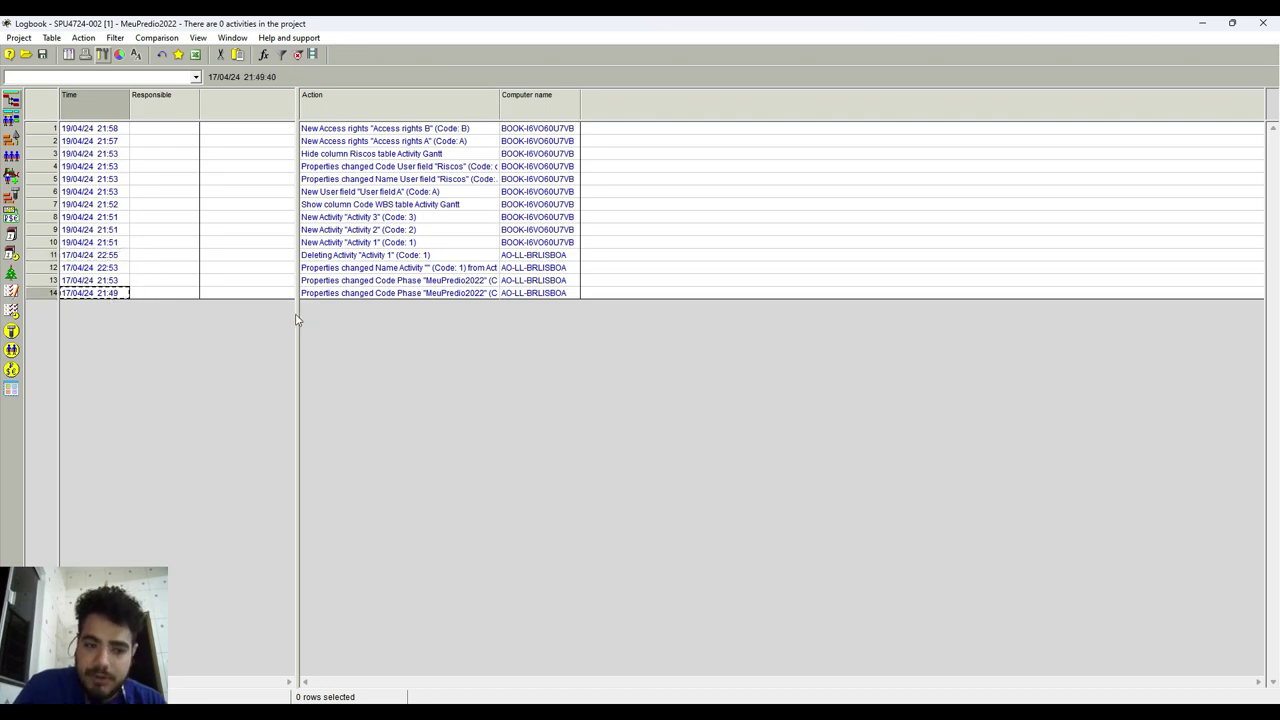
pyautogui.click(528, 293)
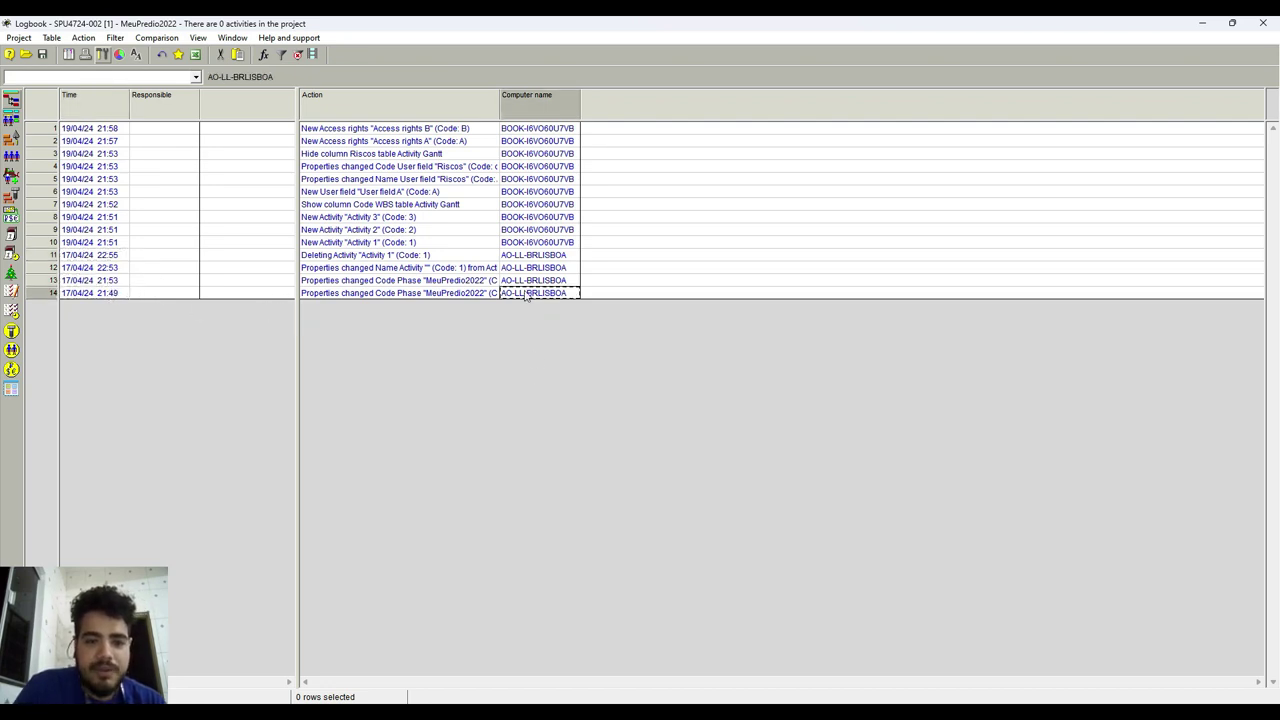
pyautogui.click(528, 256)
pyautogui.click(530, 244)
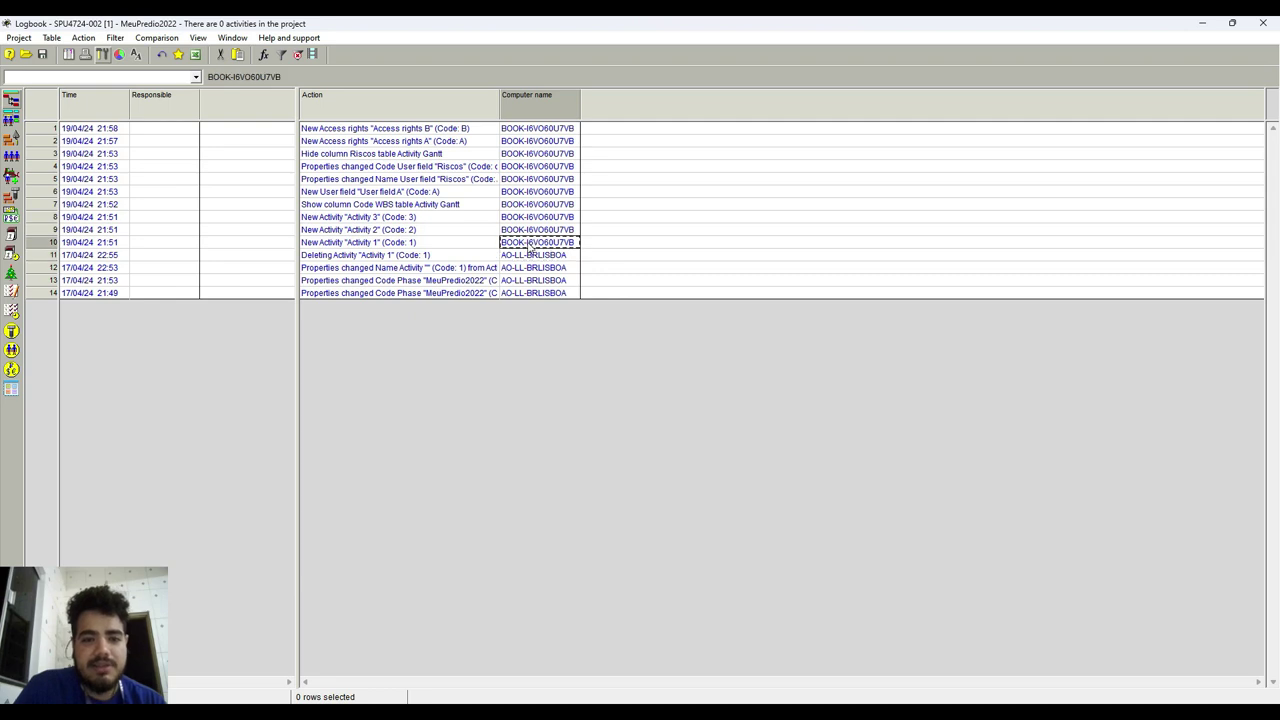
# Examine the logged actions of 19/04/24, from the new activities and the Riscos user field to the new access rights.
pyautogui.click(370, 244)
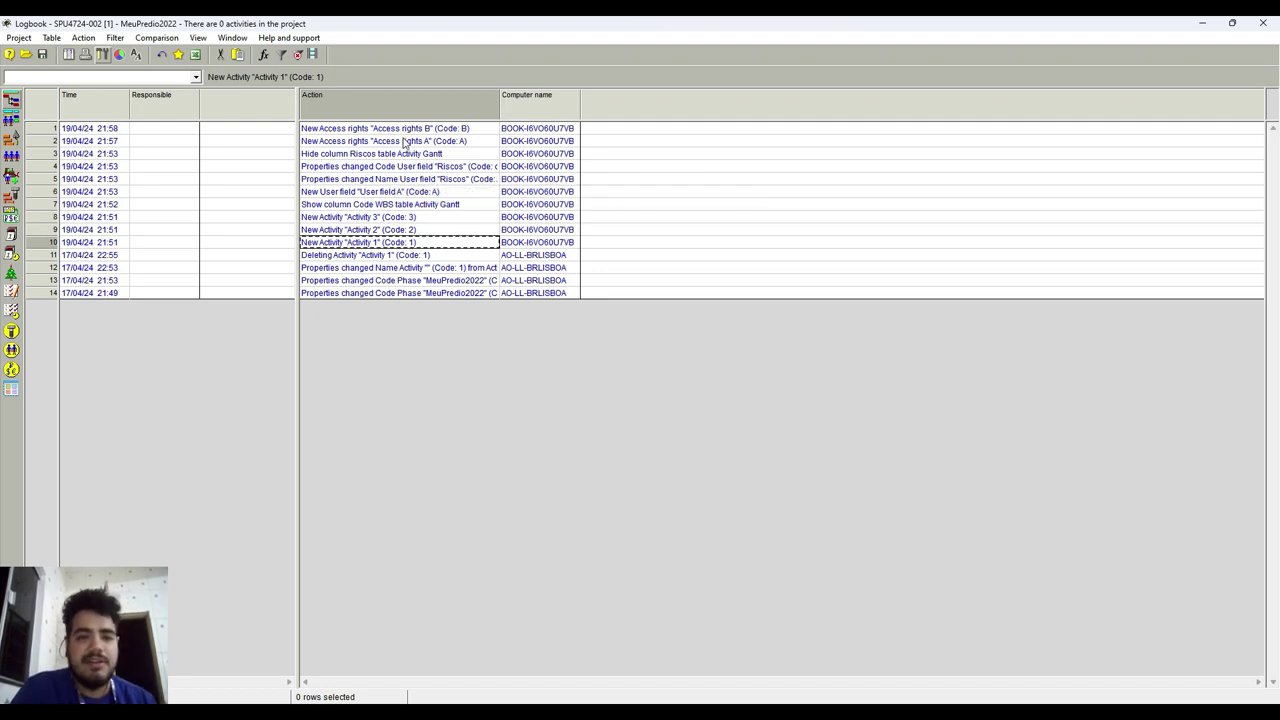
pyautogui.click(408, 153)
pyautogui.click(408, 191)
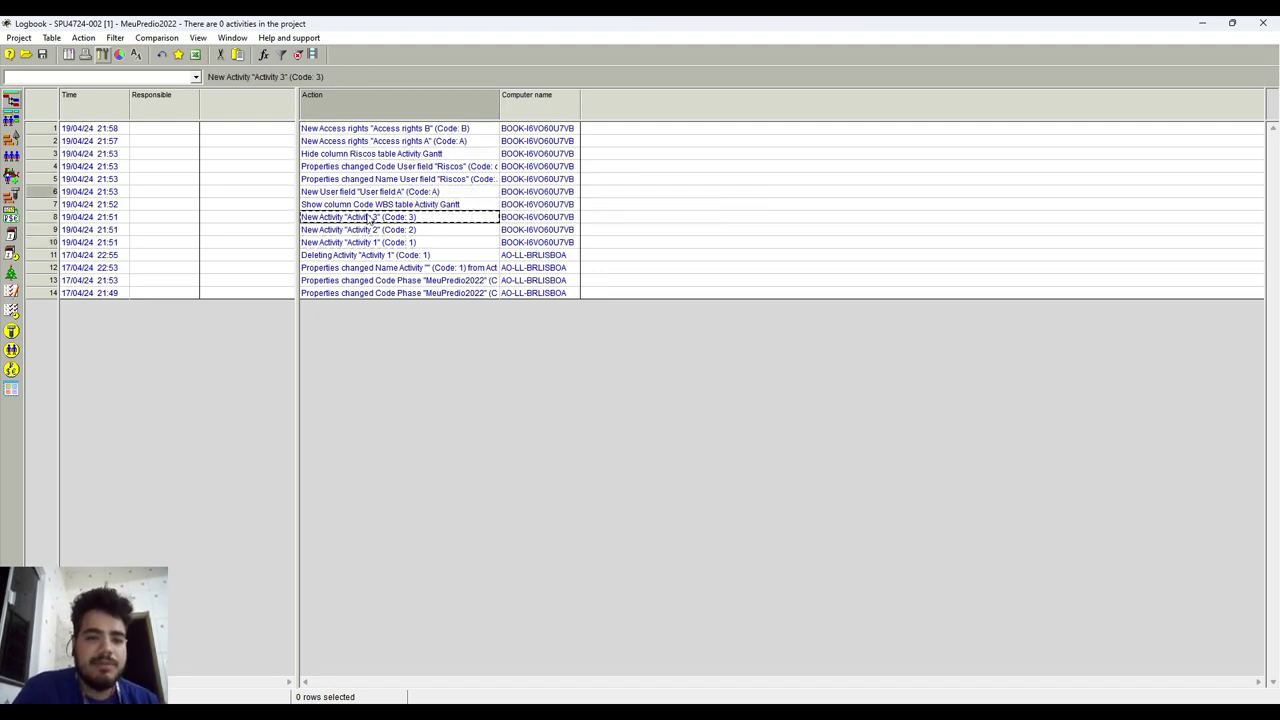
pyautogui.click(408, 217)
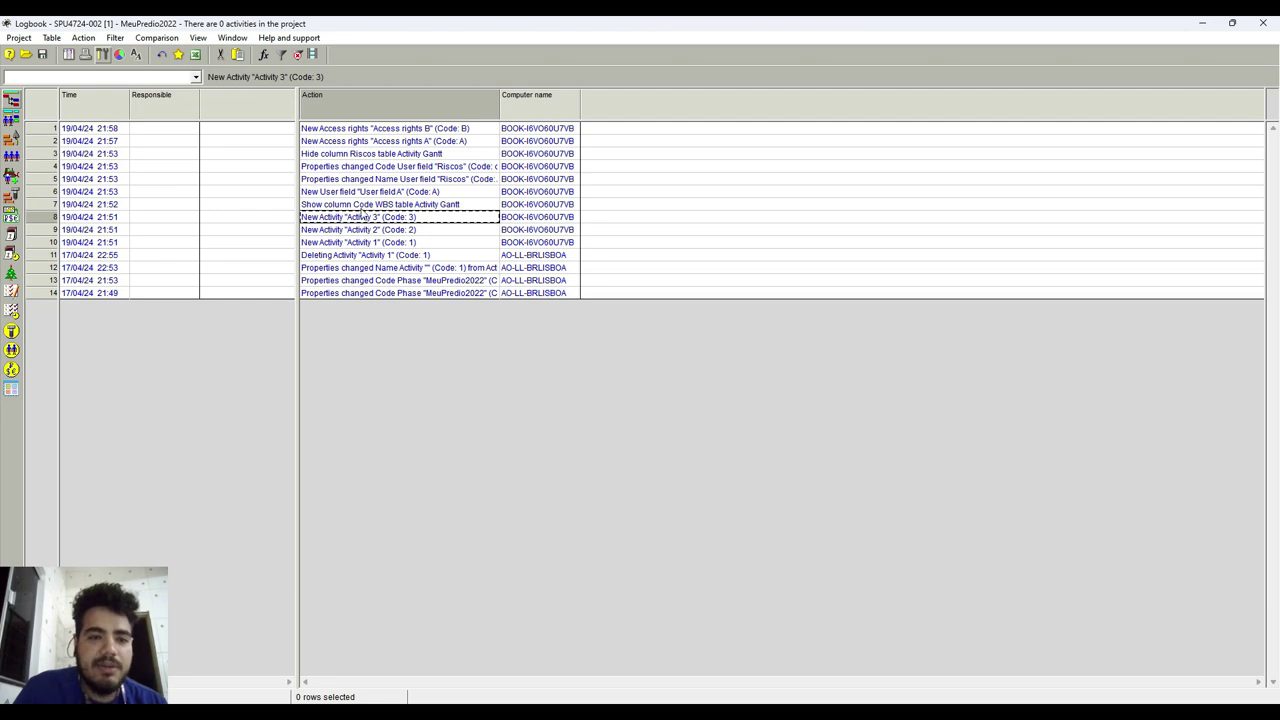
pyautogui.click(350, 155)
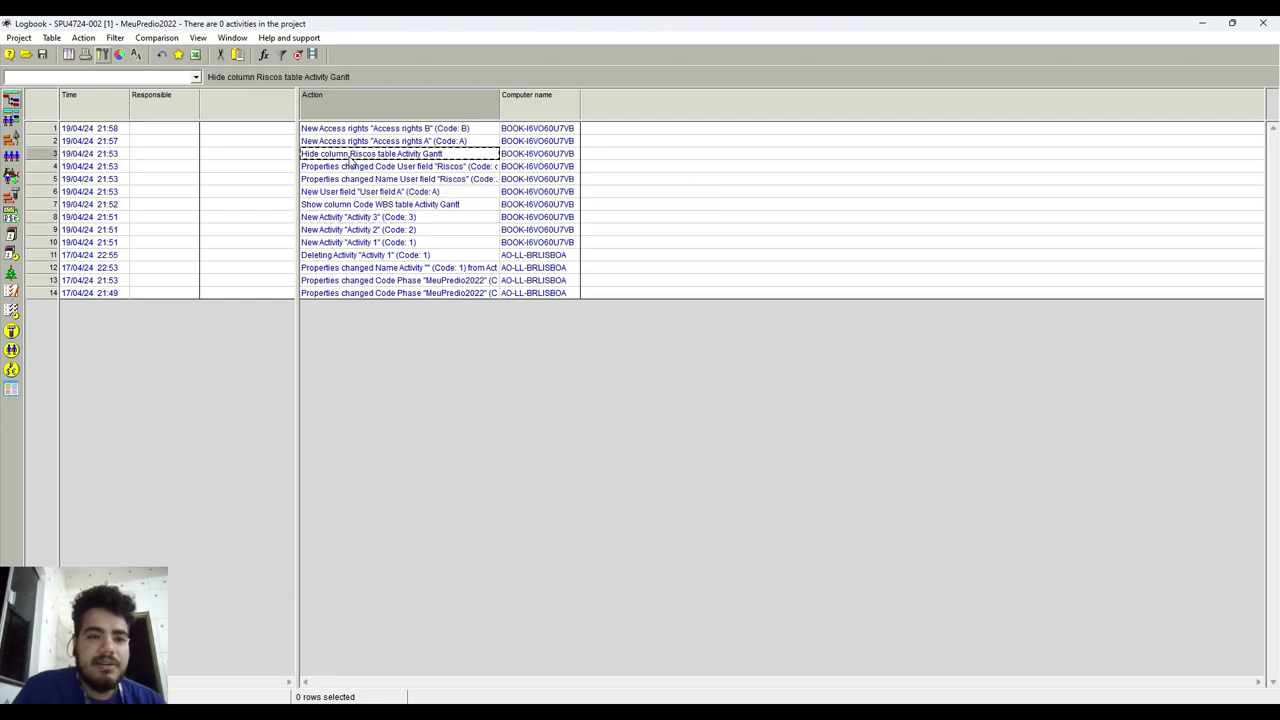
pyautogui.click(385, 144)
pyautogui.click(416, 133)
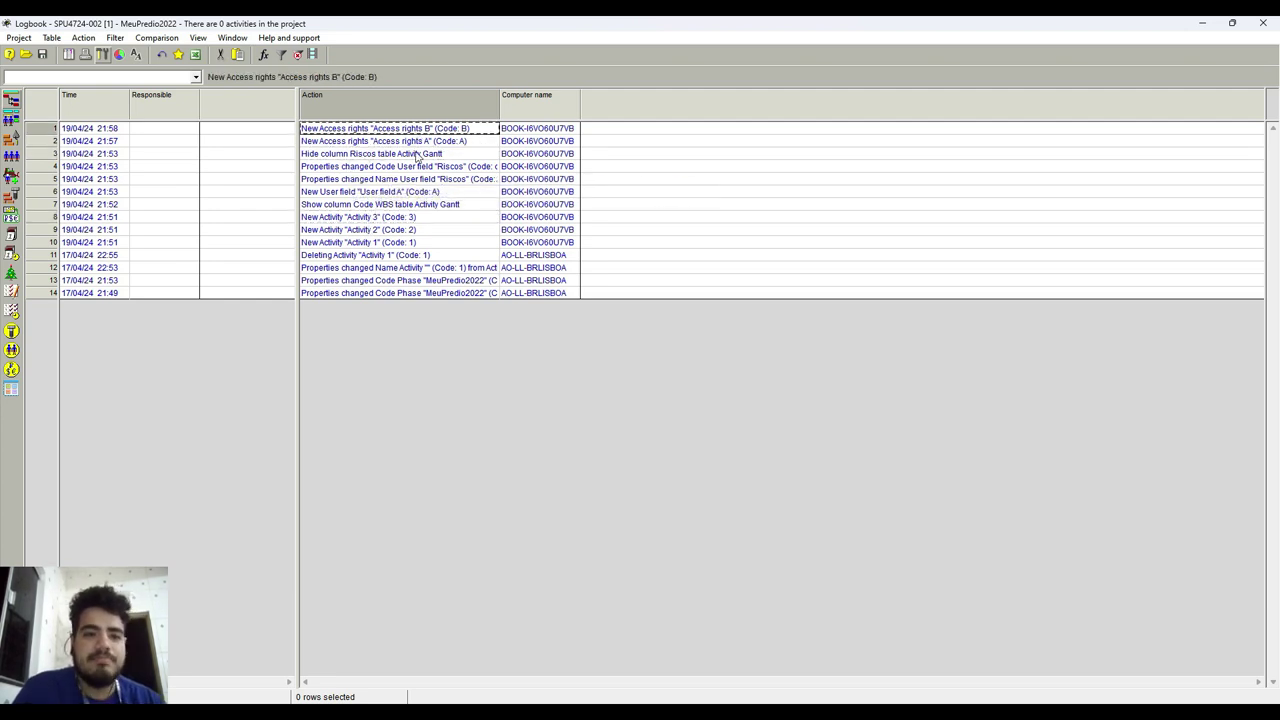
pyautogui.click(420, 145)
pyautogui.click(416, 134)
pyautogui.click(406, 141)
pyautogui.click(438, 218)
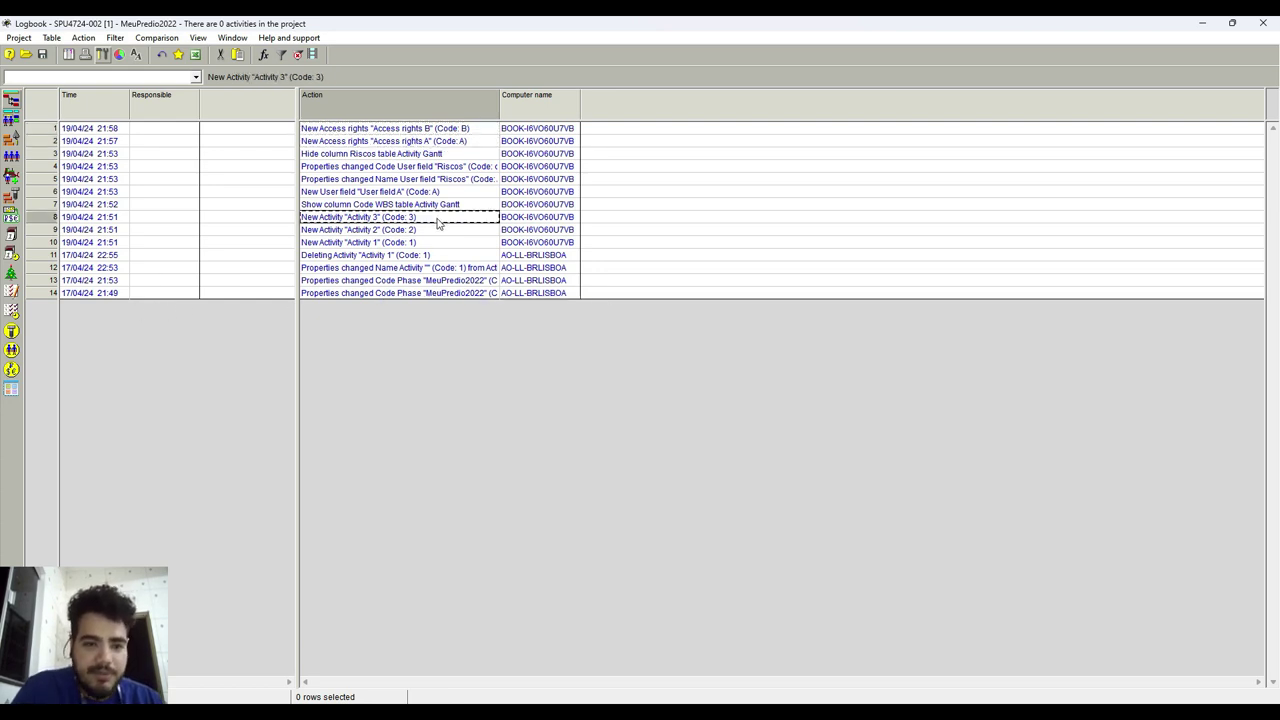
# Check the action, computer name and time of the Activity 1 deletion against the first Logbook entry.
pyautogui.click(393, 257)
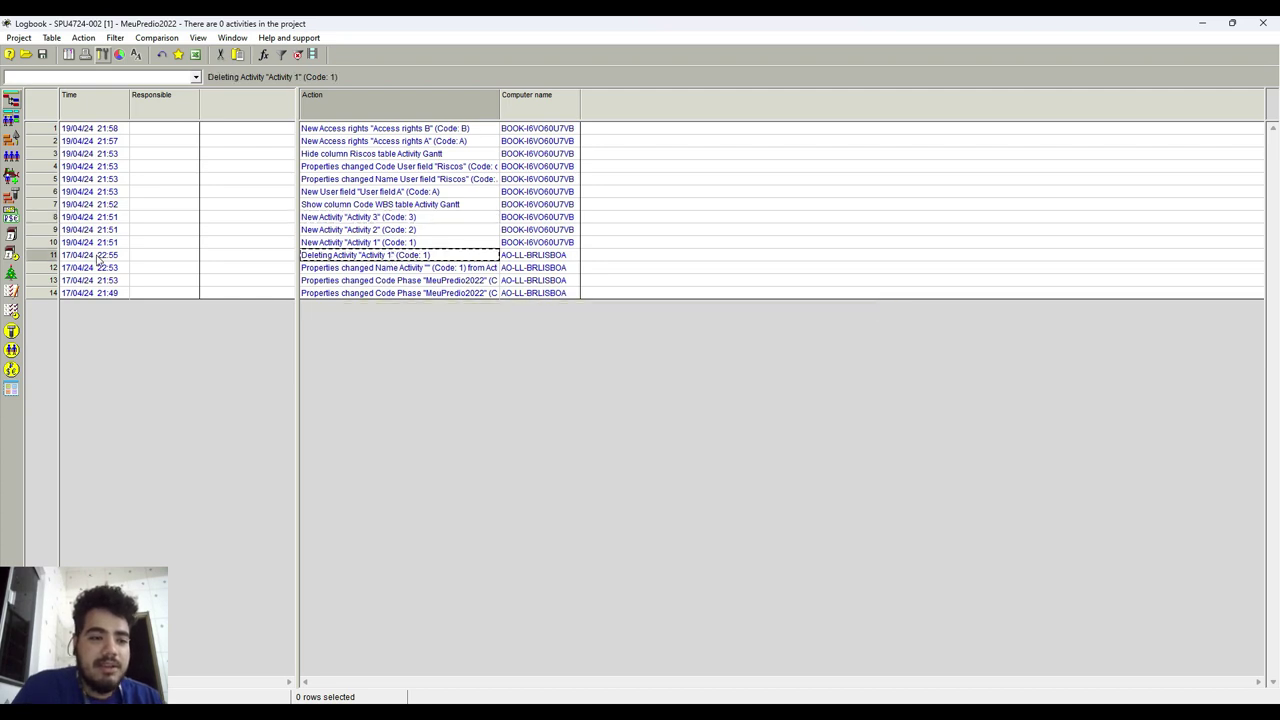
pyautogui.click(562, 257)
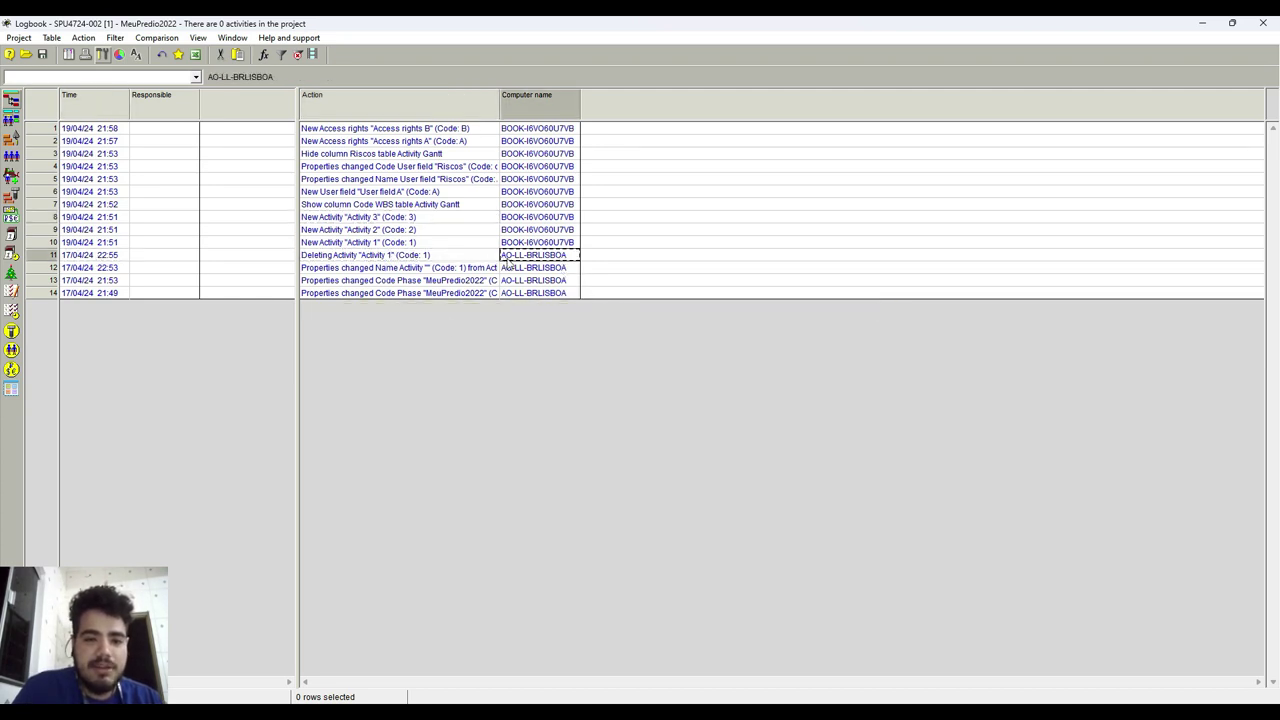
pyautogui.click(104, 258)
pyautogui.click(106, 294)
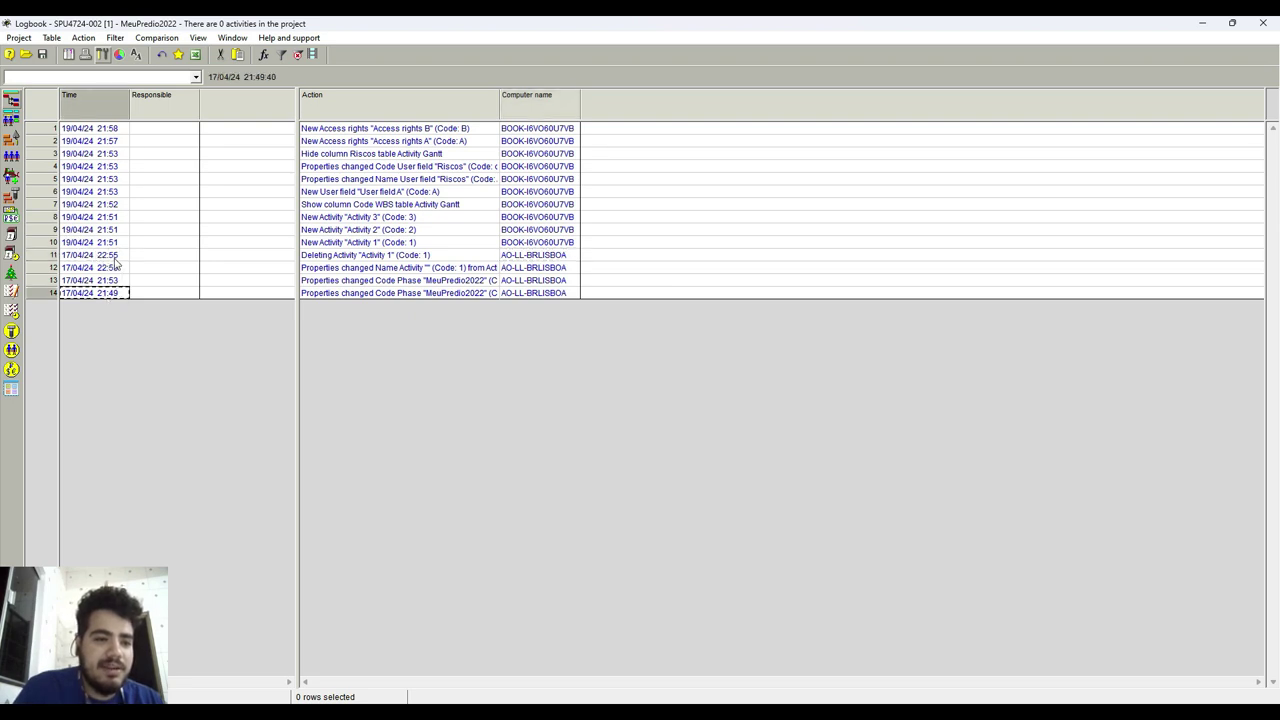
pyautogui.click(114, 257)
# Widen the Action column of the Logbook and read the code changes, name change, deletion and creation entries in rows 10 to 14.
pyautogui.click(400, 268)
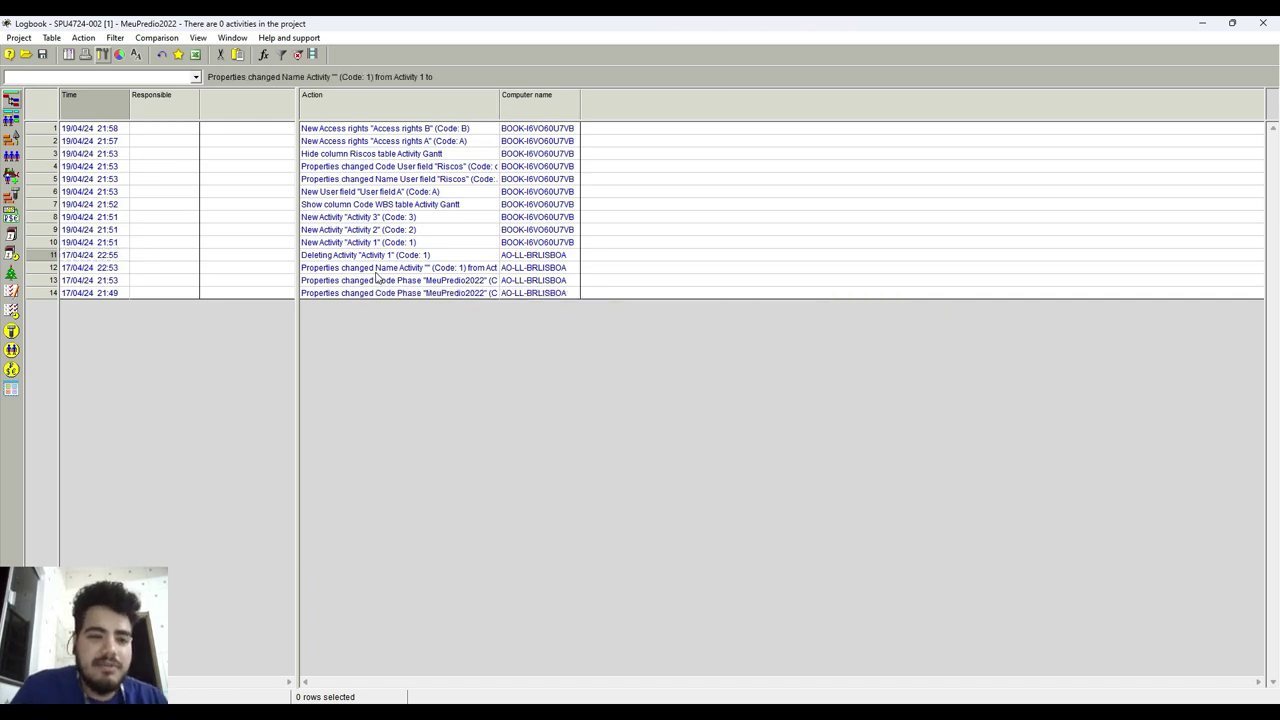
pyautogui.moveTo(500, 117); pyautogui.dragTo(685, 117)
pyautogui.click(436, 282)
pyautogui.click(360, 293)
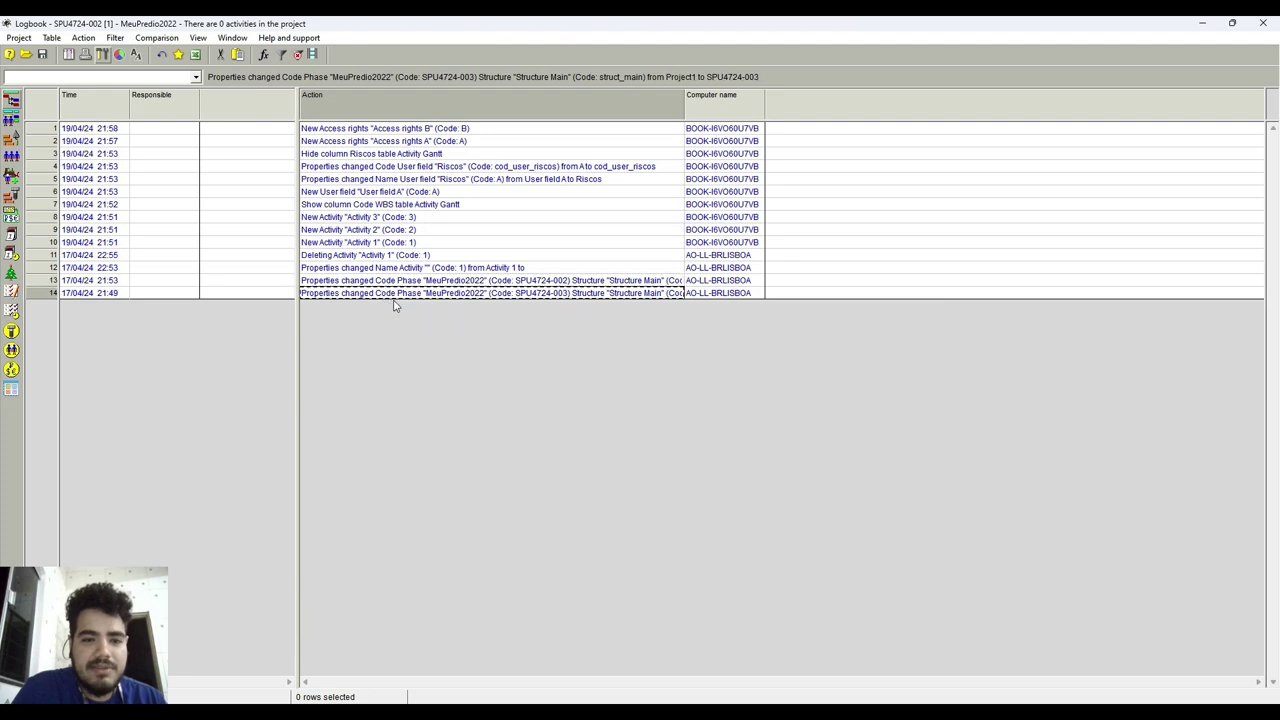
pyautogui.click(511, 283)
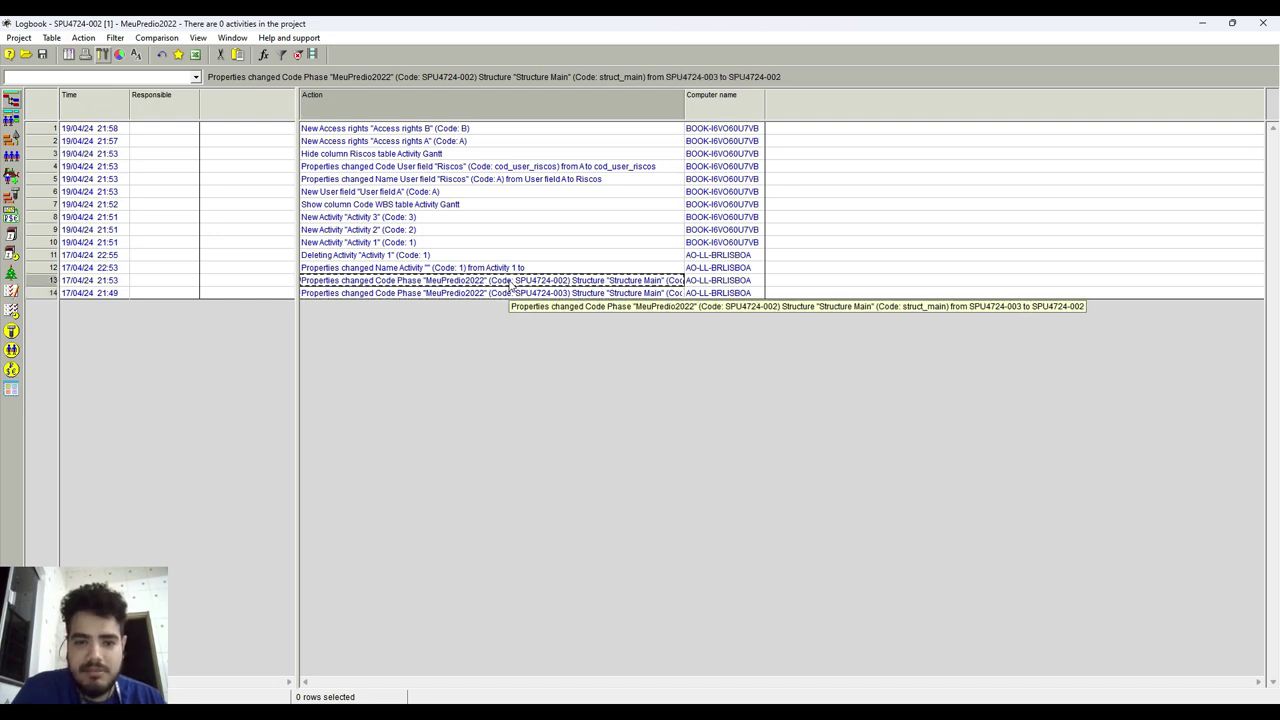
pyautogui.click(504, 269)
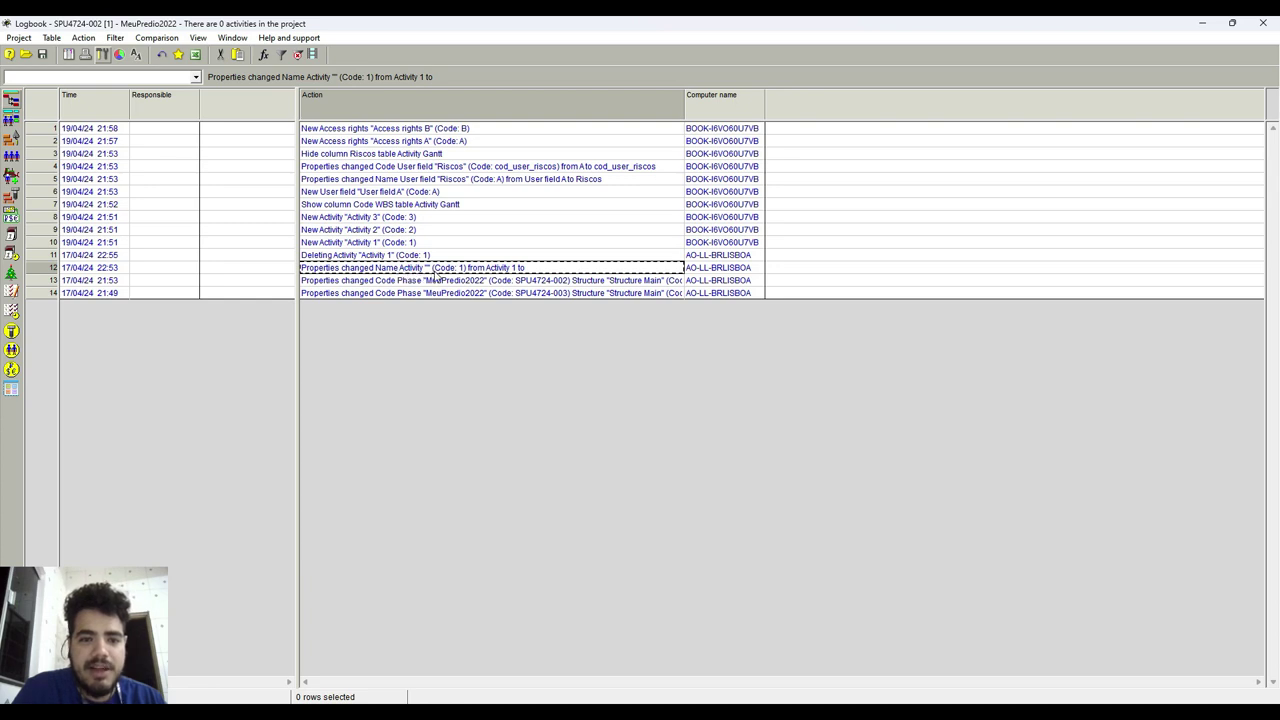
pyautogui.click(463, 257)
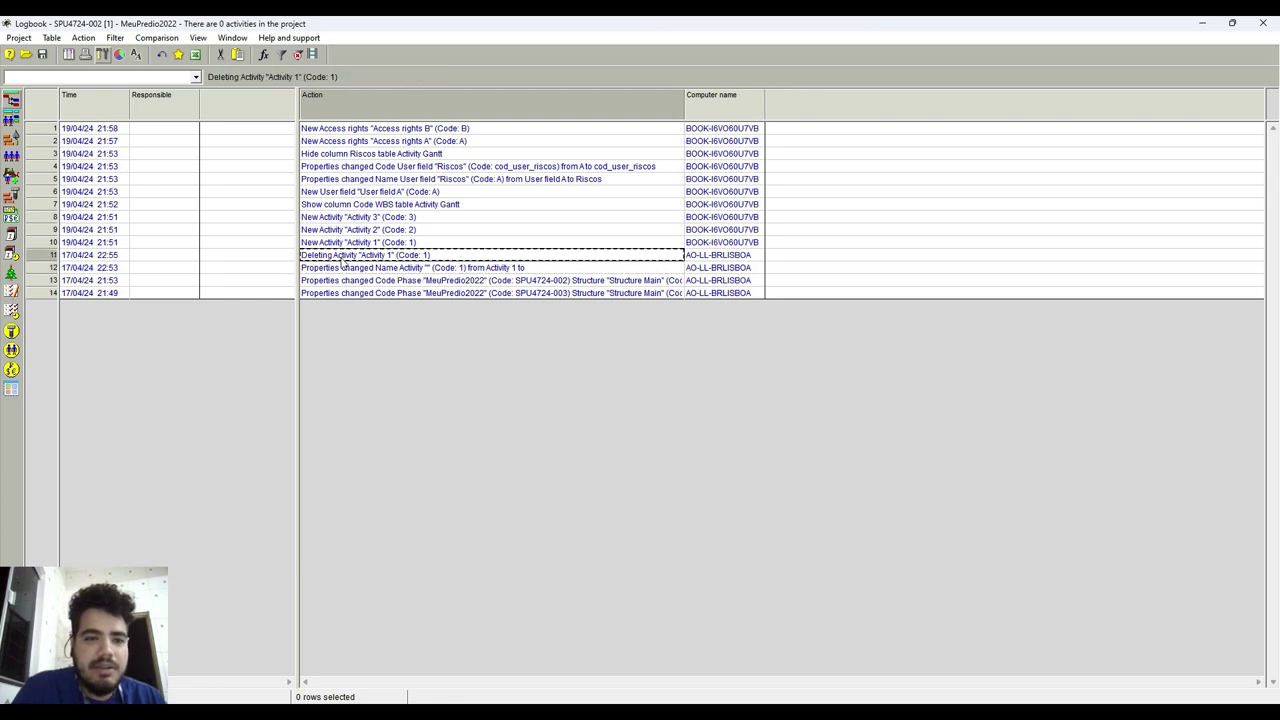
pyautogui.click(389, 245)
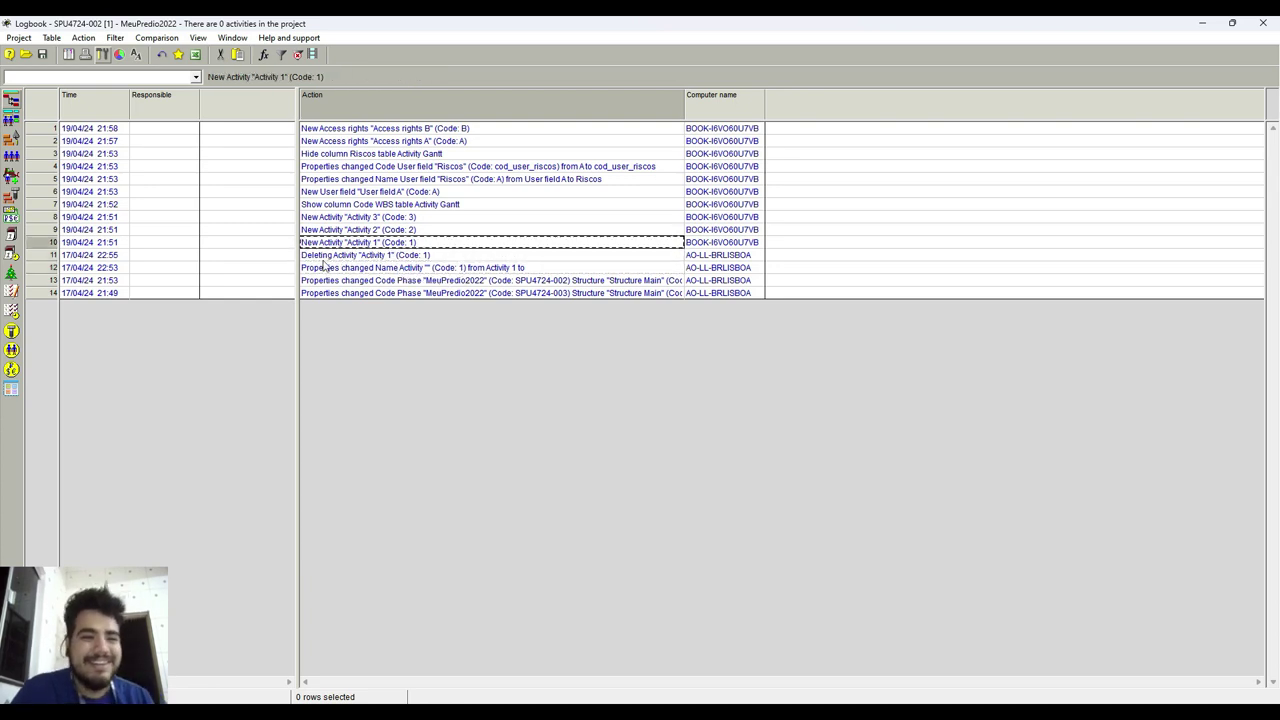
# Compare the timestamps of the 17/04/24 entries with the first activity creation on 19/04/24.
pyautogui.click(119, 244)
pyautogui.click(120, 256)
pyautogui.click(105, 293)
pyautogui.click(115, 268)
pyautogui.click(114, 282)
pyautogui.click(120, 243)
pyautogui.click(123, 294)
pyautogui.click(118, 254)
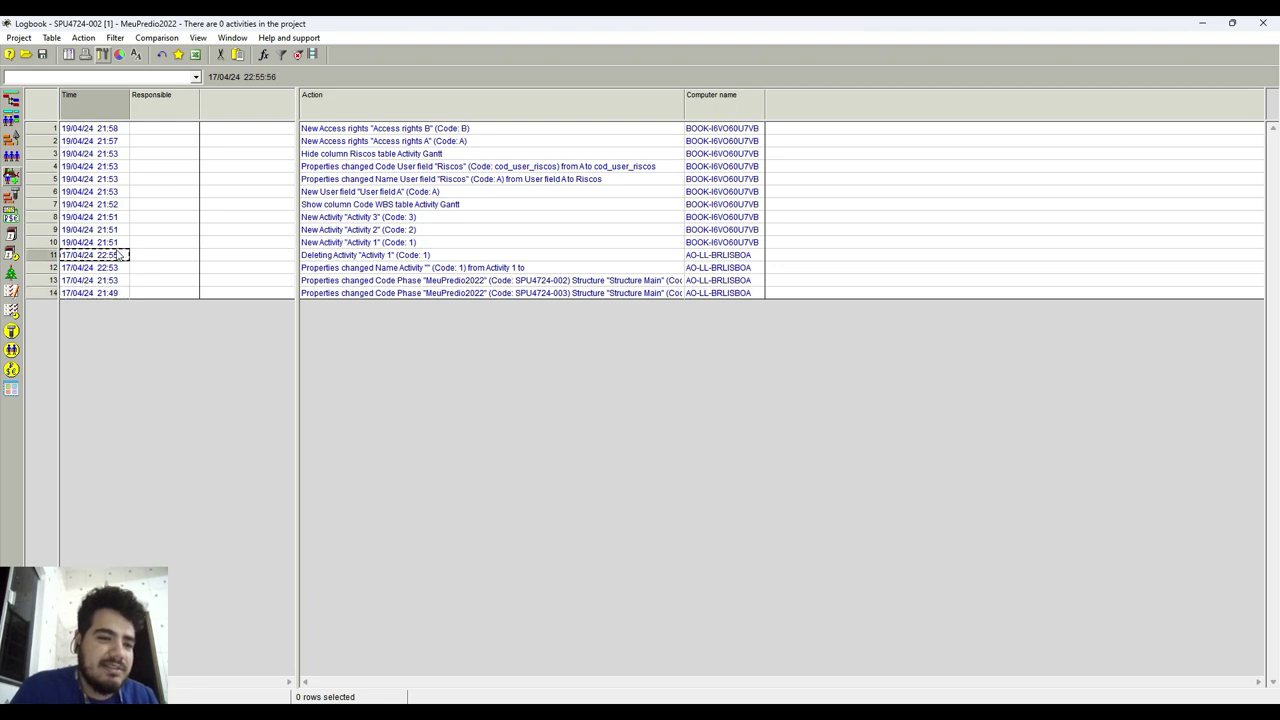
# Read the Logbook actions in chronological order from the earliest 17/04/24 entry up to the Access rights B creation in row 1.
pyautogui.click(116, 293)
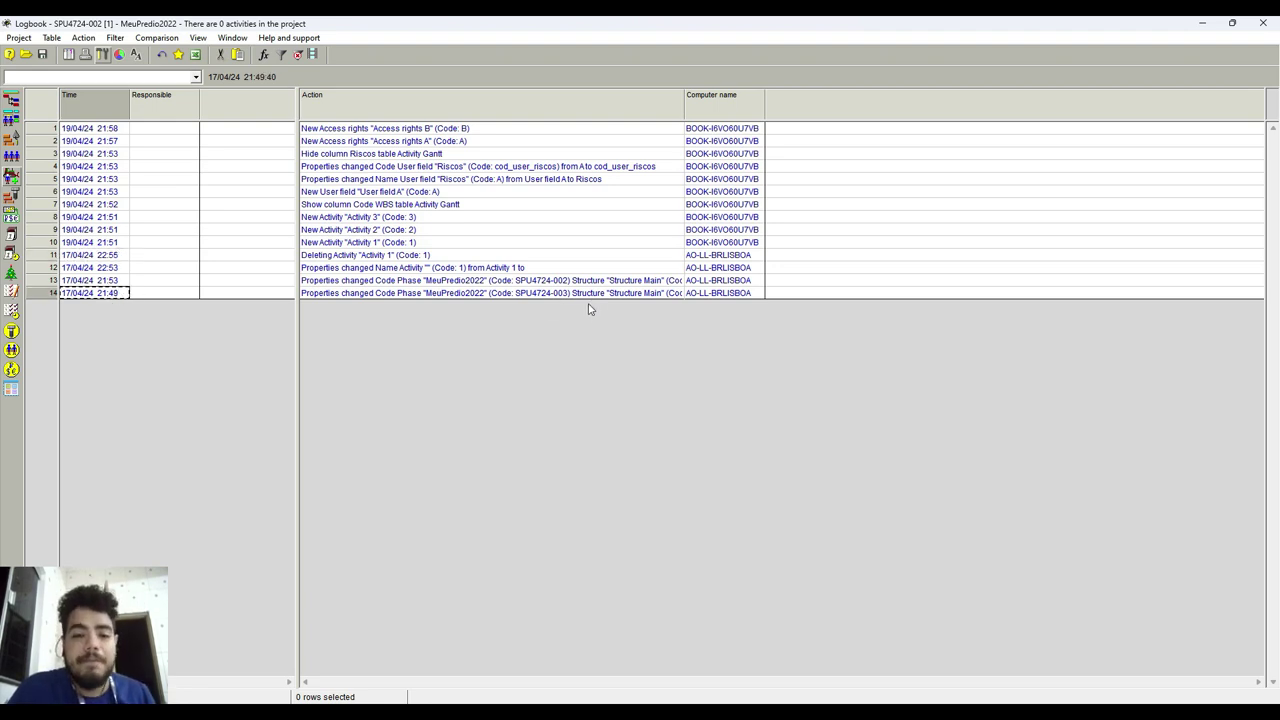
pyautogui.click(575, 269)
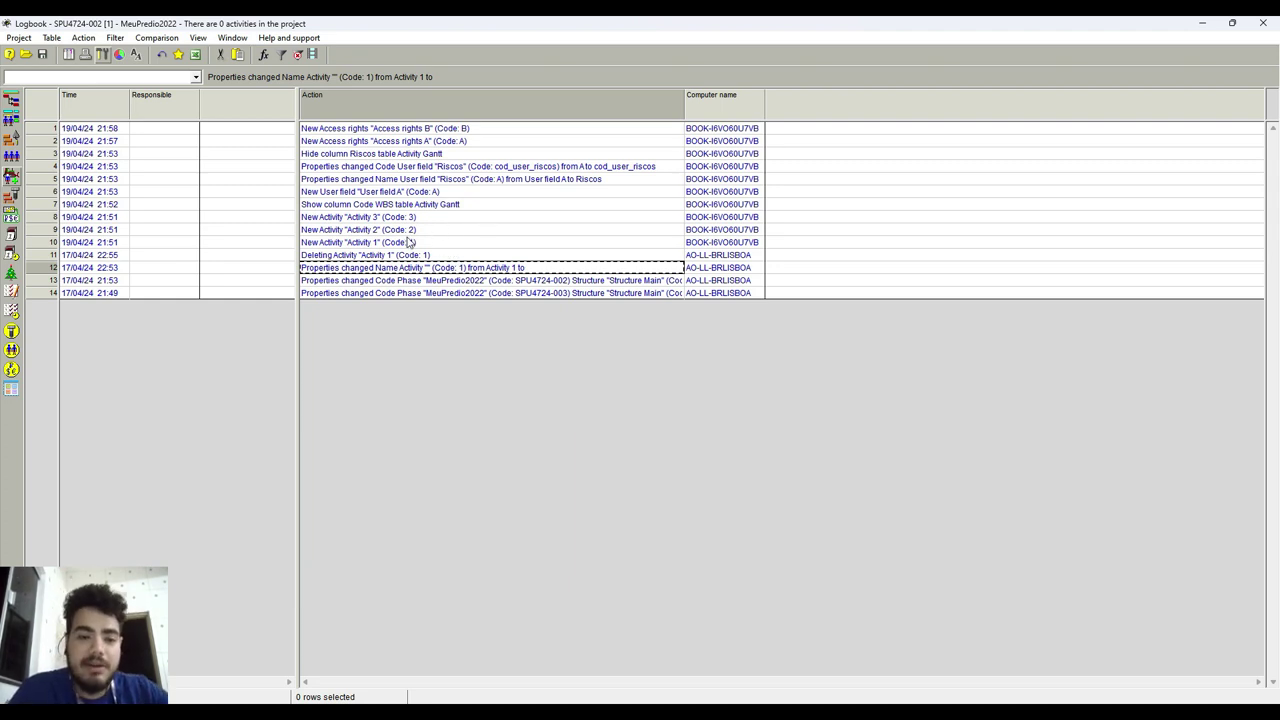
pyautogui.click(398, 256)
pyautogui.click(408, 242)
pyautogui.click(418, 230)
pyautogui.click(438, 217)
pyautogui.click(458, 206)
pyautogui.click(472, 193)
pyautogui.click(466, 171)
pyautogui.click(453, 180)
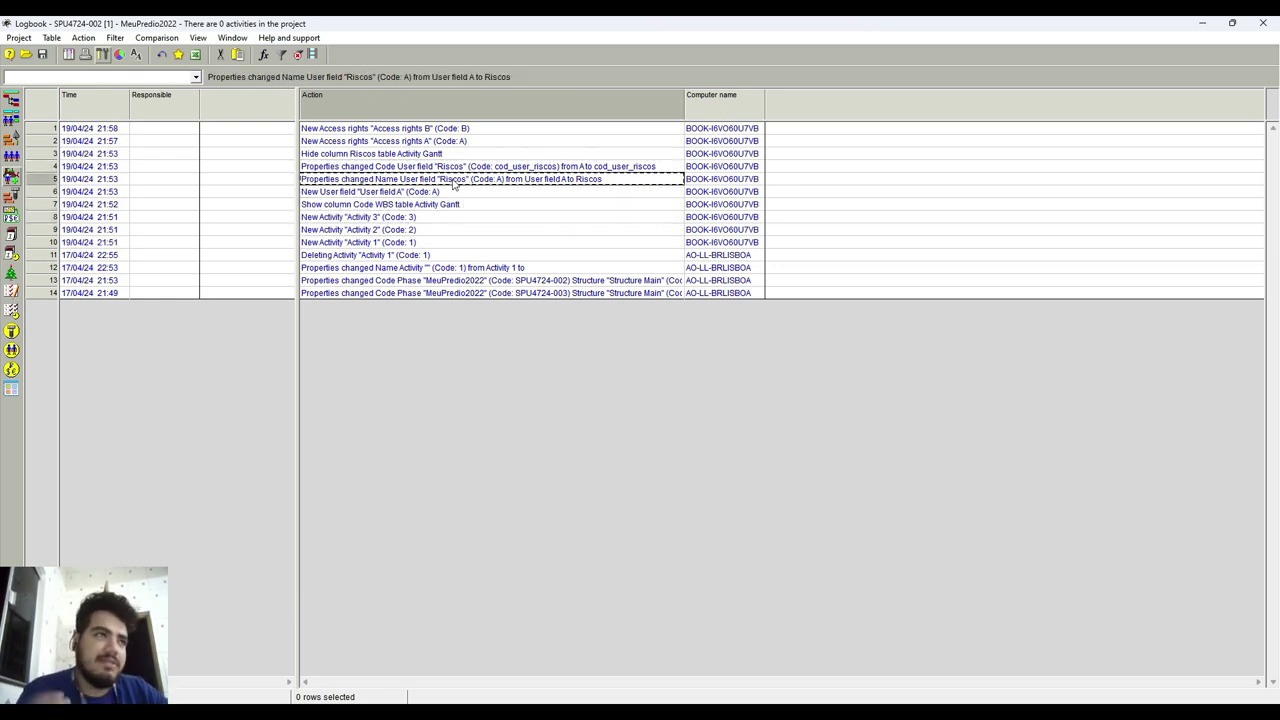
pyautogui.click(436, 167)
pyautogui.click(437, 156)
pyautogui.click(464, 142)
pyautogui.click(476, 129)
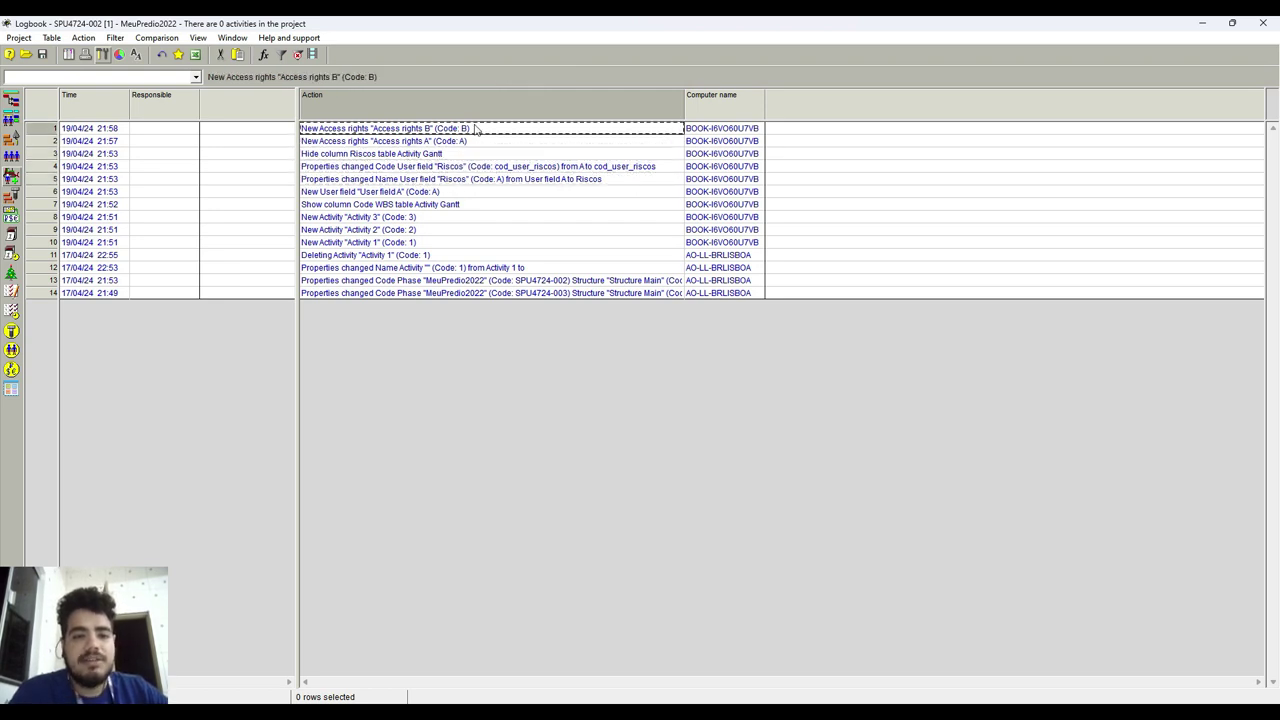
# Check the computer name, time range and actions of the 17/04/24 entries in rows 11 to 14.
pyautogui.click(752, 268)
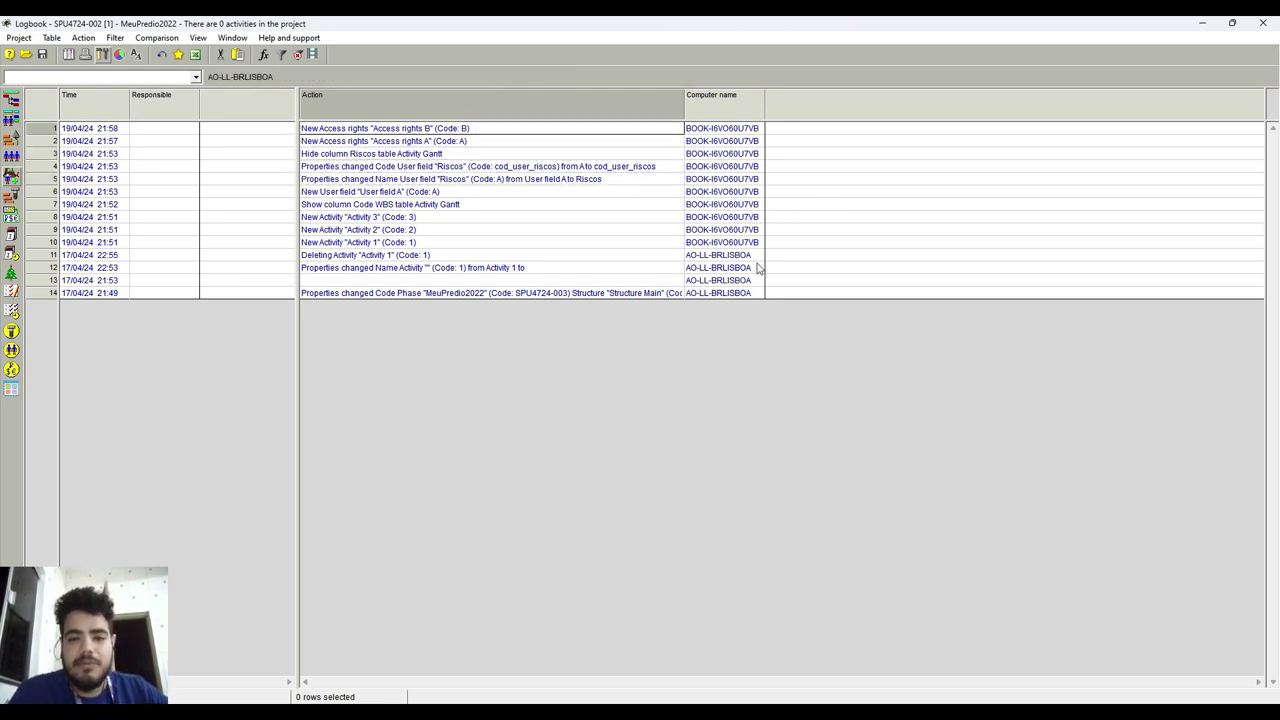
pyautogui.click(122, 257)
pyautogui.click(120, 293)
pyautogui.click(470, 281)
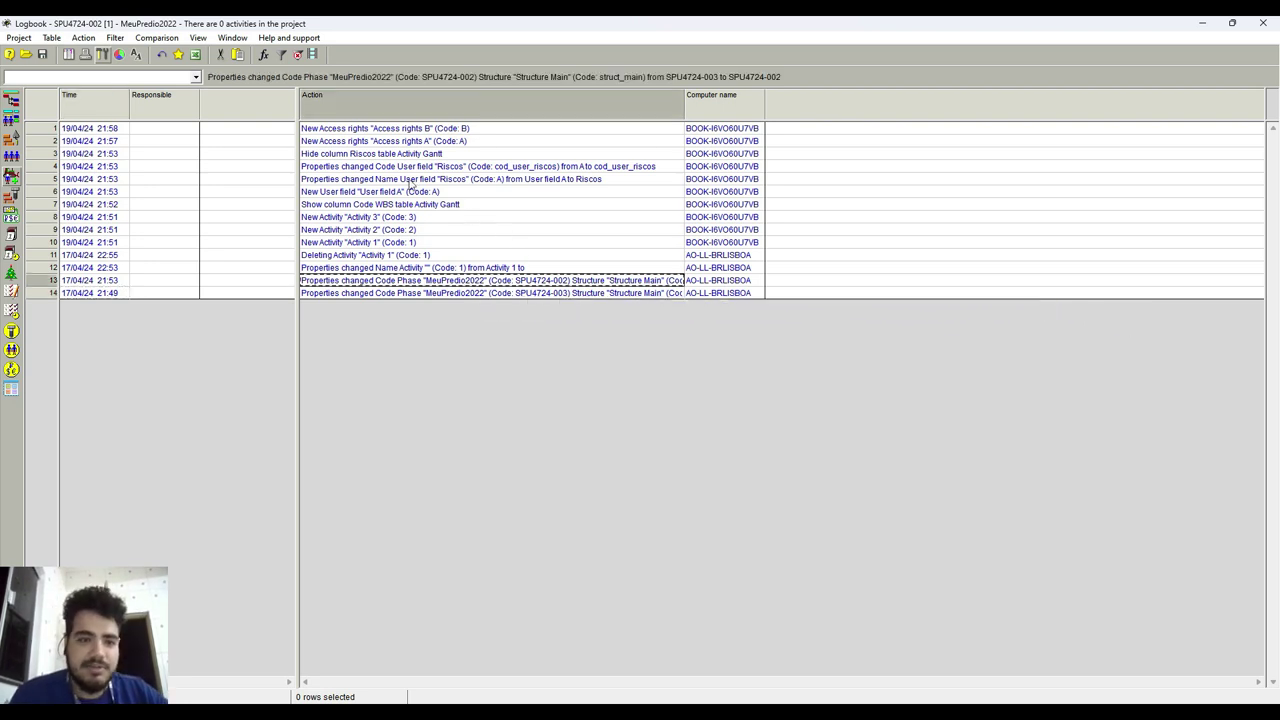
pyautogui.click(353, 256)
pyautogui.click(355, 271)
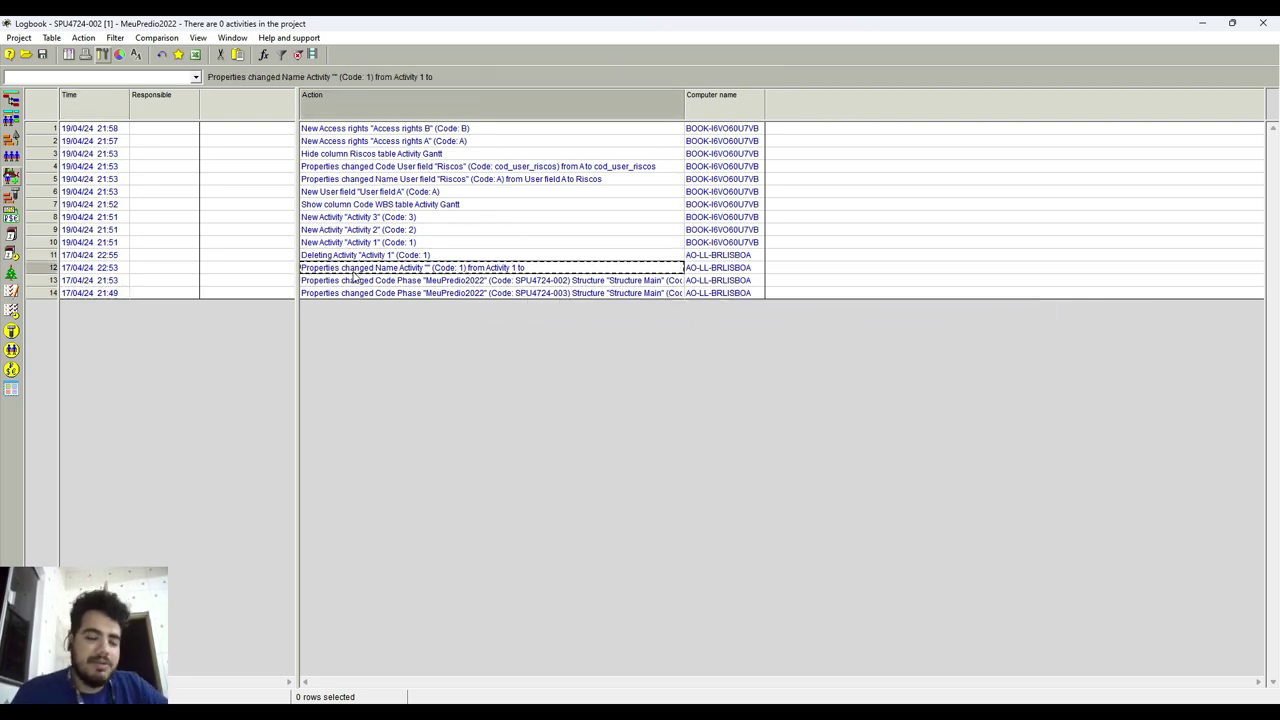
pyautogui.click(355, 295)
pyautogui.click(368, 256)
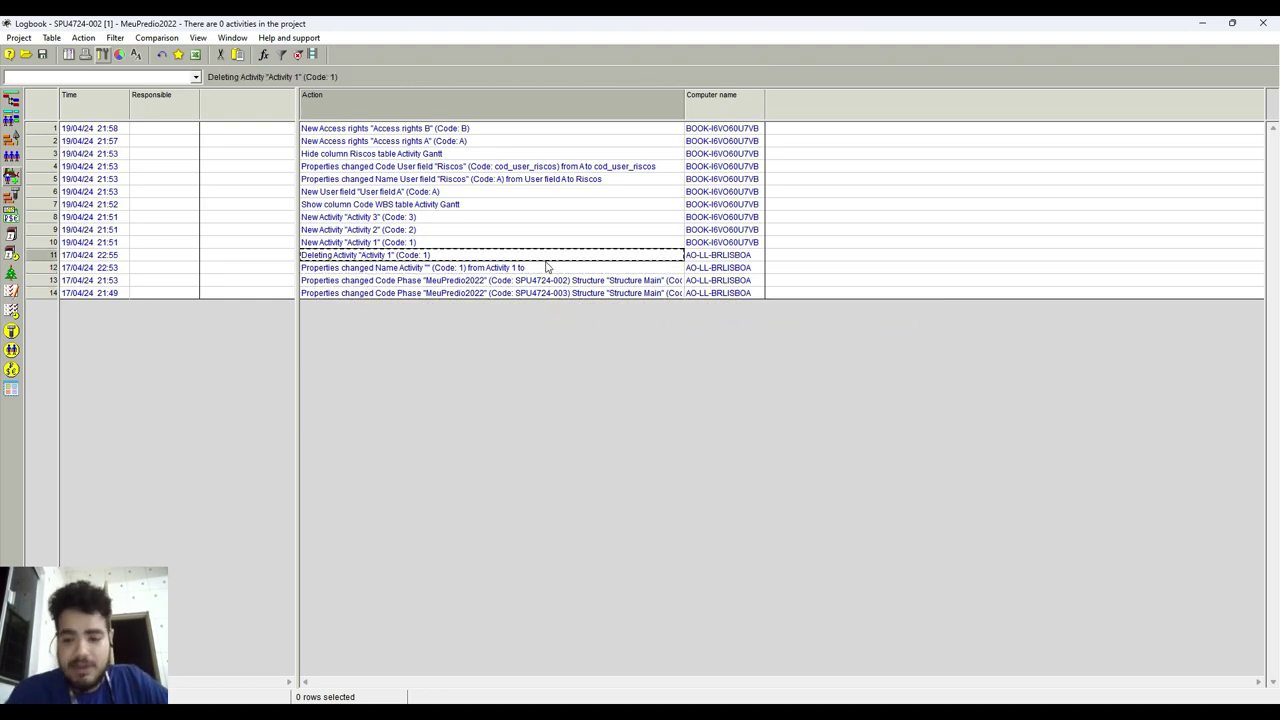
pyautogui.click(390, 295)
pyautogui.click(404, 261)
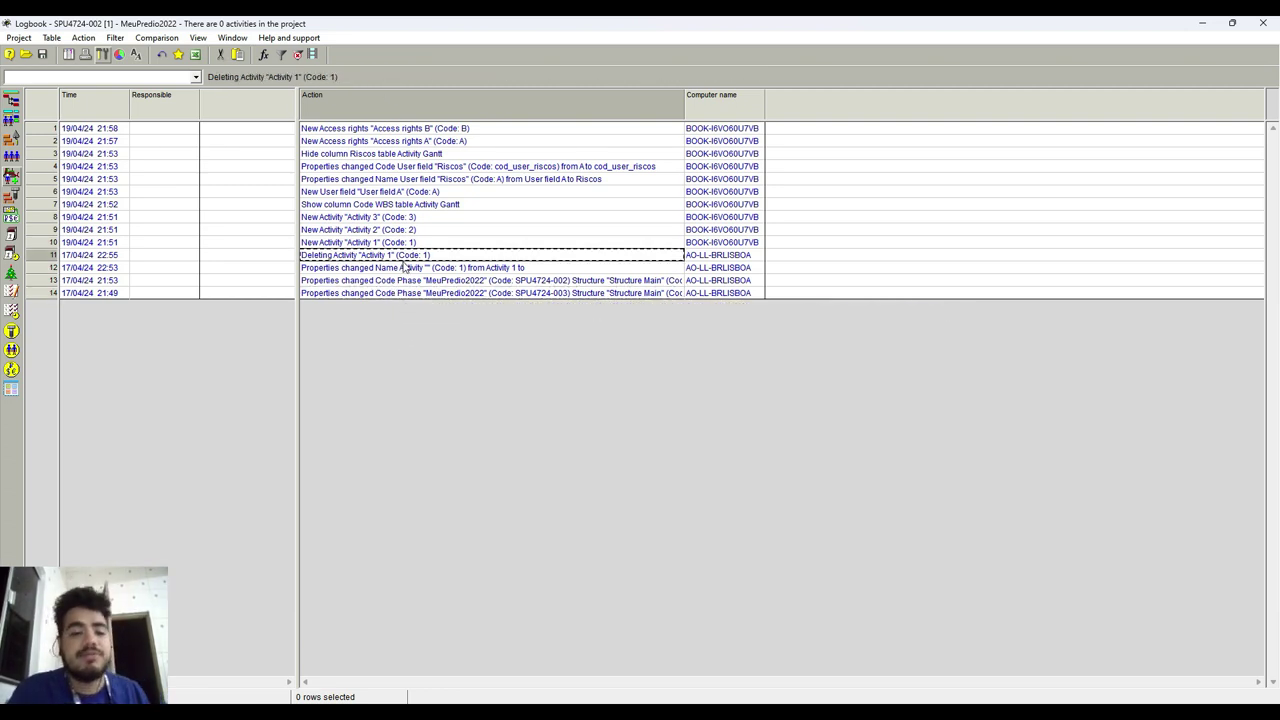
# Compare the Activity 1 creation in row 10 with its deletion in row 11, and inspect the times back to the earliest code change.
pyautogui.click(396, 247)
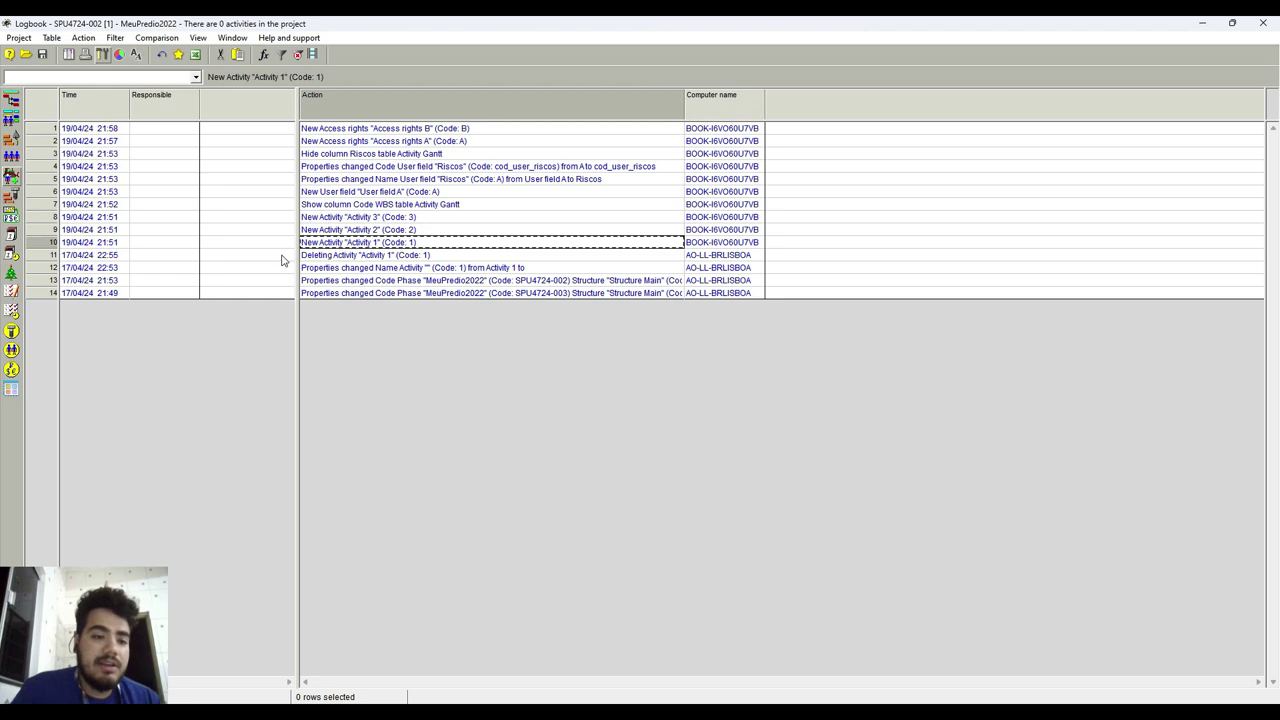
pyautogui.click(367, 256)
pyautogui.click(90, 254)
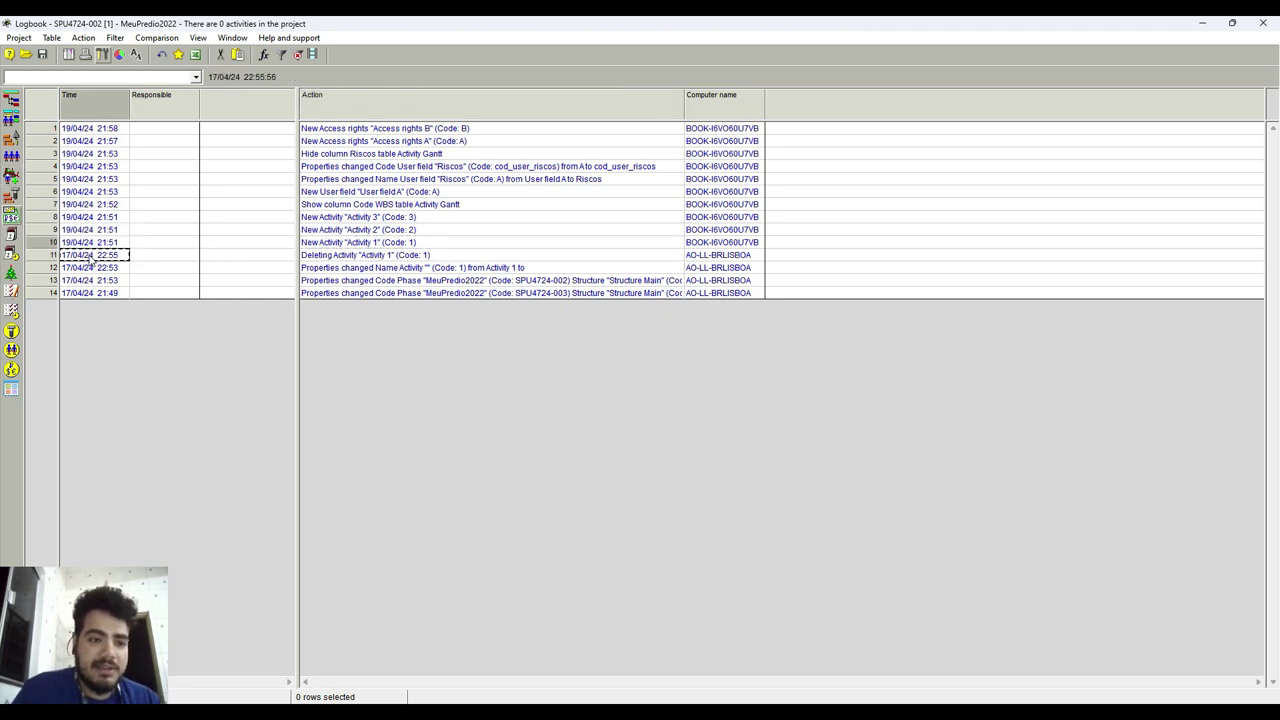
pyautogui.click(97, 282)
pyautogui.click(101, 294)
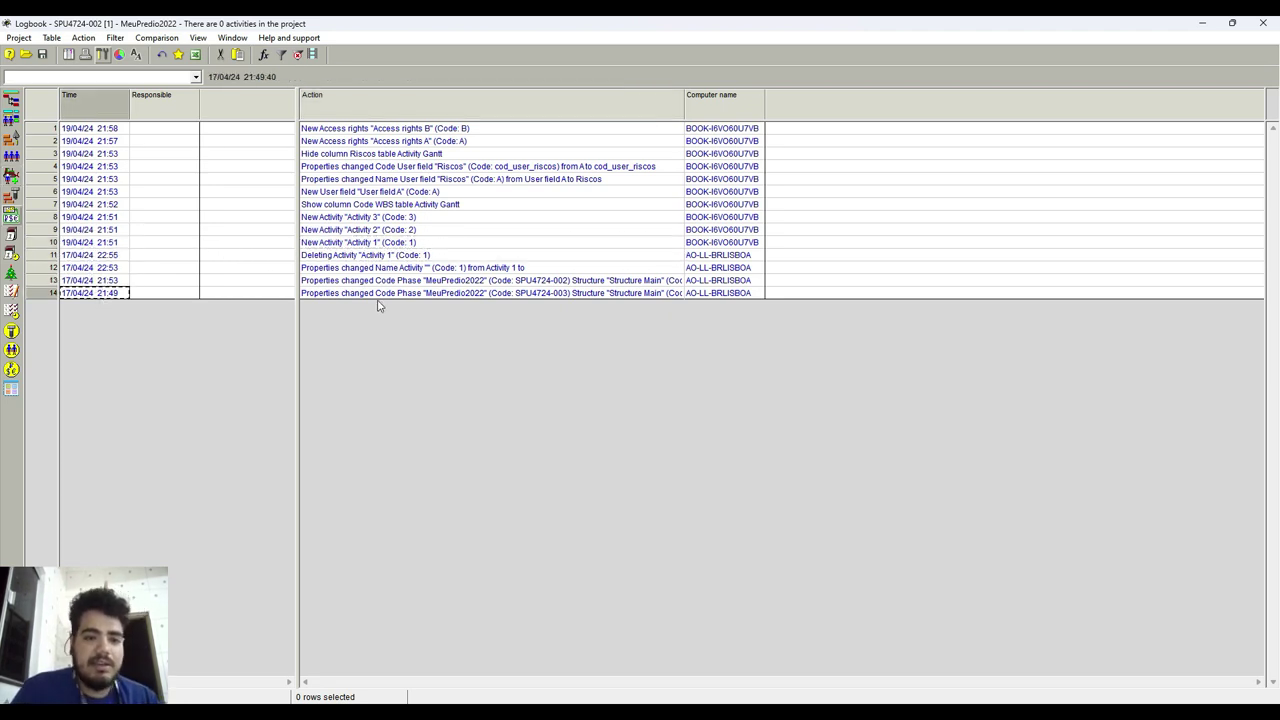
pyautogui.click(380, 296)
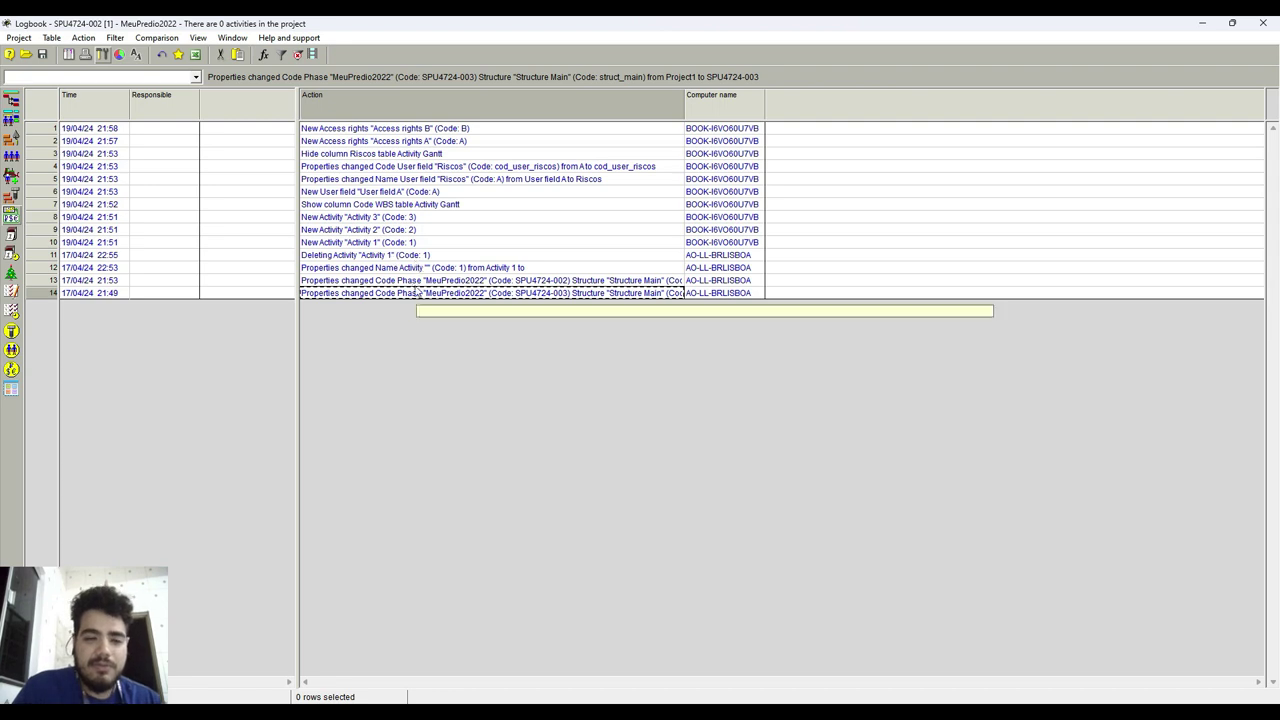
# Review the Activity 1 name change and creation entries, and check each 17/04/24 timestamp in rows 11 to 14.
pyautogui.click(410, 268)
pyautogui.click(400, 245)
pyautogui.click(128, 255)
pyautogui.click(108, 268)
pyautogui.click(112, 281)
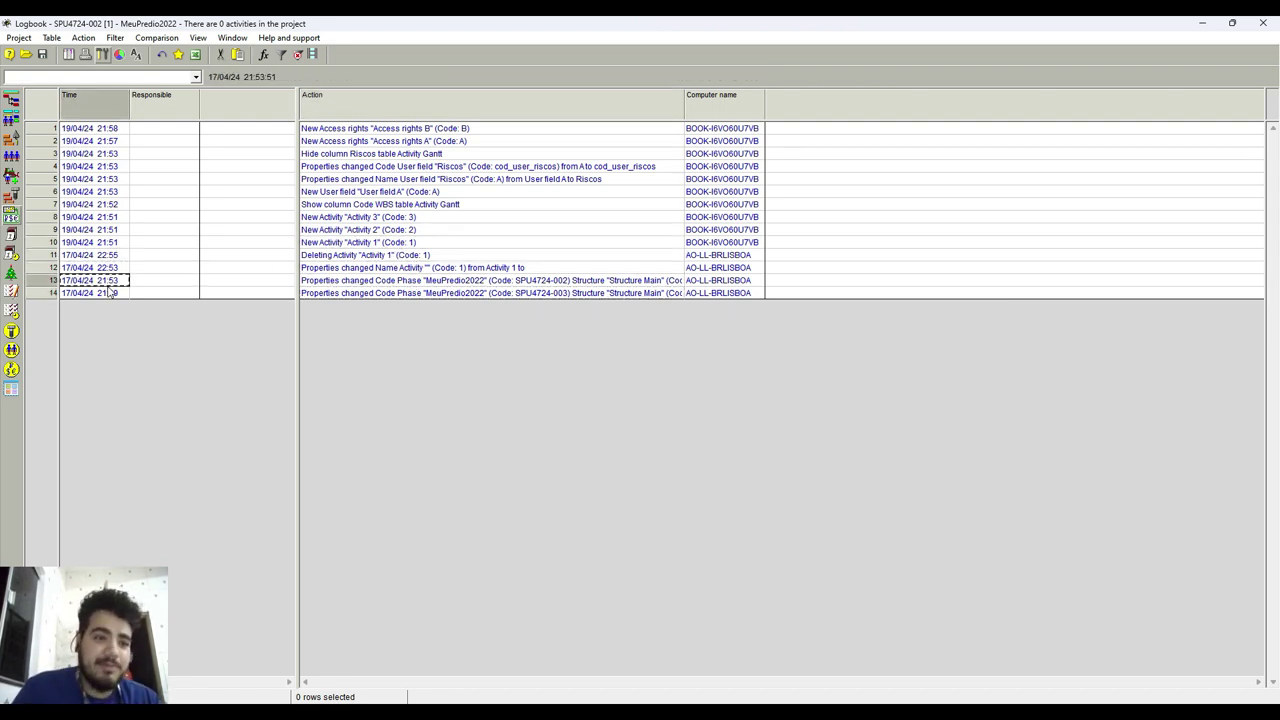
pyautogui.click(108, 292)
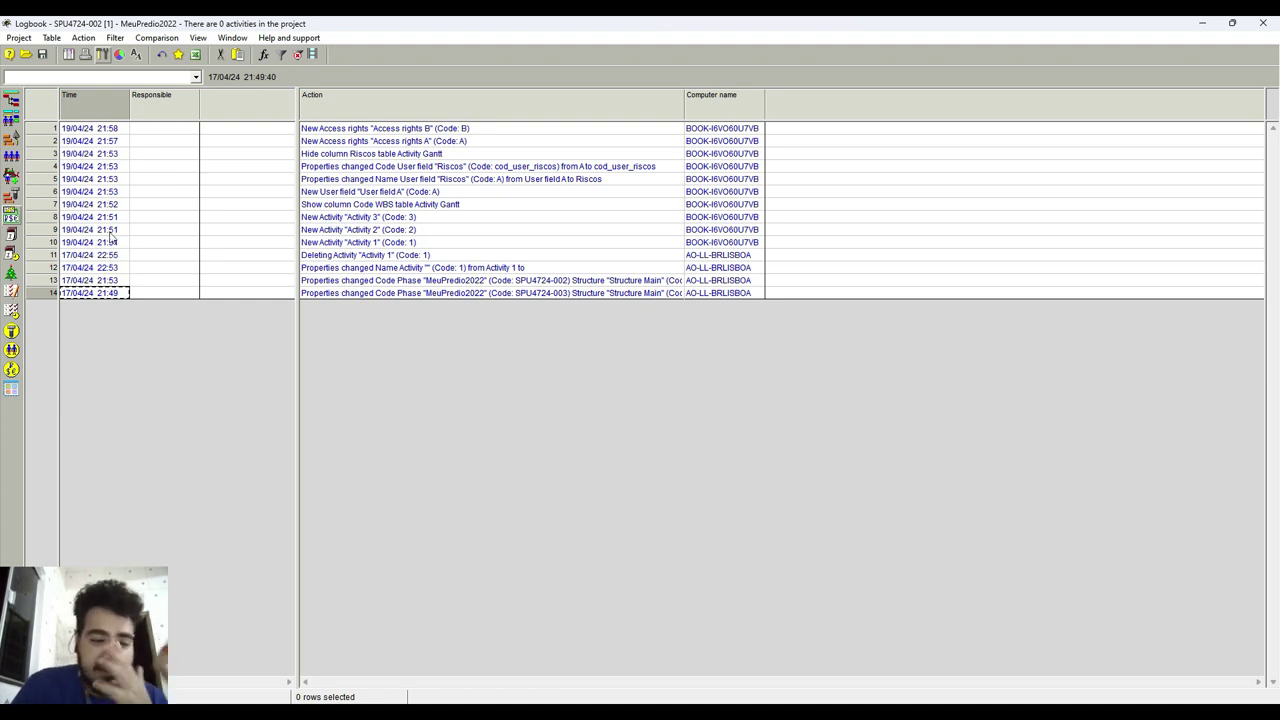
# Examine the actions in rows 13, 12 and 10, and compare the first and last times logged on 17/04/24.
pyautogui.click(398, 282)
pyautogui.click(408, 268)
pyautogui.click(406, 245)
pyautogui.click(86, 256)
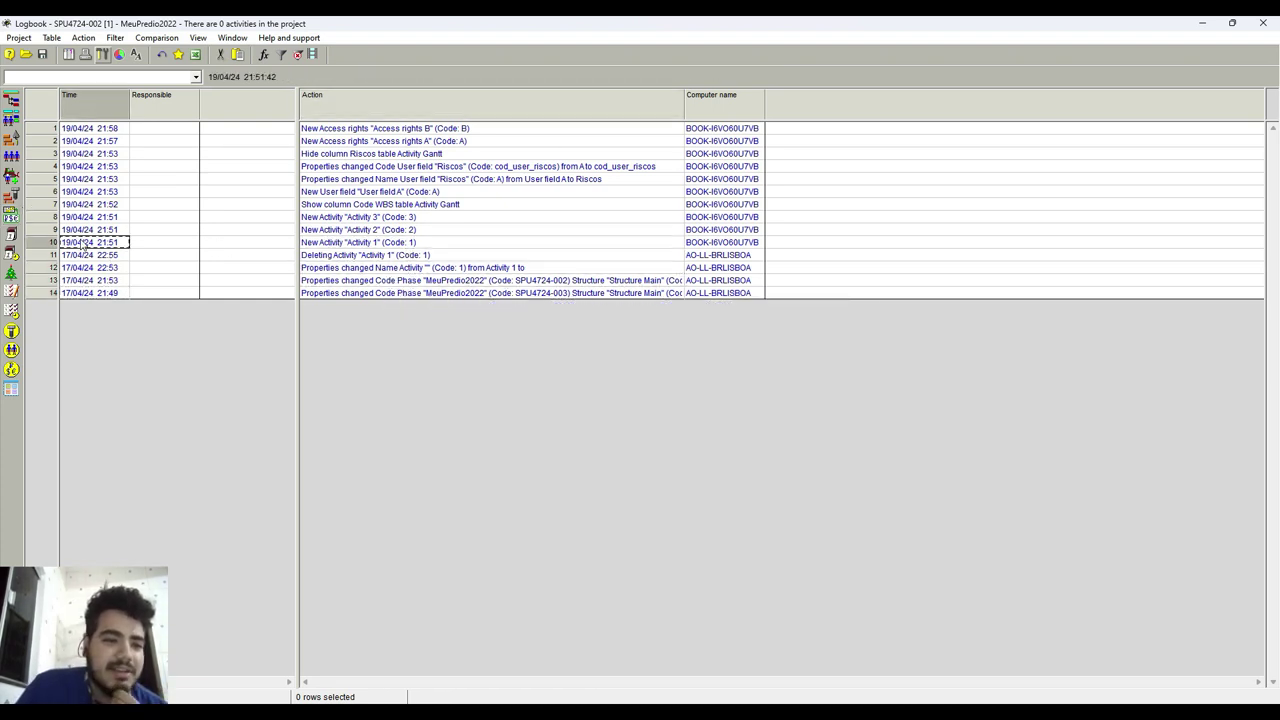
pyautogui.click(90, 292)
pyautogui.click(90, 258)
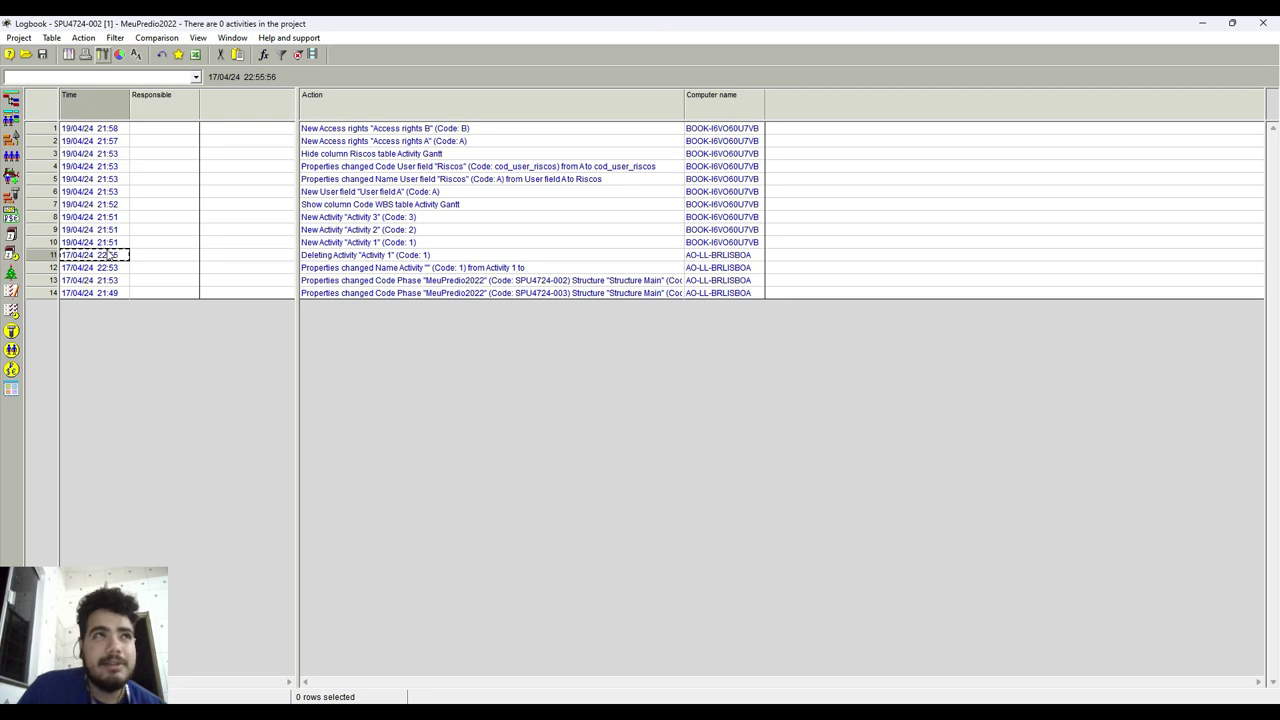
# Reread the two MeuPredio2022 phase code changes in rows 13 and 14 against the Activity 1 name change and deletion.
pyautogui.click(326, 269)
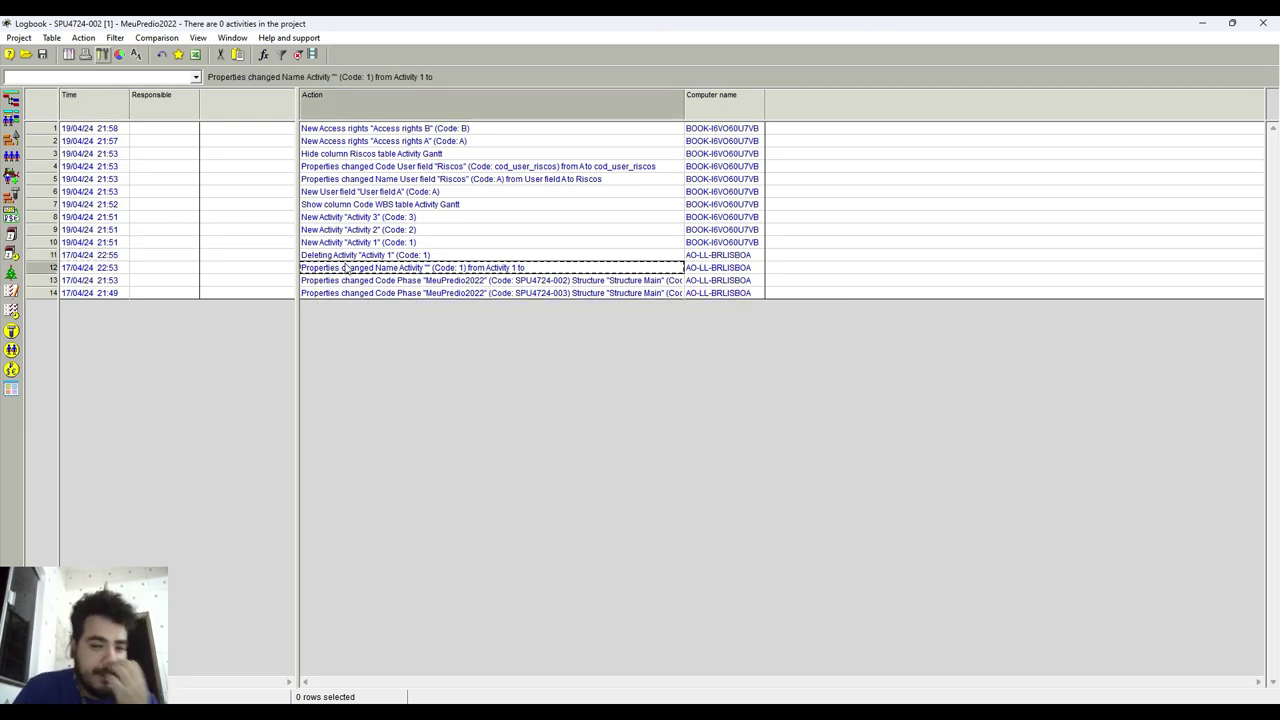
pyautogui.click(377, 257)
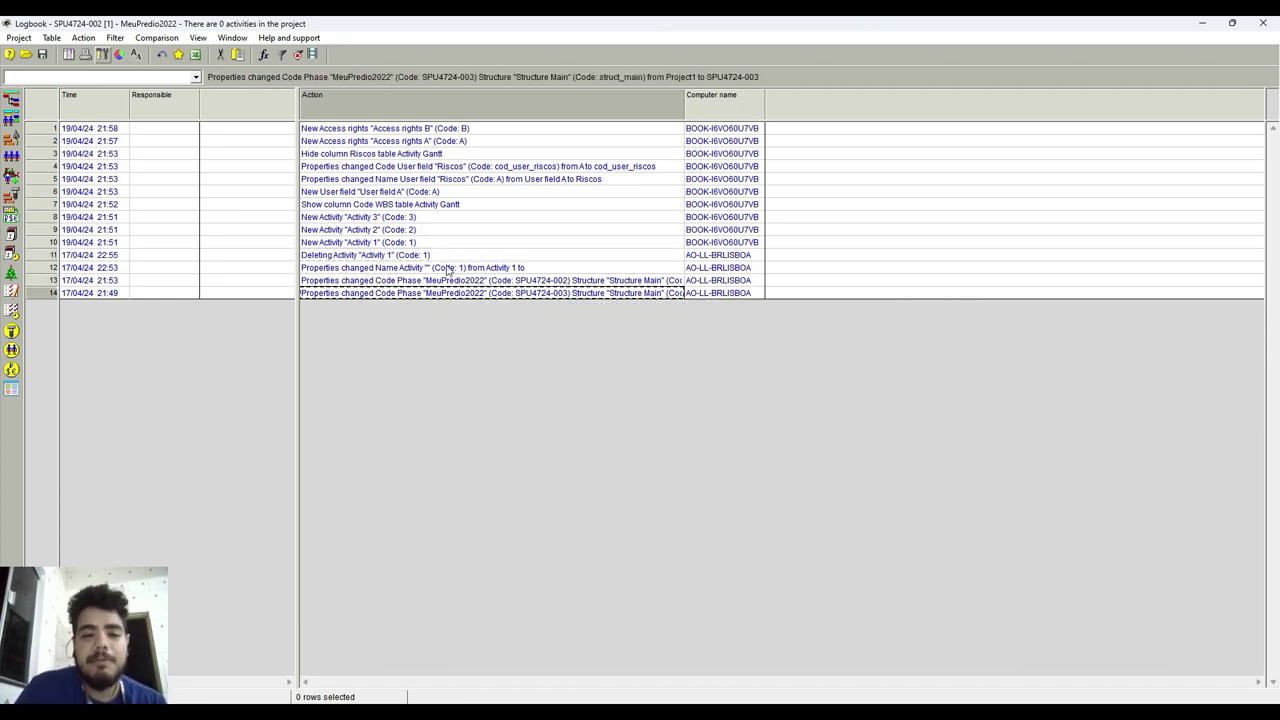
pyautogui.click(452, 257)
pyautogui.click(440, 281)
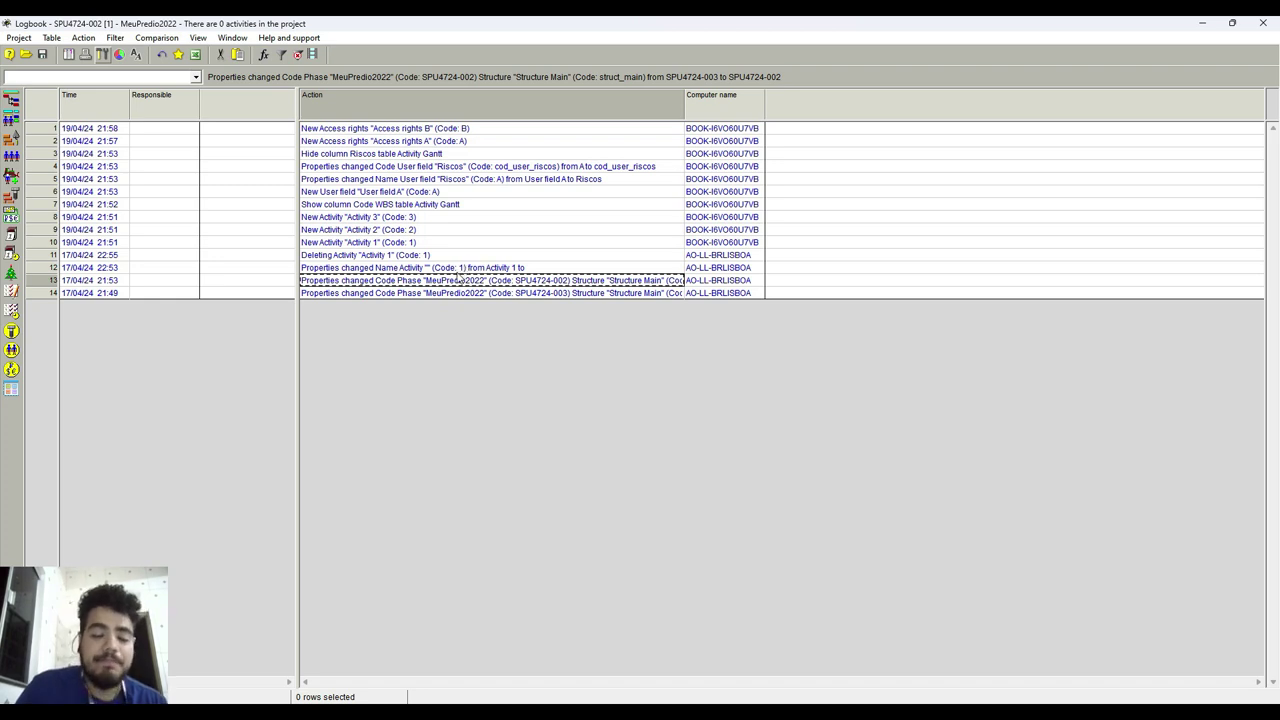
pyautogui.click(347, 269)
pyautogui.click(78, 257)
pyautogui.click(82, 281)
pyautogui.click(449, 282)
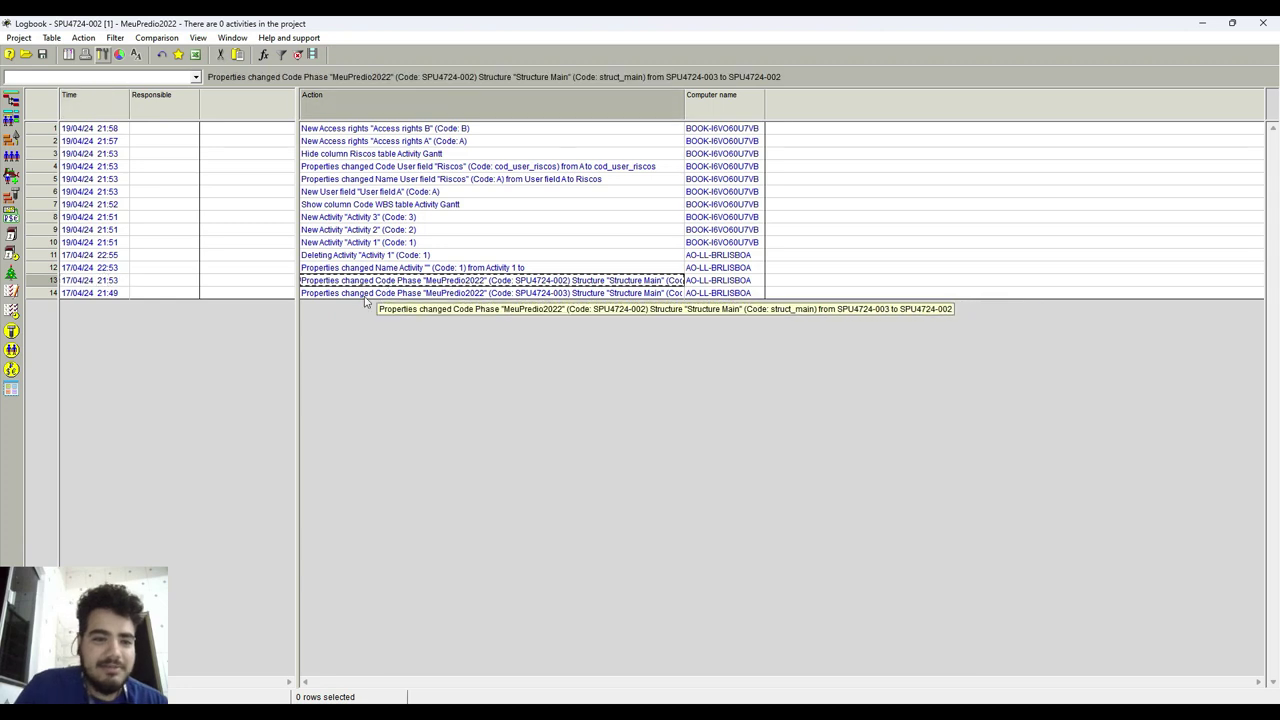
pyautogui.click(377, 294)
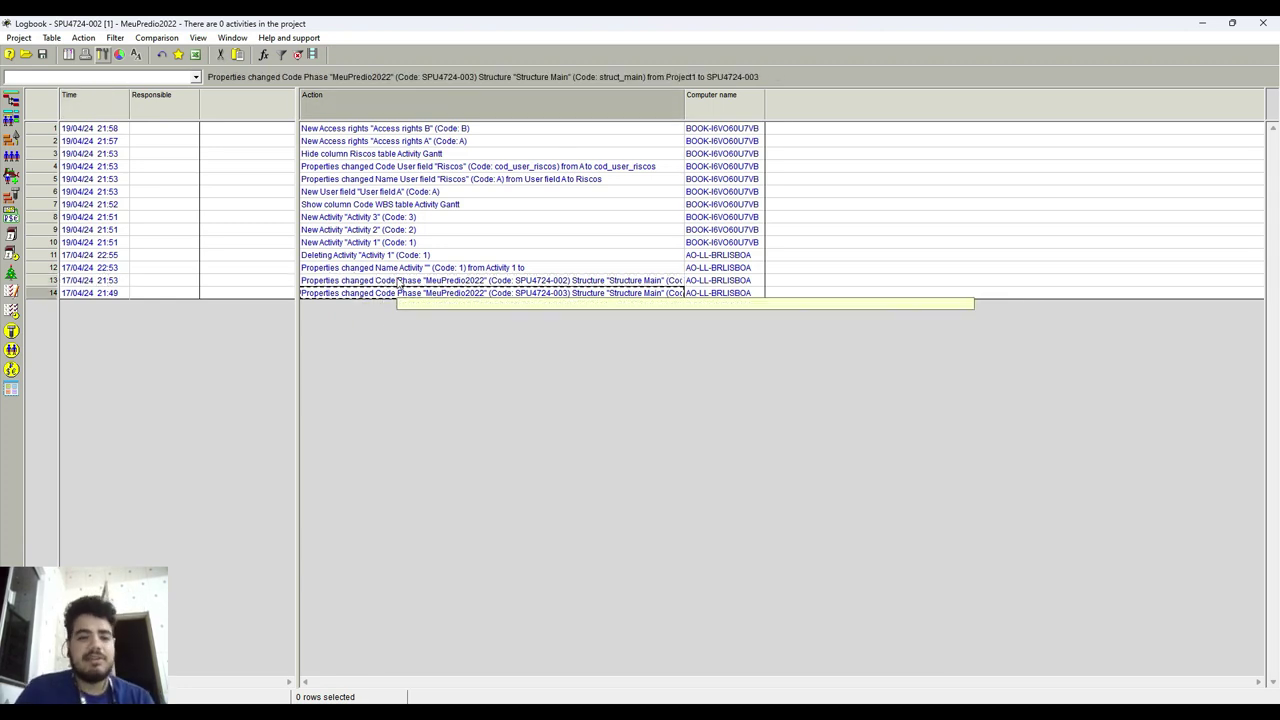